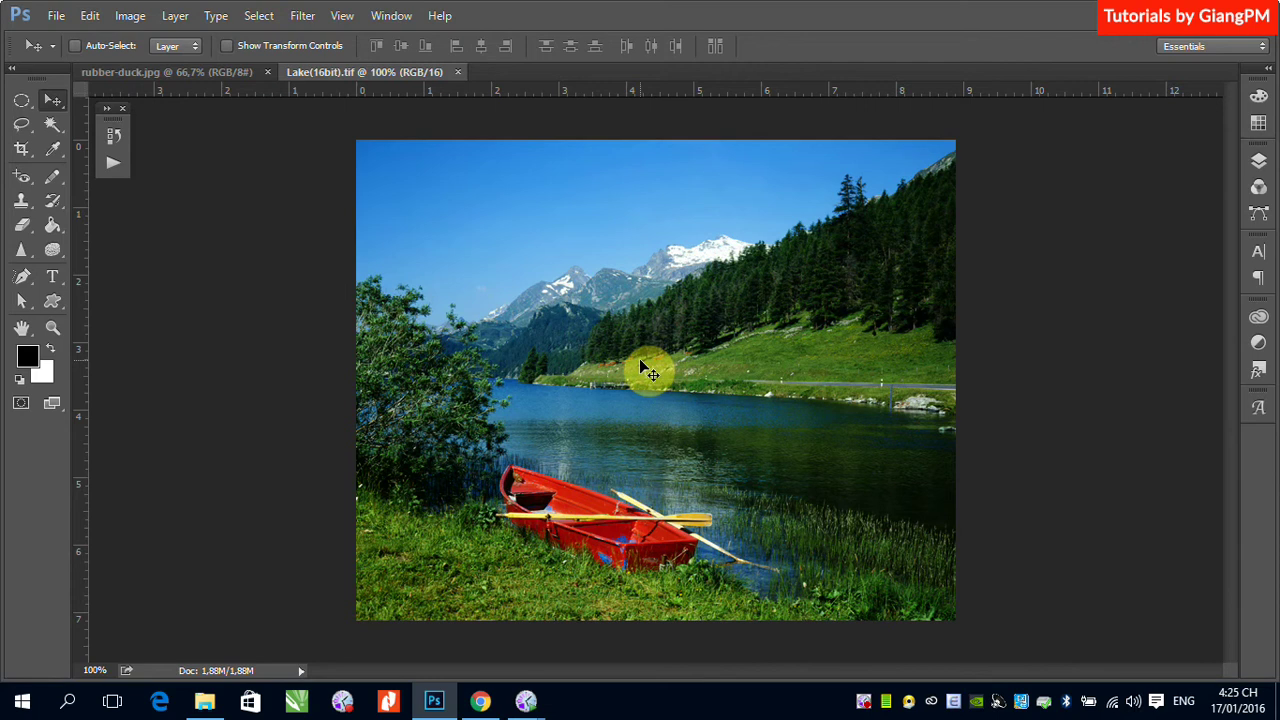
In rubber-duck.jpg, load the saved work path as a beak selection
left_click(165, 72)
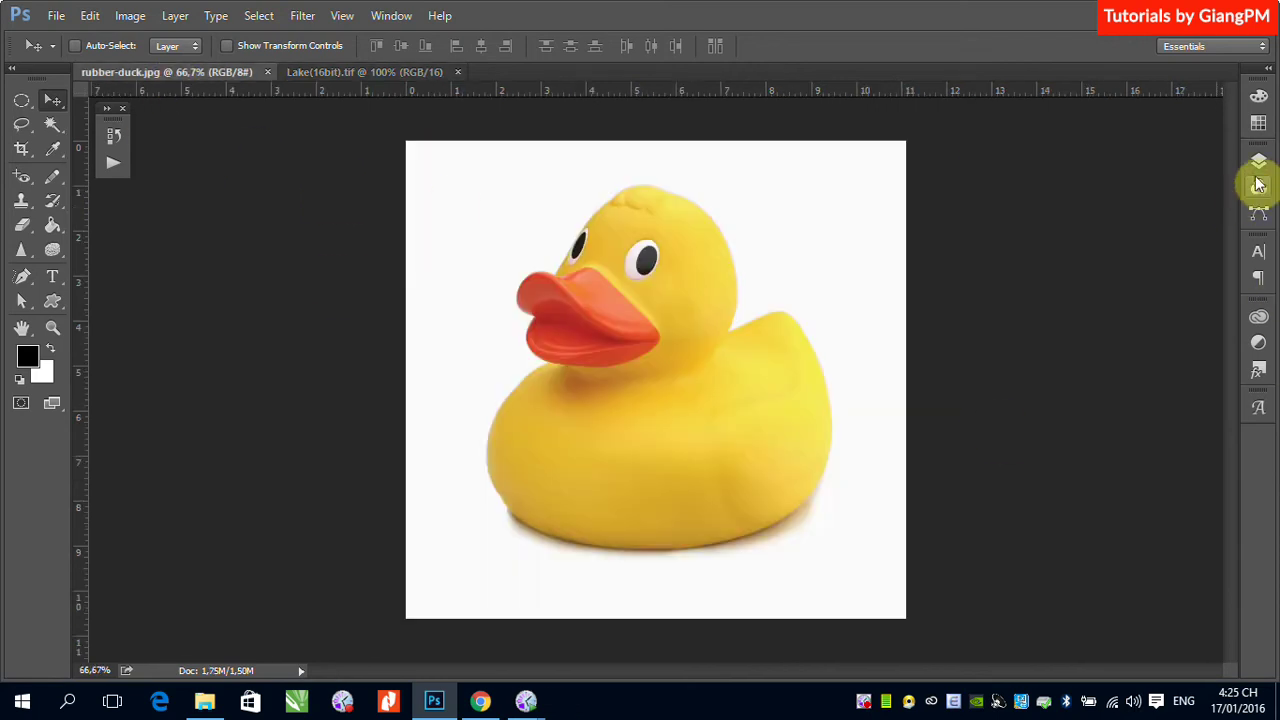
left_click(1259, 161)
left_click(1259, 187)
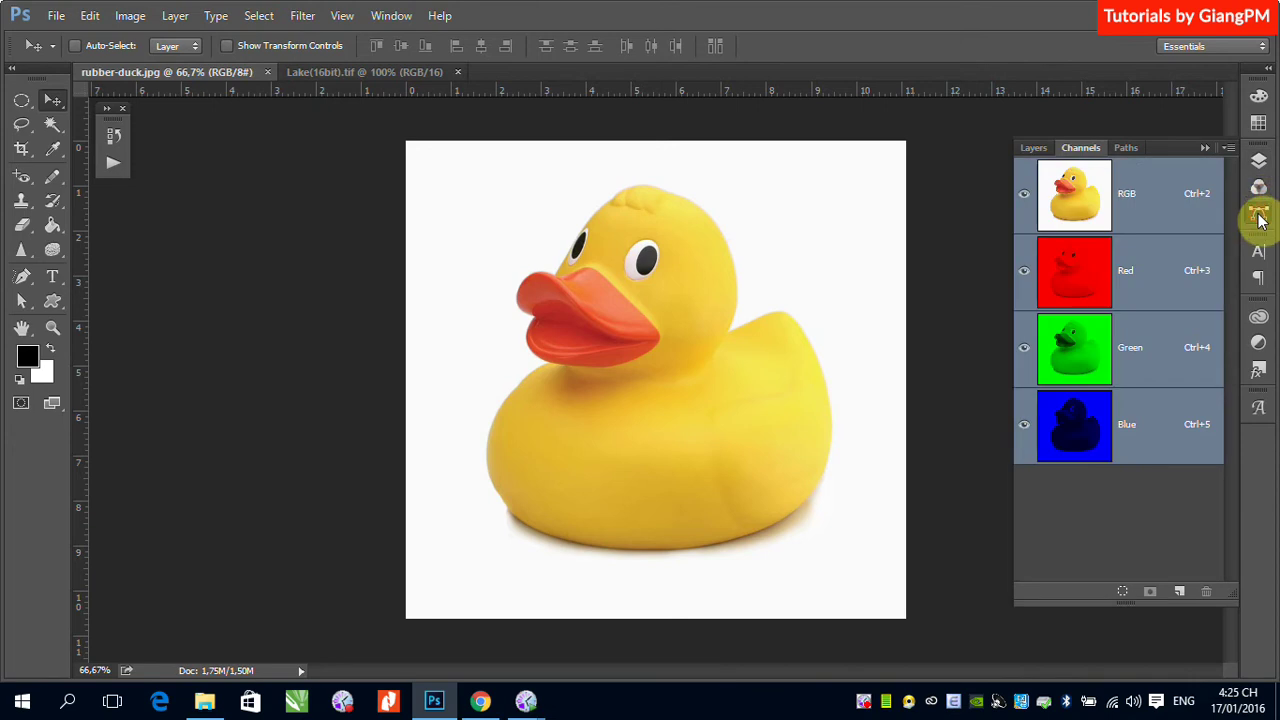
left_click(1259, 213)
left_click(1043, 275, "ctrl")
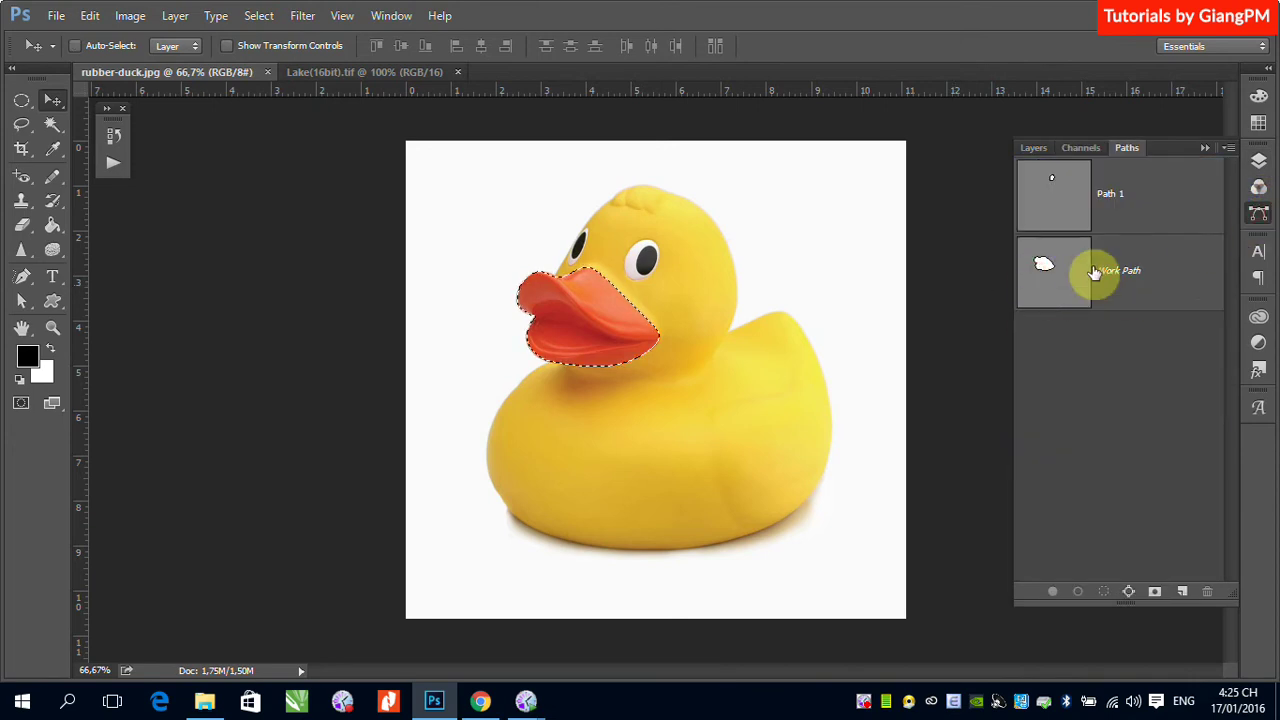
Magic Wand the white background and shadow, invert to isolate the duck, and return to Lake
right_click(53, 124)
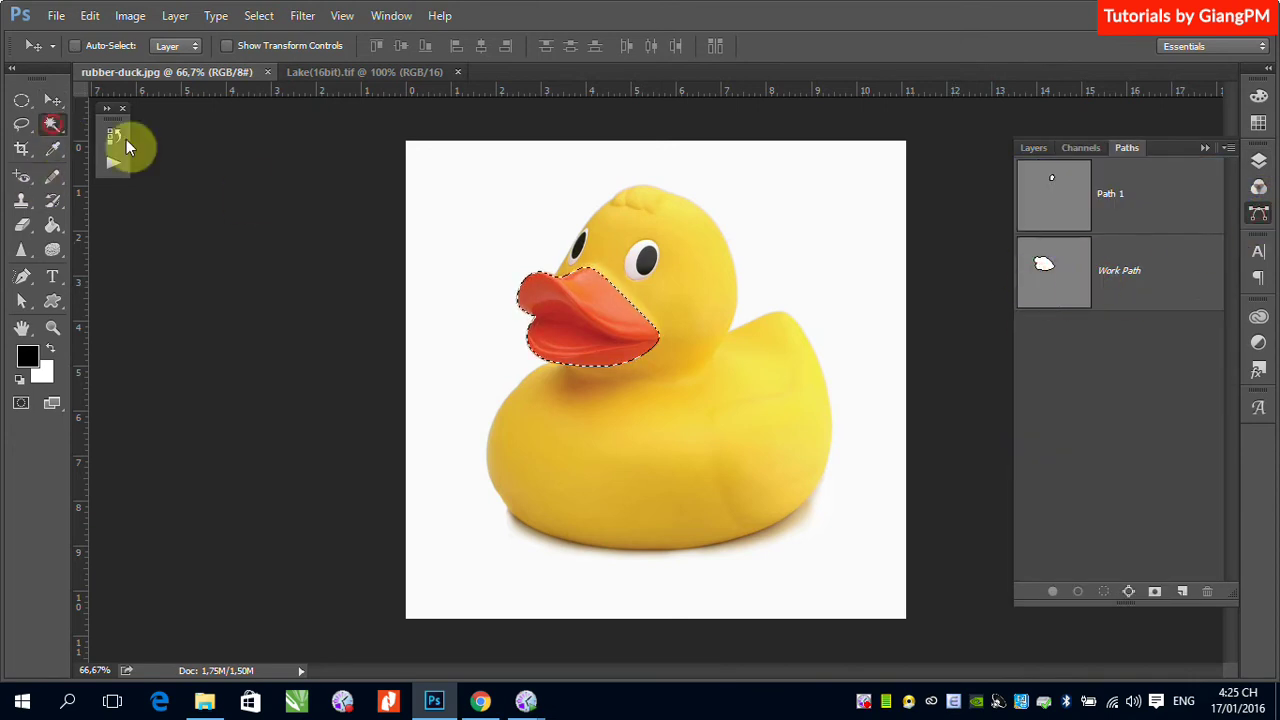
left_click(129, 143)
left_click(795, 220)
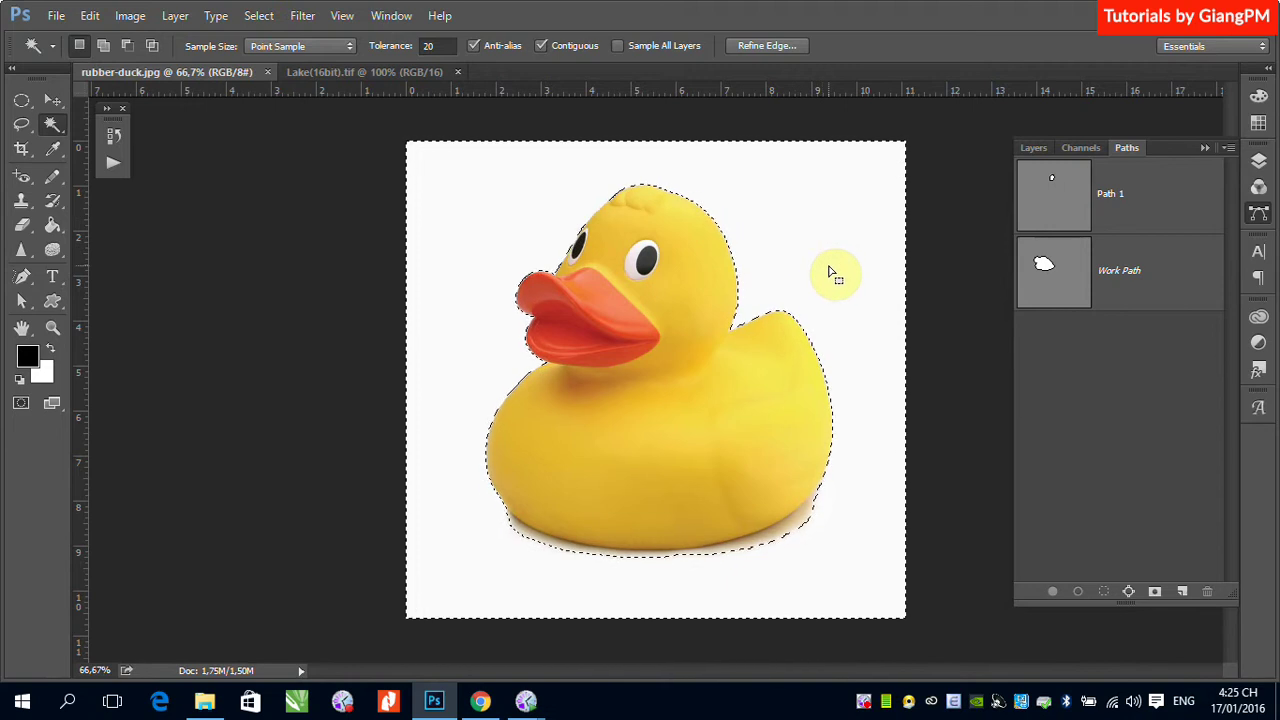
left_click(794, 514, "shift")
left_click(756, 540, "shift")
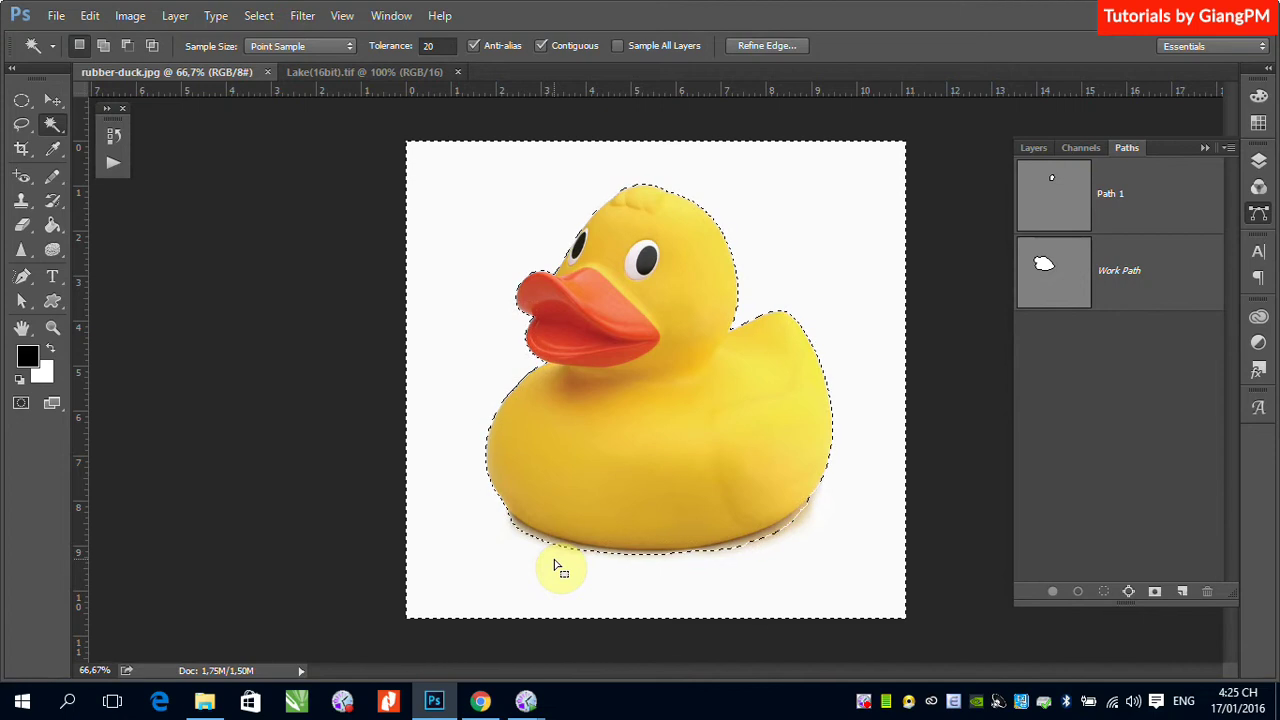
key("ctrl+shift+i")
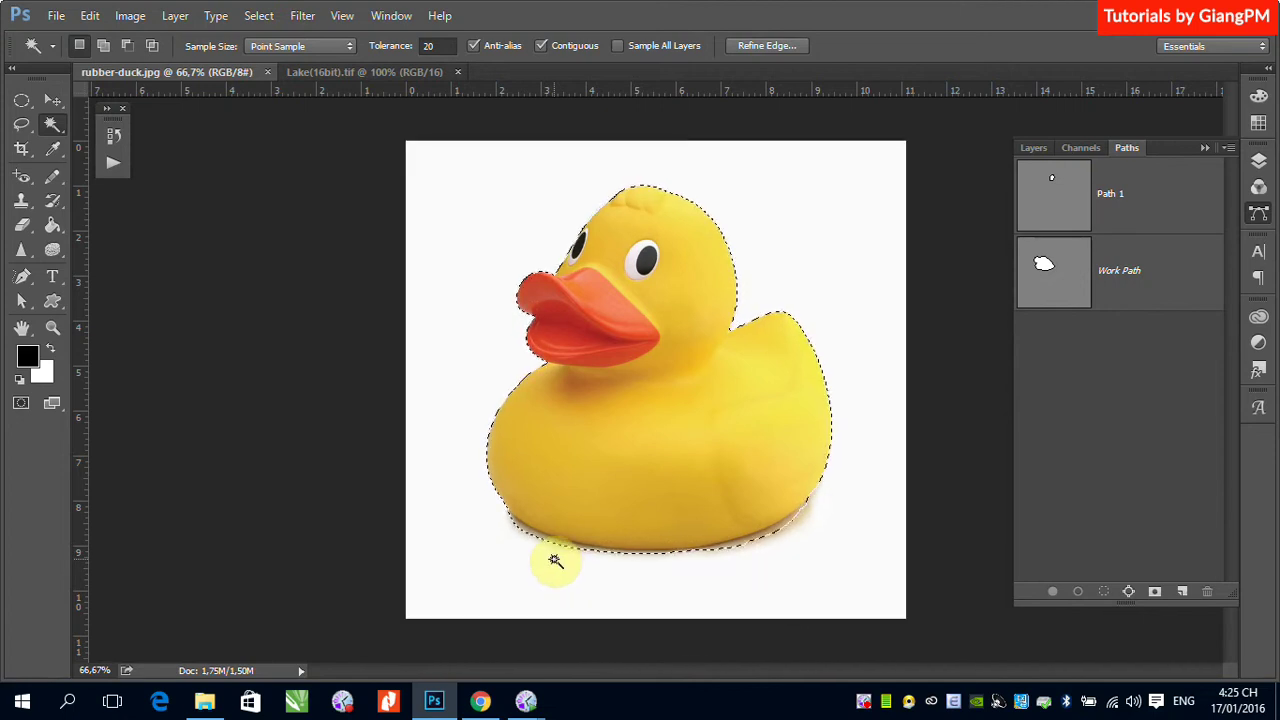
left_click(323, 72)
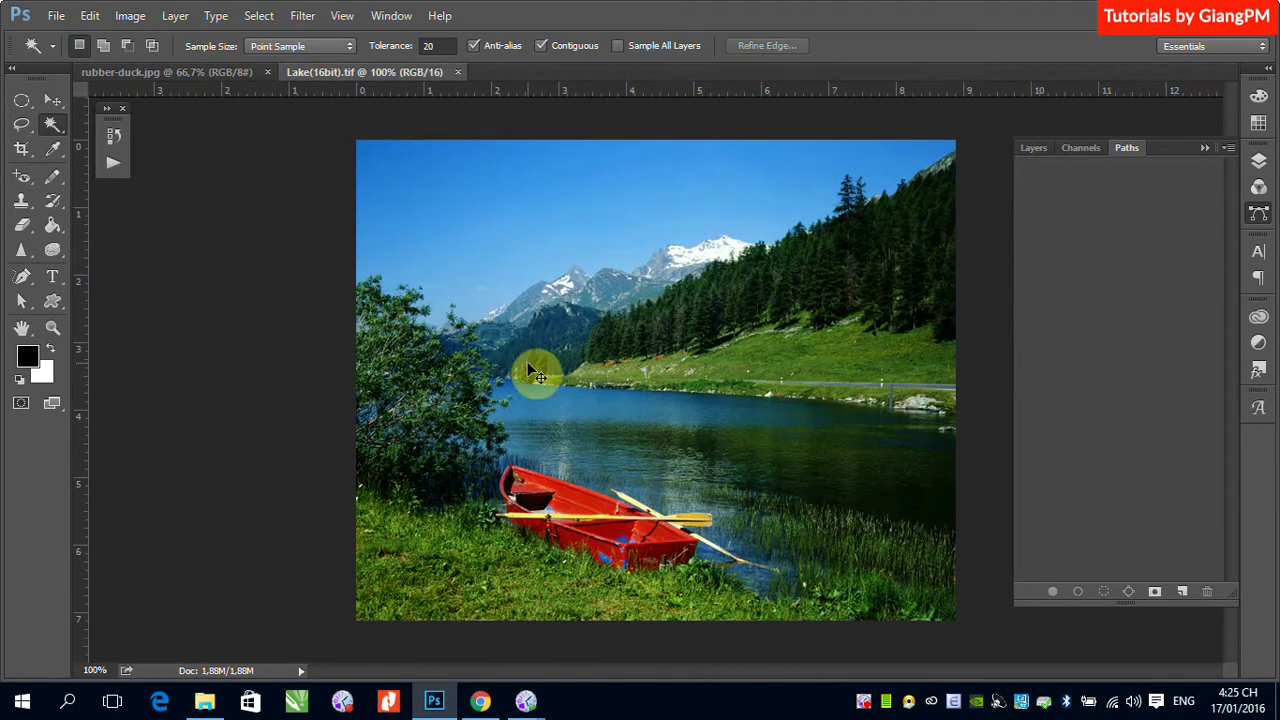
Paste the duck into Lake as Layer 1, scaled to about 21% on the lake's right
key("ctrl+v")
left_click(53, 101)
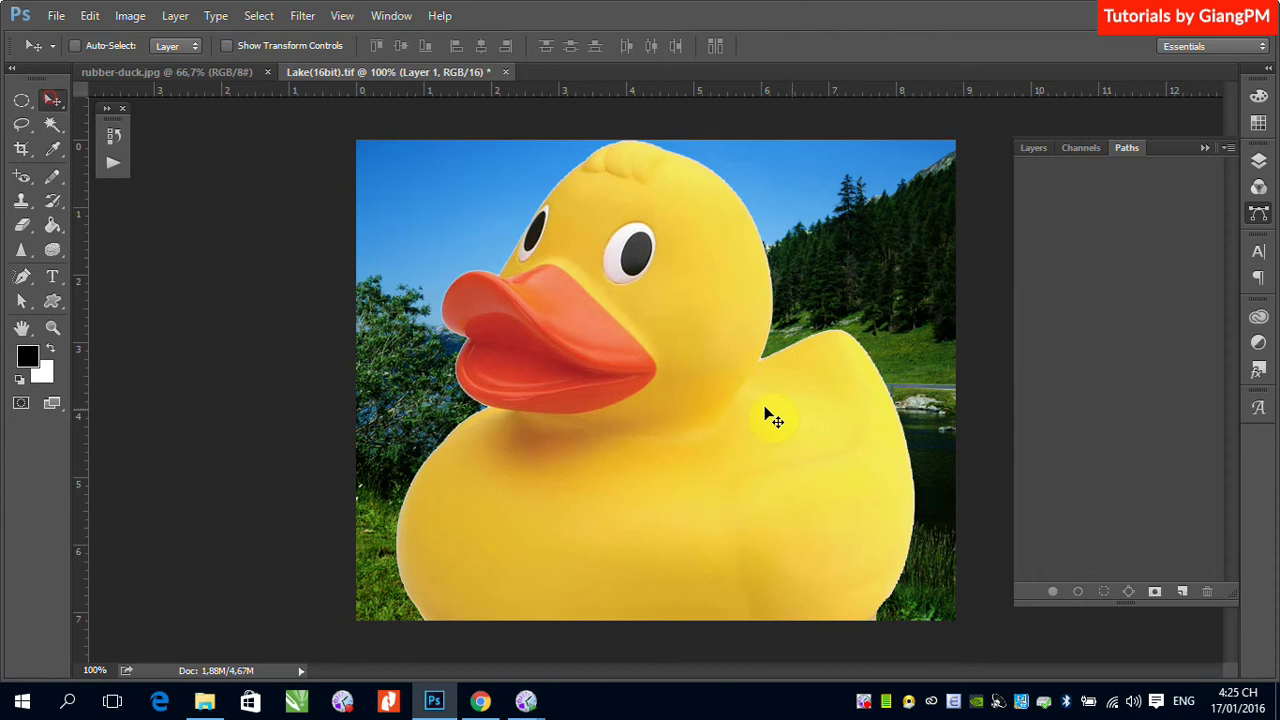
key("ctrl+t")
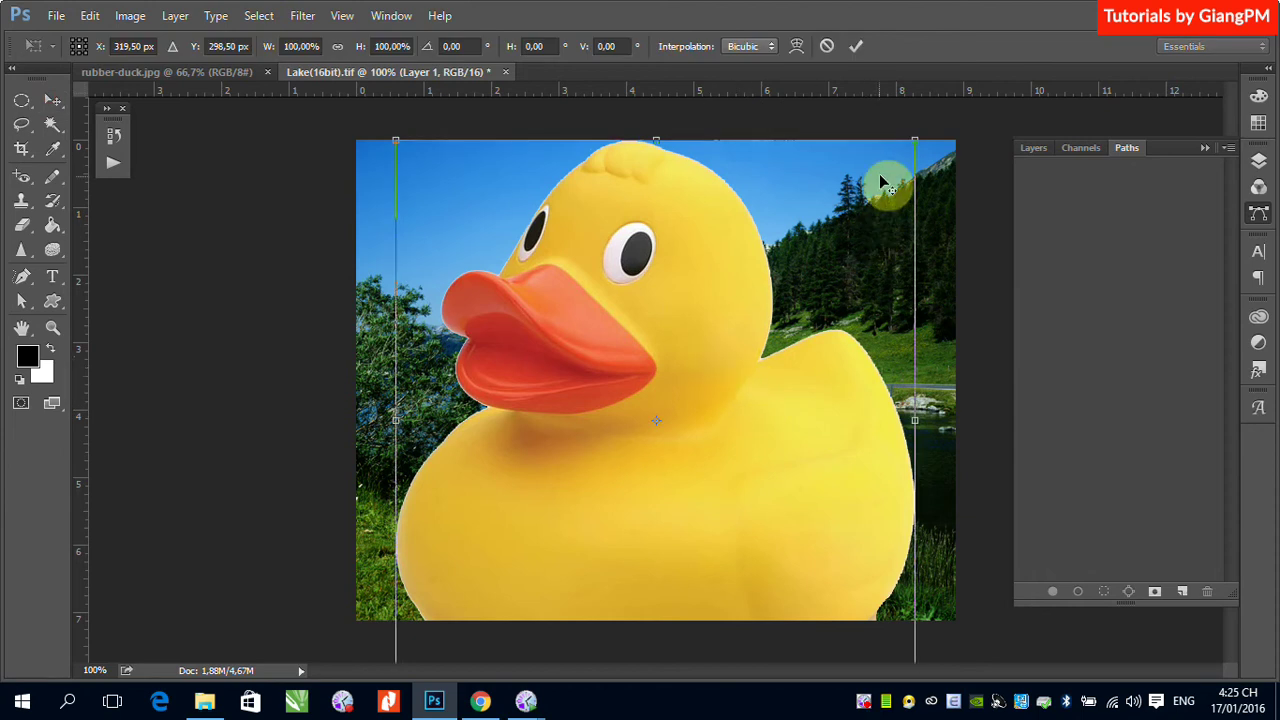
mouse_move(913, 140)
left_mouse_down()
mouse_move(792, 340)
mouse_move(710, 362)
left_mouse_up()
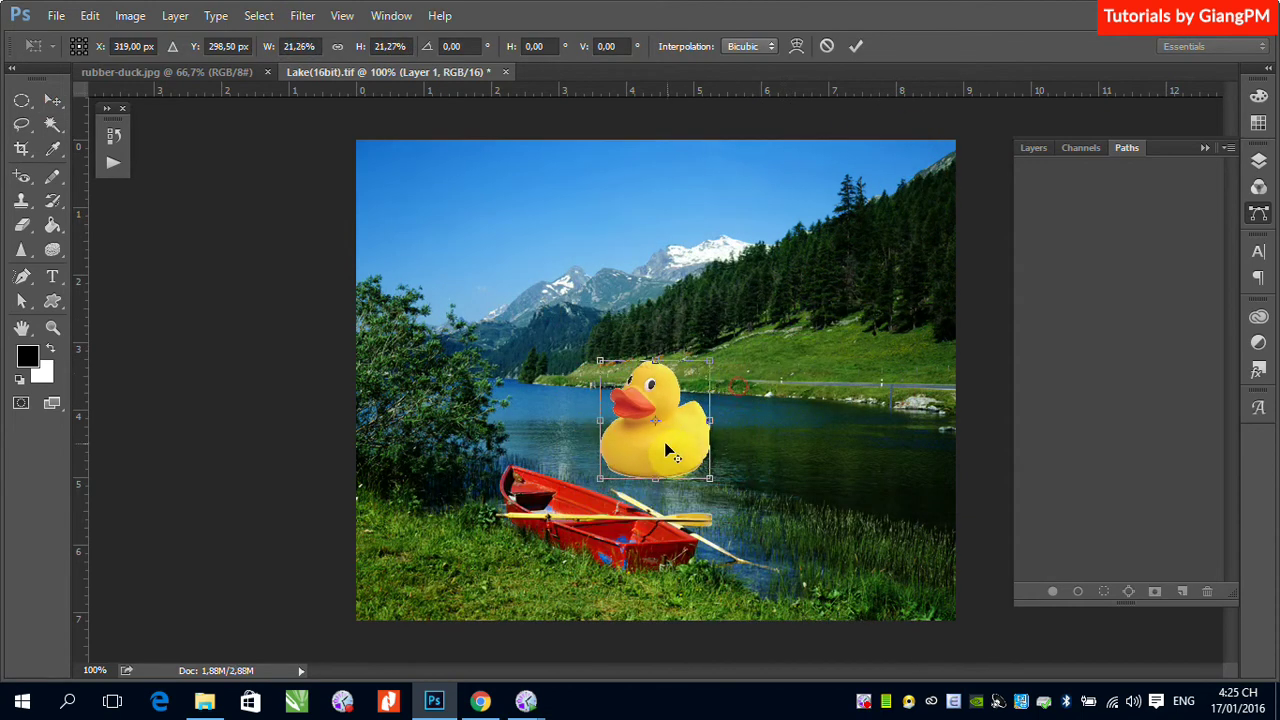
left_click_drag(660, 445, 745, 455)
key("Return")
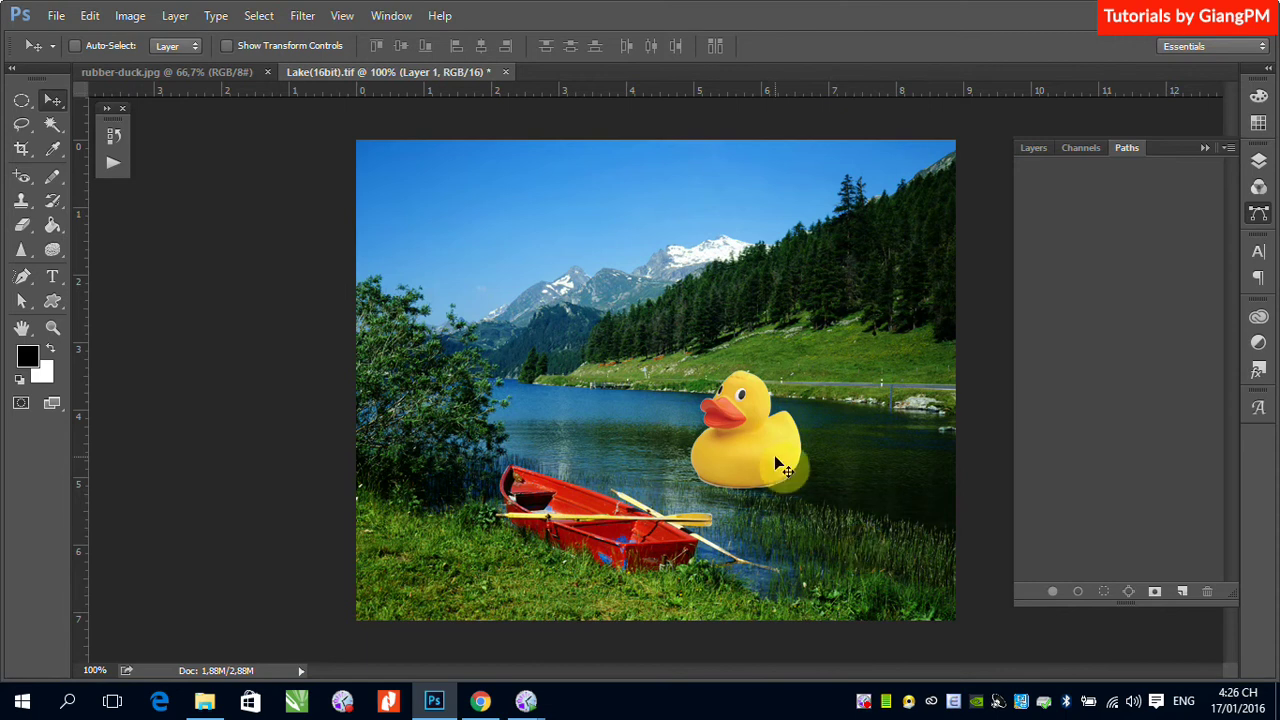
Move the duck toward the lake's middle and shrink it twice, ending near 64%
left_click_drag(778, 463, 605, 408)
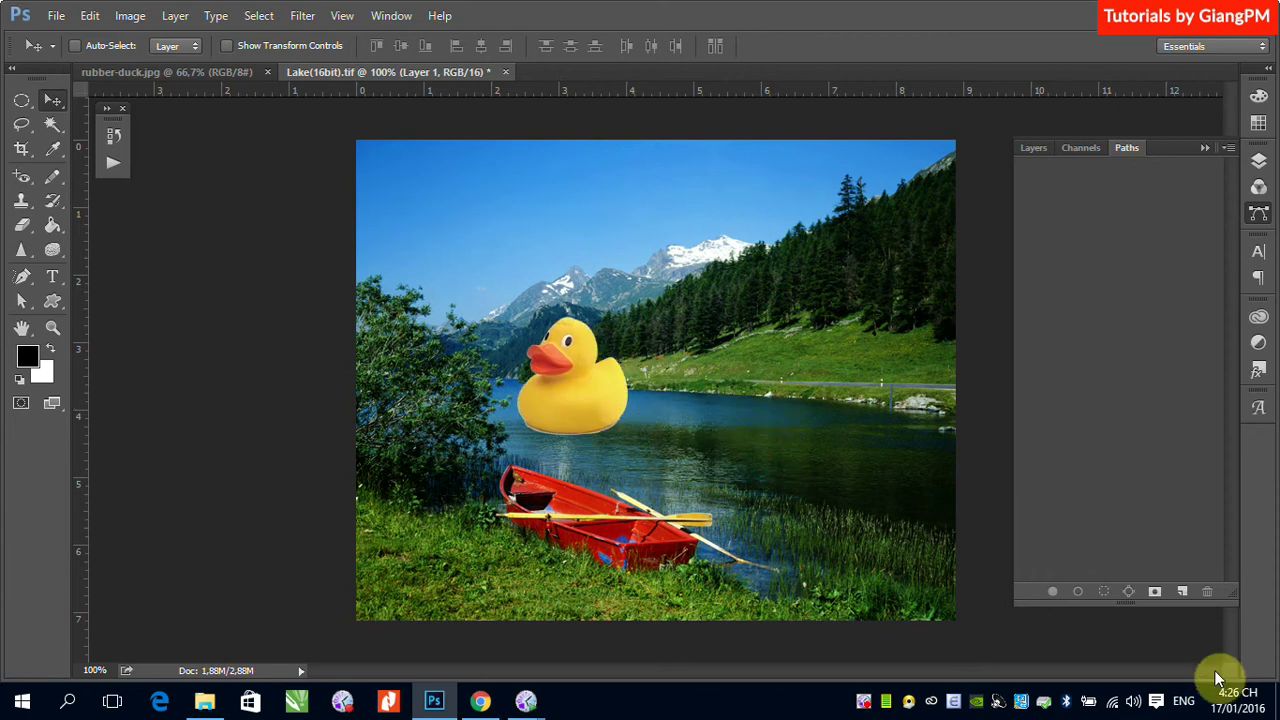
key("ctrl+t")
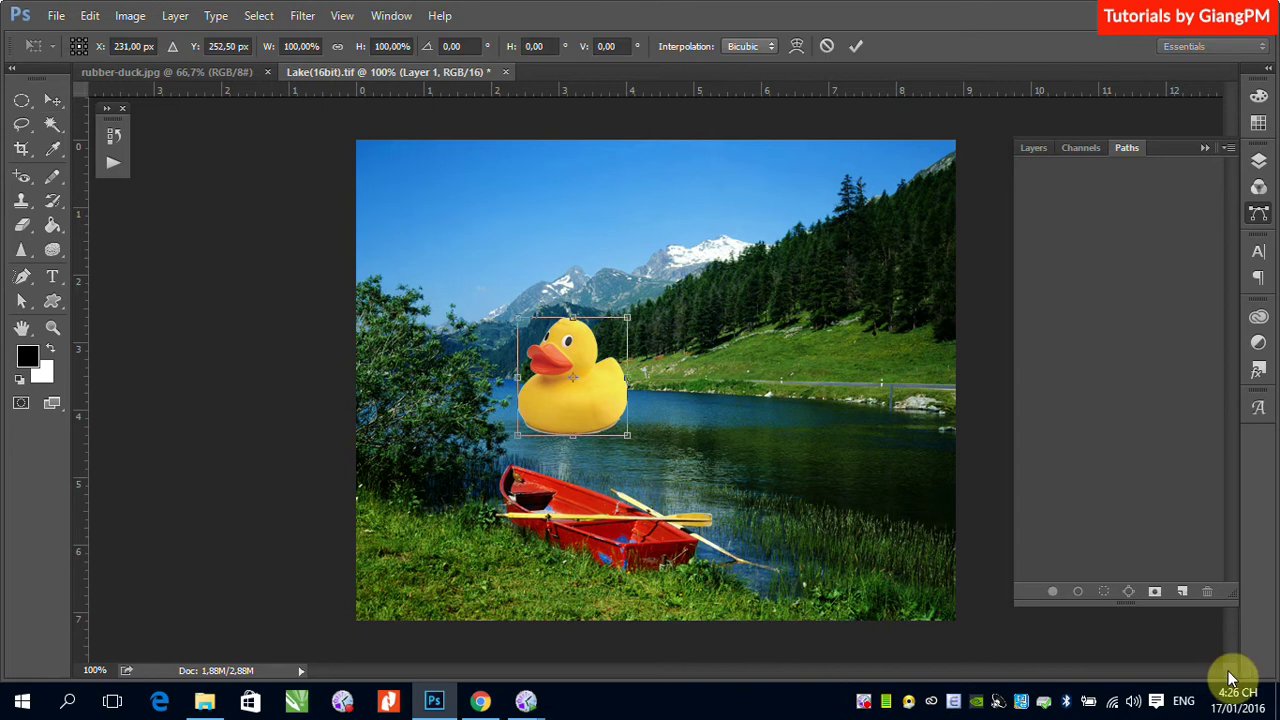
left_click_drag(626, 319, 592, 362)
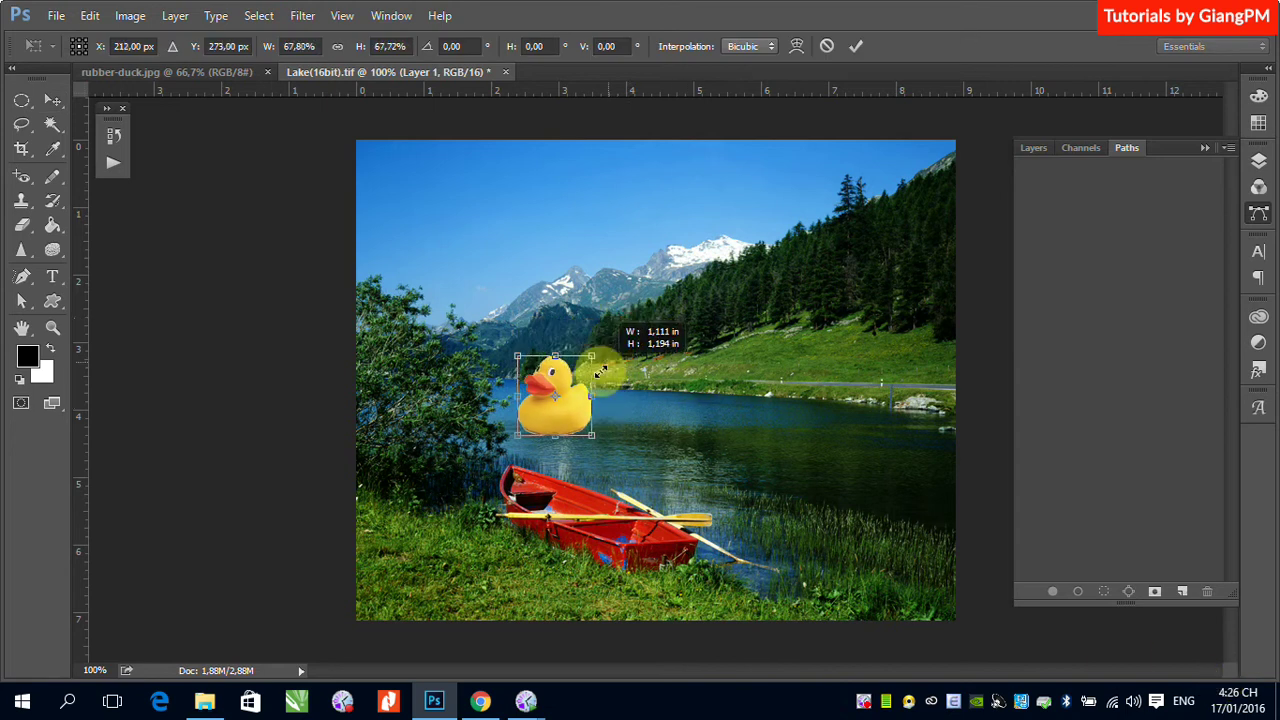
key("Return")
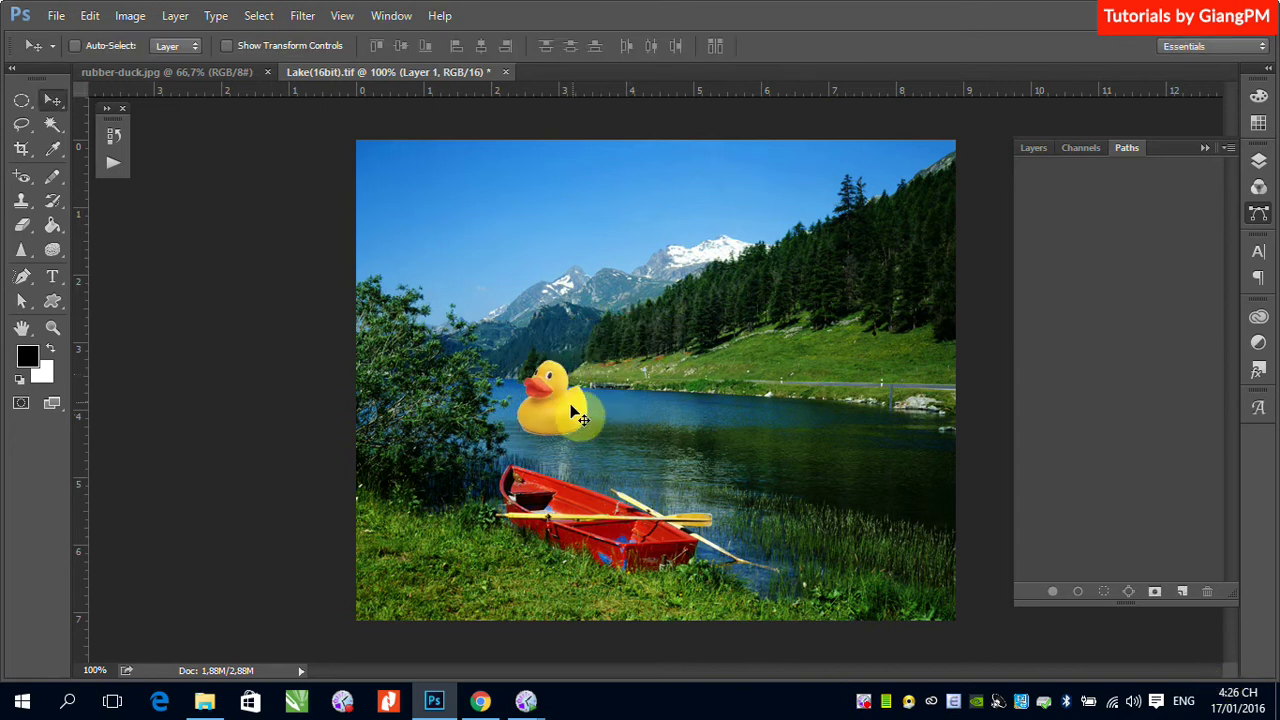
left_click_drag(568, 418, 560, 398)
key("ctrl+t")
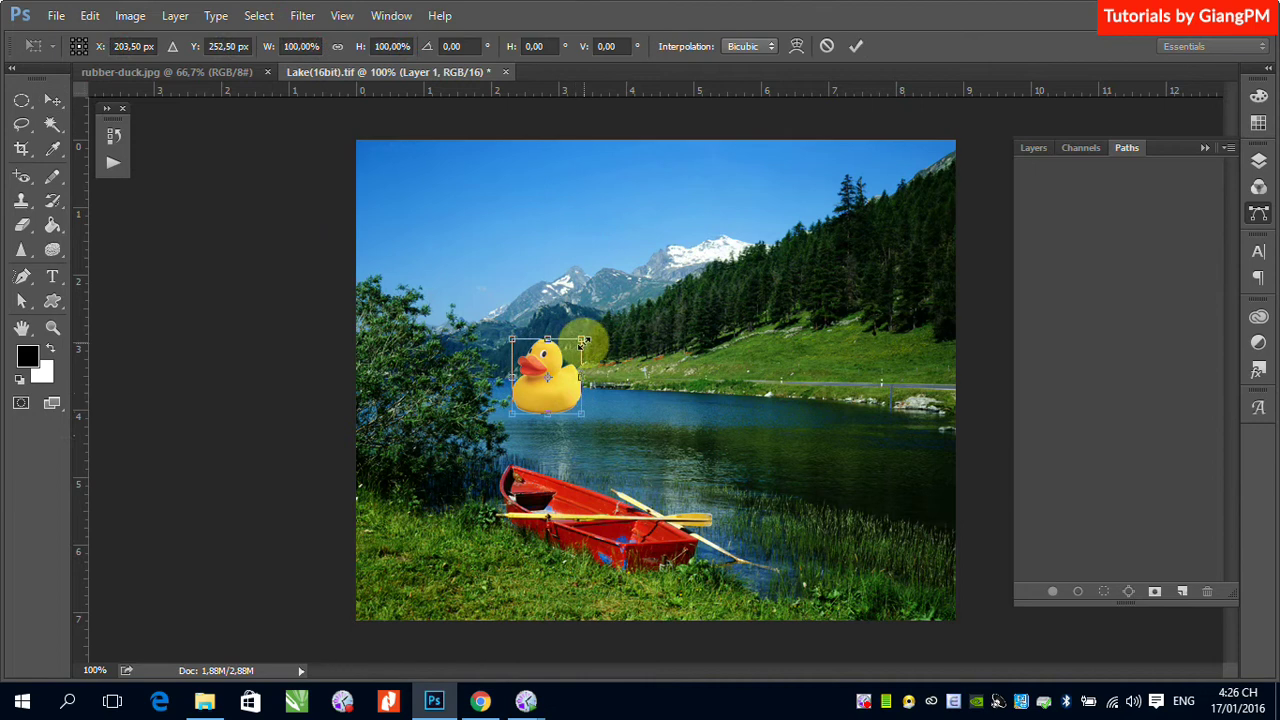
left_click_drag(582, 338, 558, 370)
key("Return")
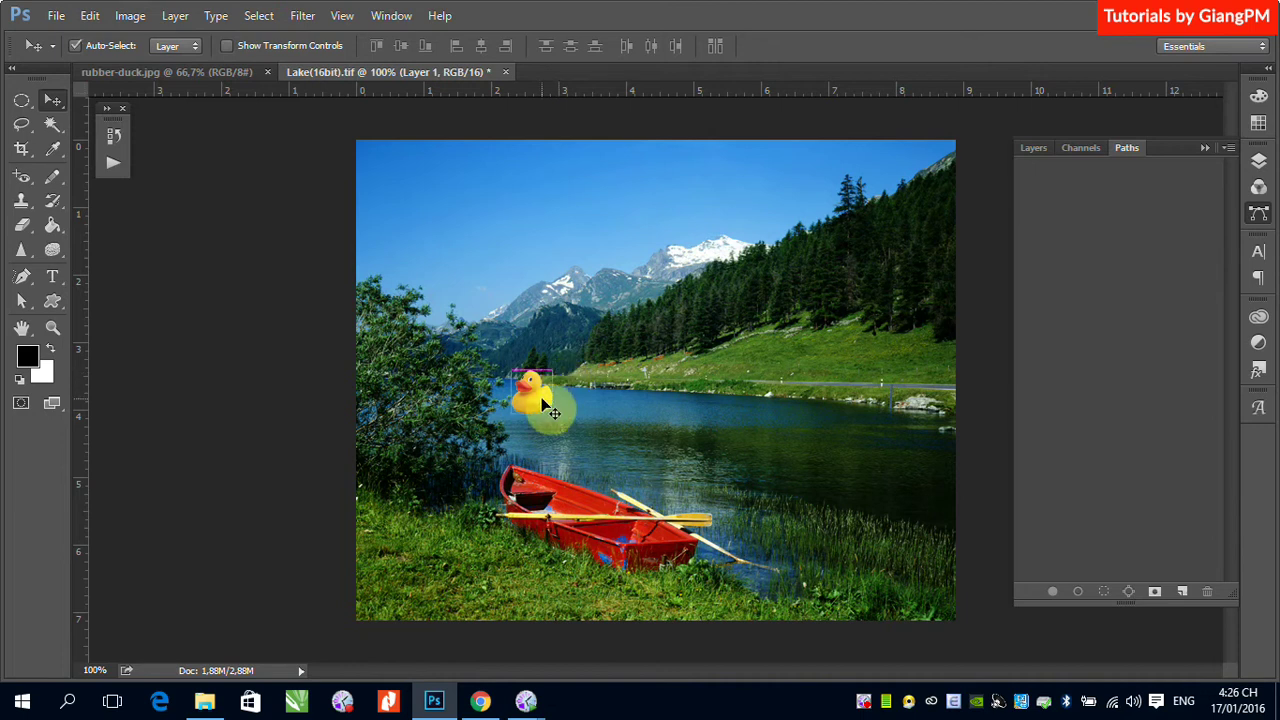
Enlarge the duck about 280% and move it right and down onto the lake
key("ctrl+t")
left_click_drag(553, 371, 662, 318)
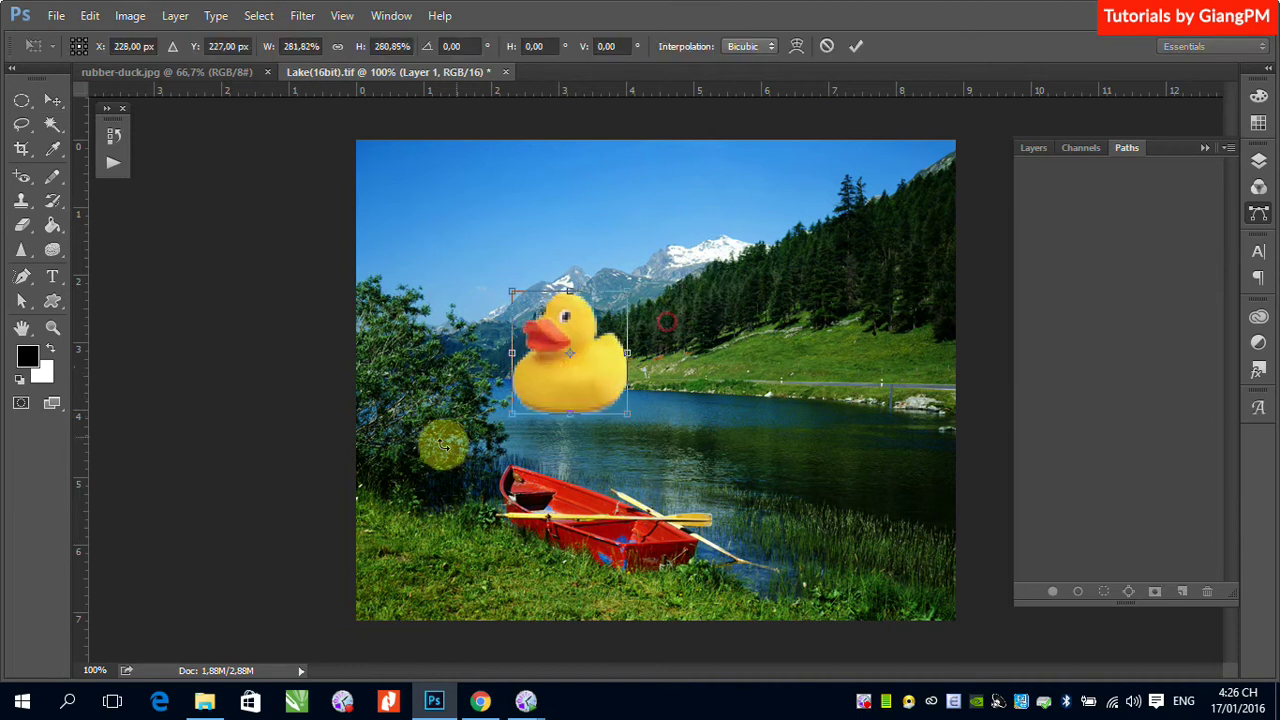
key("Return")
left_click_drag(543, 406, 800, 458)
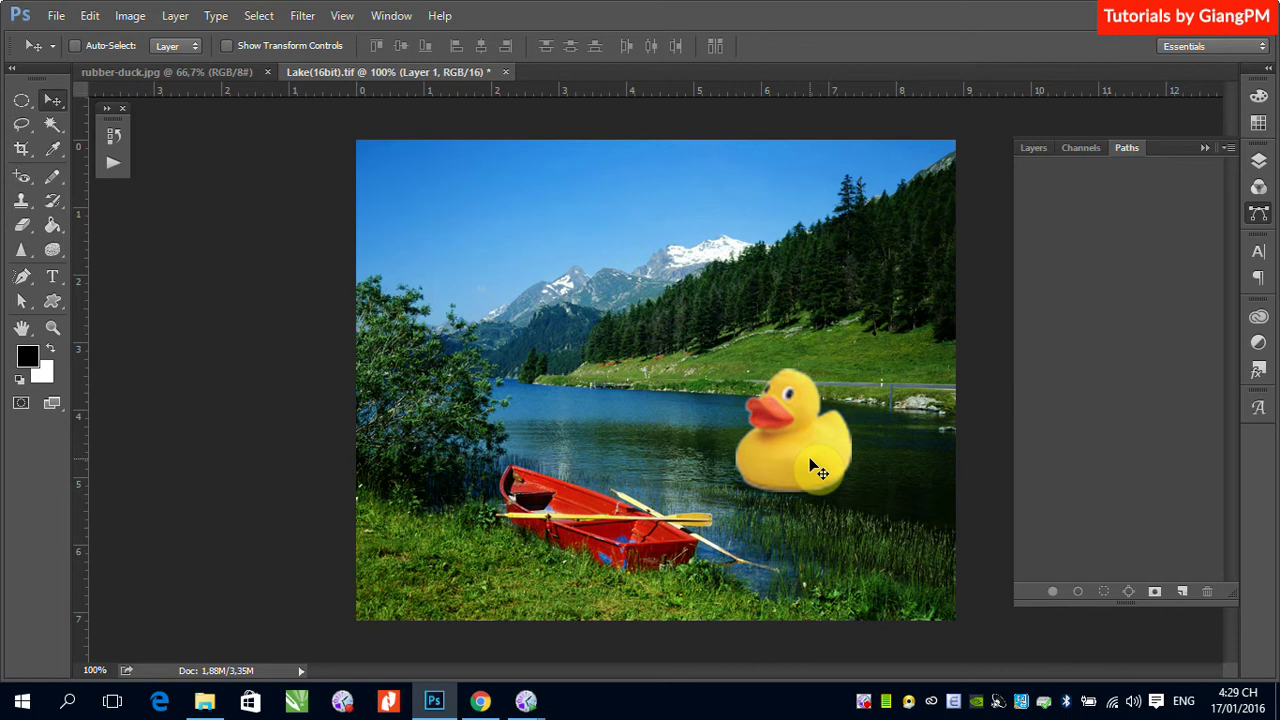
Undo back to the full-size pasted duck and duplicate Layer 1 as Layer 1 copy
key("ctrl+z")
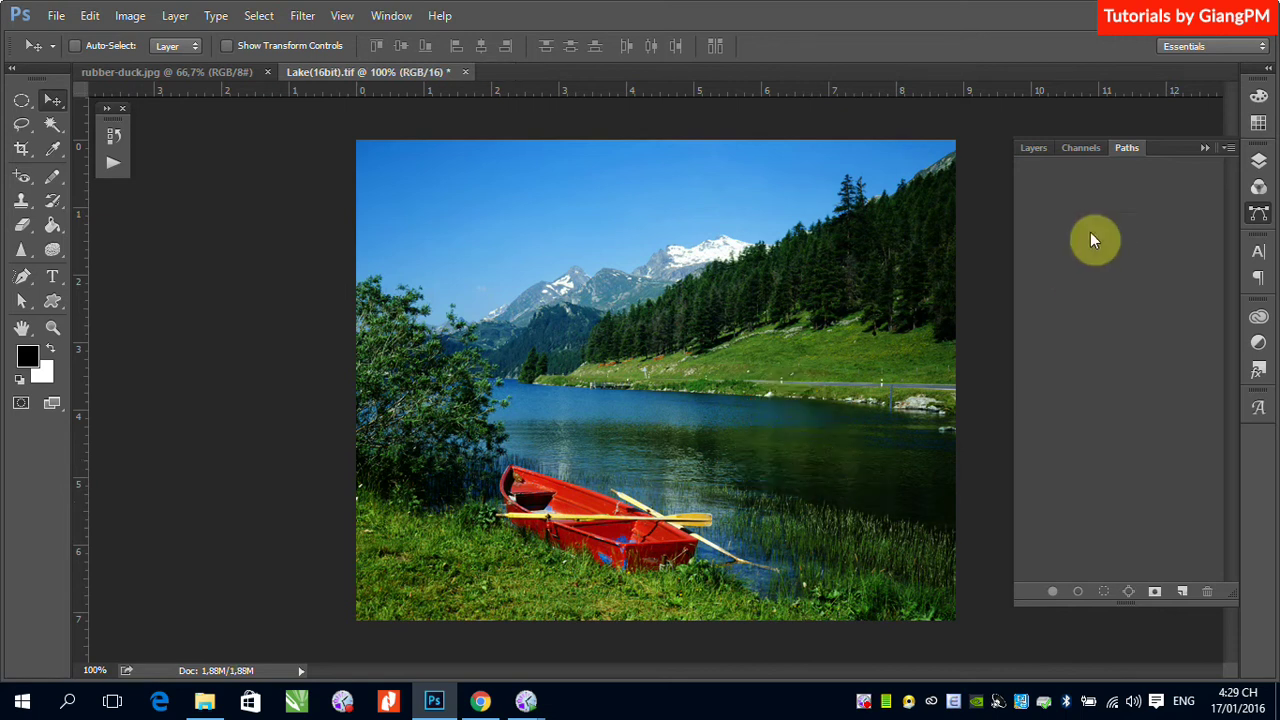
left_click(1036, 150)
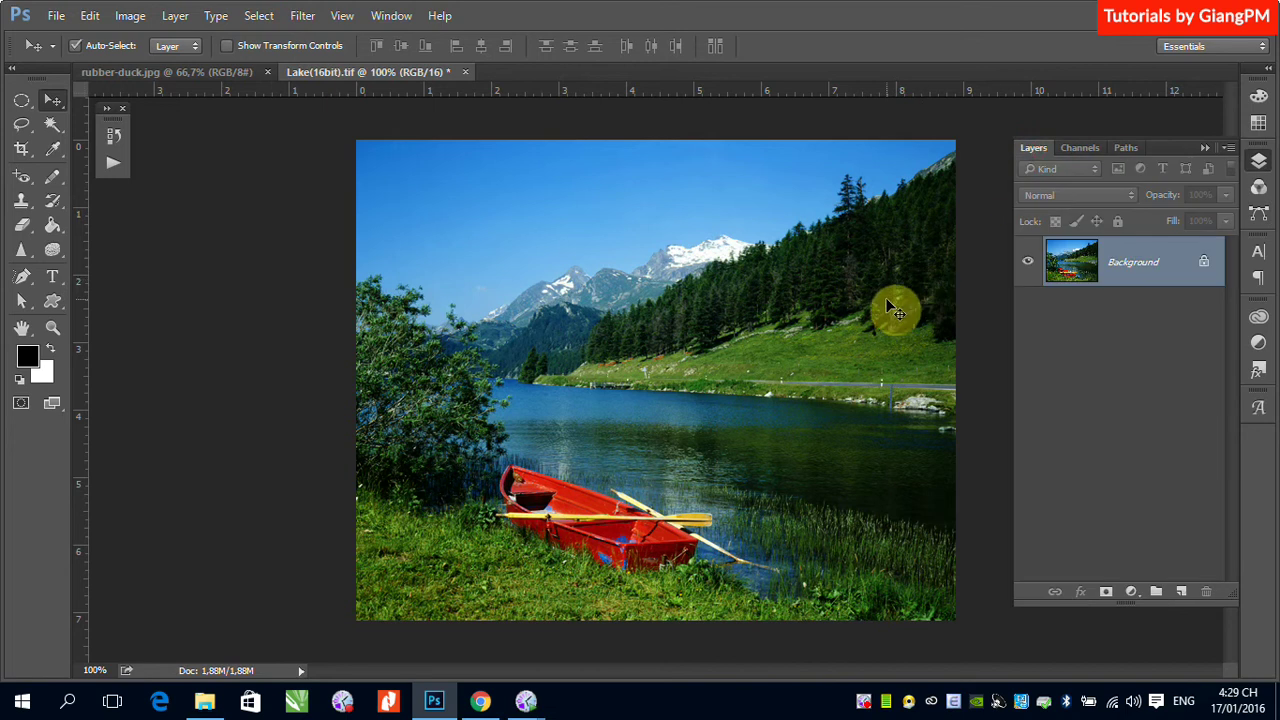
key("ctrl+z")
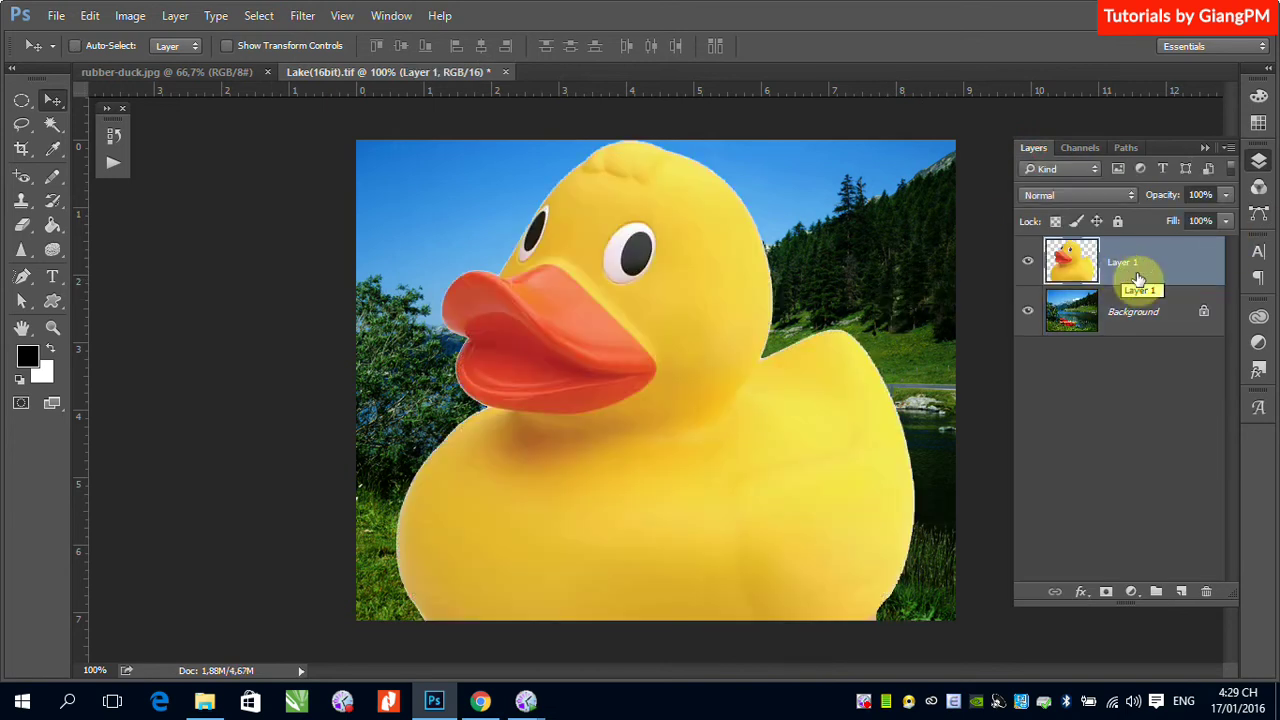
key("ctrl+j")
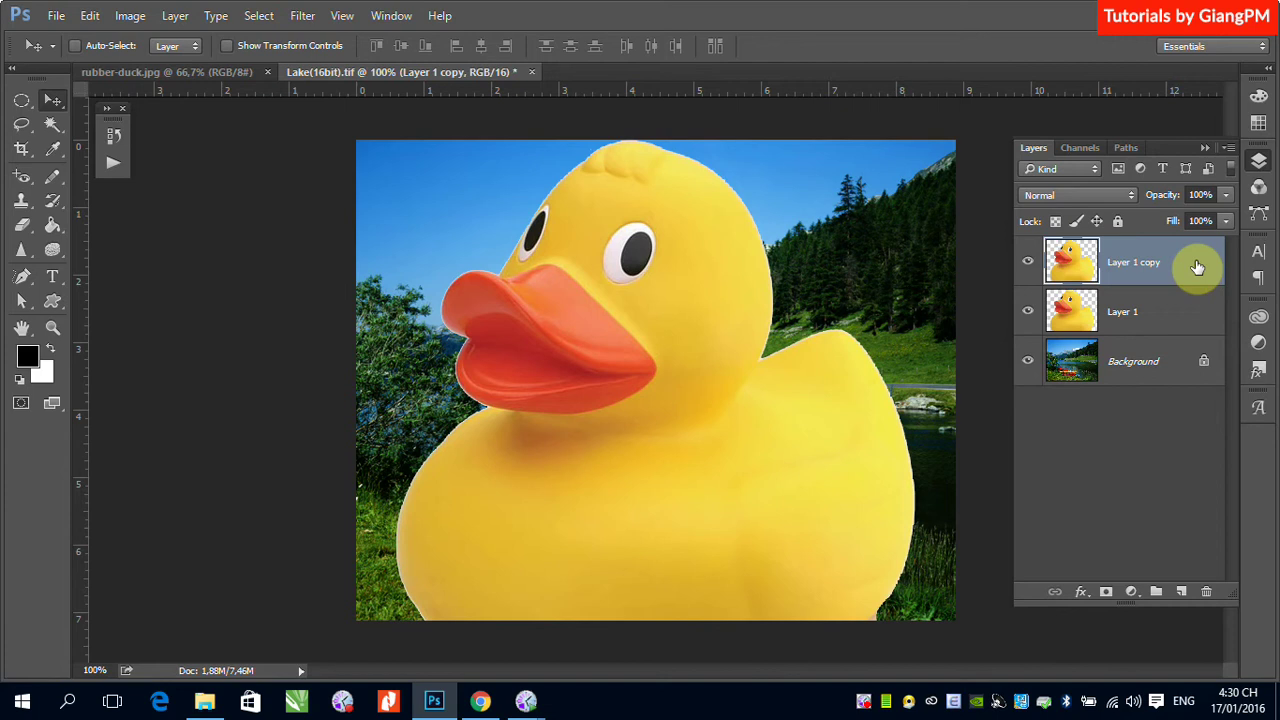
Convert Layer 1 copy to a Smart Object and set Layers panel thumbnails to the largest size
right_click(1190, 270)
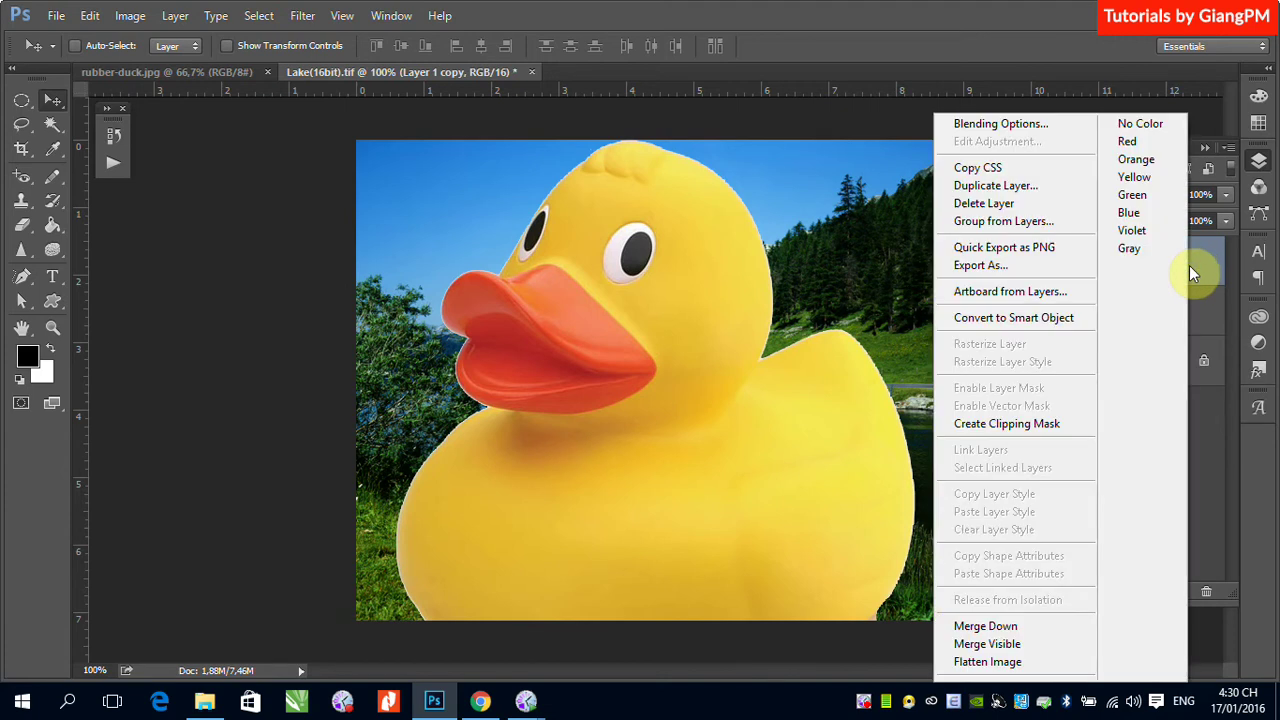
left_click(1040, 320)
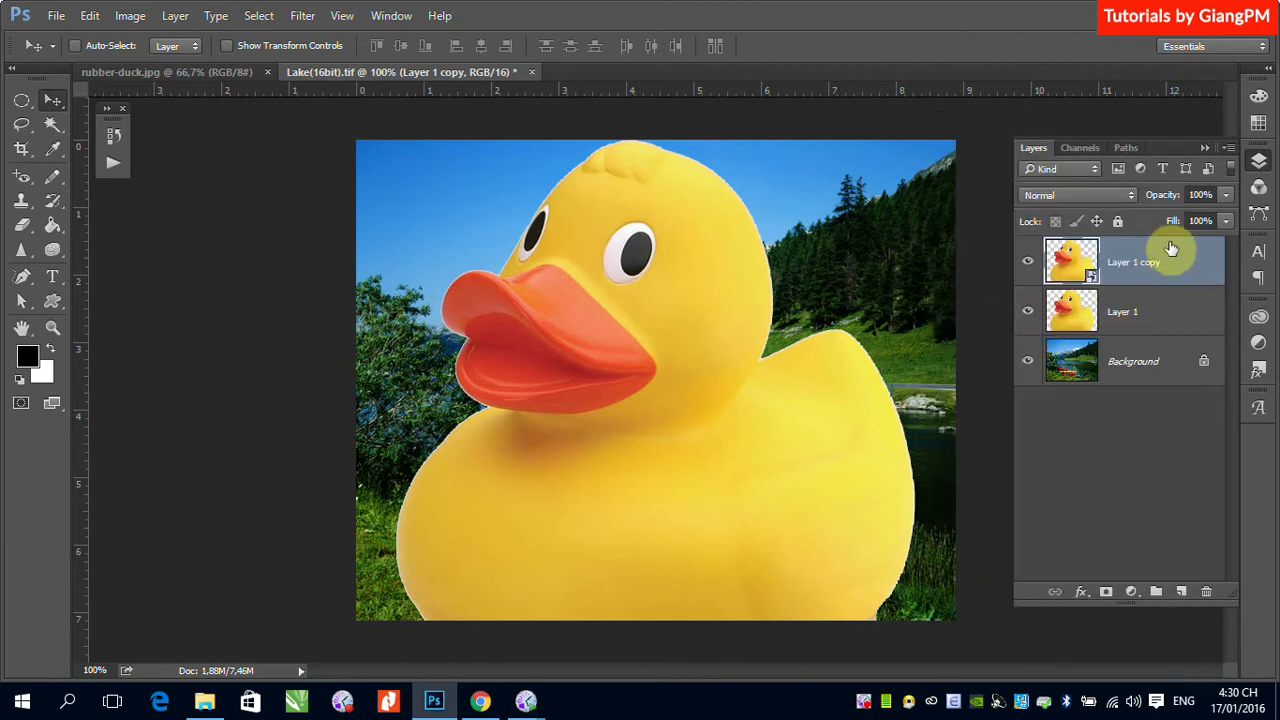
left_click(1229, 150)
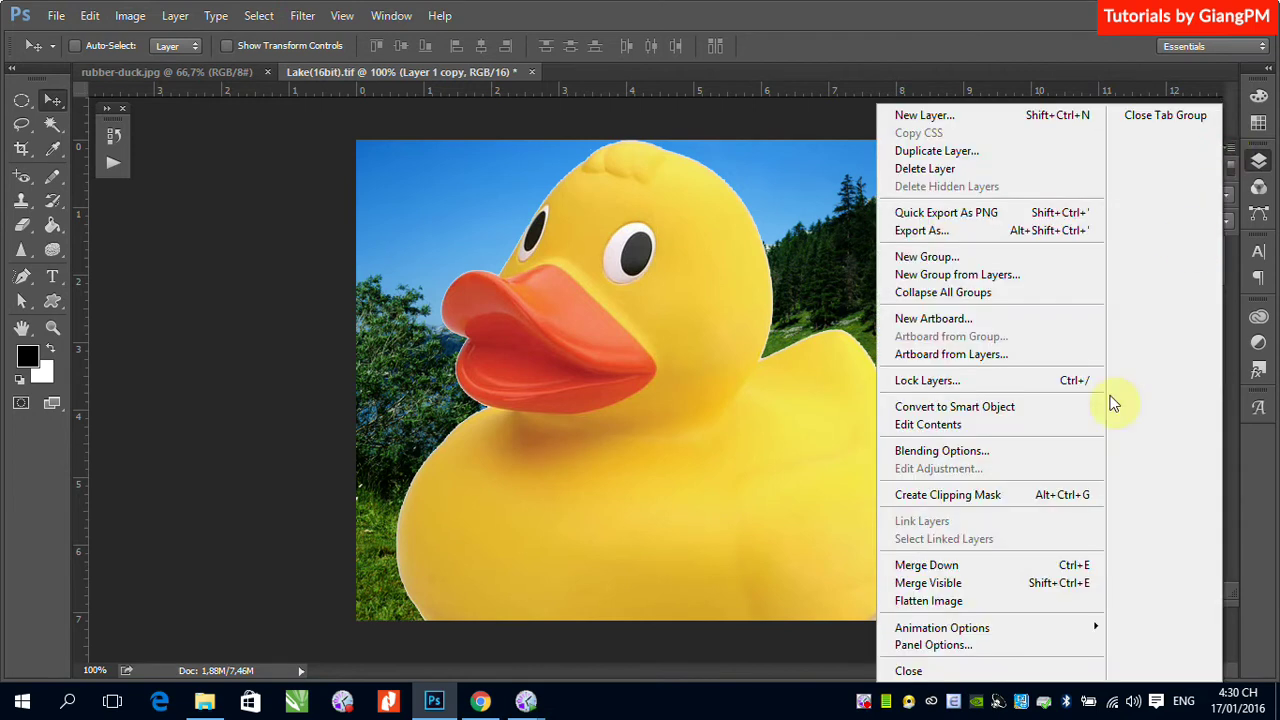
left_click(945, 644)
left_click(511, 297)
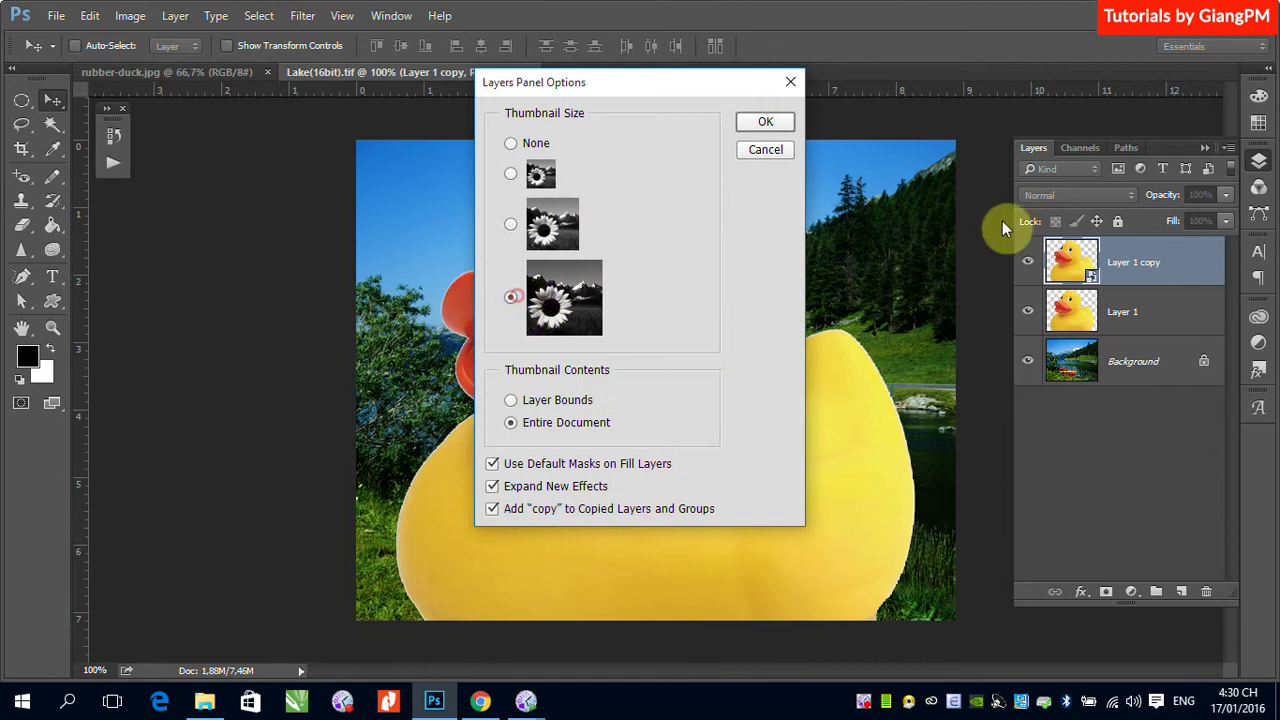
left_click(766, 124)
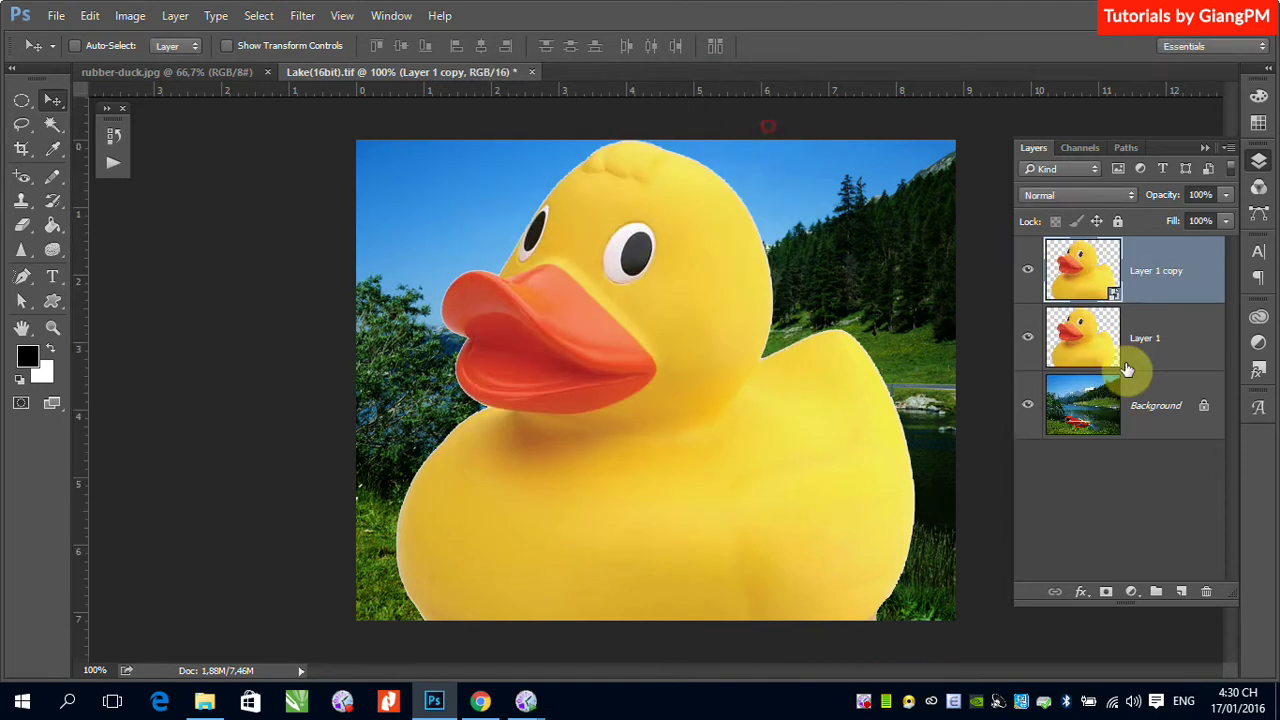
Ctrl-select Layer 1 with Layer 1 copy and put both into Free Transform at 100%
left_click(1115, 298)
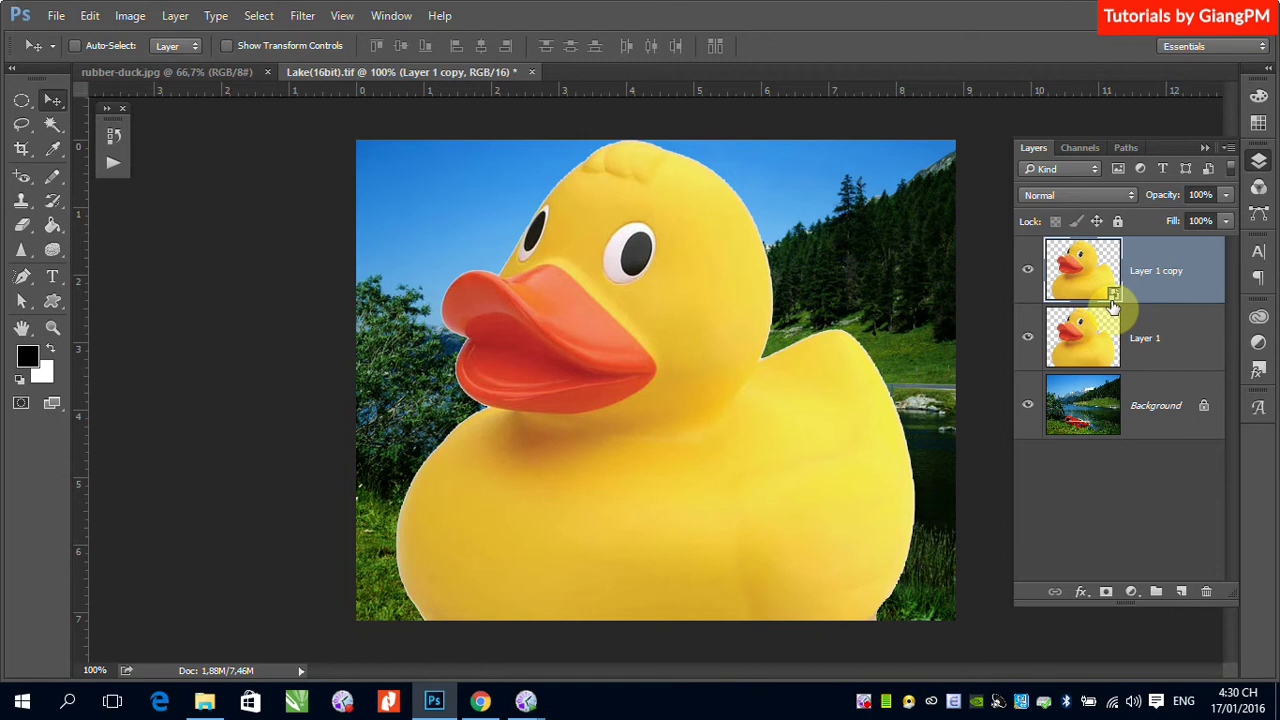
key("ctrl")
left_click(1166, 360, "ctrl")
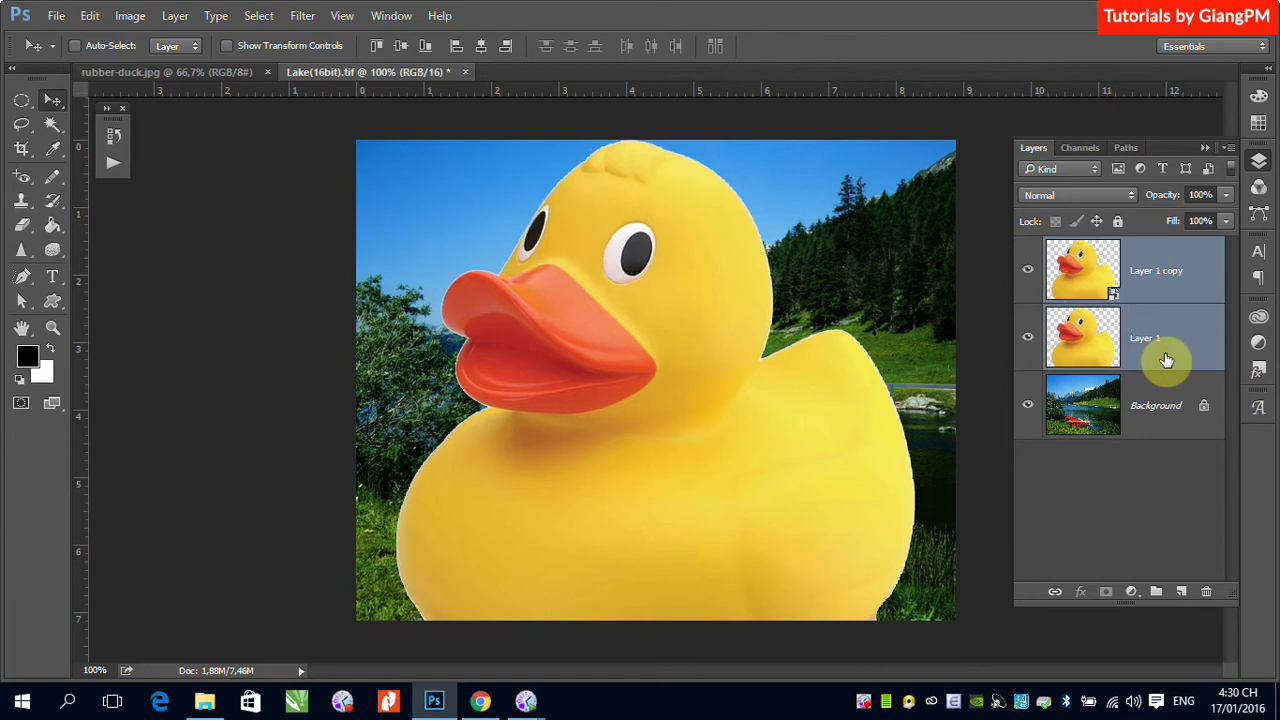
key("ctrl+t")
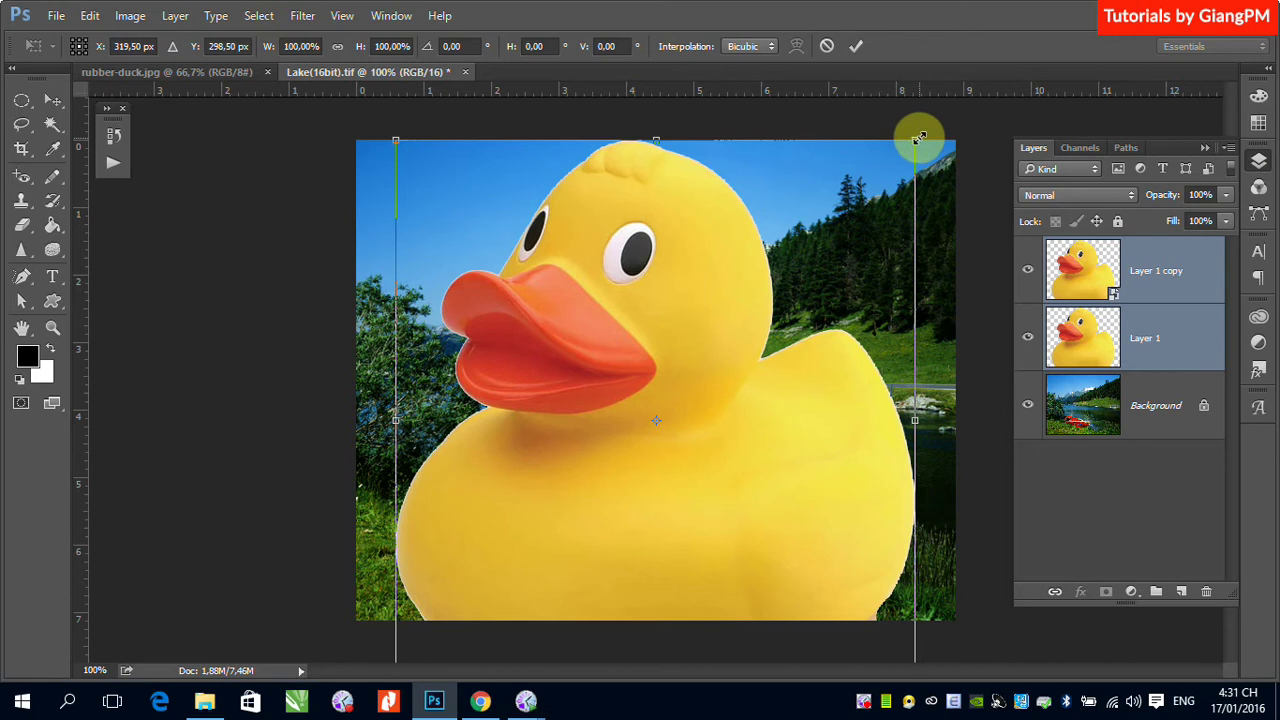
Scale both duck layers down to about 0.36%, a few-pixel speck, and commit
mouse_move(915, 140)
left_mouse_down()
mouse_move(807, 236)
mouse_move(697, 380)
left_mouse_up()
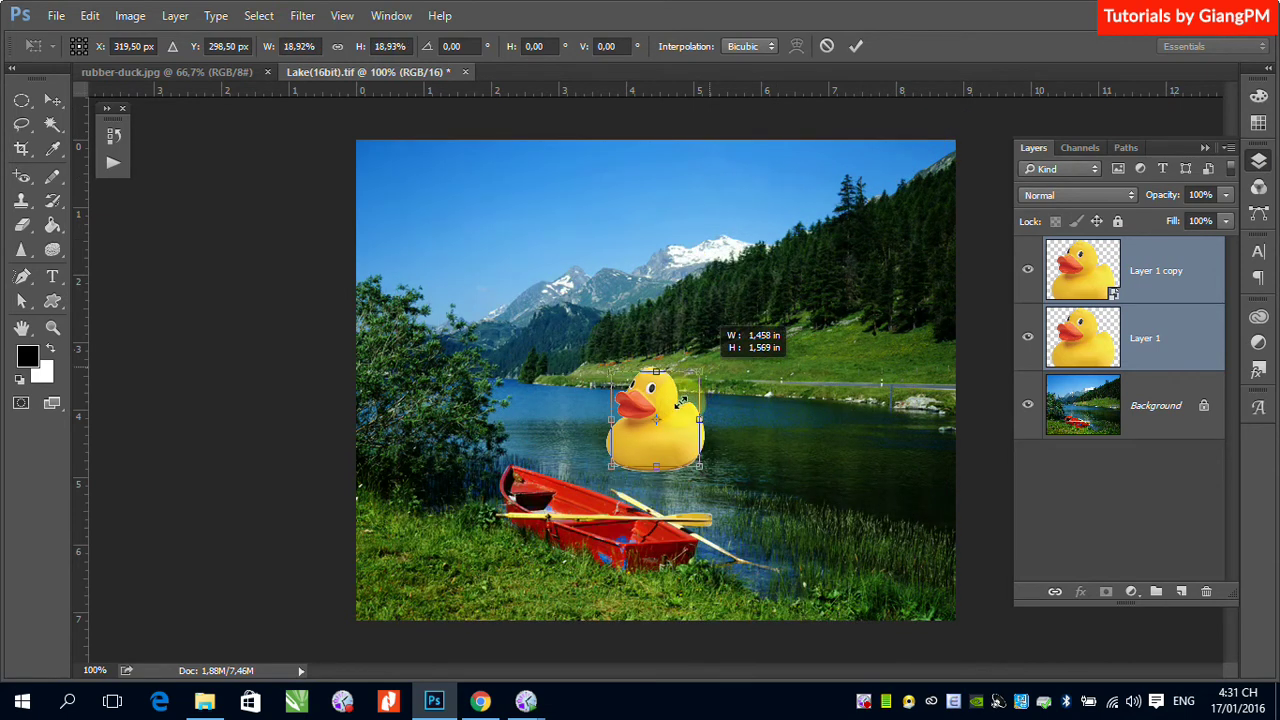
left_click_drag(697, 380, 668, 420)
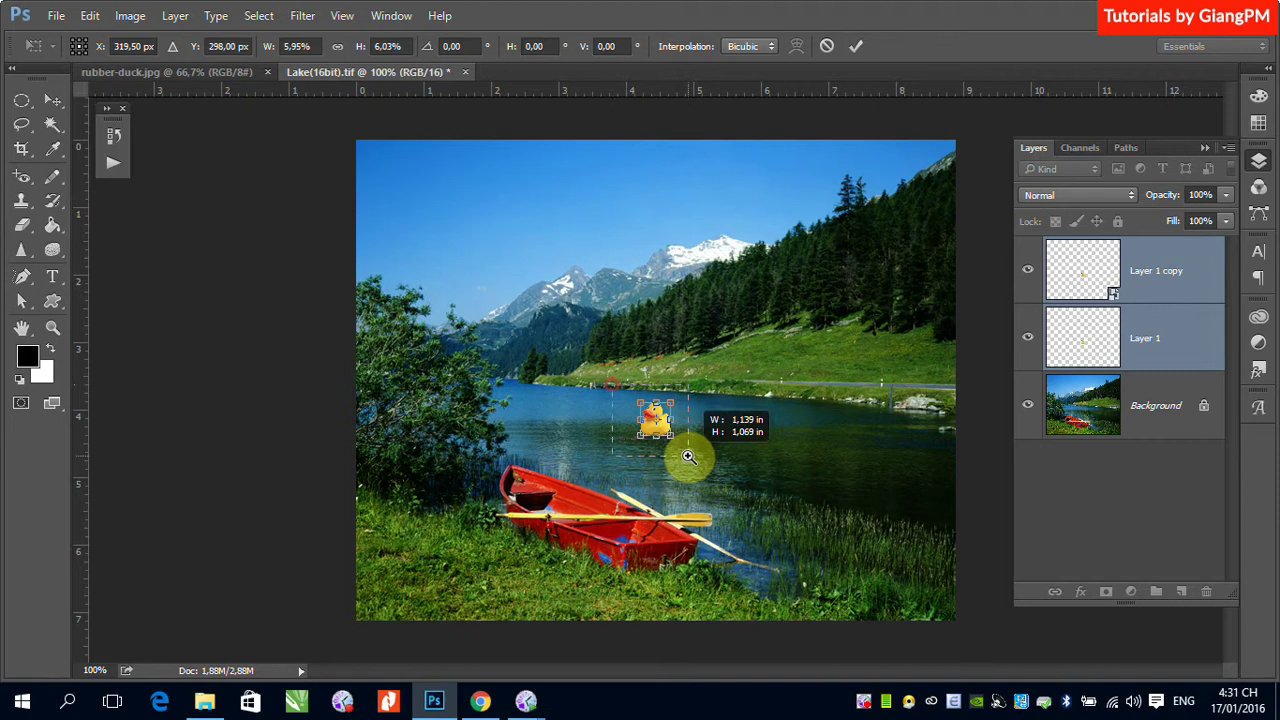
scroll(651, 420, "up", 5)
left_click_drag(814, 238, 716, 362)
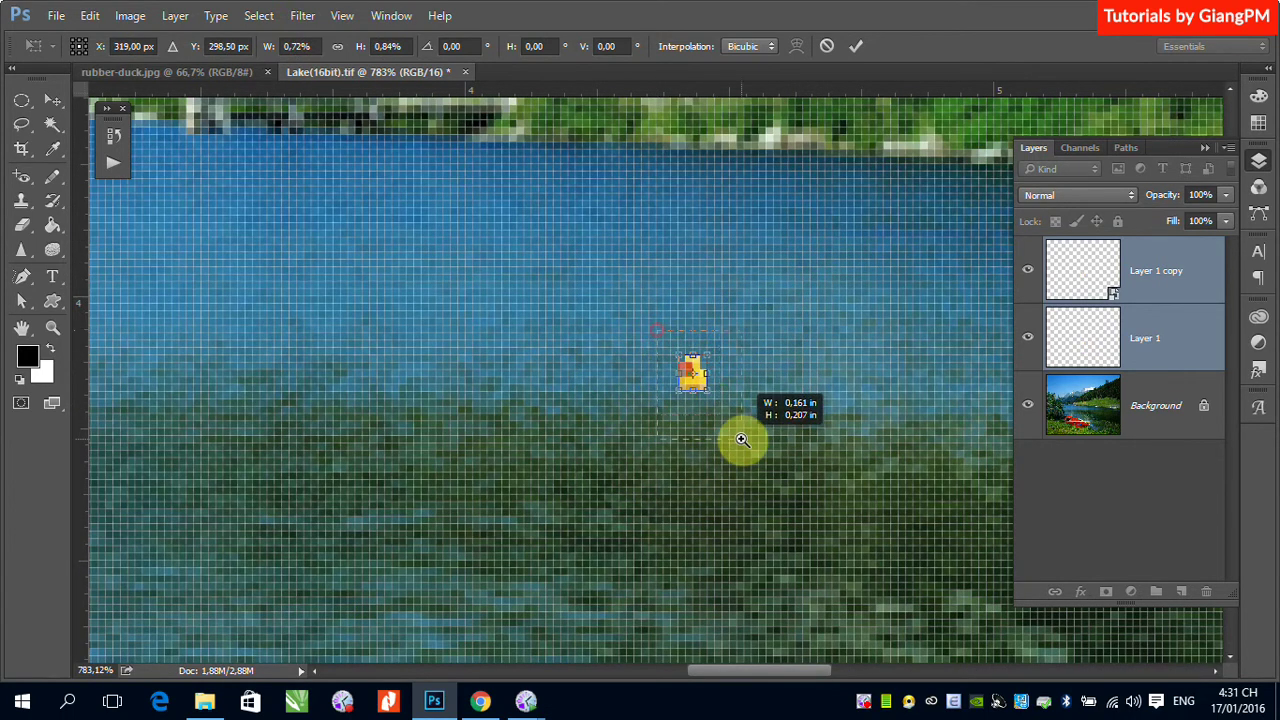
scroll(715, 390, "up", 5)
left_click_drag(681, 265, 650, 312)
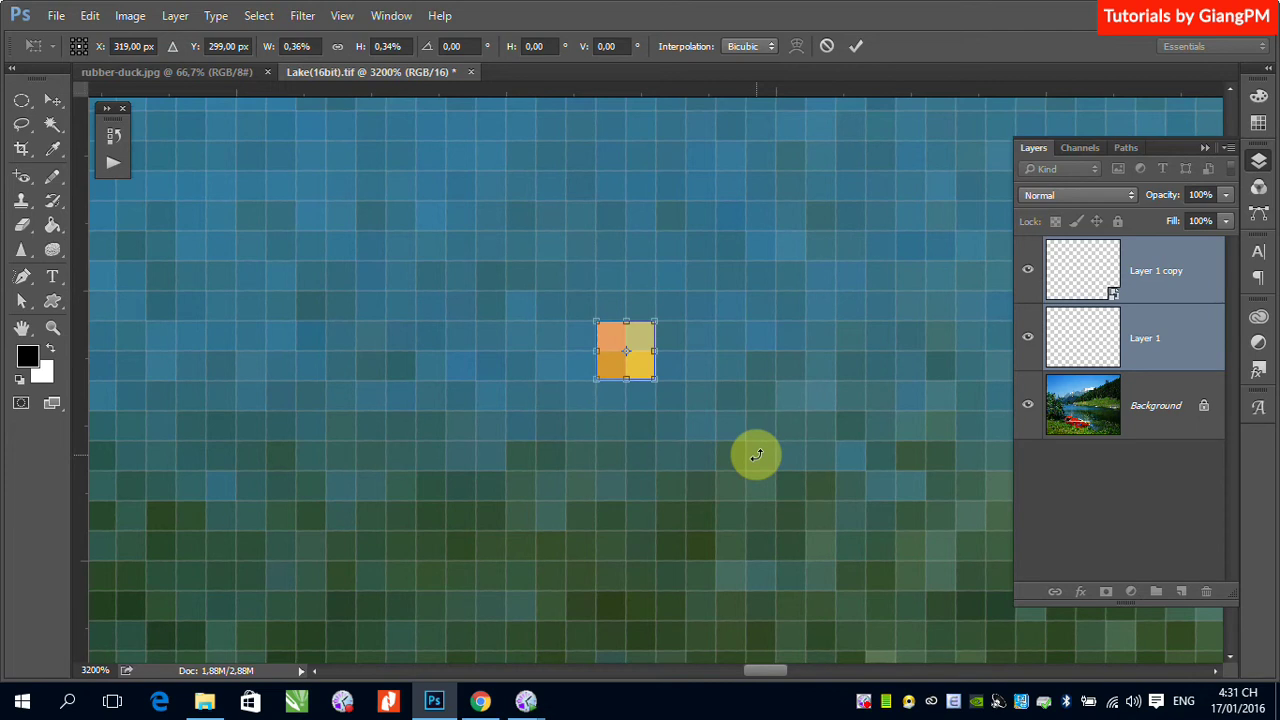
key("Return")
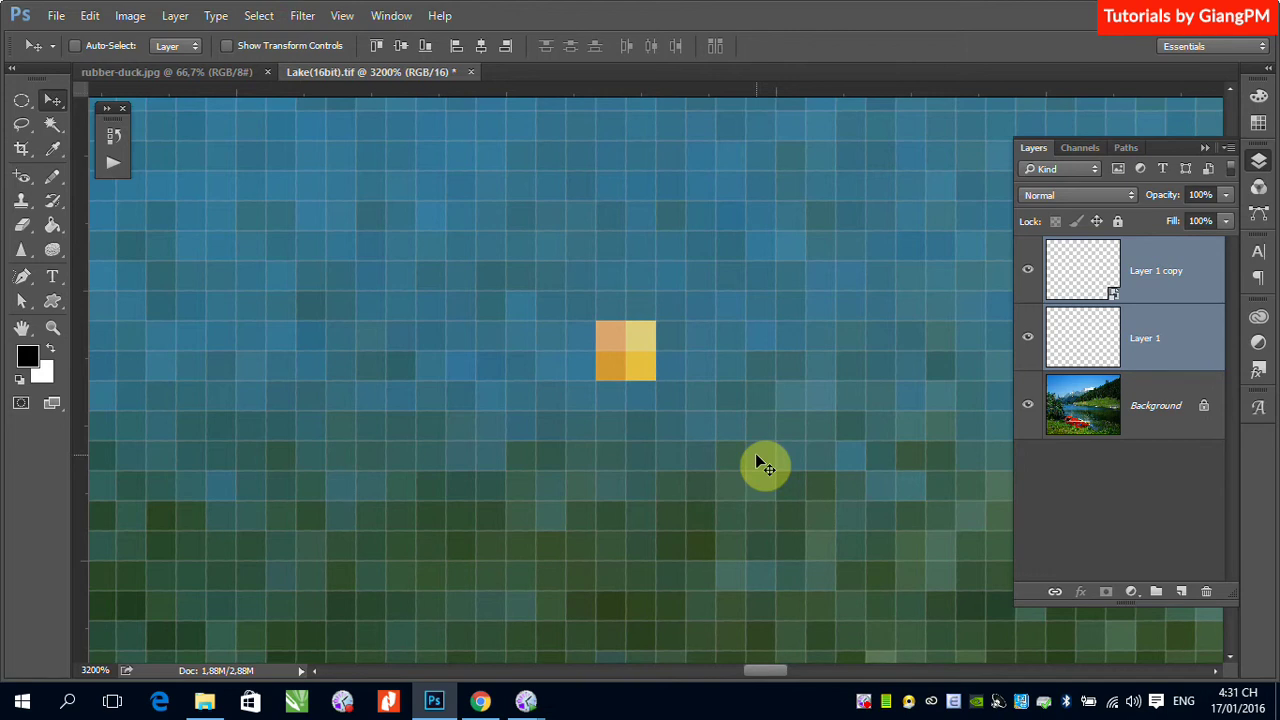
Scale the tiny duck layers back up to about 27100%, nearly filling the canvas
key("ctrl+t")
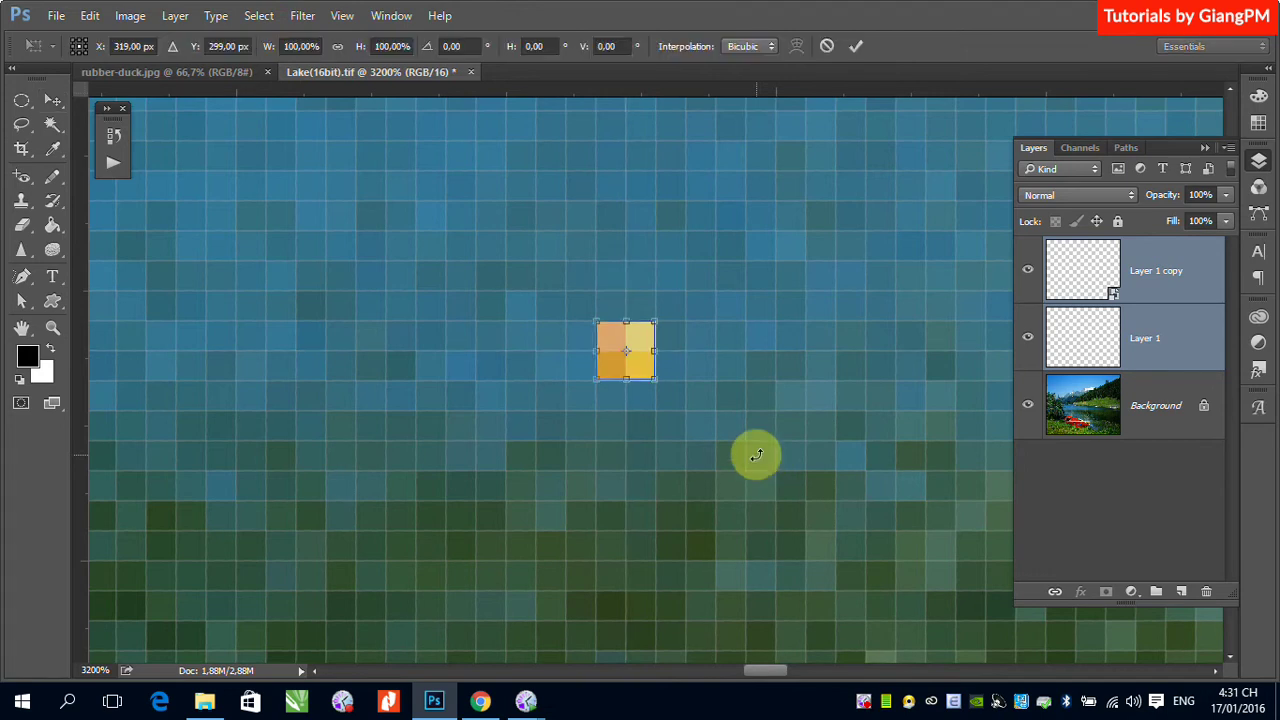
key("ctrl+minus")
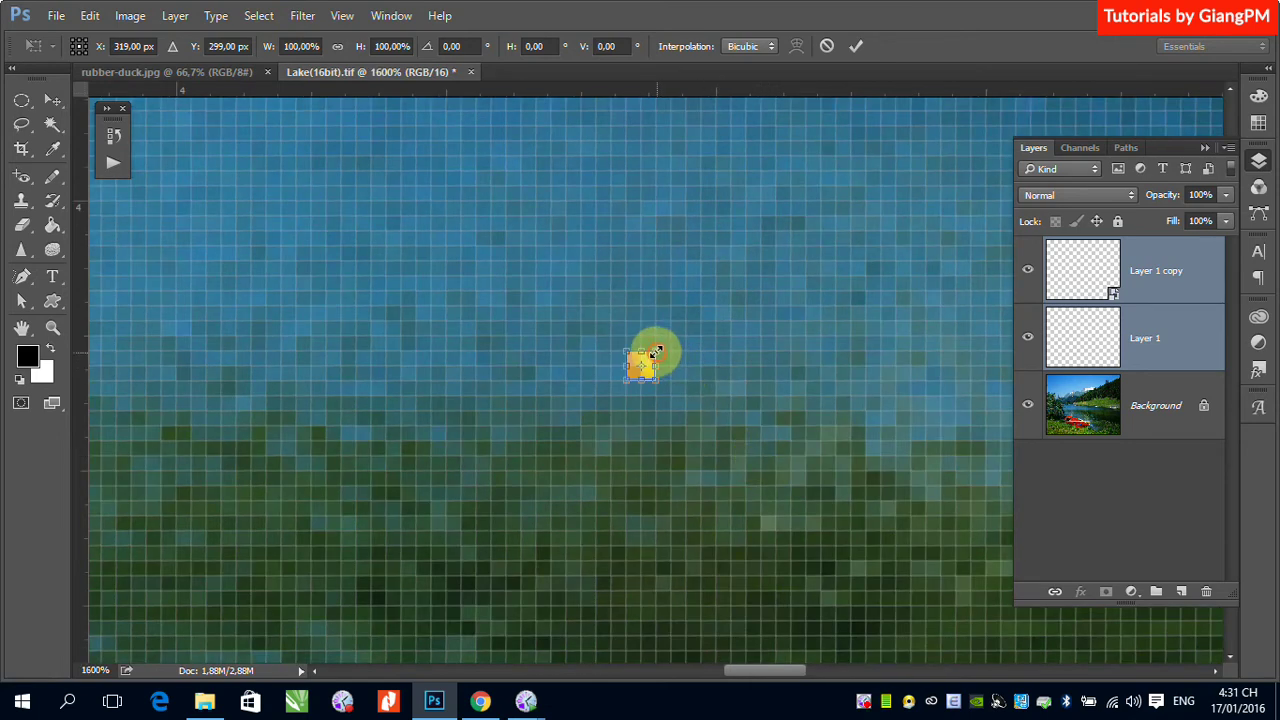
left_click_drag(657, 350, 870, 235)
key("ctrl+minus")
key("ctrl+minus")
key("ctrl+minus")
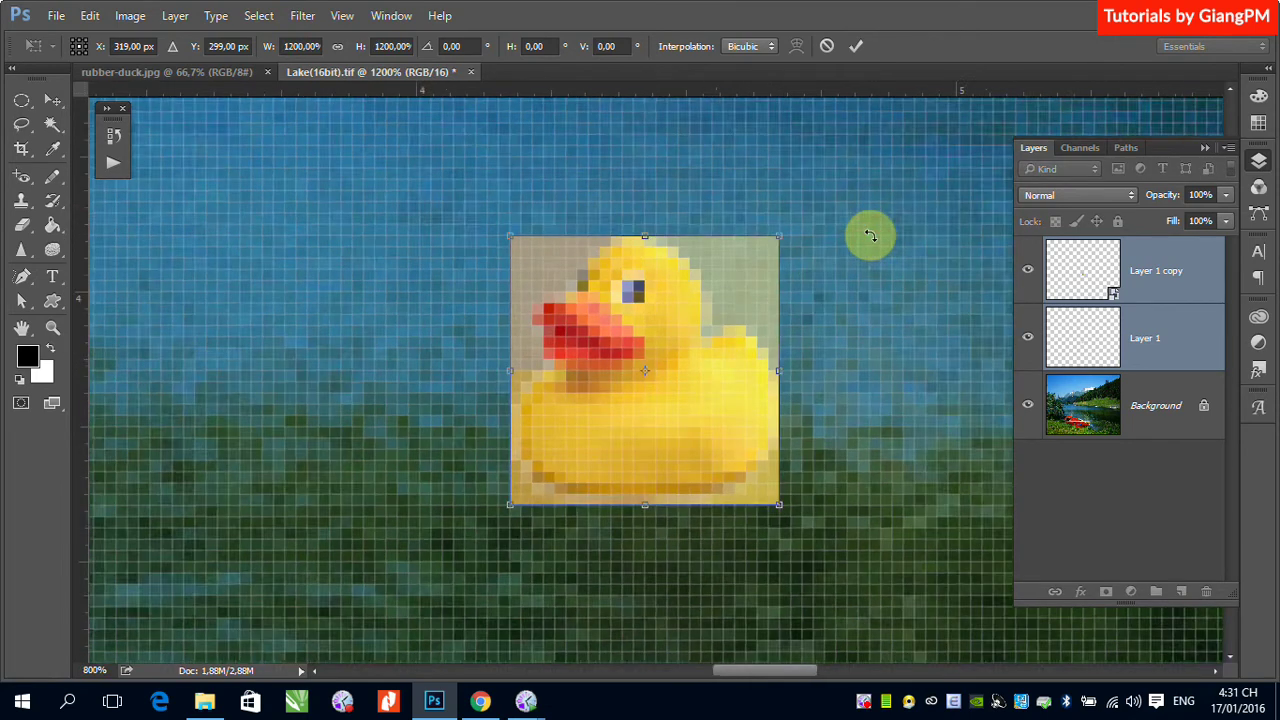
key("ctrl+1")
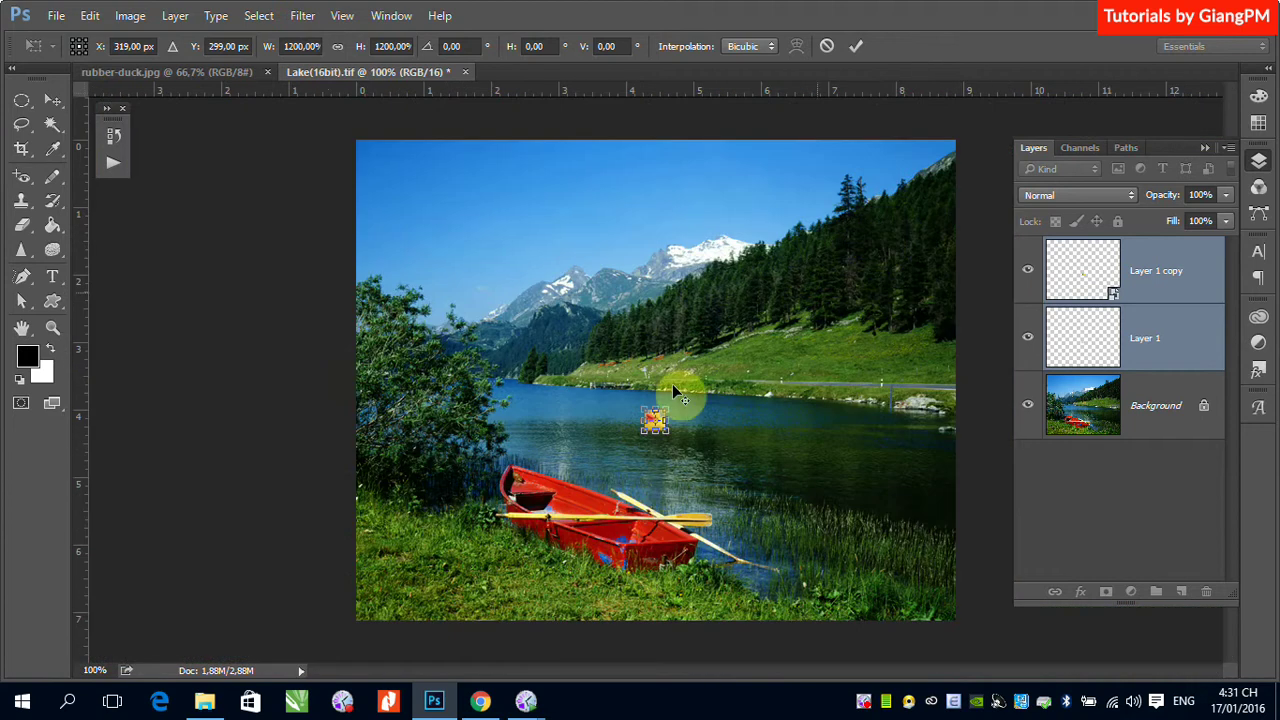
left_click_drag(663, 409, 951, 206)
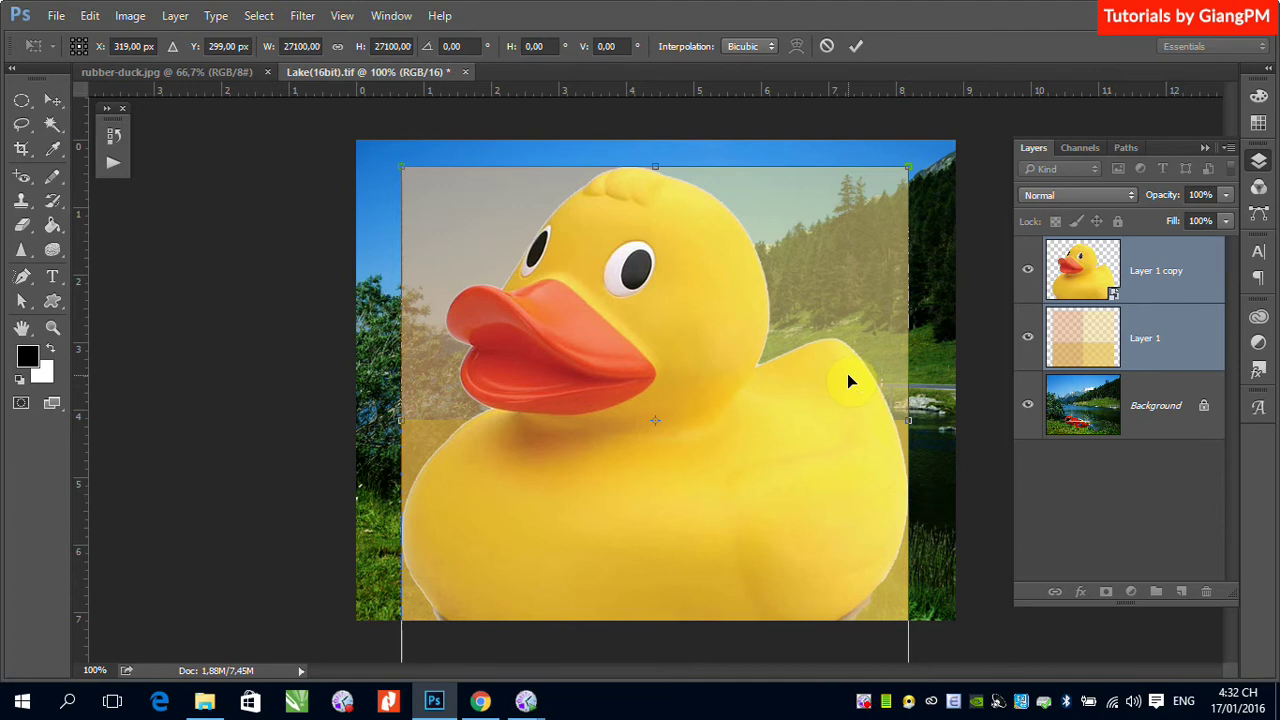
key("Return")
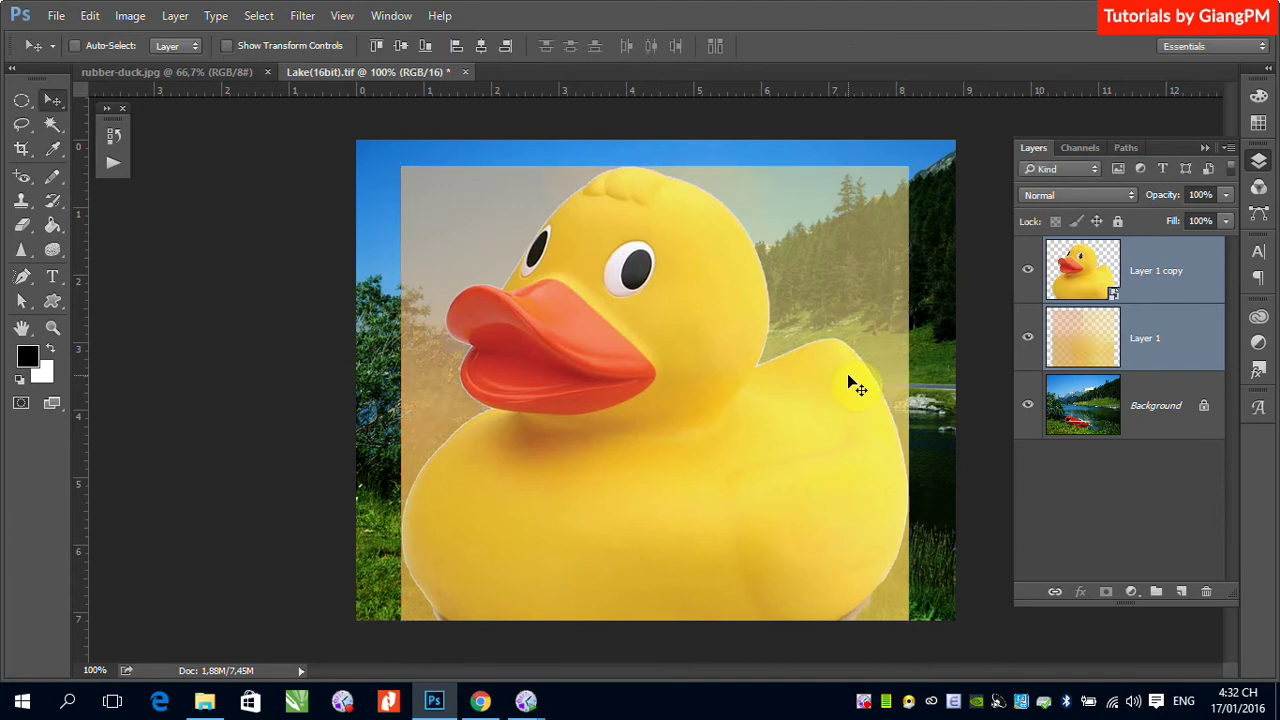
Toggle Layer 1 and Layer 1 copy visibility to compare the blurry and sharp ducks
left_click(1028, 272)
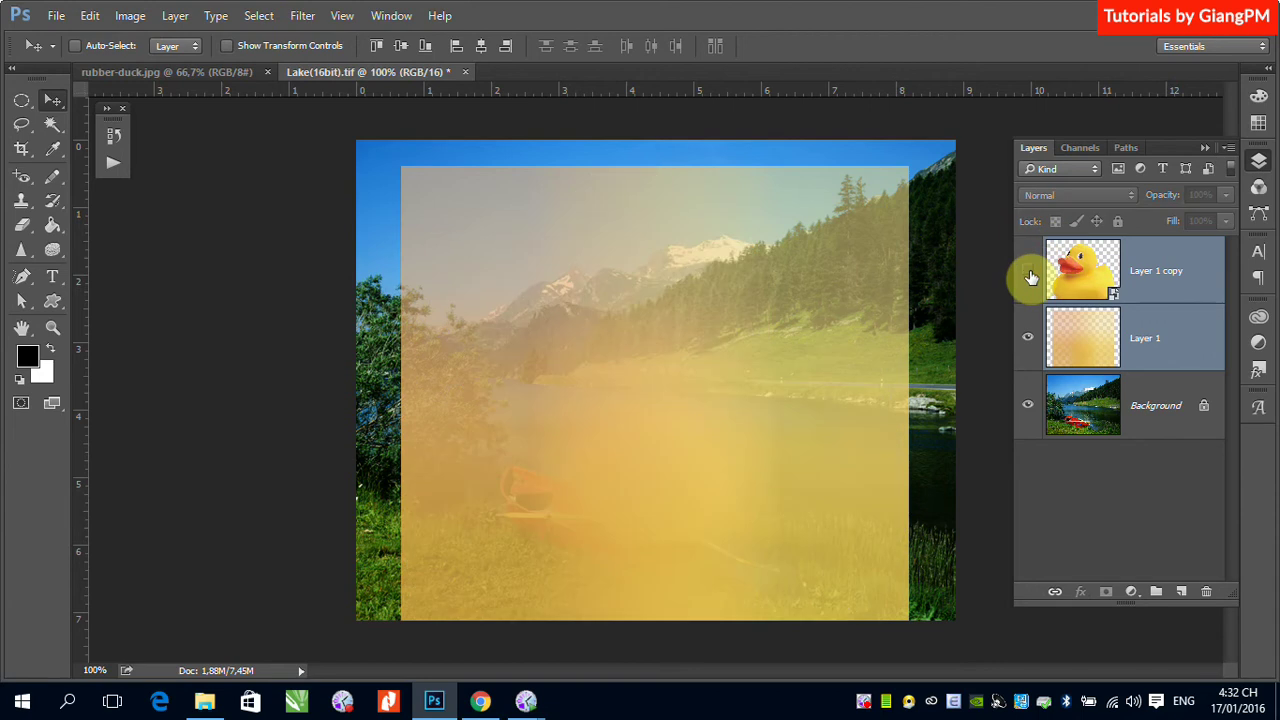
left_click(1148, 340)
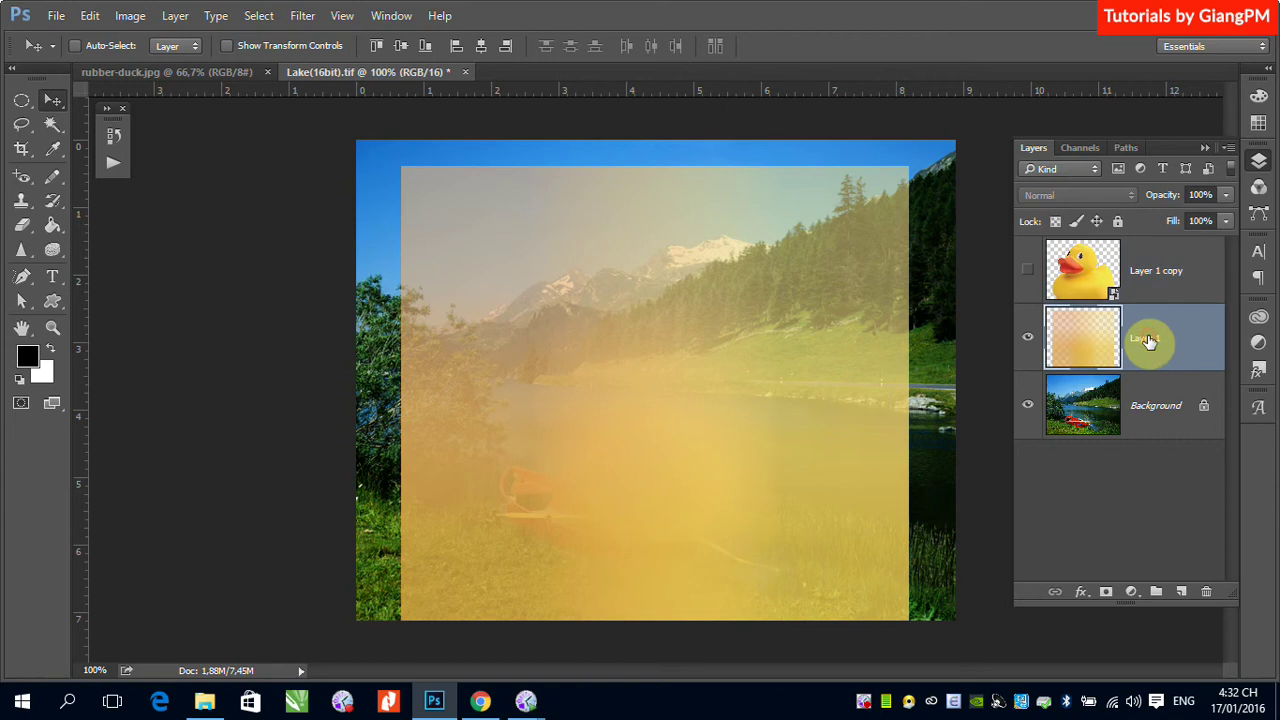
left_click(1030, 274)
left_click(1027, 338)
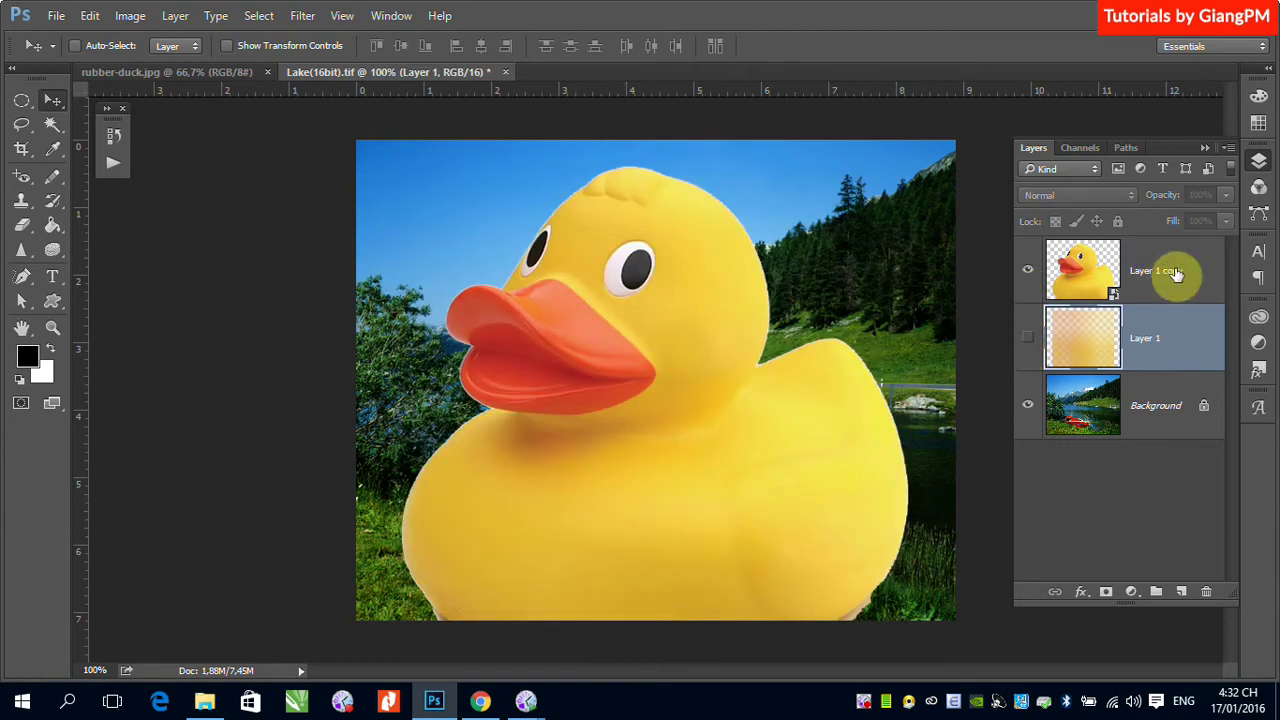
left_click(1027, 338)
left_click(1027, 270)
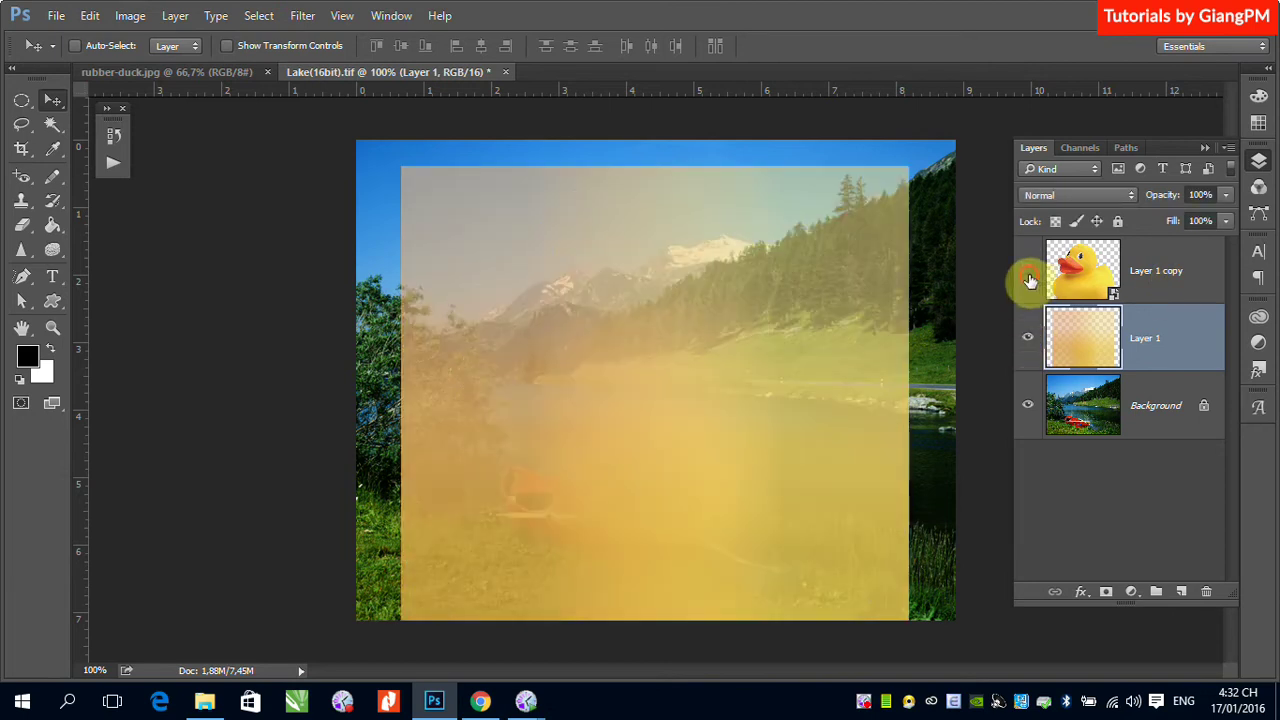
left_click(1027, 270)
Move the sharp Layer 1 copy duck to the right of the blurry blob
left_click(1145, 270)
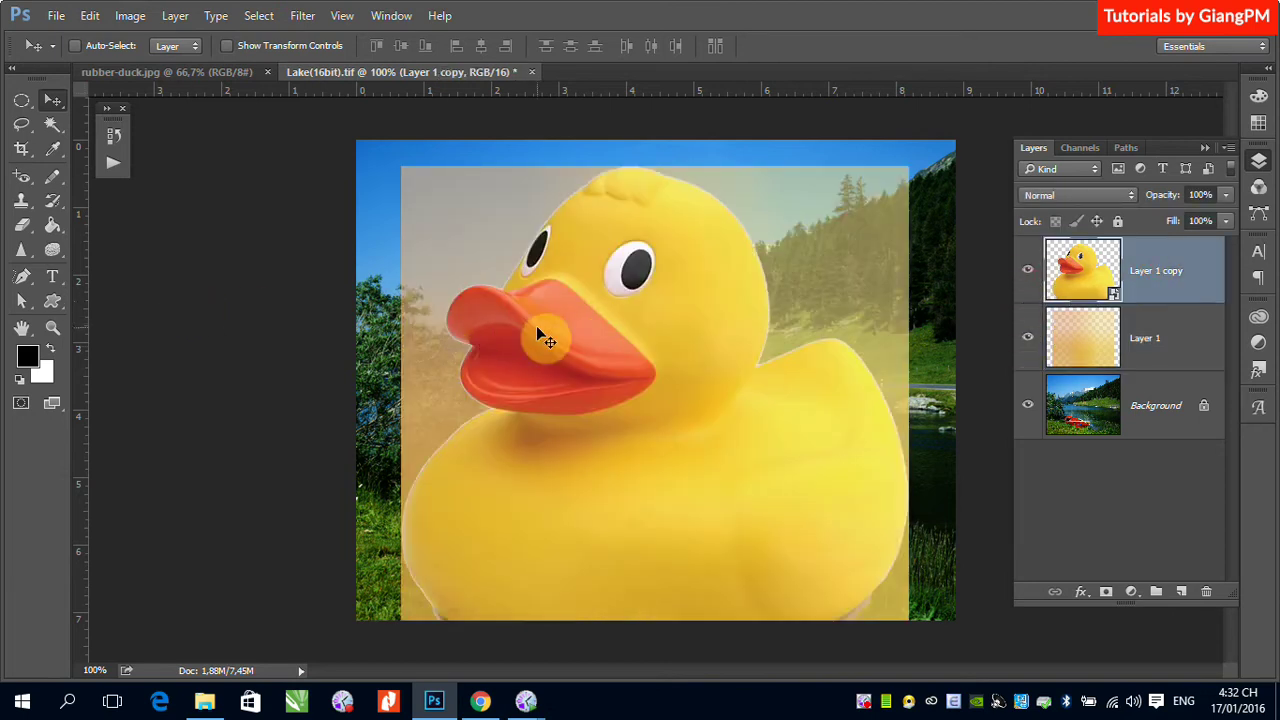
left_click_drag(534, 329, 790, 327)
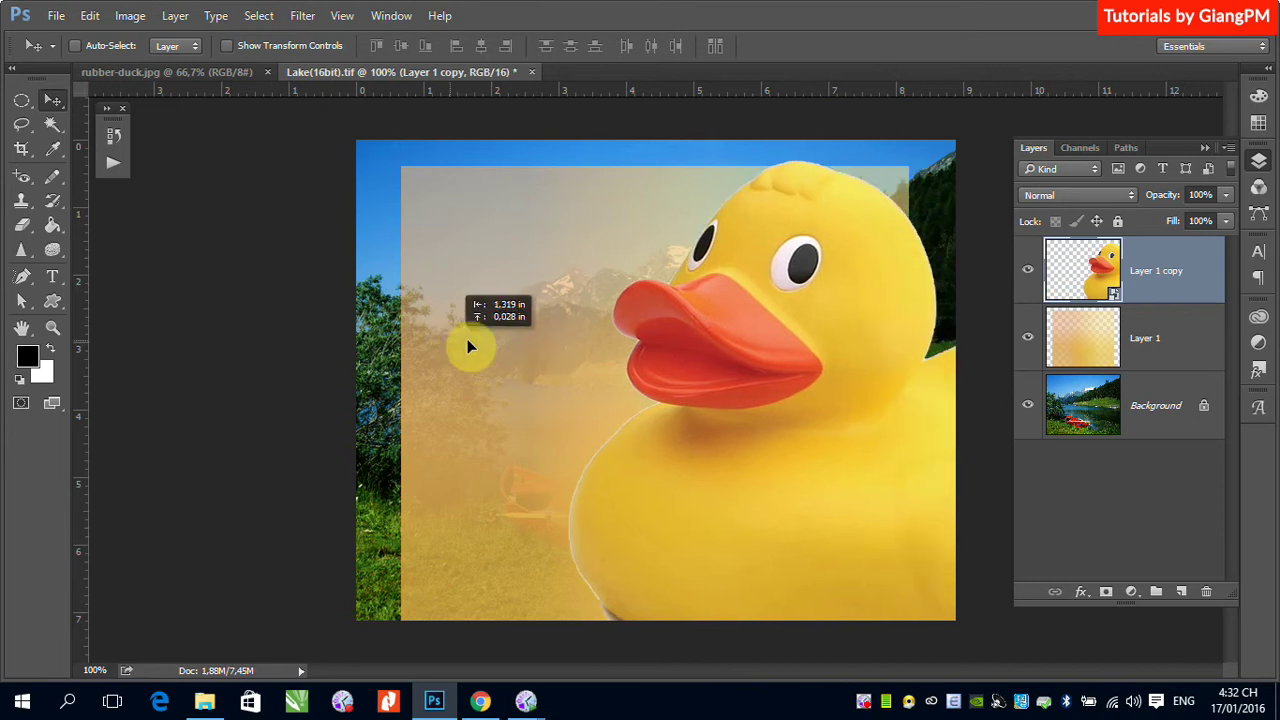
left_click_drag(541, 352, 457, 343)
Drag blurry Layer 1 to the canvas's top-left edges, then move the sharp copy left and down
left_click(487, 343, "ctrl")
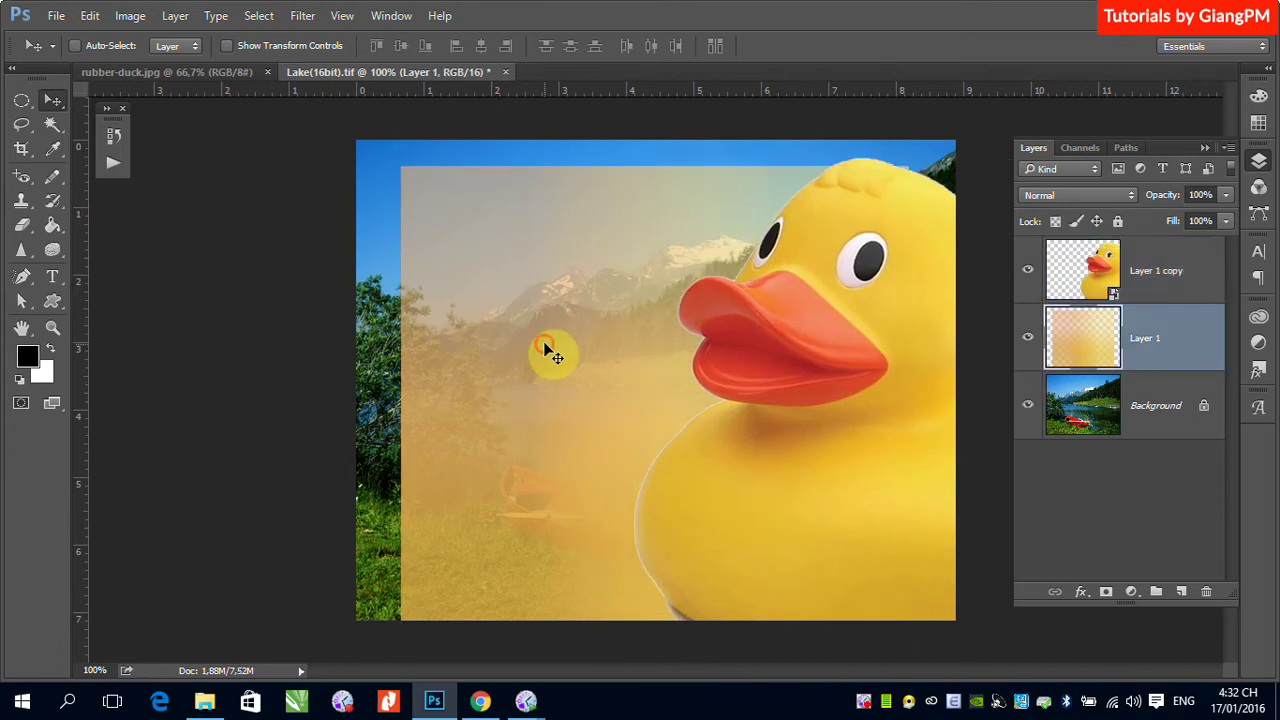
left_click_drag(549, 351, 398, 343)
left_click_drag(544, 348, 488, 348)
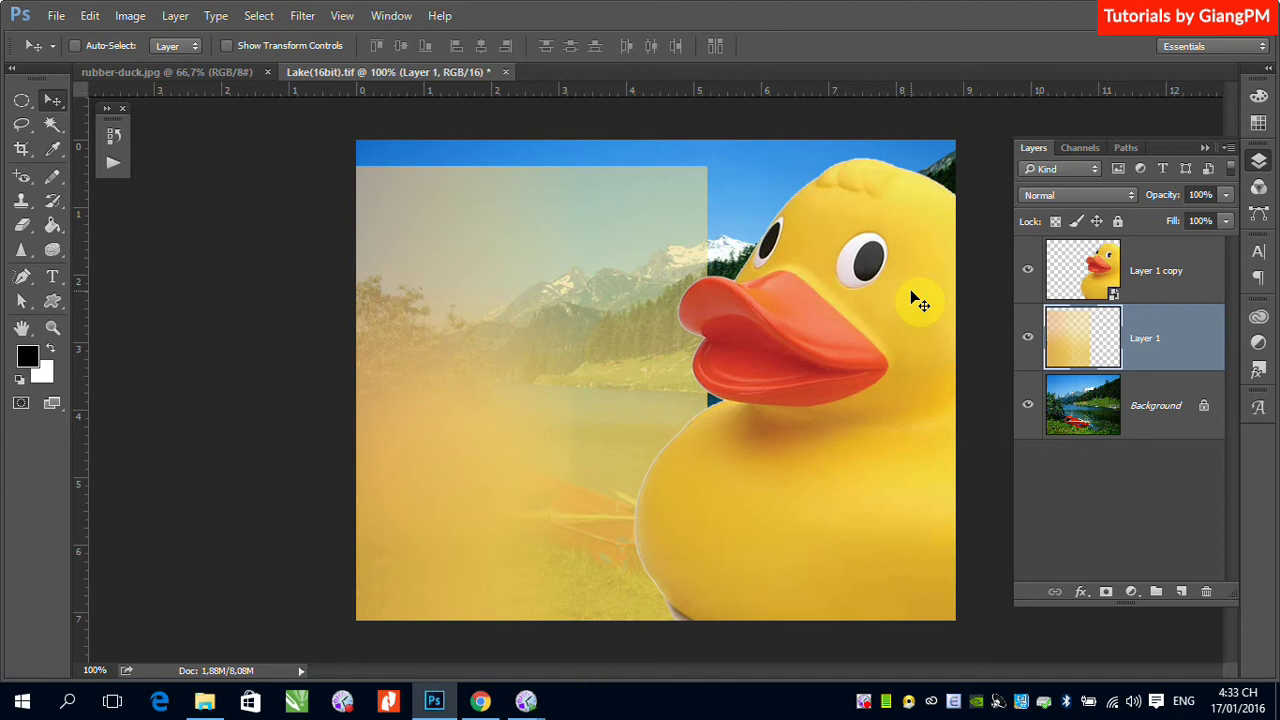
mouse_move(494, 232)
left_mouse_down()
mouse_move(643, 226)
mouse_move(579, 234)
left_mouse_up()
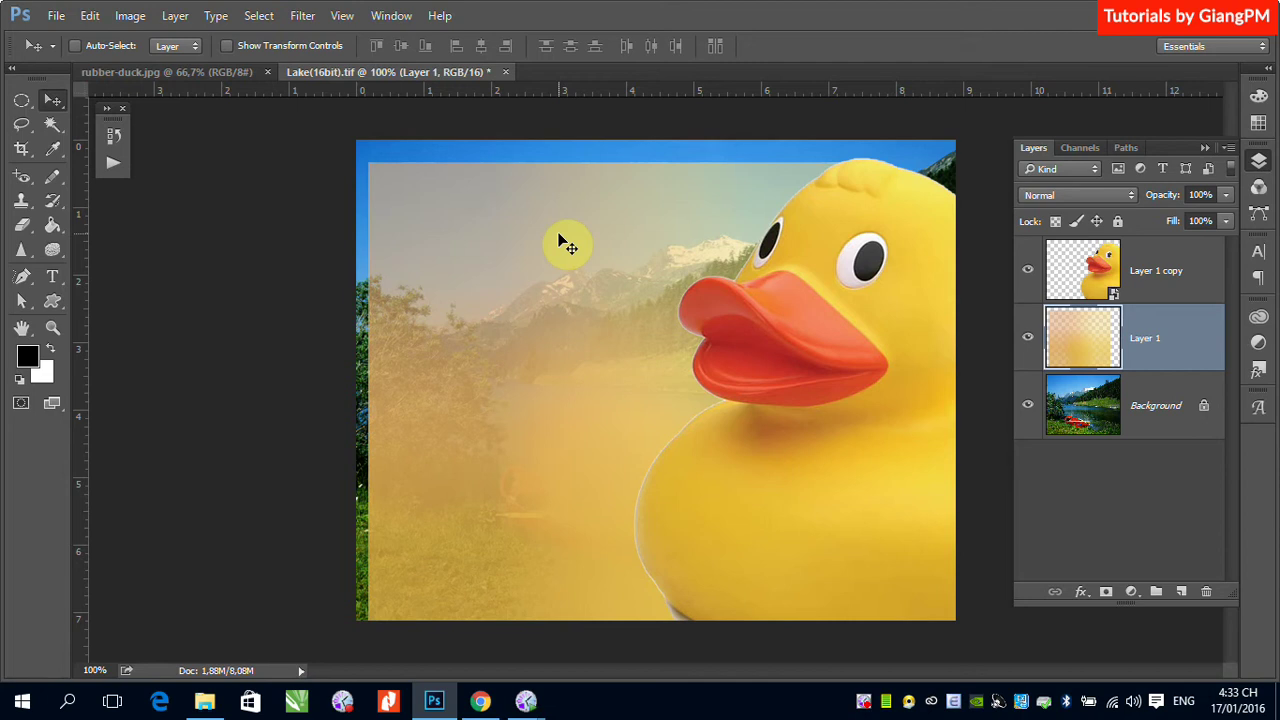
left_click_drag(570, 246, 520, 228)
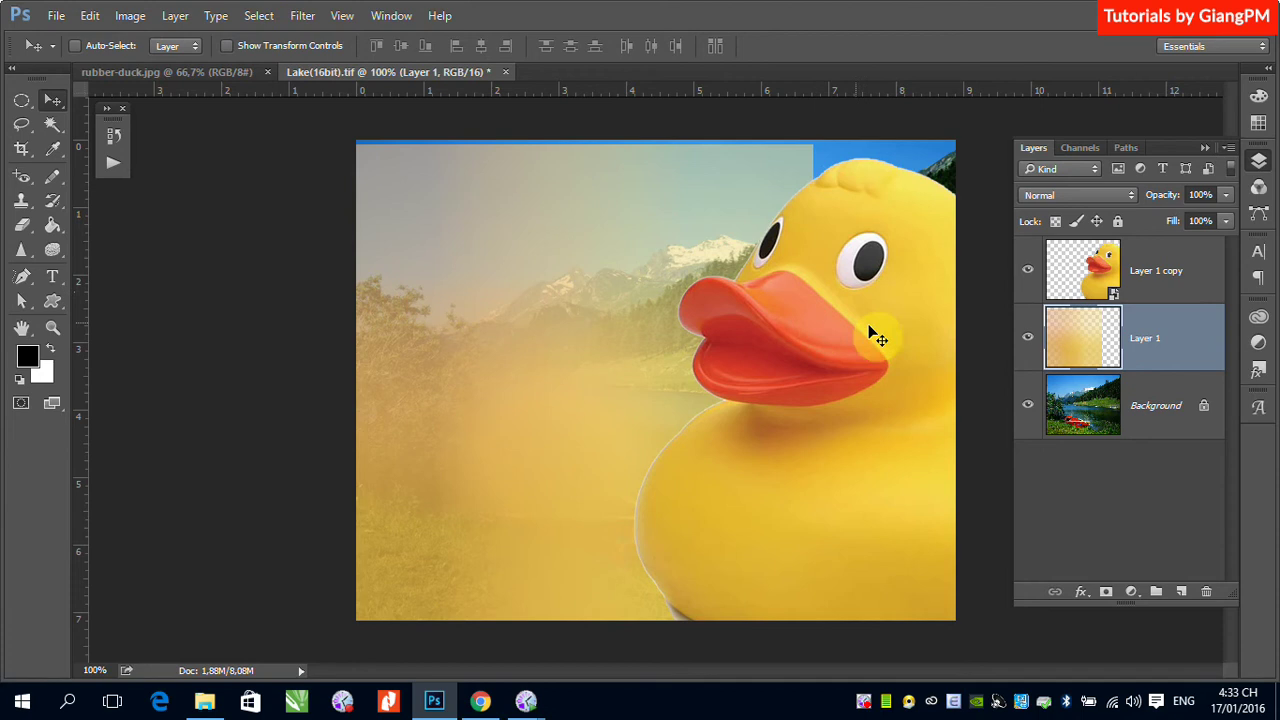
left_click(1170, 280)
left_click_drag(874, 334, 620, 383)
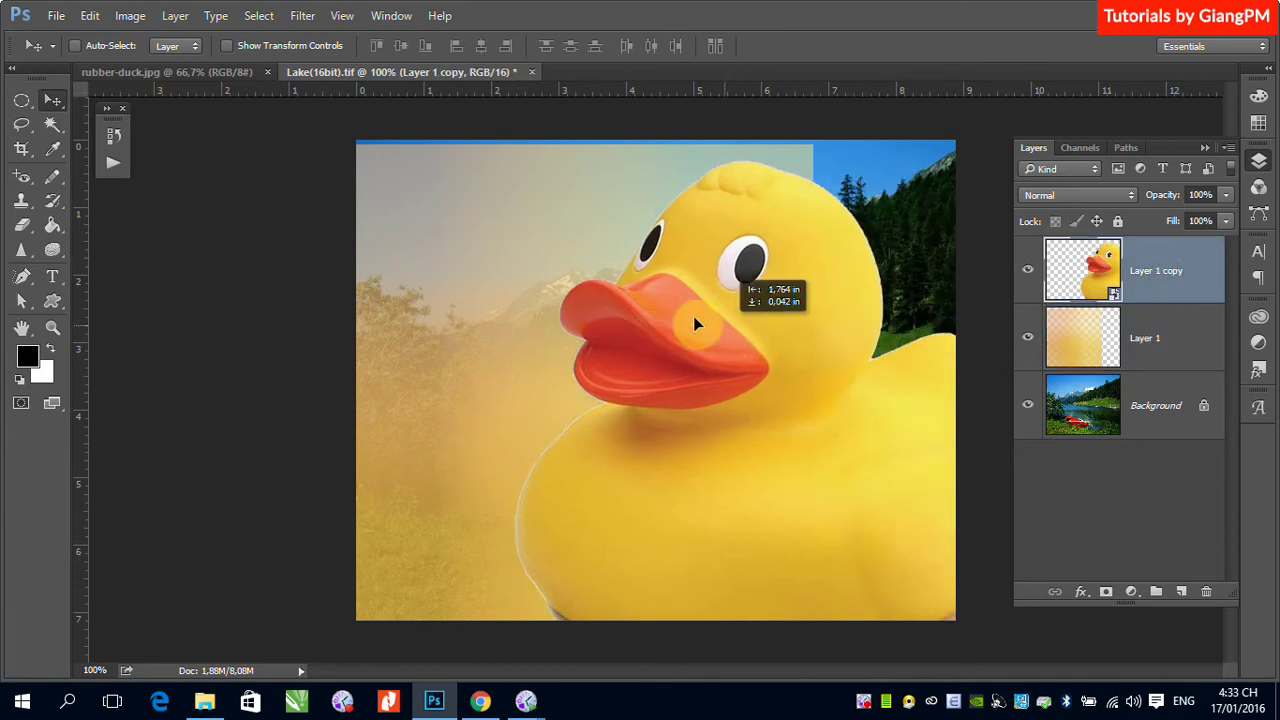
Enlarge the duck copy to about 157% and move it slightly down
key("ctrl+t")
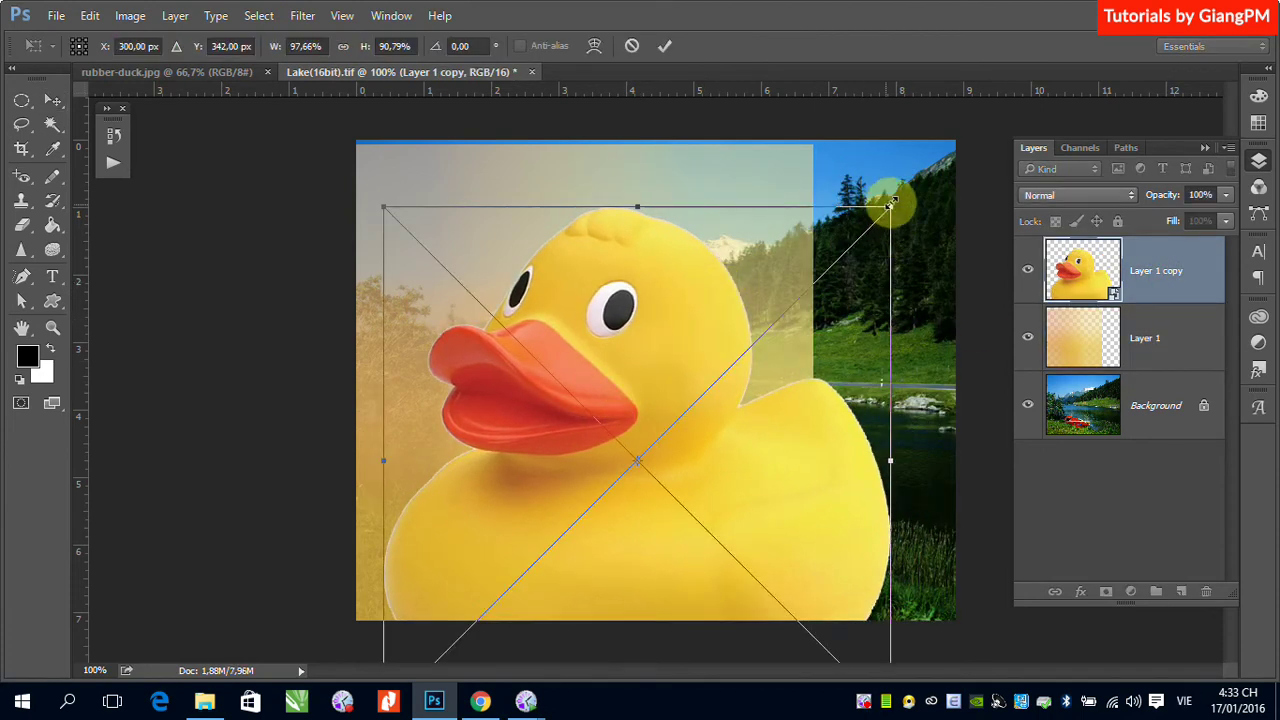
left_click_drag(889, 207, 1128, 57)
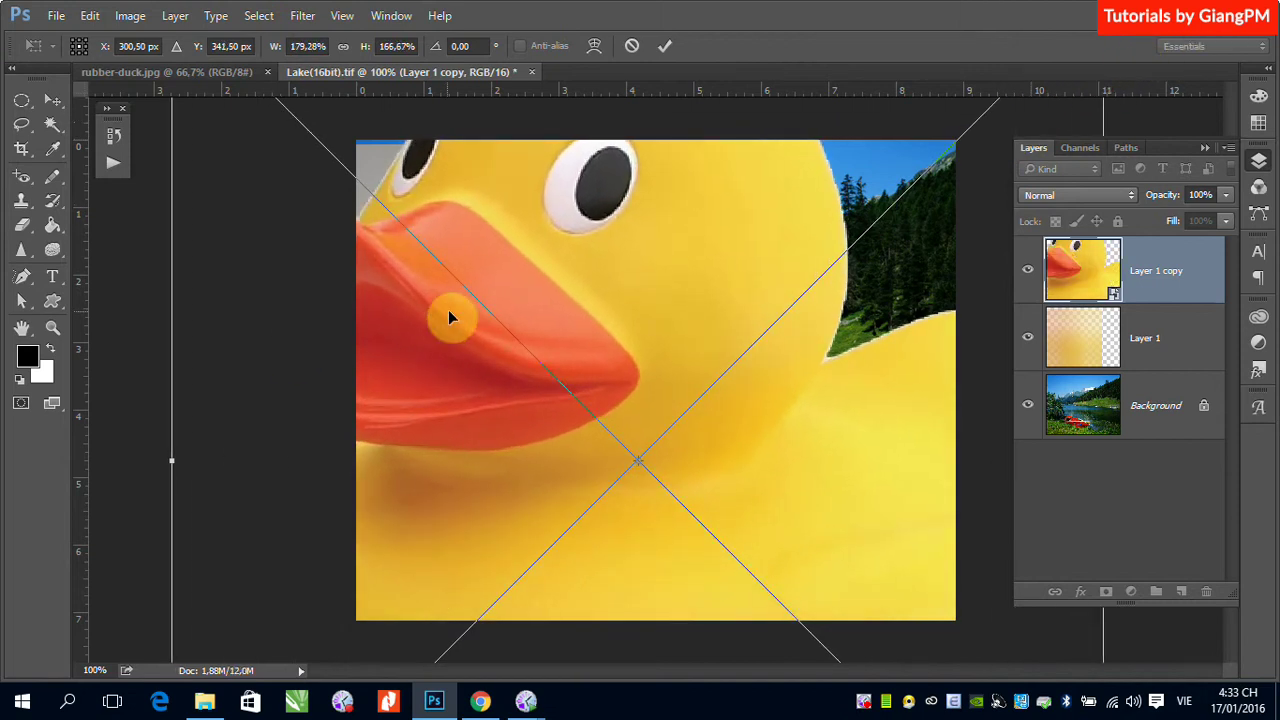
key("Return")
left_click_drag(584, 414, 604, 505)
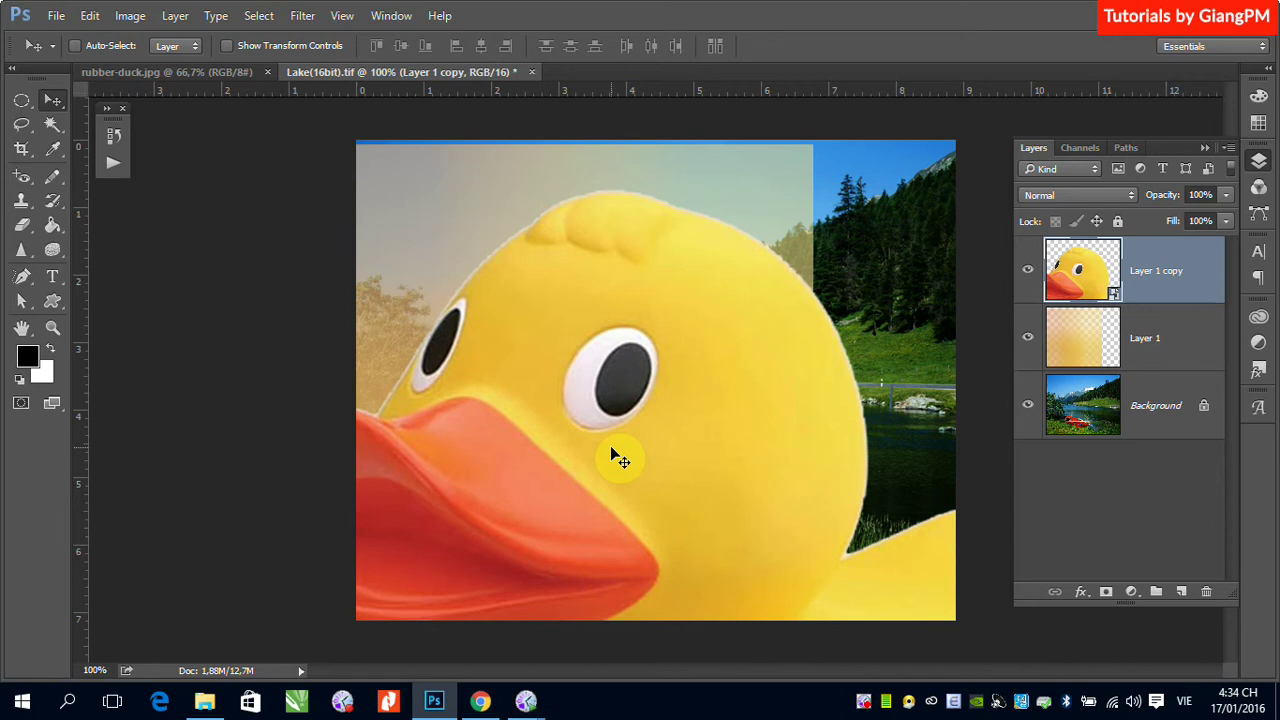
Delete the blurry Layer 1 and shift the Layer 1 copy duck up and right
left_click(1185, 354)
left_click_drag(1195, 356, 1206, 591)
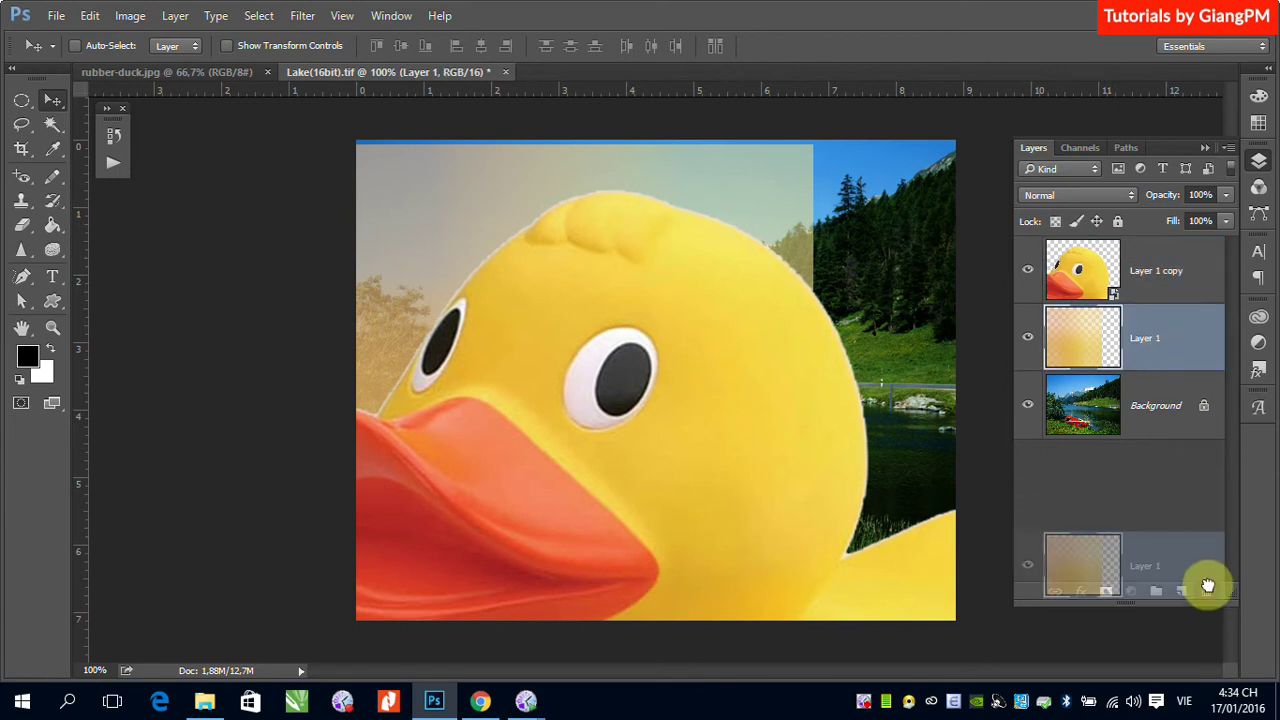
left_click_drag(549, 466, 606, 391)
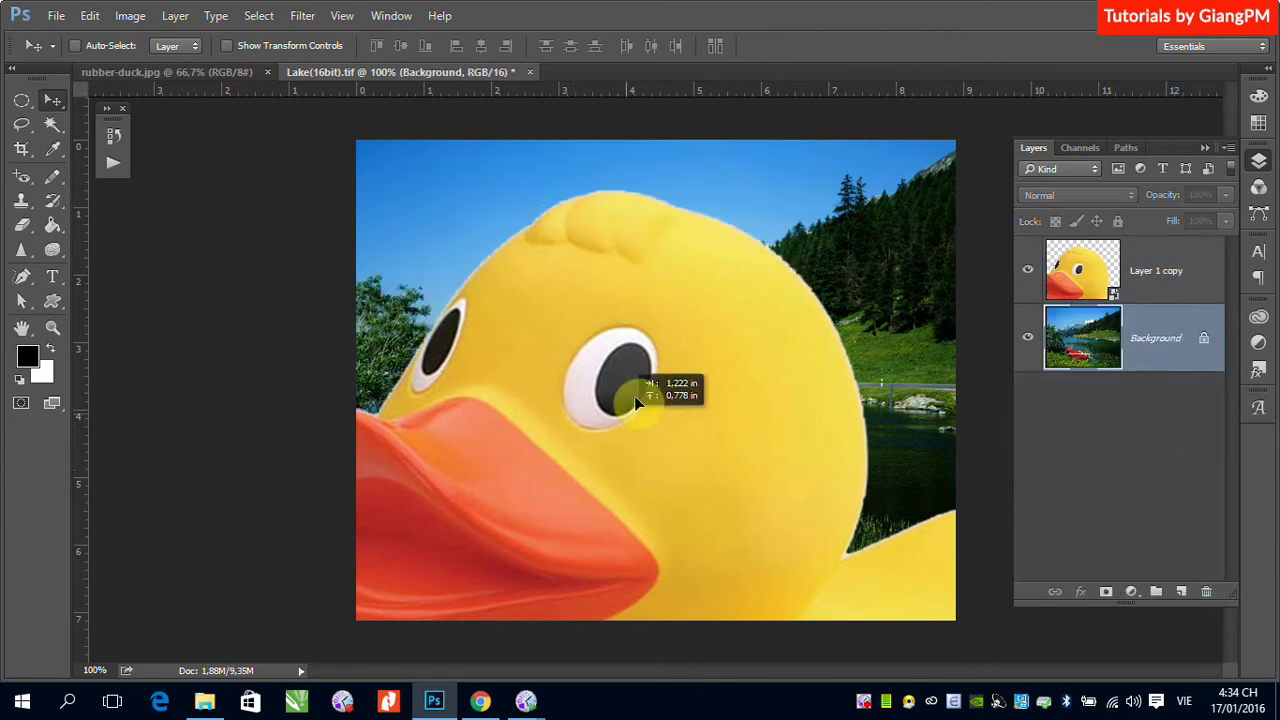
left_click(642, 280)
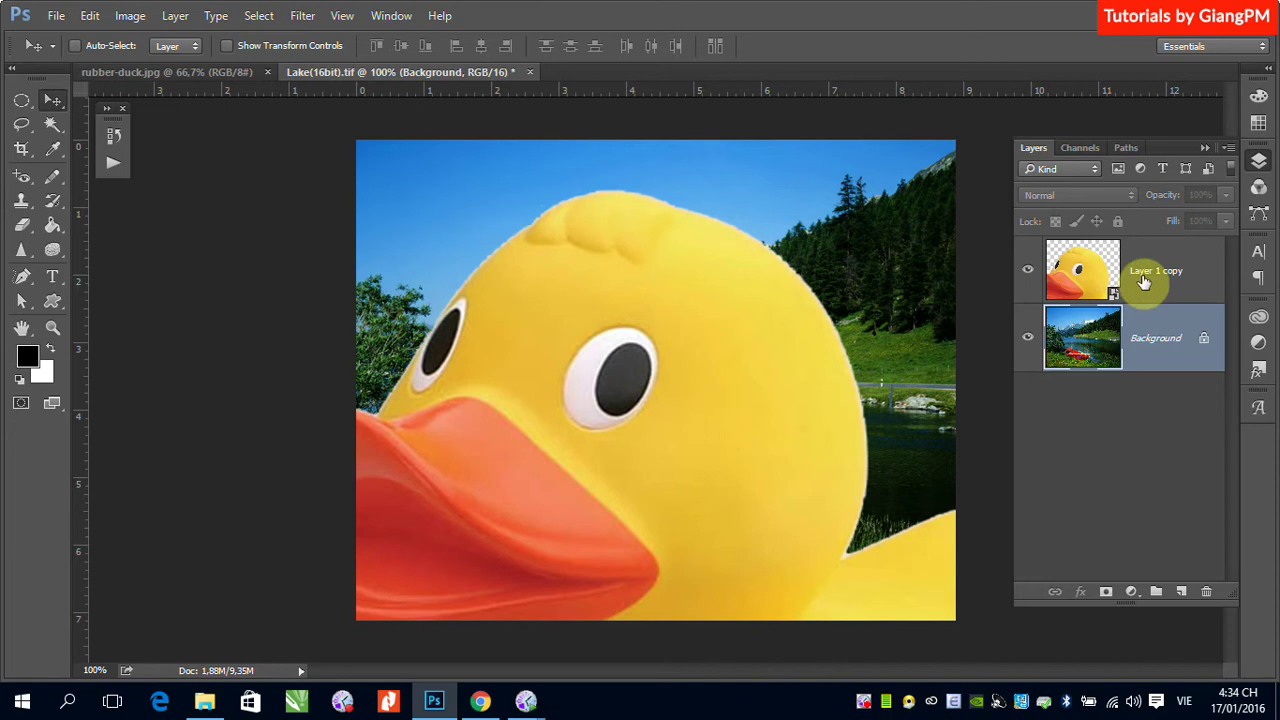
left_click(1150, 276)
mouse_move(606, 470)
left_mouse_down()
mouse_move(738, 380)
mouse_move(711, 436)
left_mouse_up()
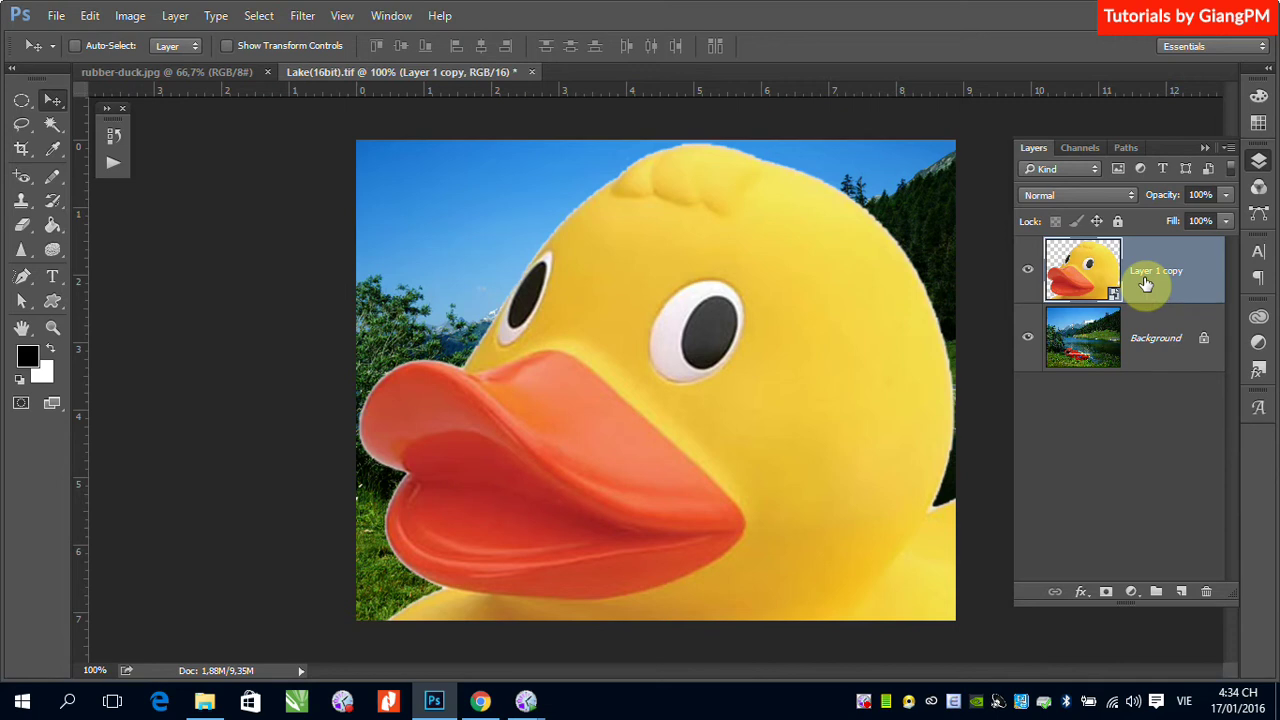
left_click(53, 181)
left_click(126, 172)
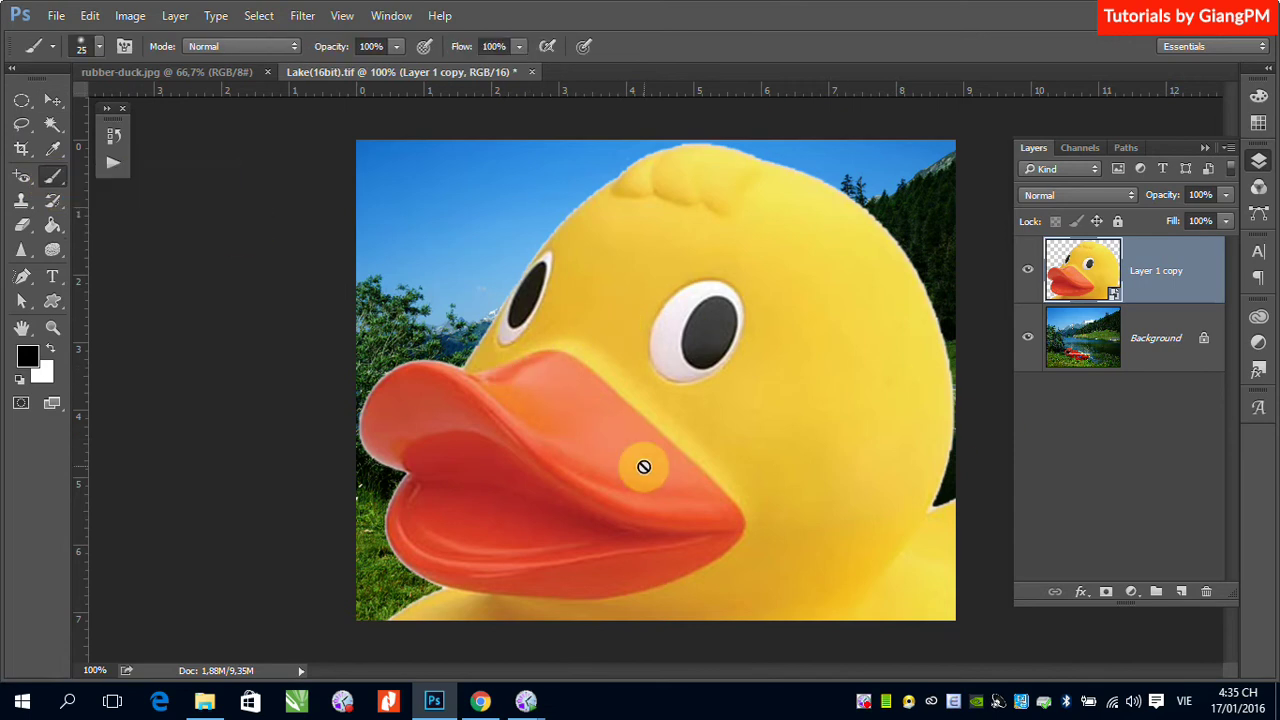
left_click(22, 225)
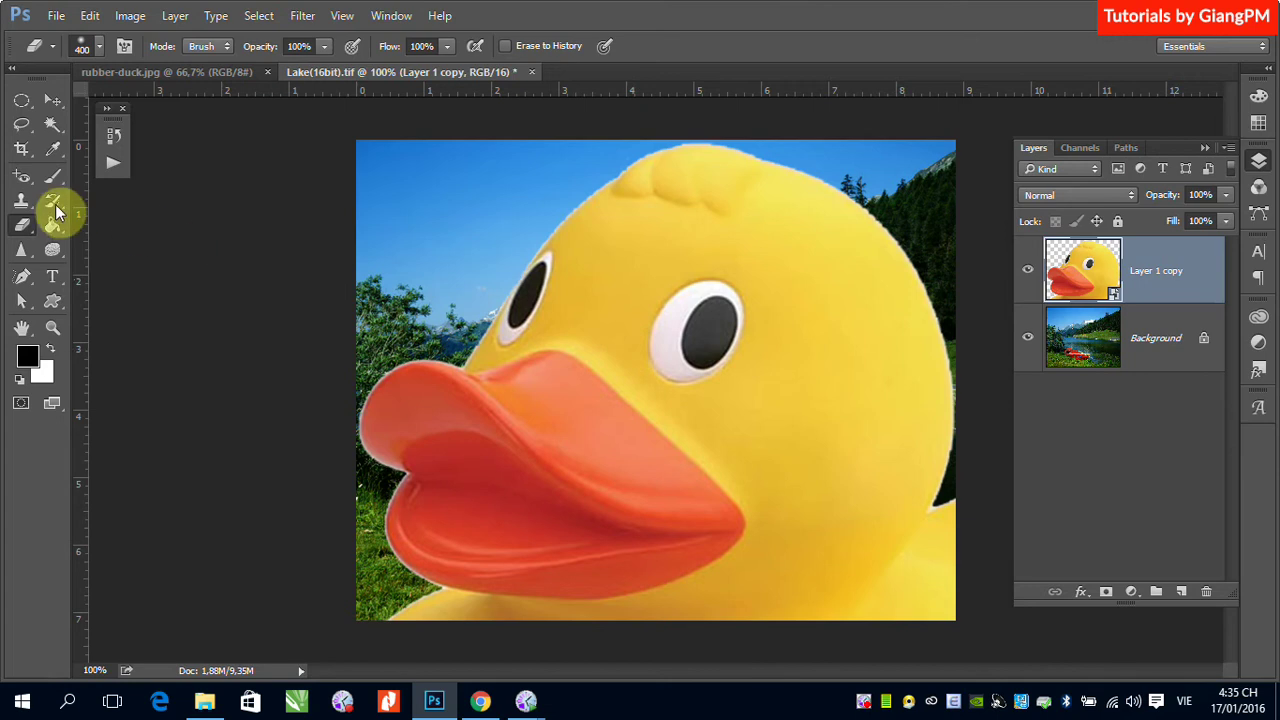
left_click(52, 250)
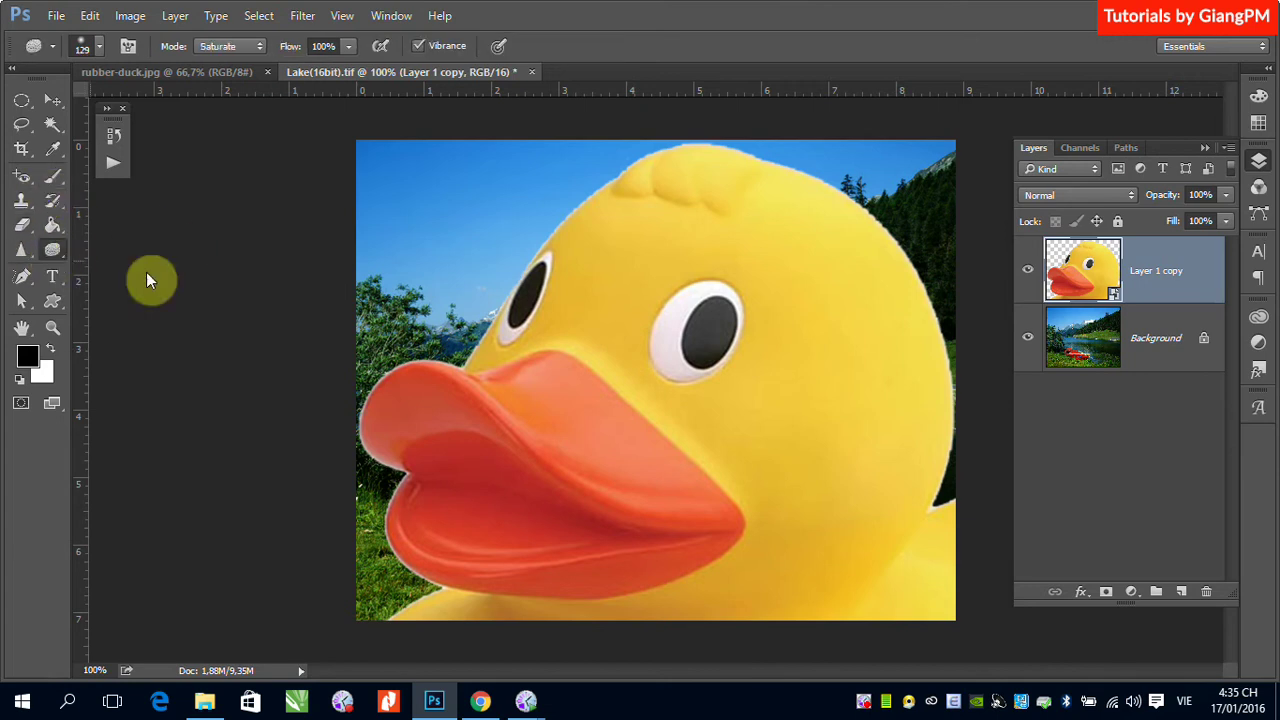
left_click(21, 250)
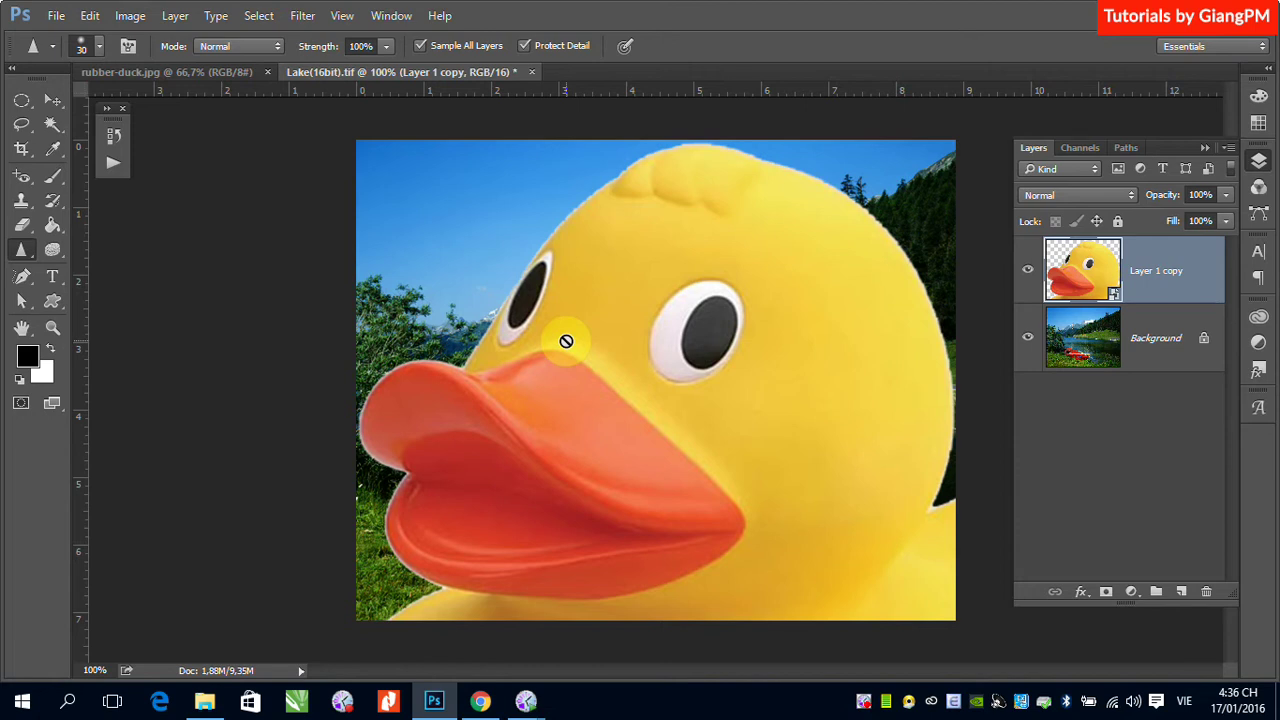
left_click(55, 101)
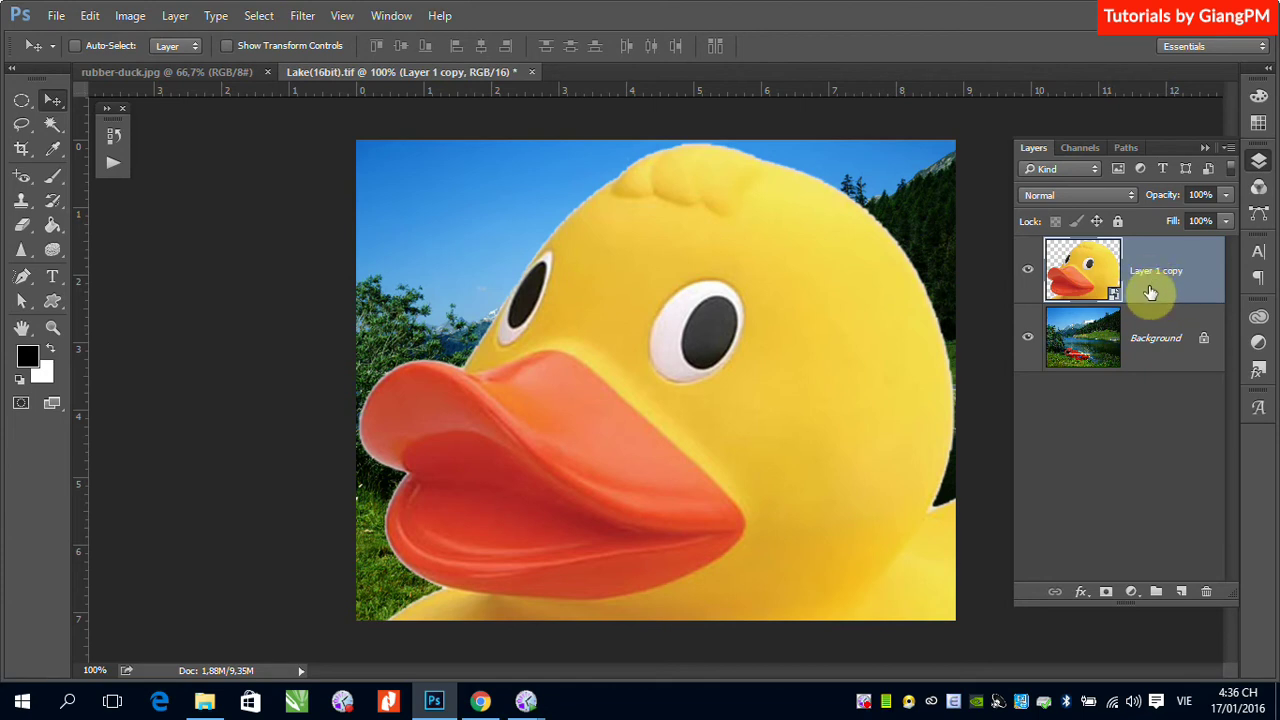
Open the duck smart object's contents and set the brush colour to purple #67037c
right_click(1155, 289)
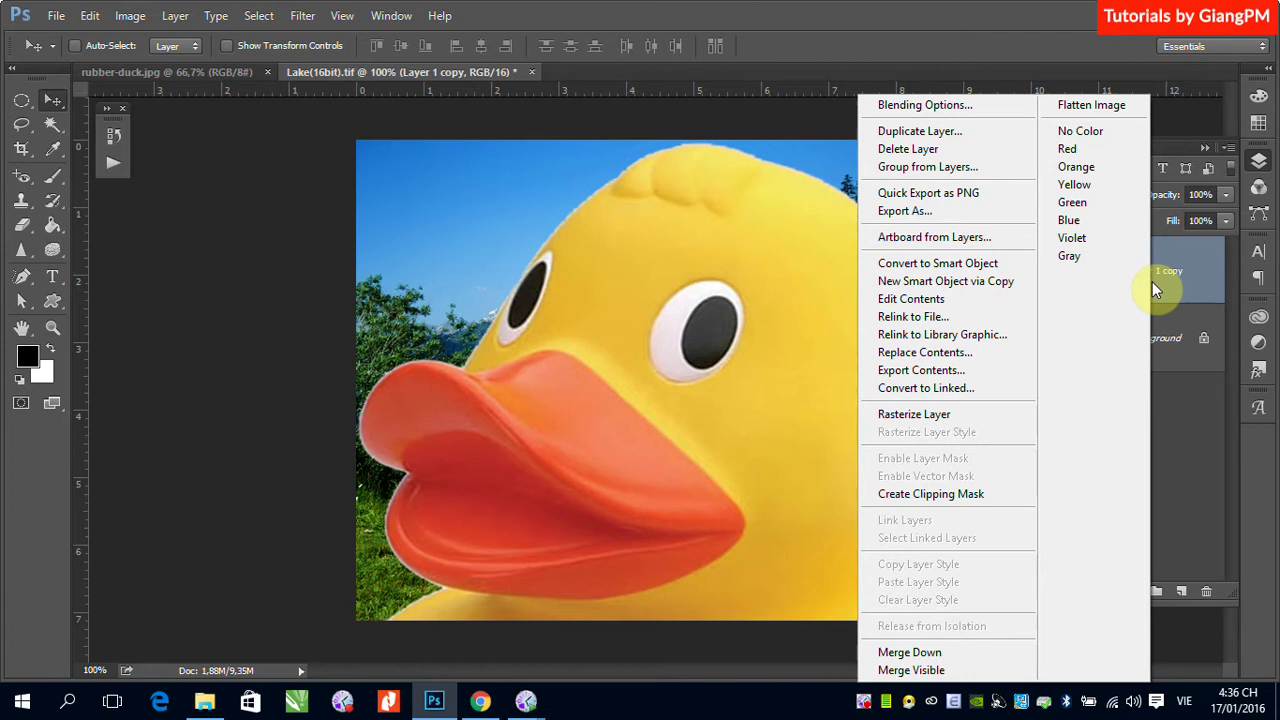
left_click(950, 310)
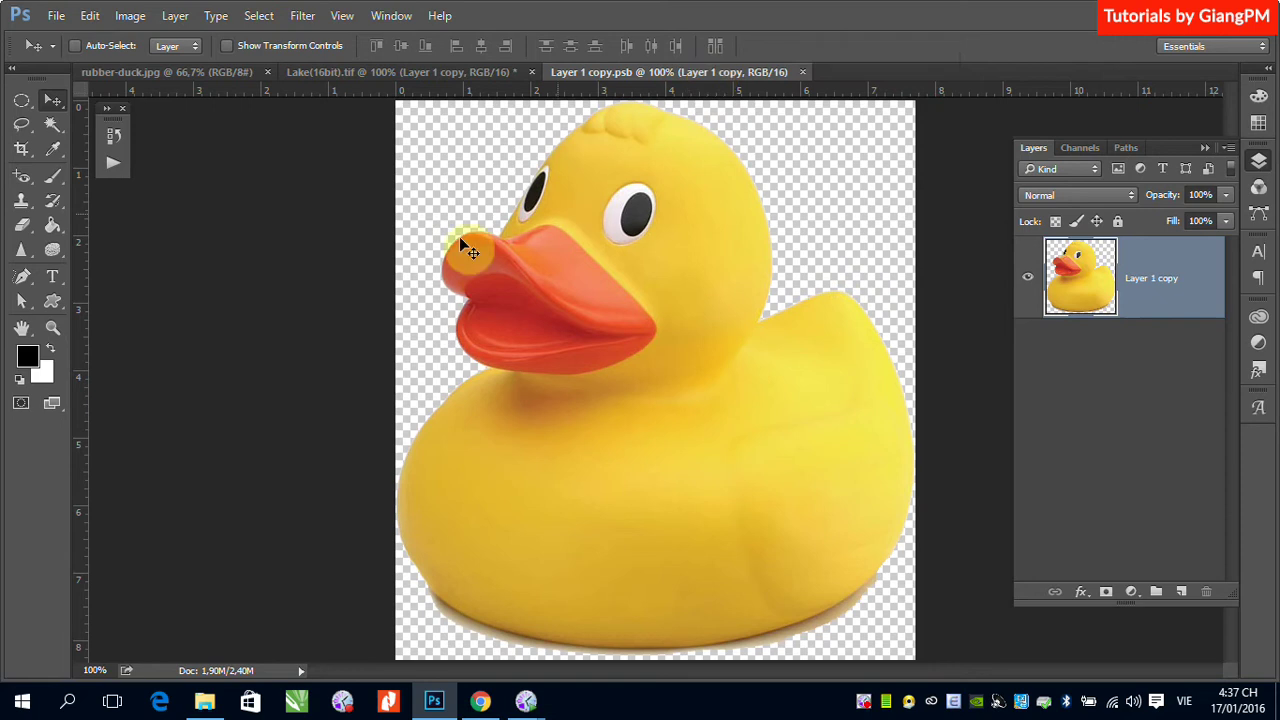
left_click(53, 175)
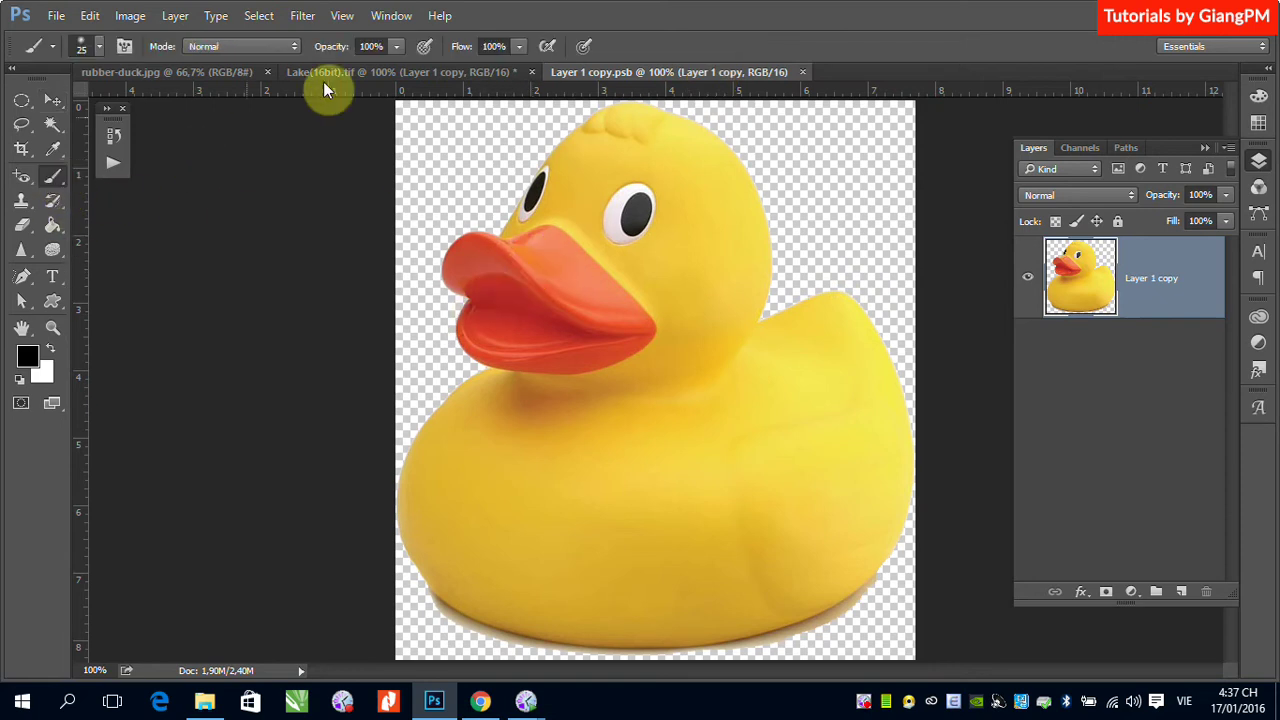
left_click(30, 357)
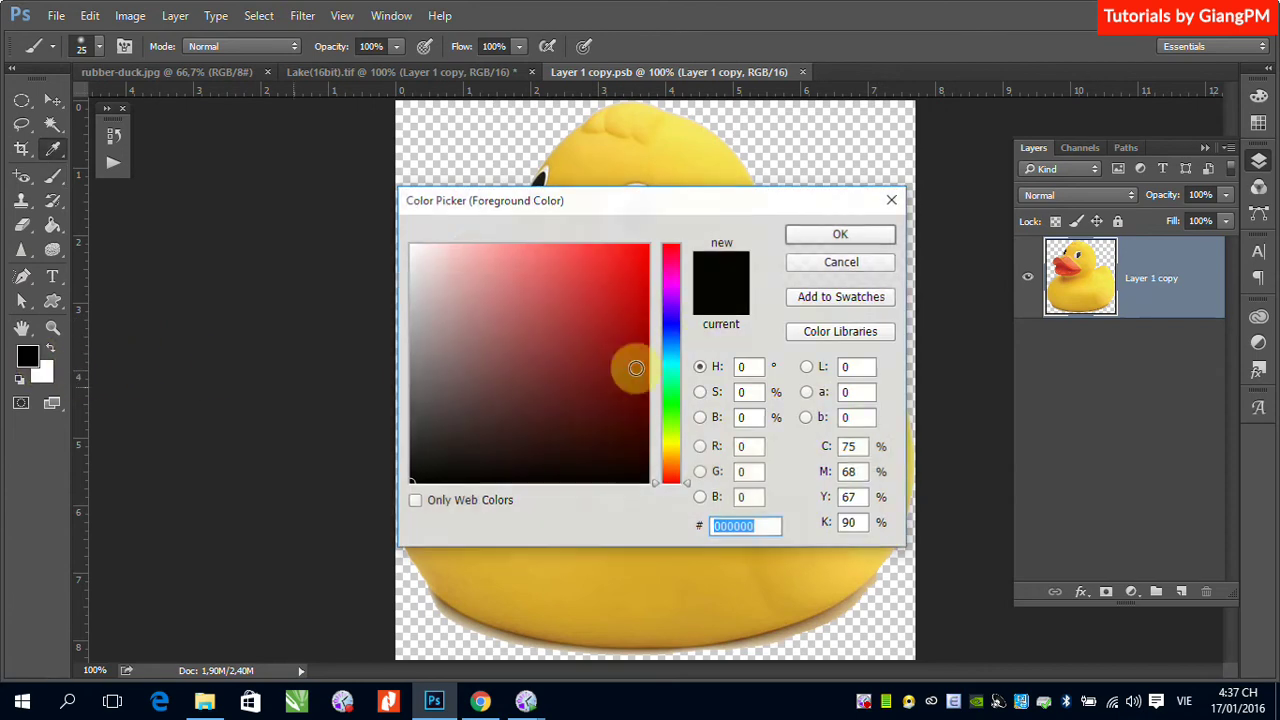
left_click(676, 291)
left_click(642, 367)
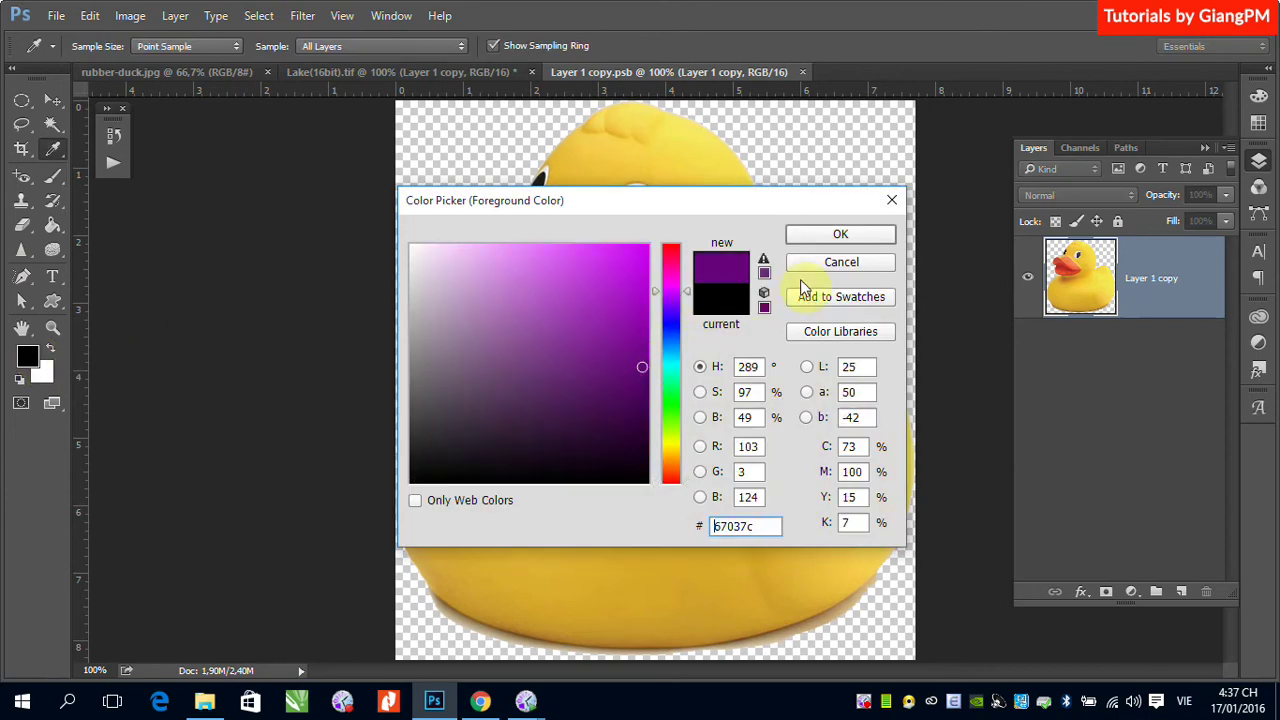
left_click(840, 234)
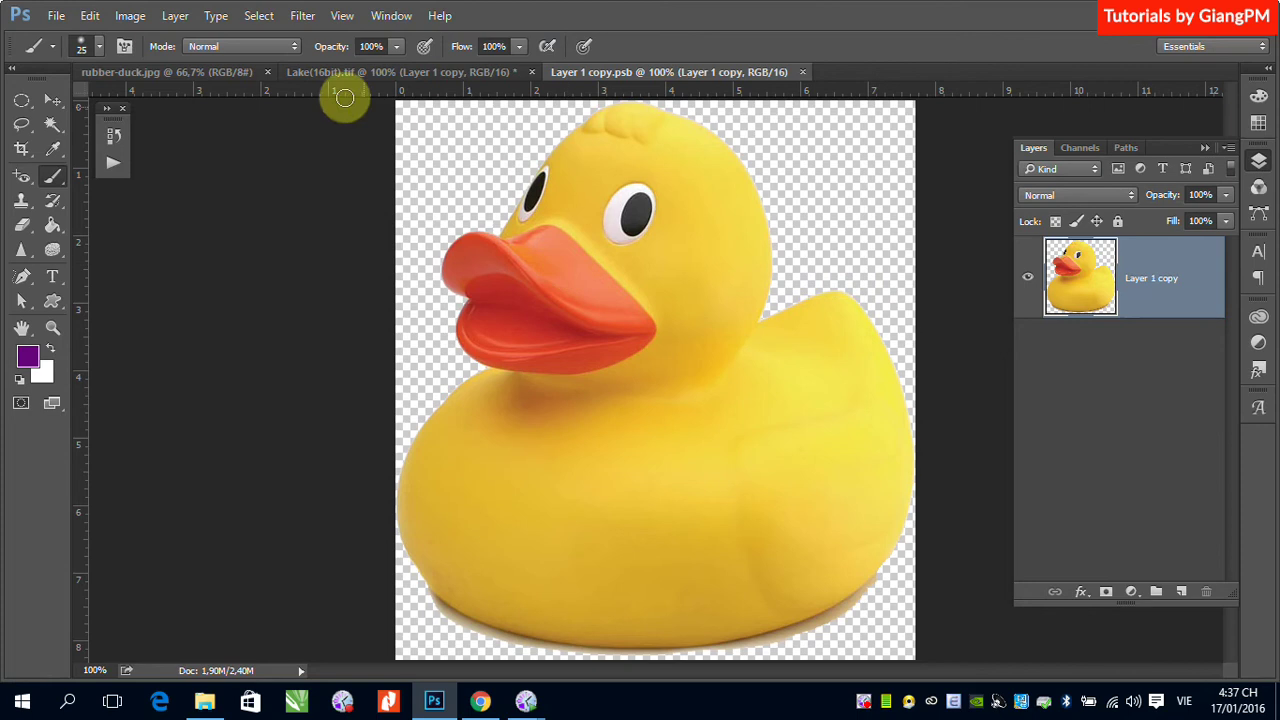
Paint the duck's beak purple in Color mode with transparent pixels locked, then close the .psb
left_click(297, 47)
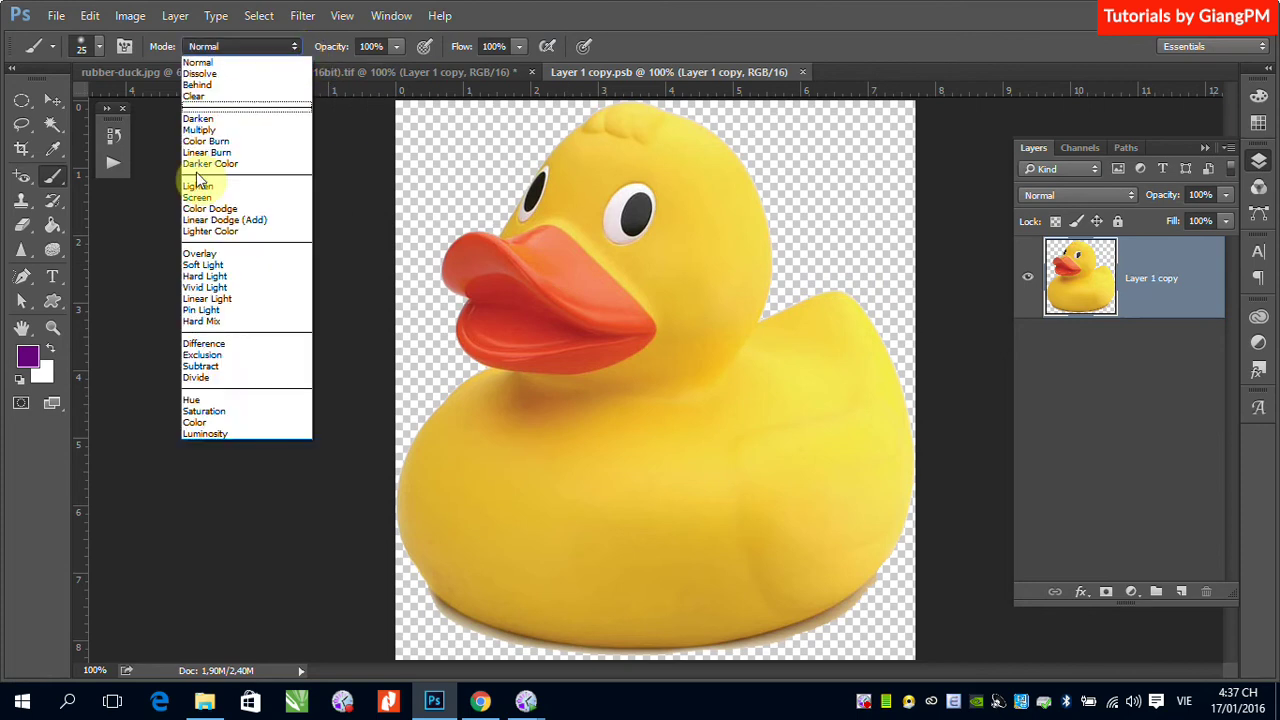
left_click(210, 424)
mouse_move(457, 260)
left_mouse_down()
mouse_move(577, 263)
mouse_move(540, 235)
mouse_move(606, 323)
mouse_move(559, 244)
mouse_move(619, 299)
mouse_move(554, 316)
mouse_move(642, 320)
mouse_move(597, 277)
mouse_move(465, 250)
mouse_move(455, 276)
mouse_move(500, 248)
mouse_move(452, 277)
mouse_move(486, 286)
left_mouse_up()
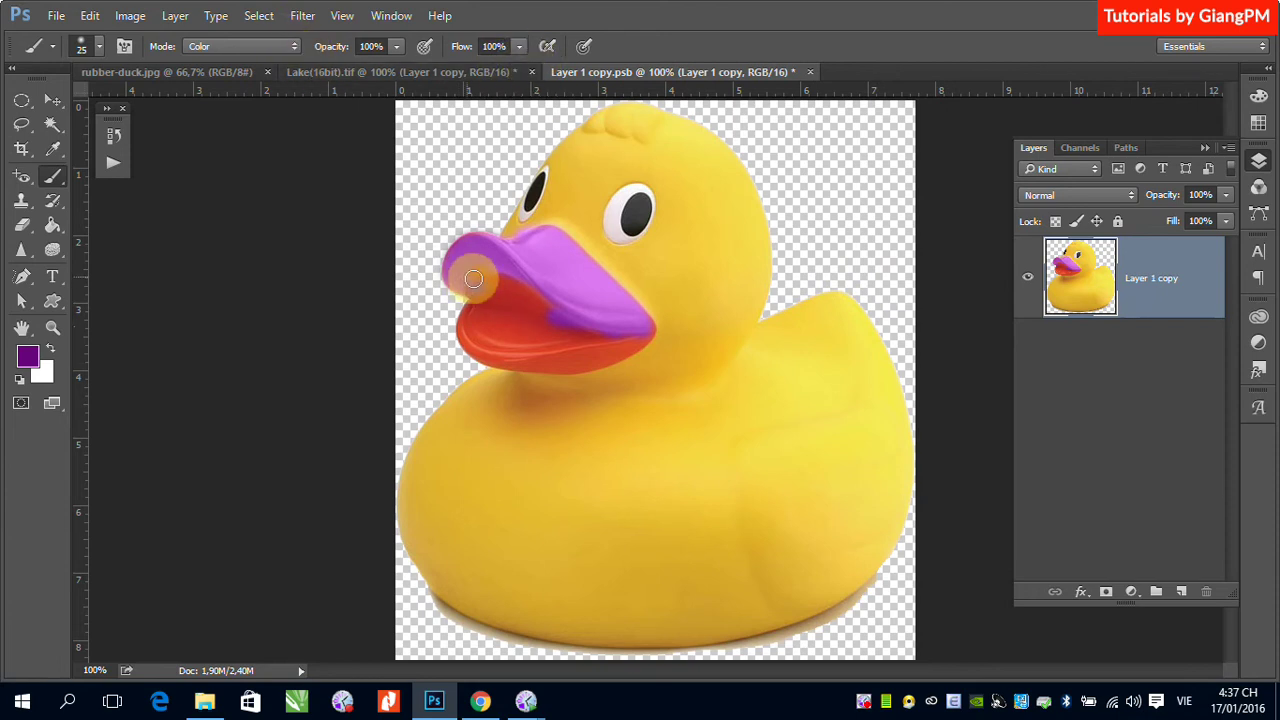
left_click(1055, 221)
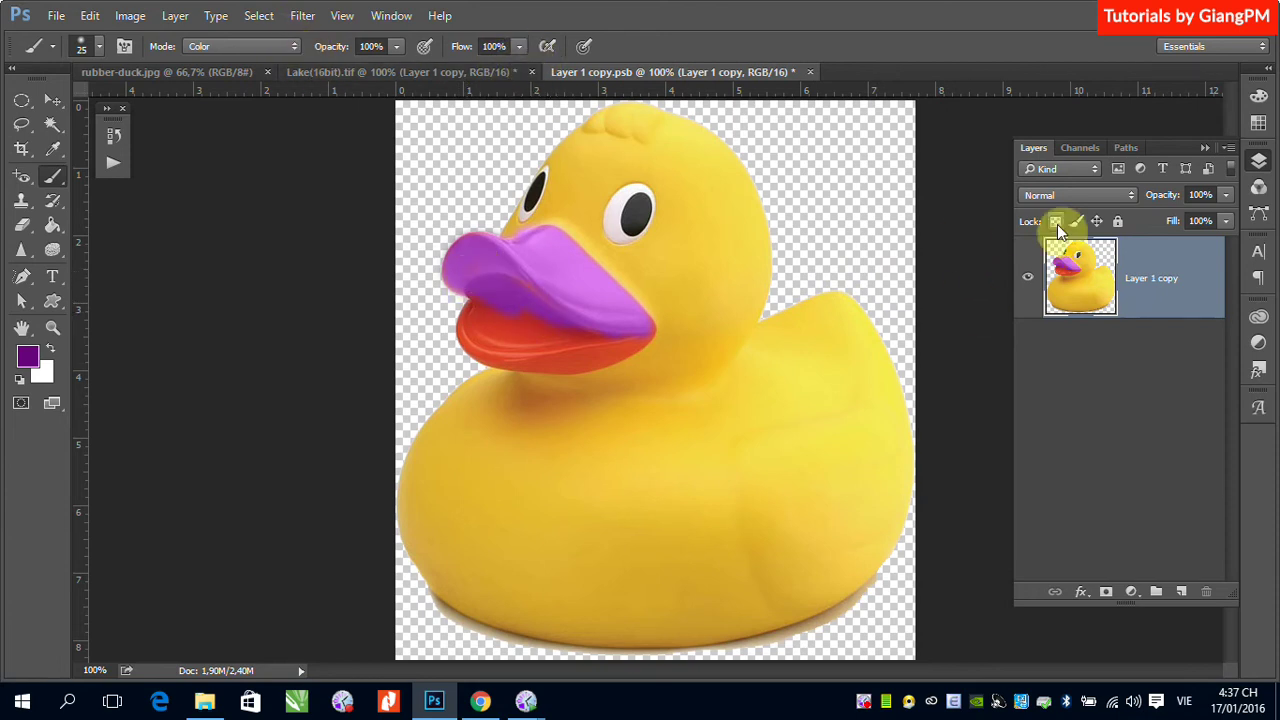
mouse_move(562, 300)
left_mouse_down()
mouse_move(478, 316)
mouse_move(457, 217)
mouse_move(523, 251)
mouse_move(550, 244)
mouse_move(566, 297)
mouse_move(491, 294)
mouse_move(486, 331)
mouse_move(466, 340)
mouse_move(534, 349)
mouse_move(551, 329)
mouse_move(478, 352)
mouse_move(607, 360)
mouse_move(543, 337)
mouse_move(571, 323)
mouse_move(563, 354)
mouse_move(648, 325)
left_mouse_up()
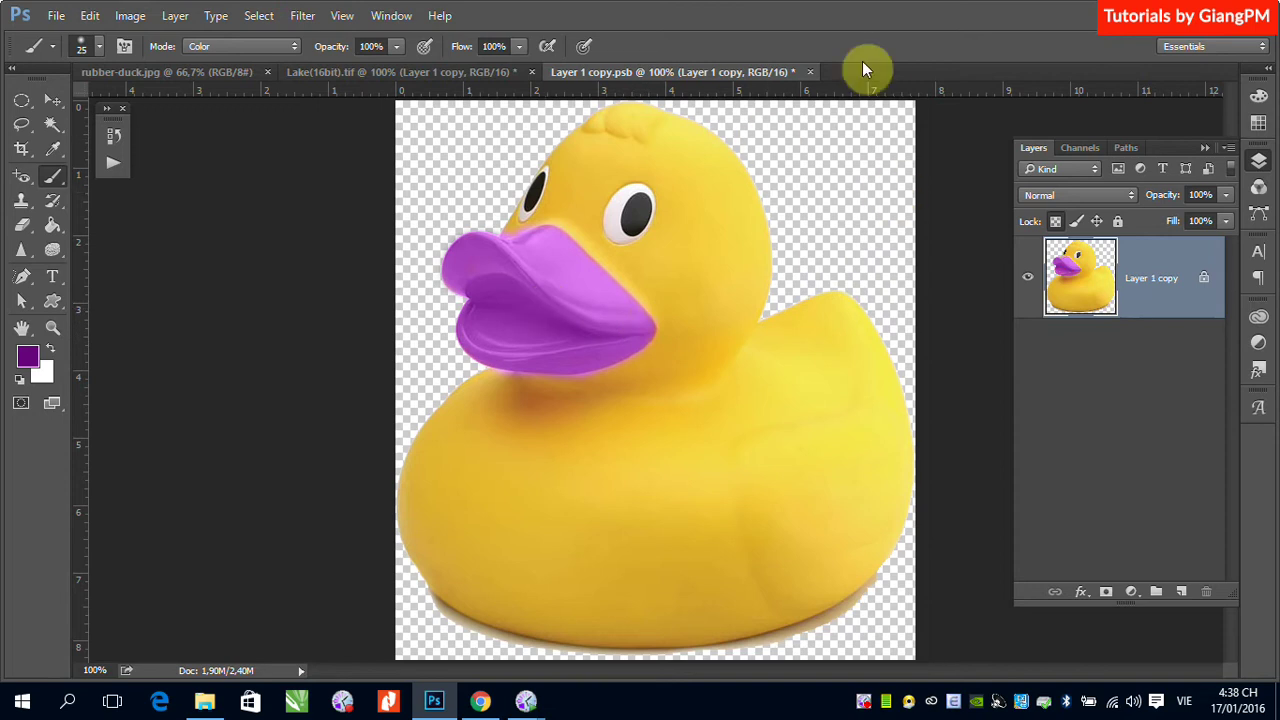
left_click(811, 72)
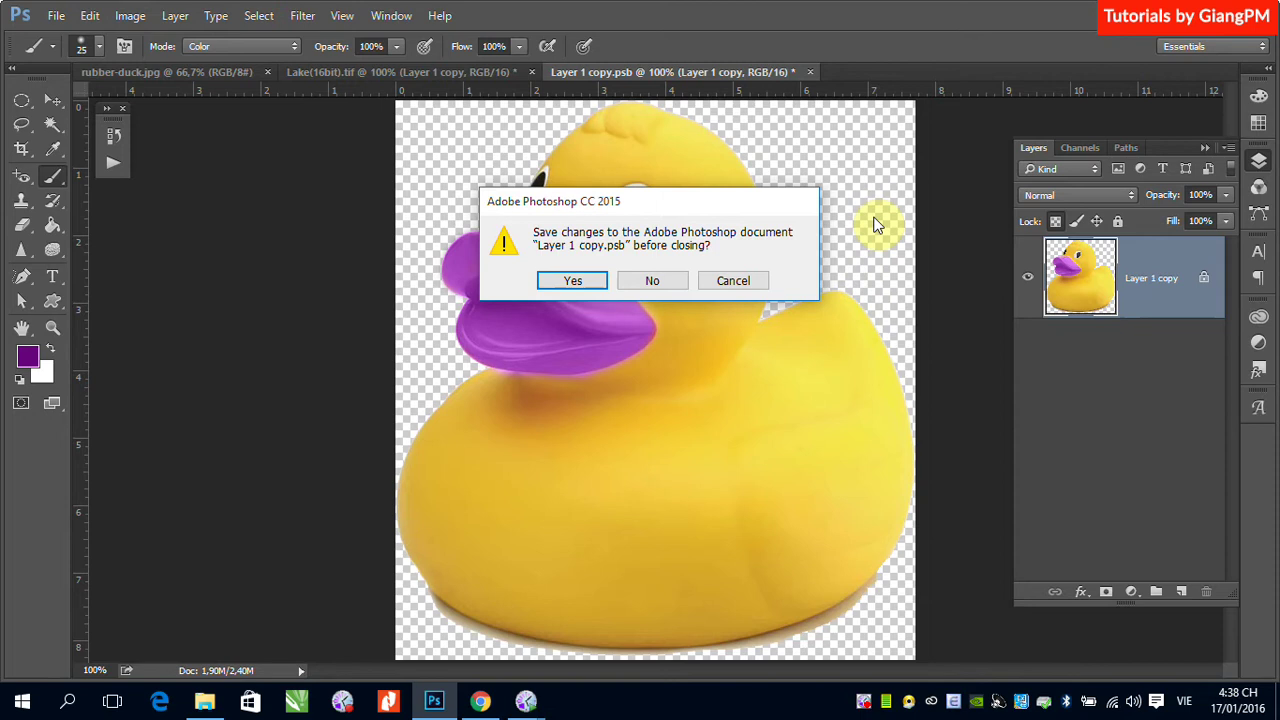
Save the edited Layer 1 copy.psb contents when closing
left_click(570, 285)
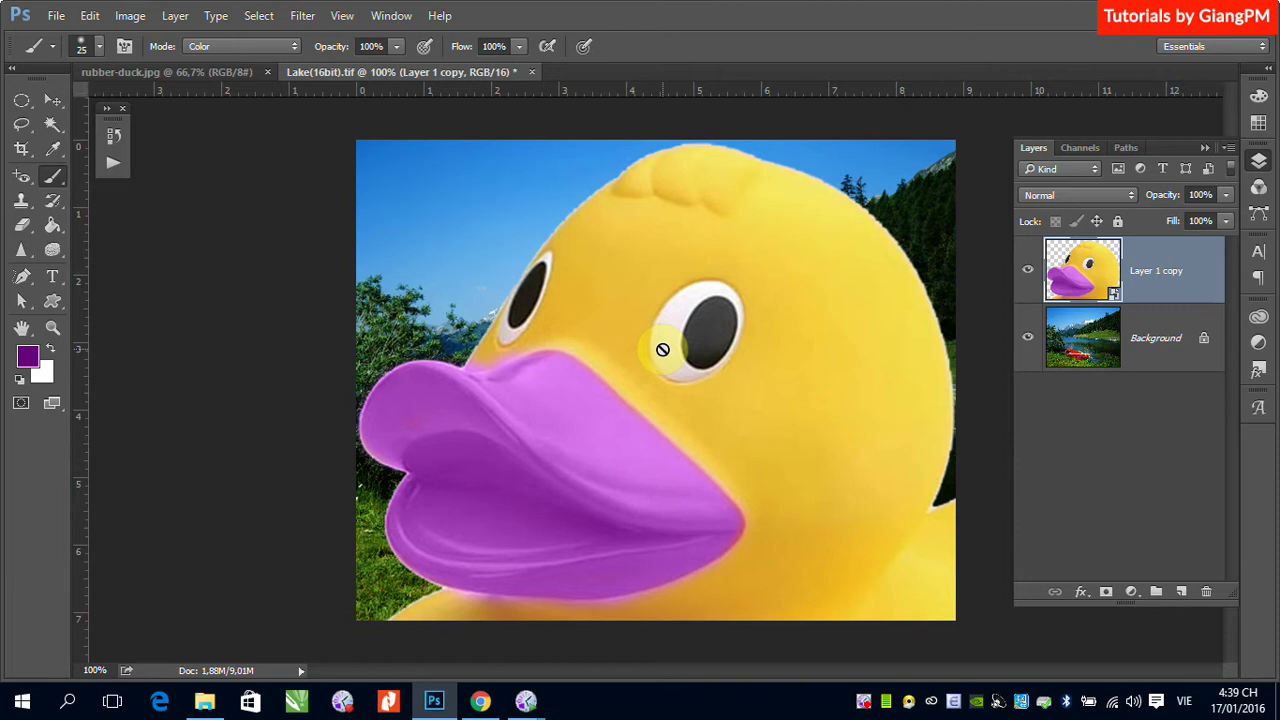
Rasterize Layer 1 copy, briefly pick the Clone Stamp, then return to the Move tool
right_click(1185, 288)
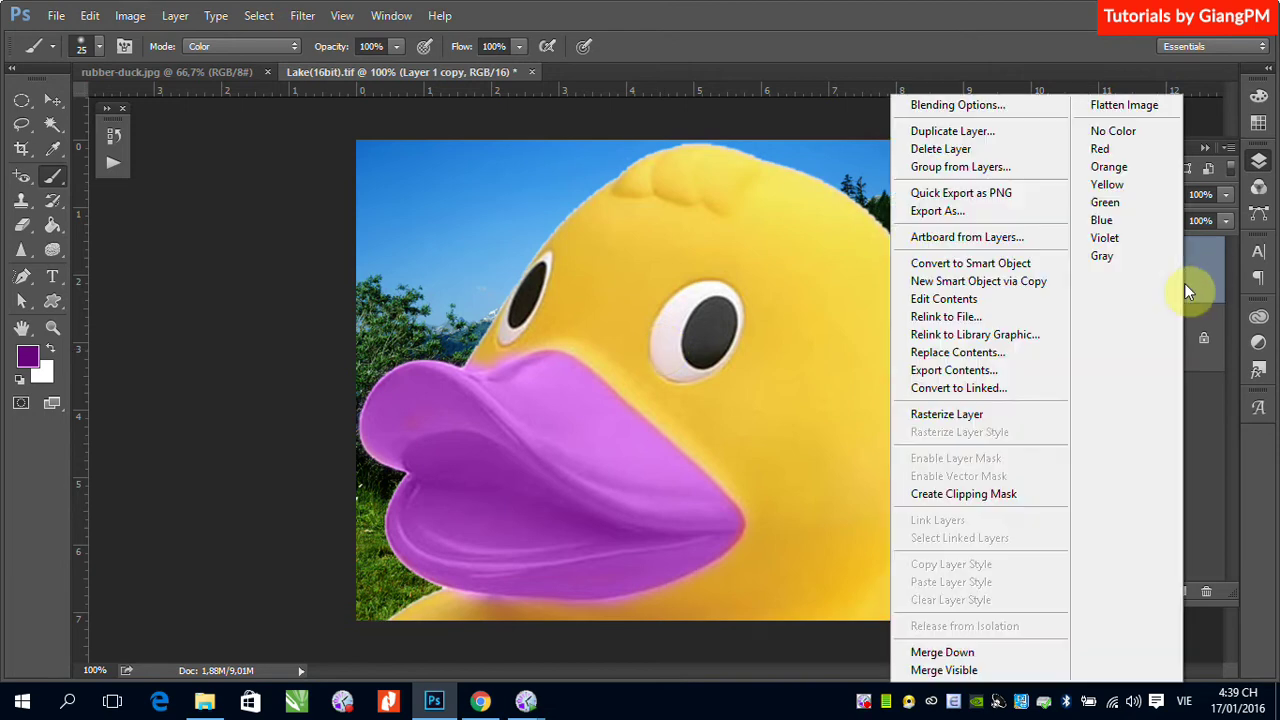
left_click(994, 414)
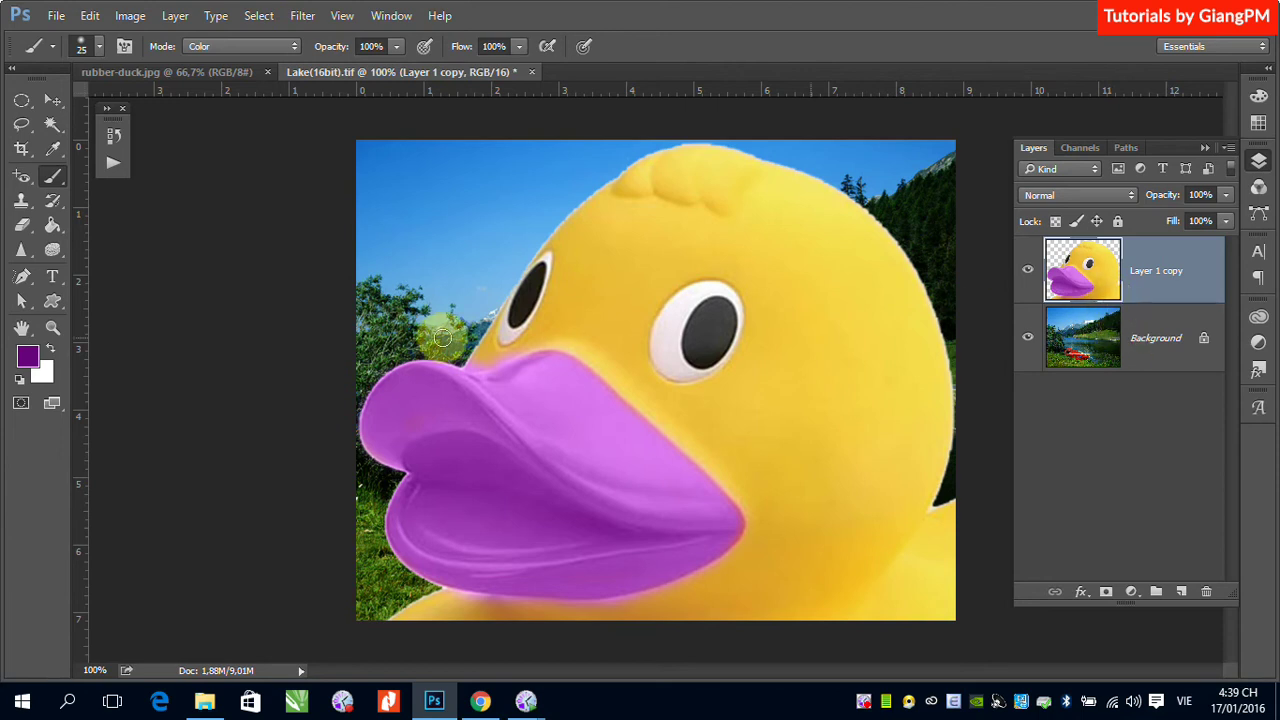
left_click(21, 200)
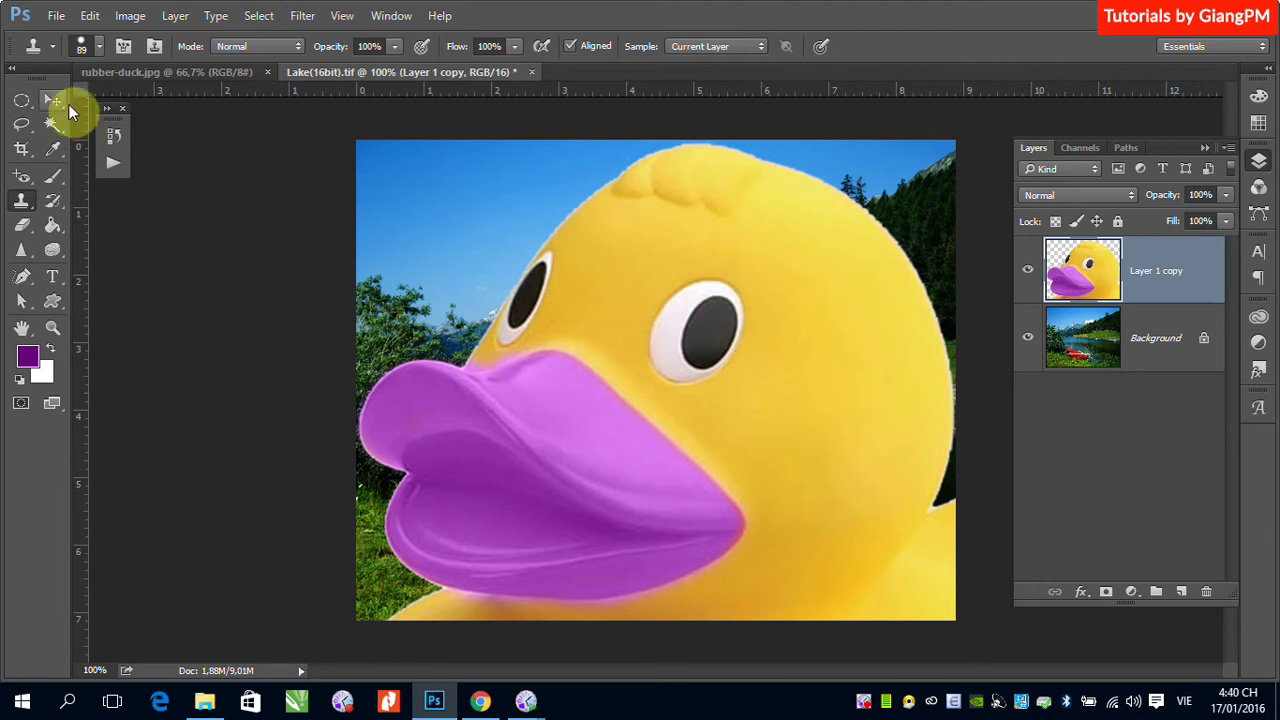
left_click(55, 101)
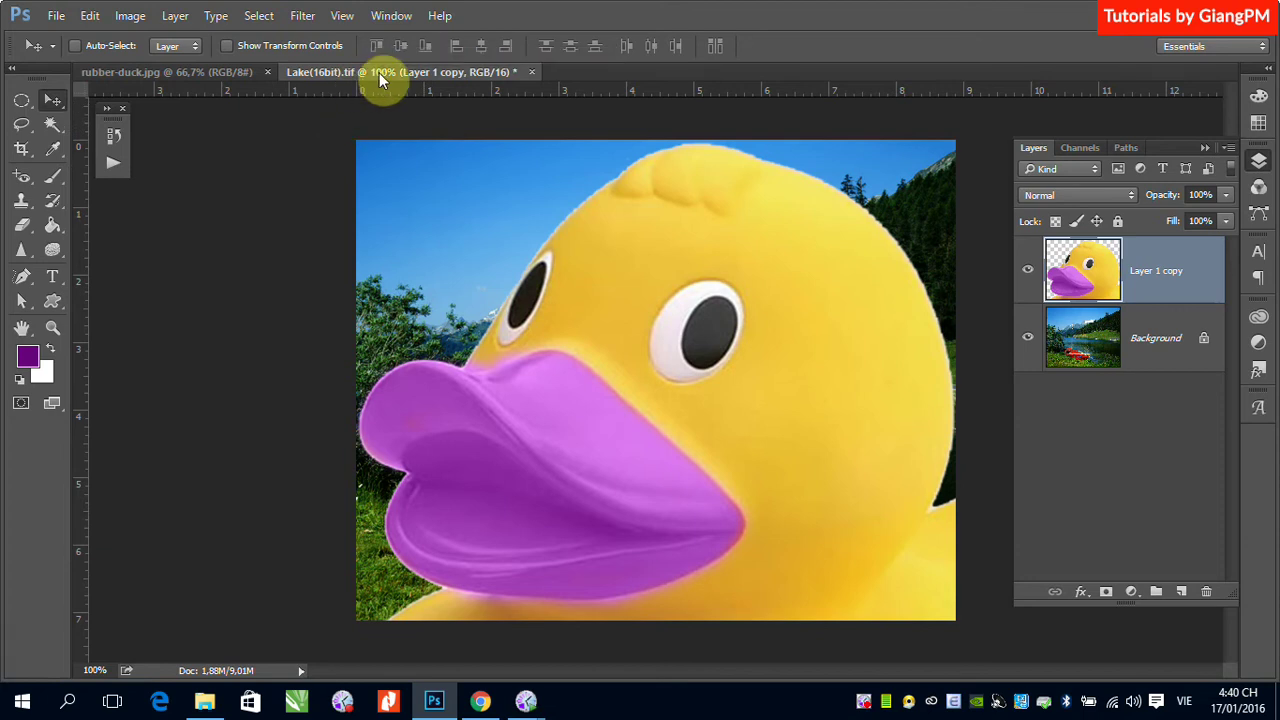
Delete the purple-beaked Layer 1 copy, leaving only the lake Background
left_click(55, 17)
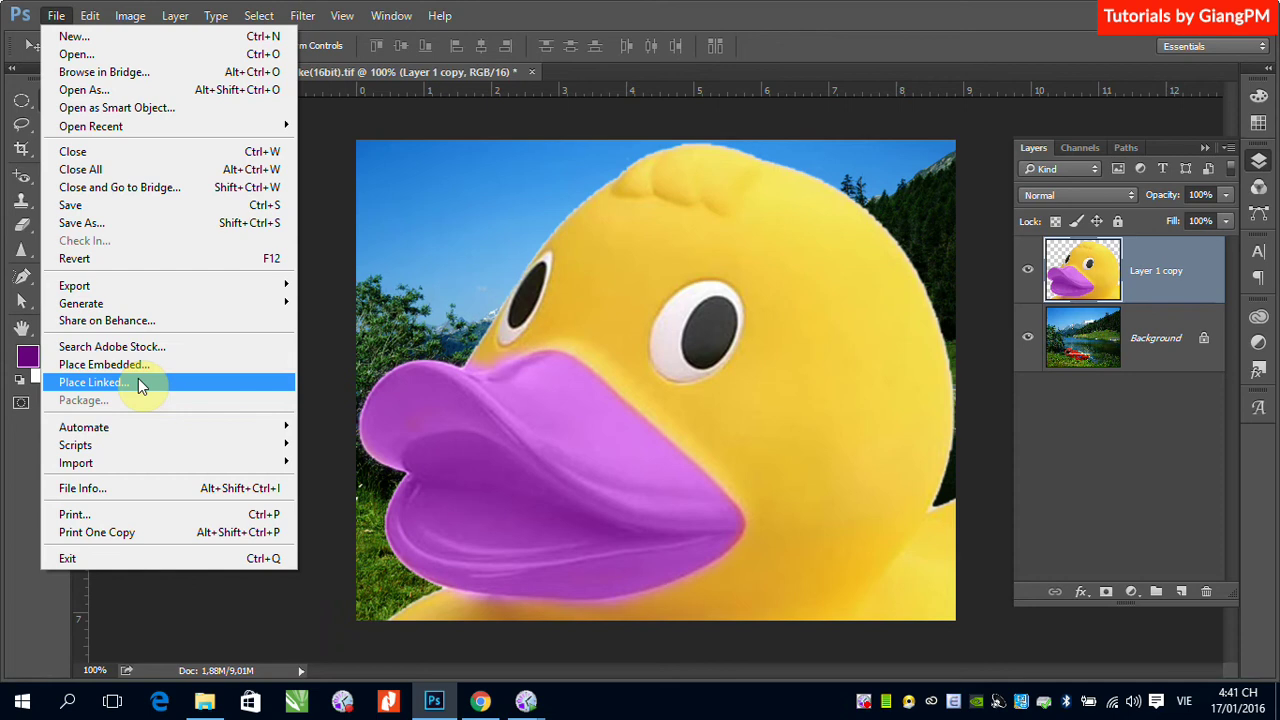
left_click(1198, 278)
left_click_drag(1198, 278, 1206, 591)
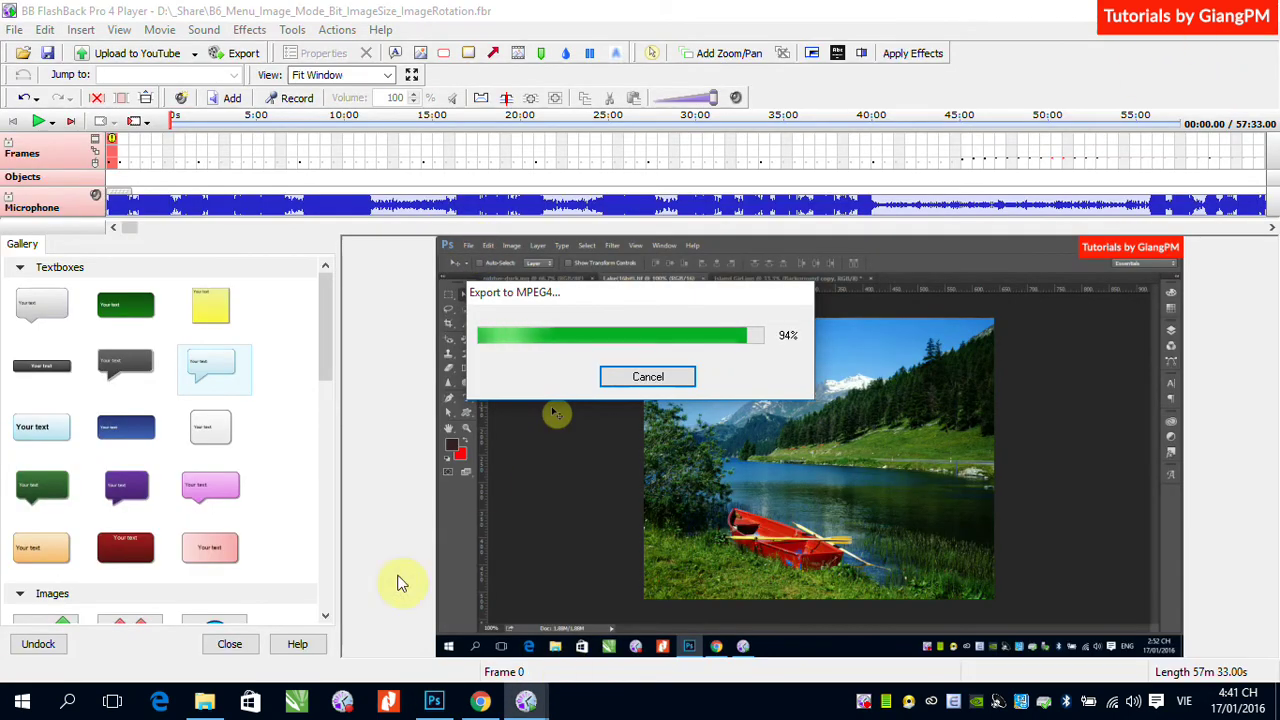
left_click(438, 700)
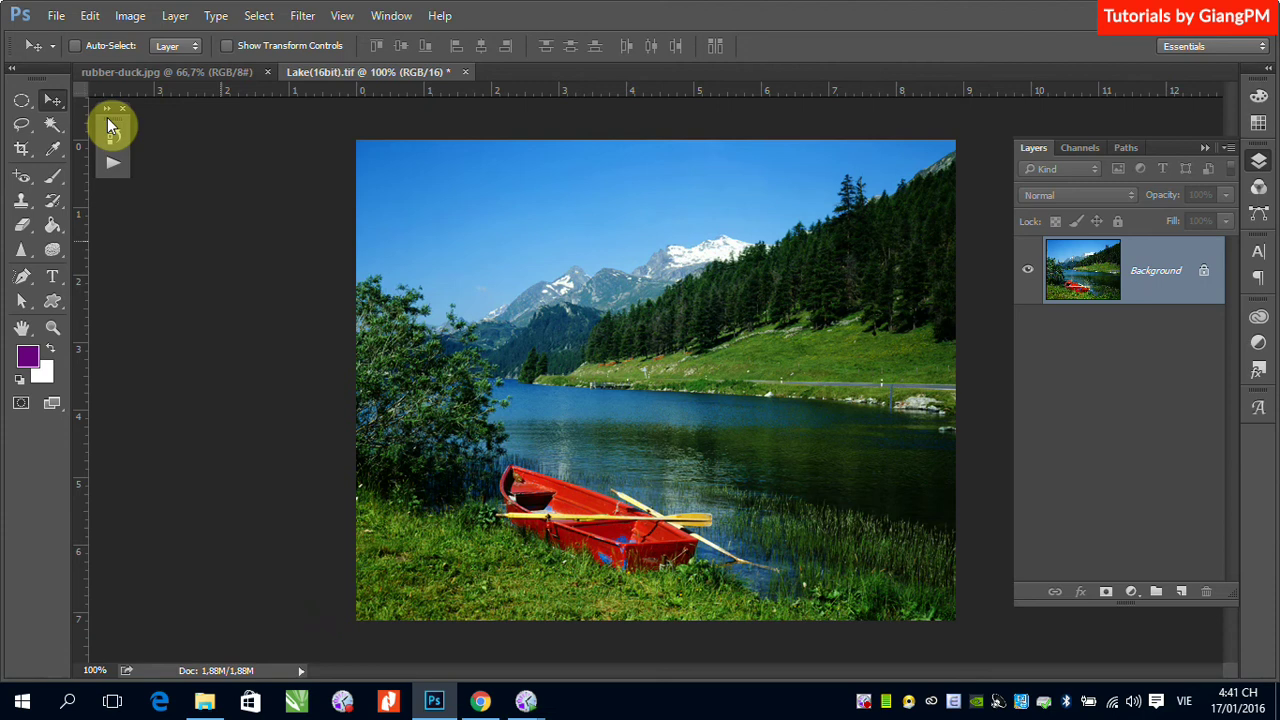
Browse the Open dialog, selecting rubber-duck.jpg and showing its options
double_click(247, 246)
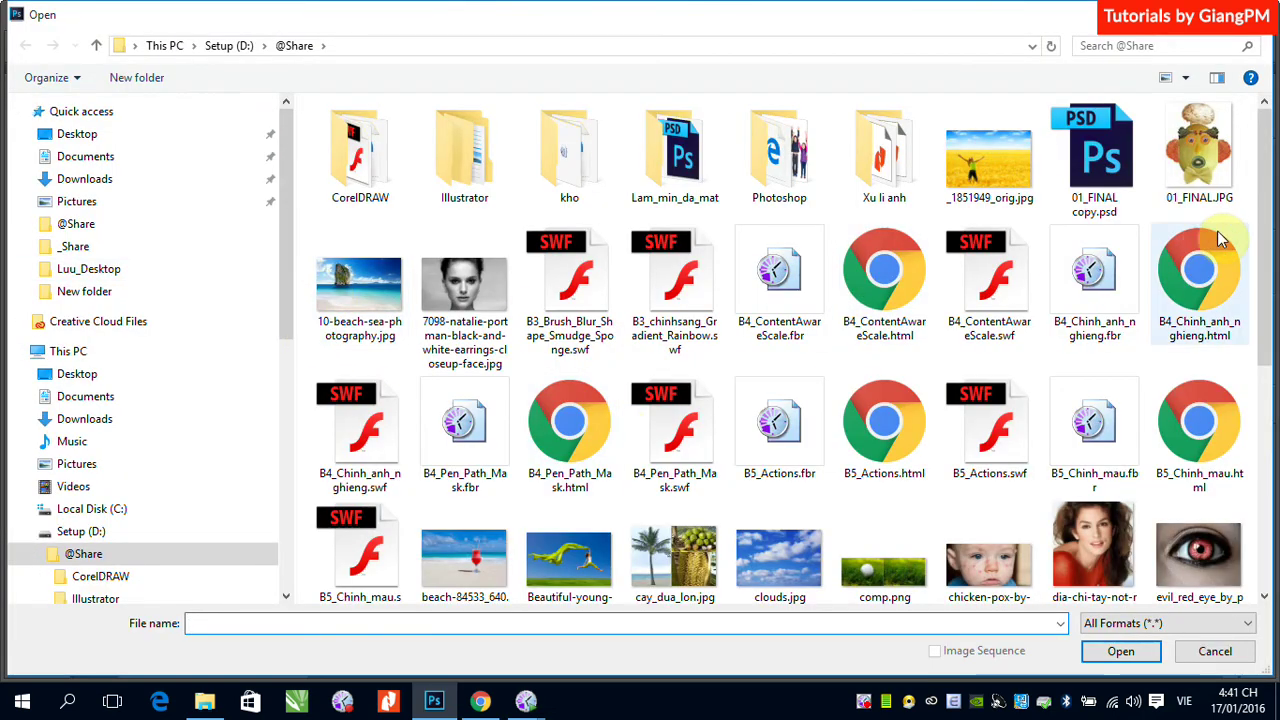
left_click_drag(1264, 286, 1277, 538)
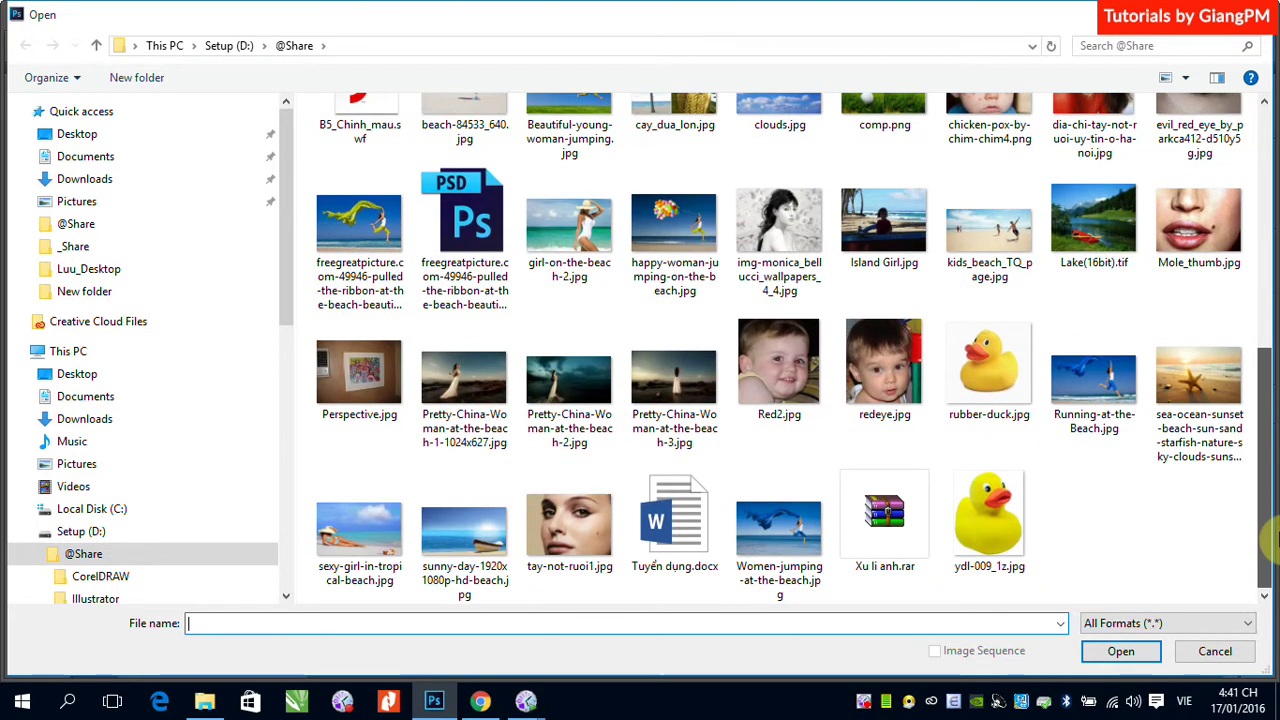
left_click(987, 370)
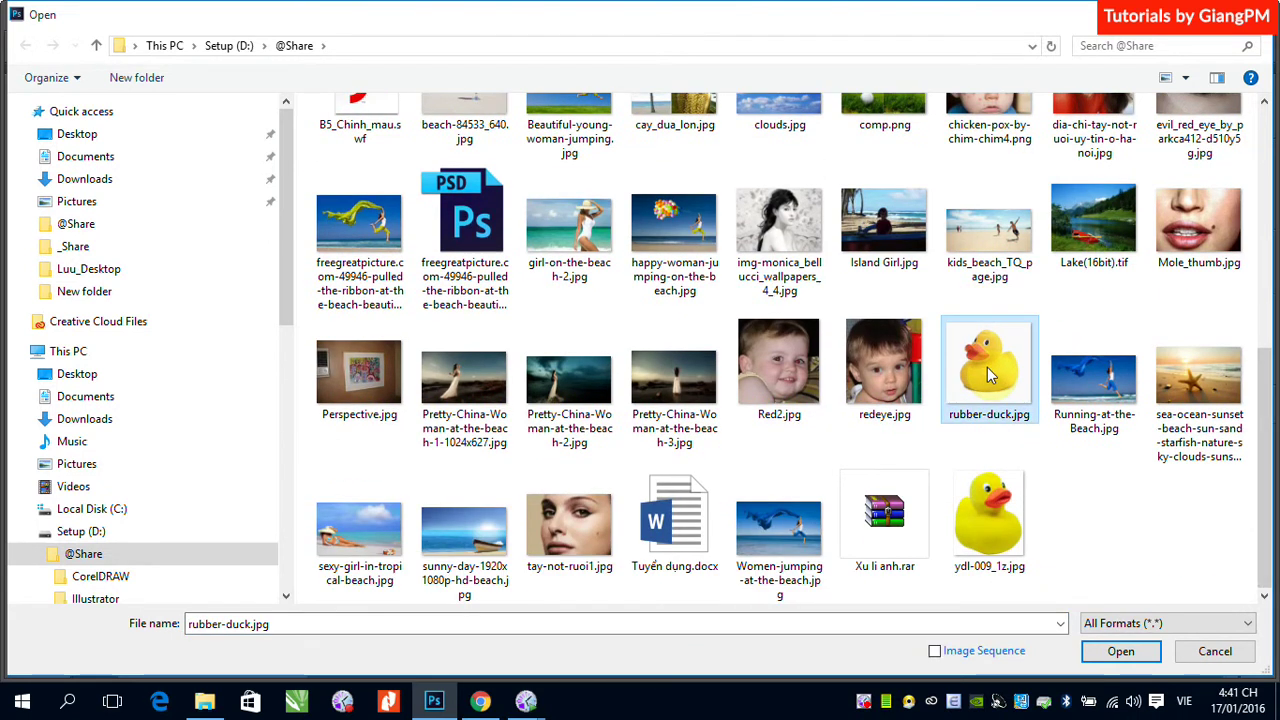
double_click(987, 367)
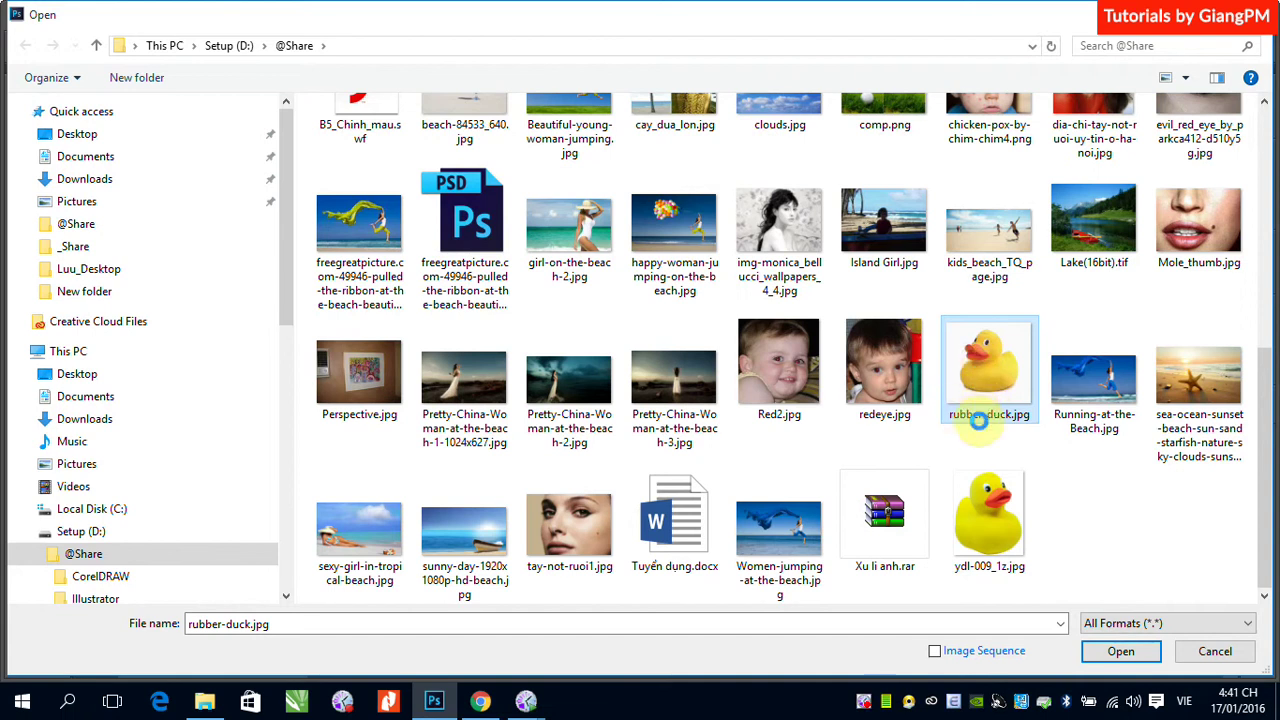
right_click(972, 428)
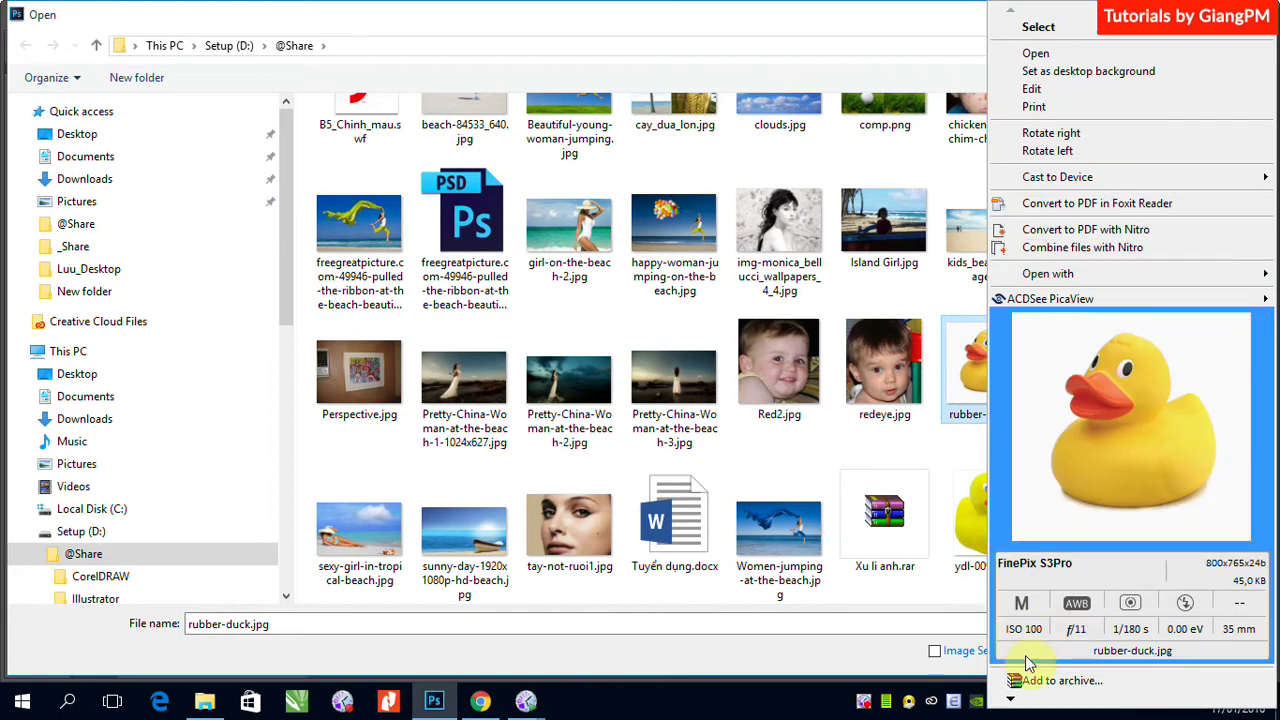
left_click(768, 392)
right_click(765, 383)
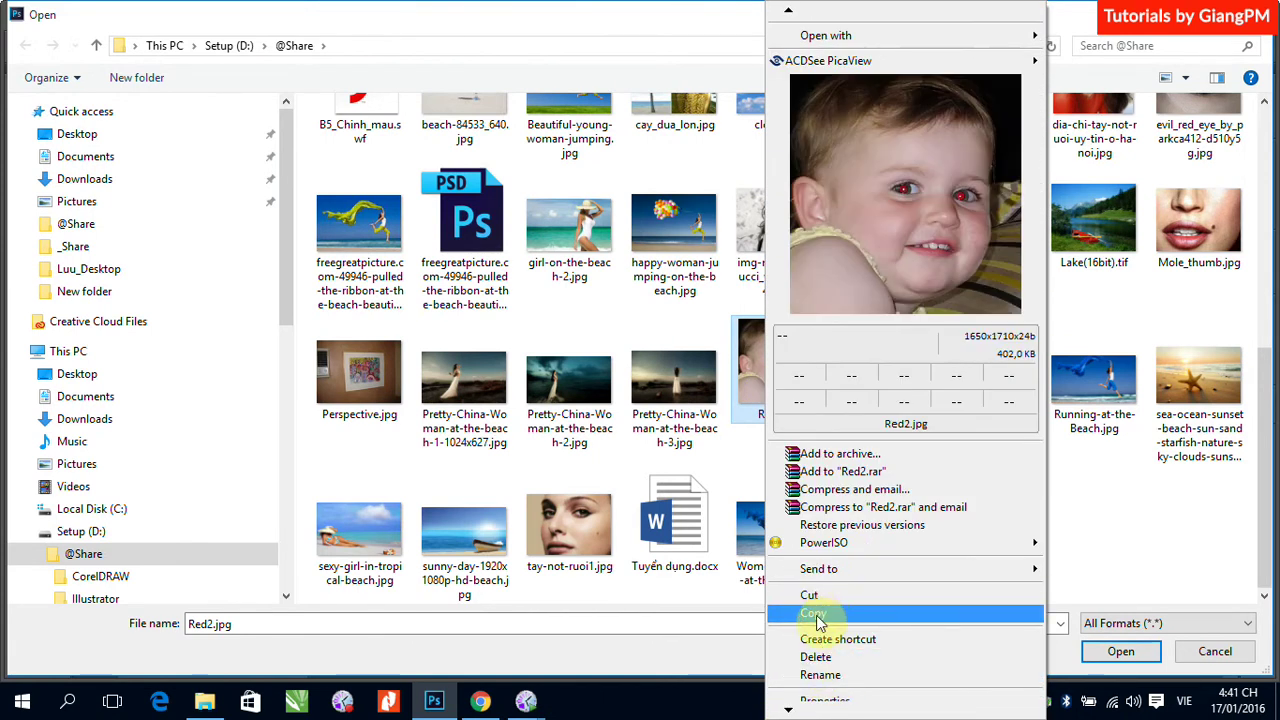
key("Escape")
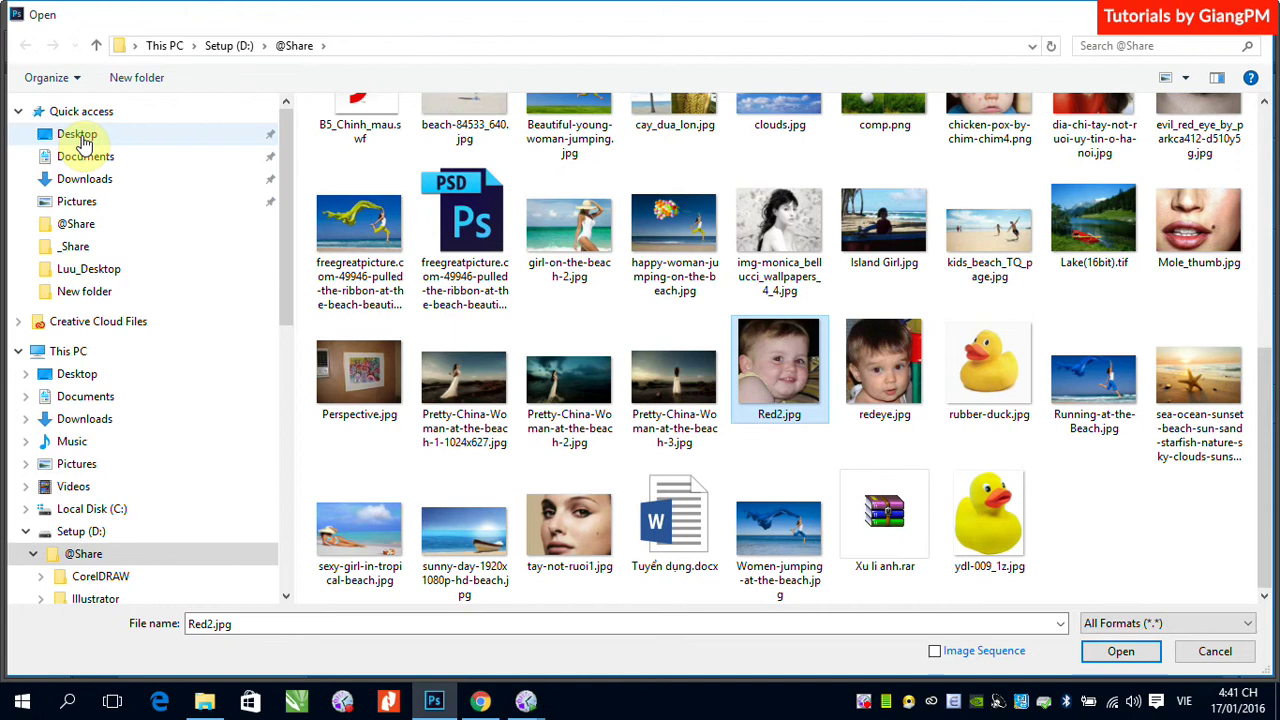
left_click(79, 134)
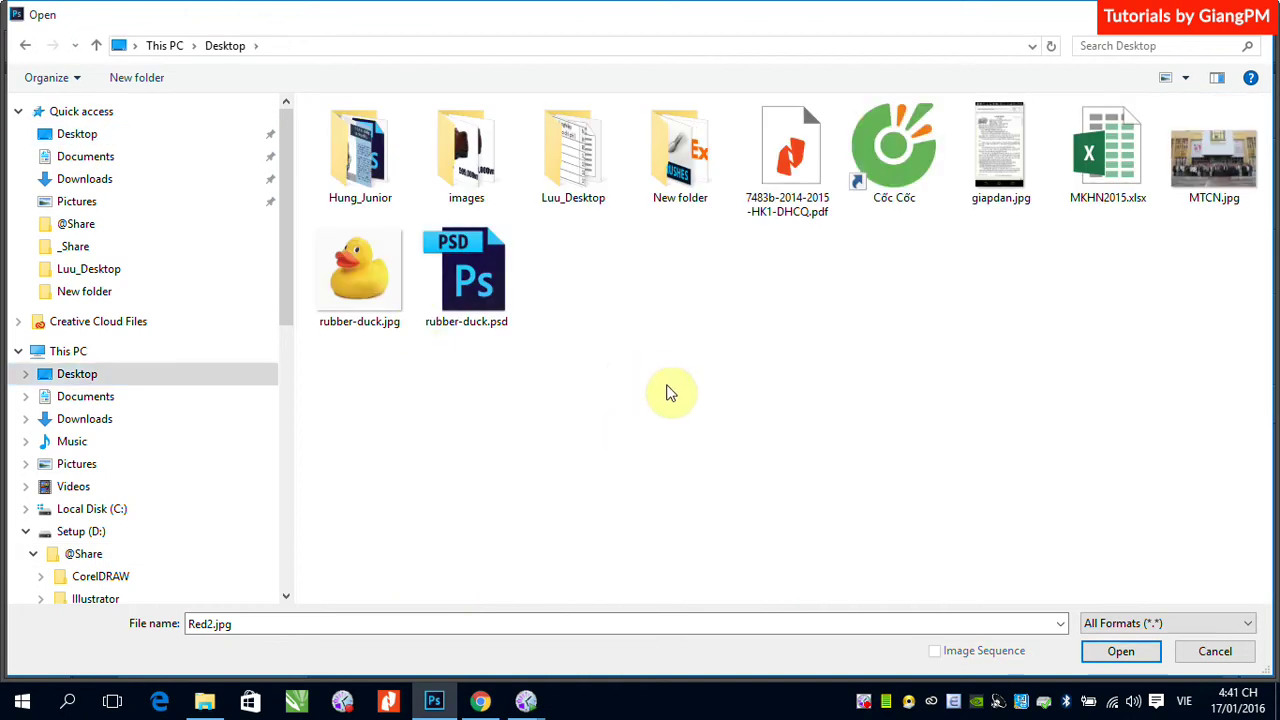
right_click(629, 364)
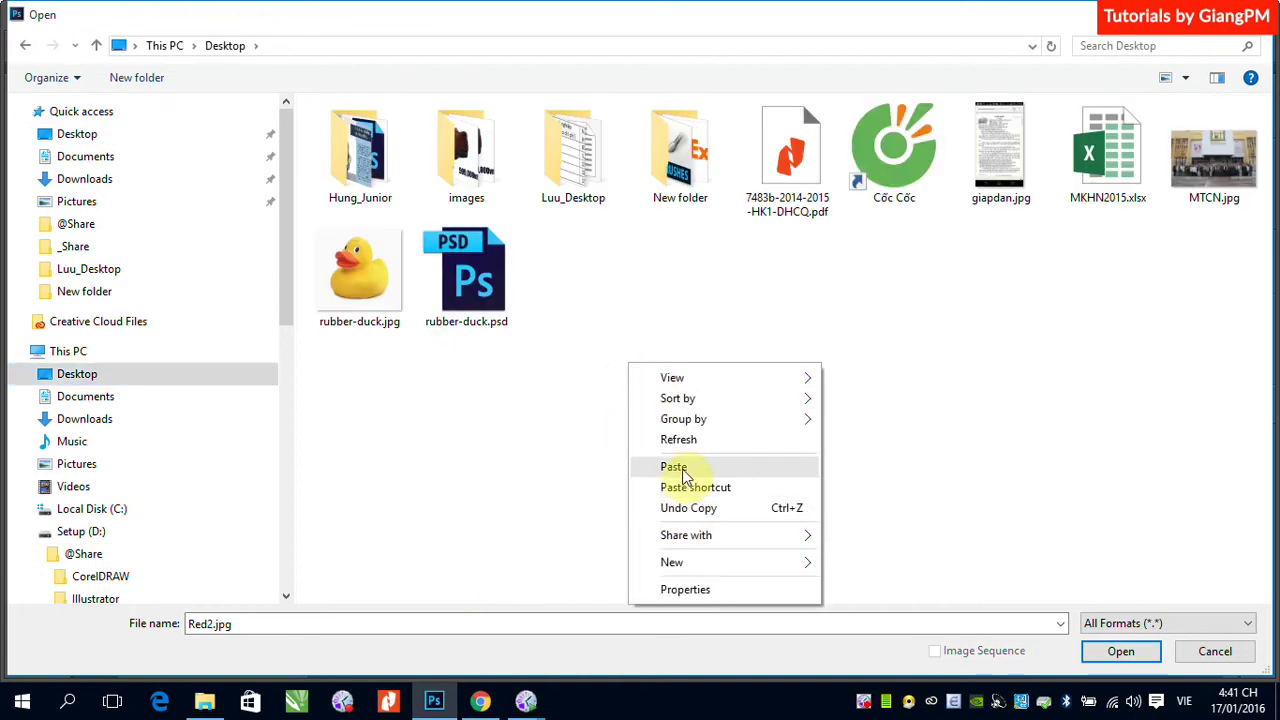
left_click(670, 466)
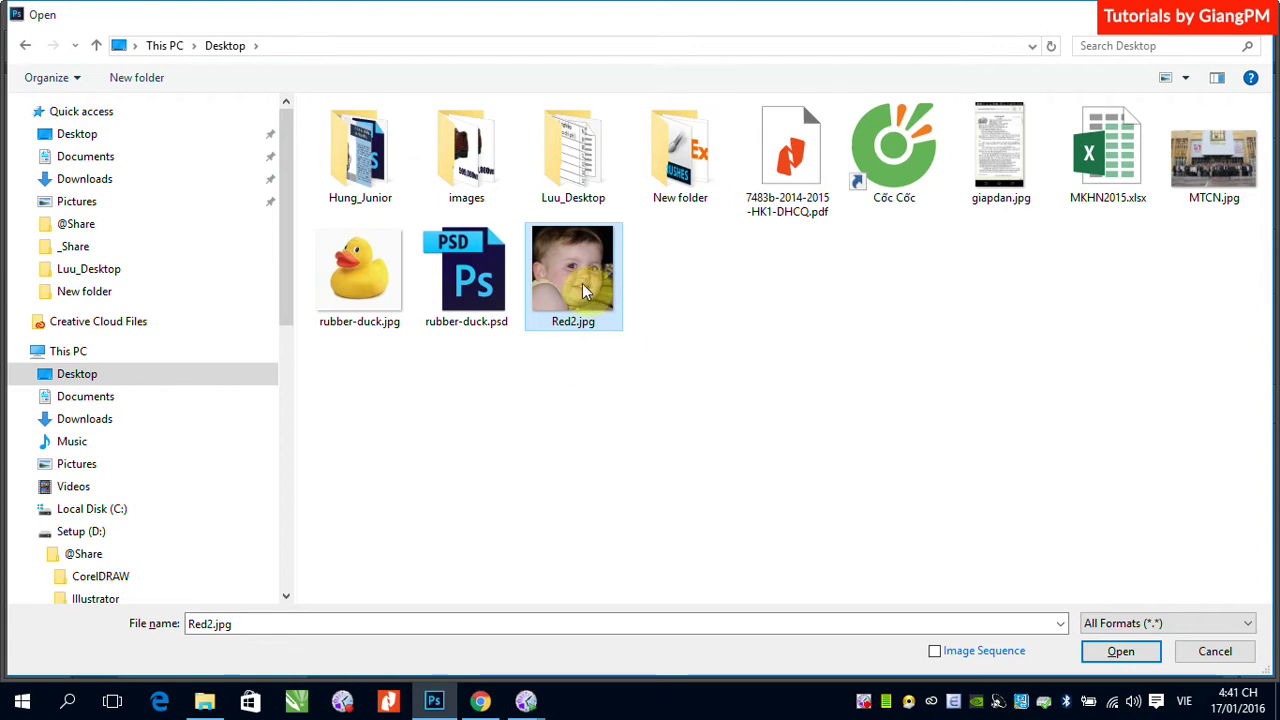
Undo an accidental Red2.jpg shortcut and open the Desktop Red2.jpg in Photoshop
left_click_drag(585, 290, 708, 318)
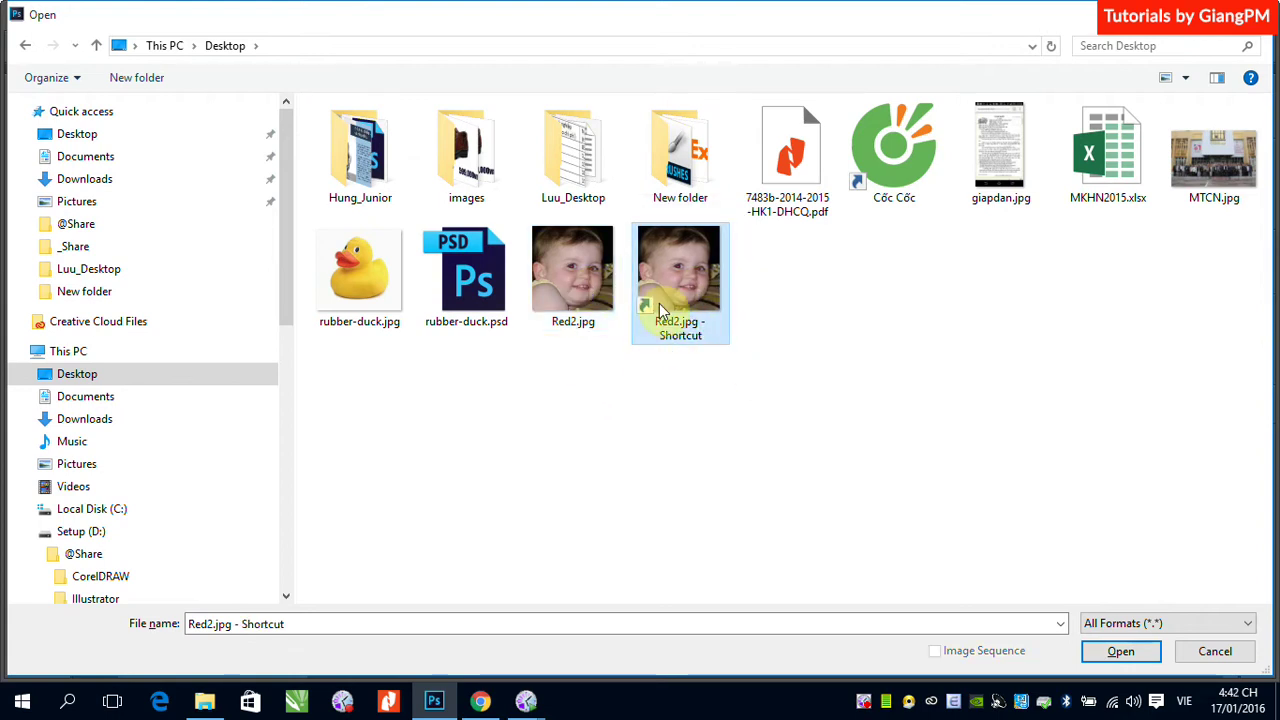
key("ctrl+z")
left_click(586, 288)
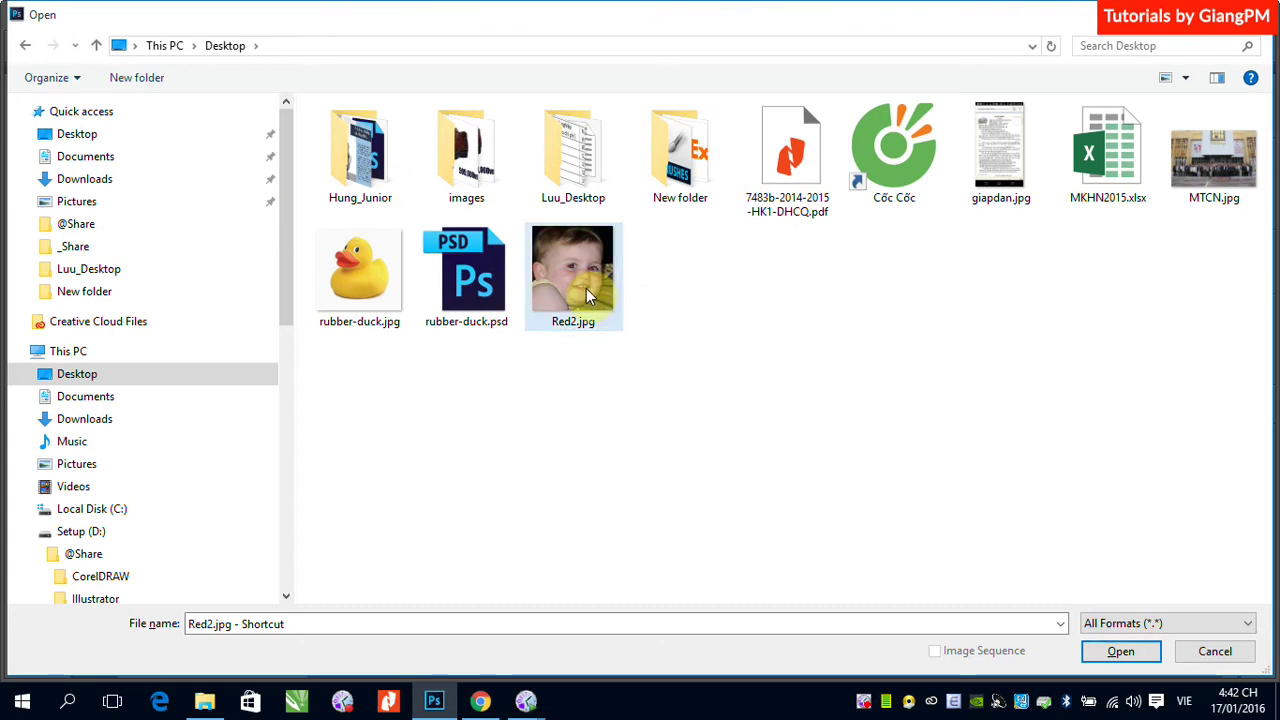
double_click(586, 288)
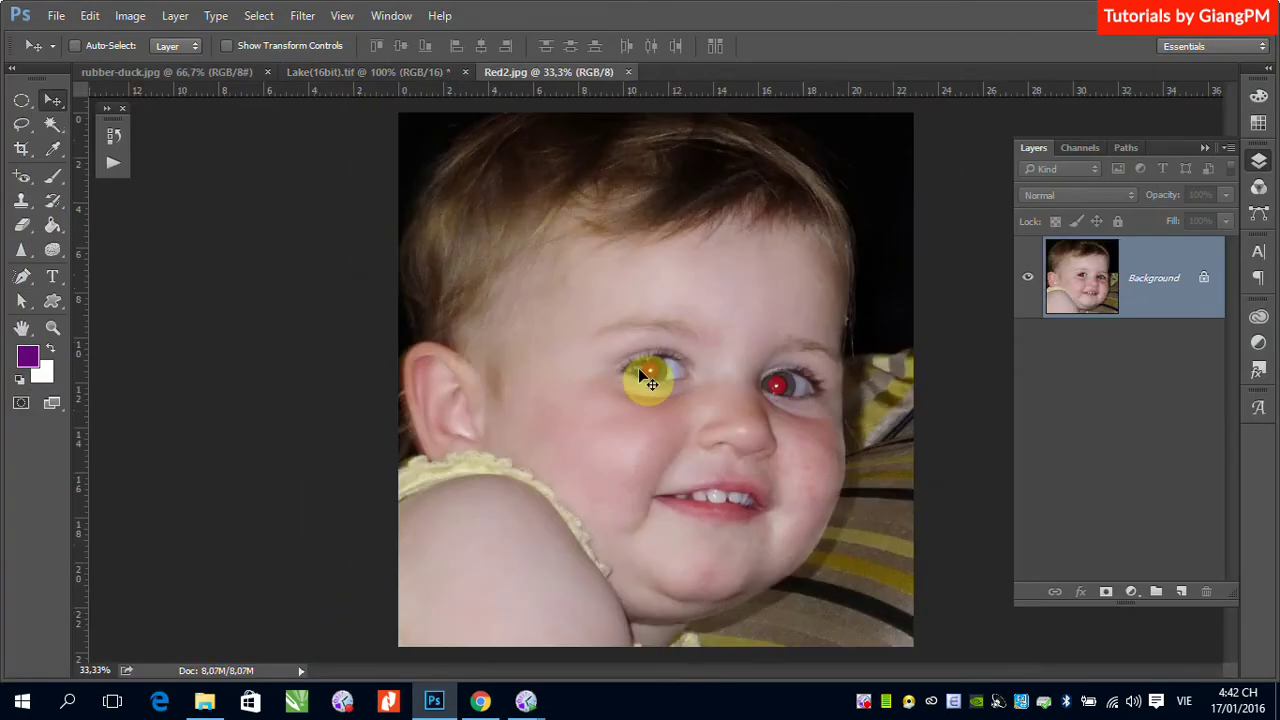
Close Red2.jpg and create a Red2 - Copy.jpg duplicate on the Desktop without opening anything
left_click(629, 72)
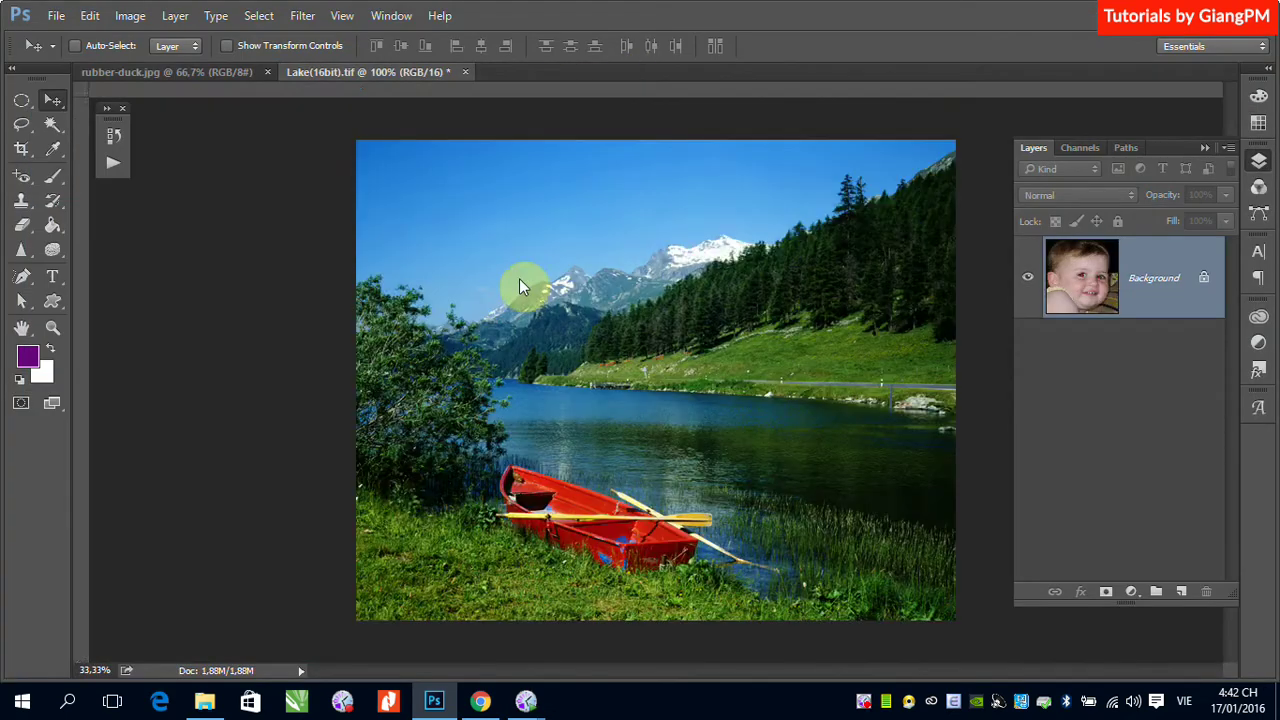
left_click(58, 12)
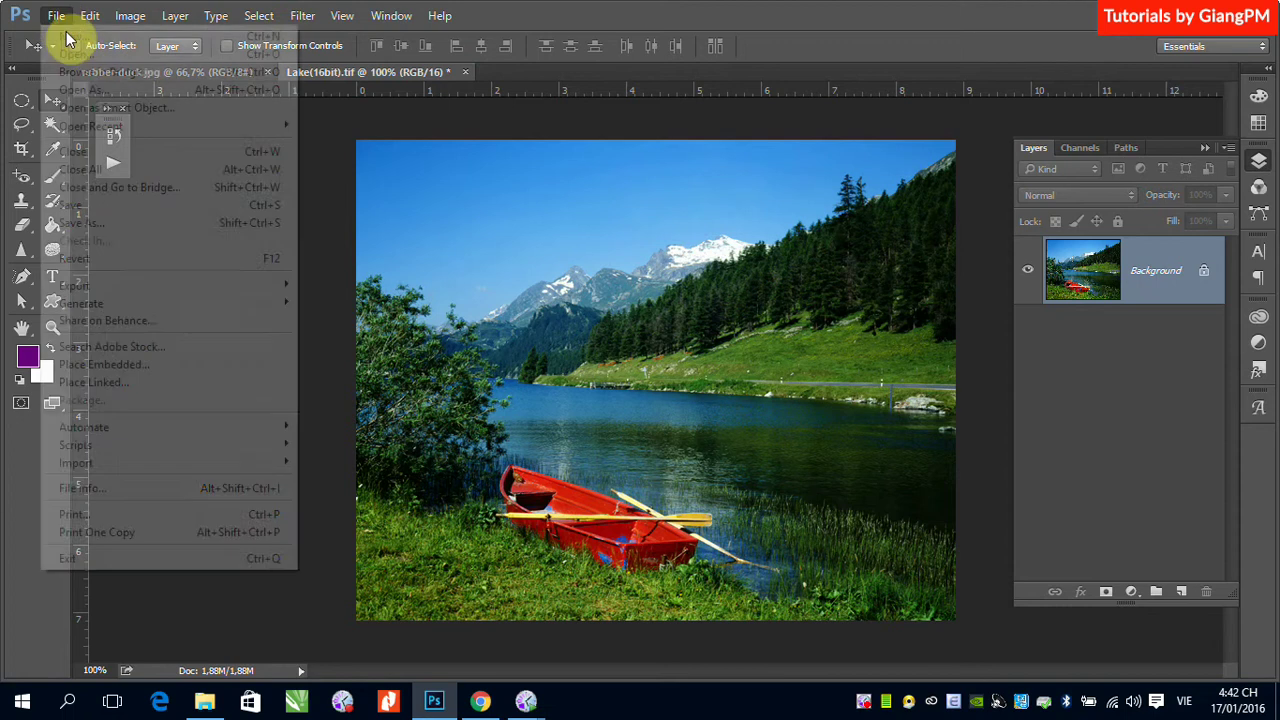
left_click(68, 47)
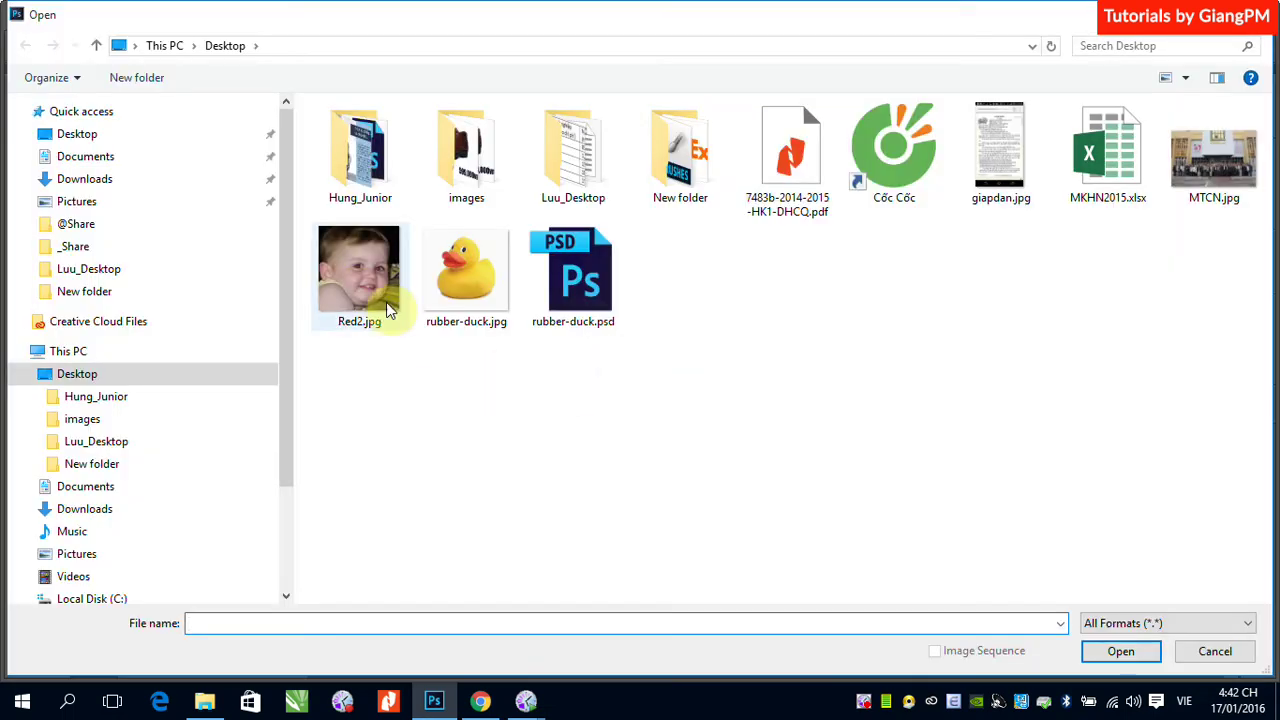
left_click_drag(351, 283, 490, 483)
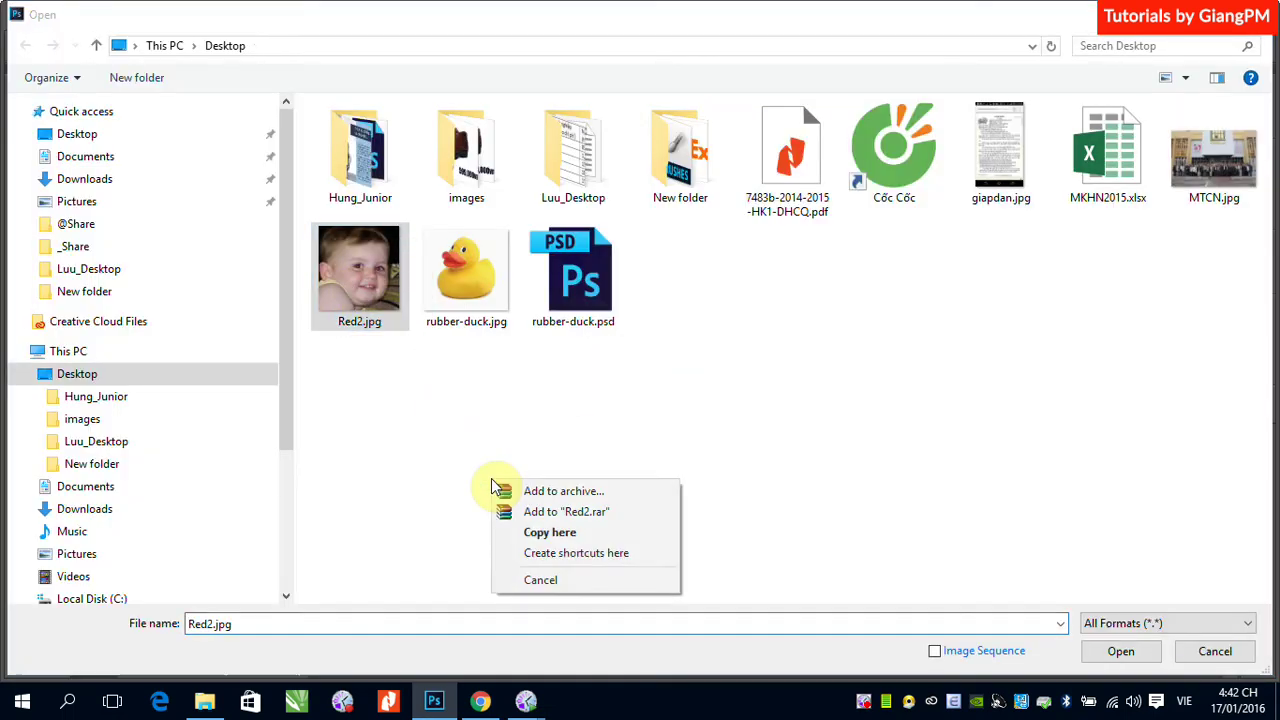
left_click(560, 531)
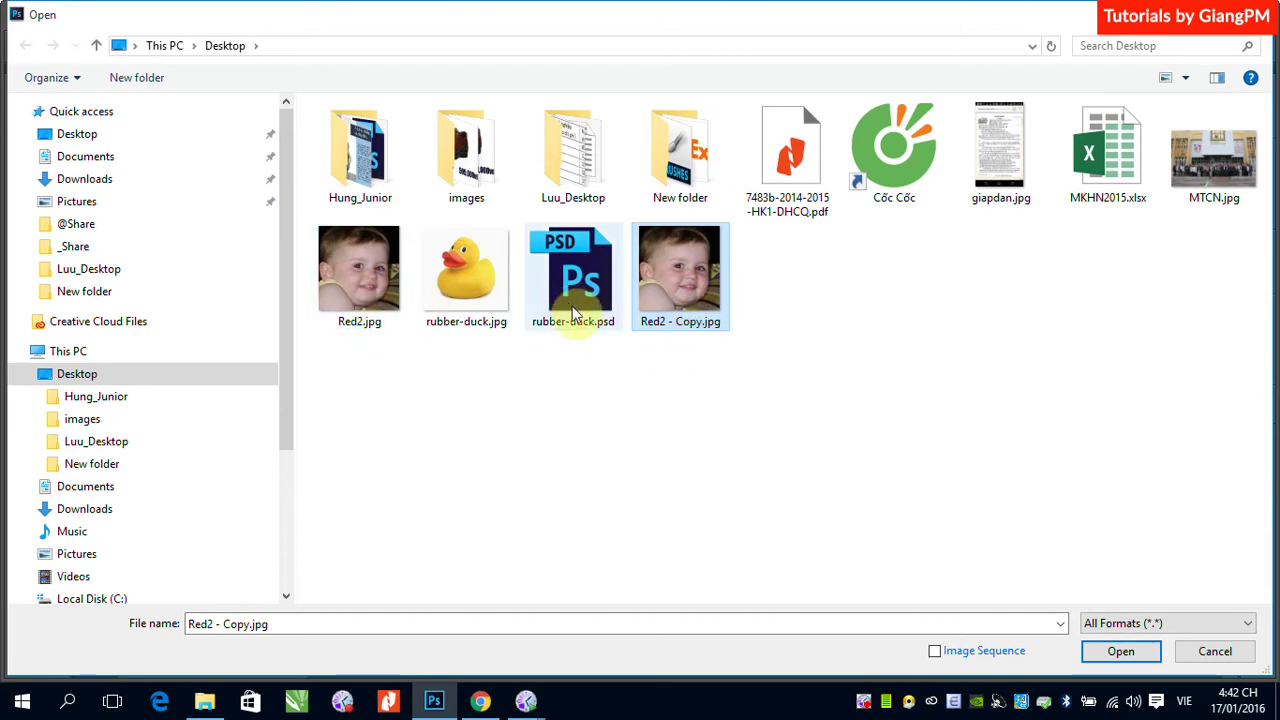
left_click(1215, 651)
left_click(53, 20)
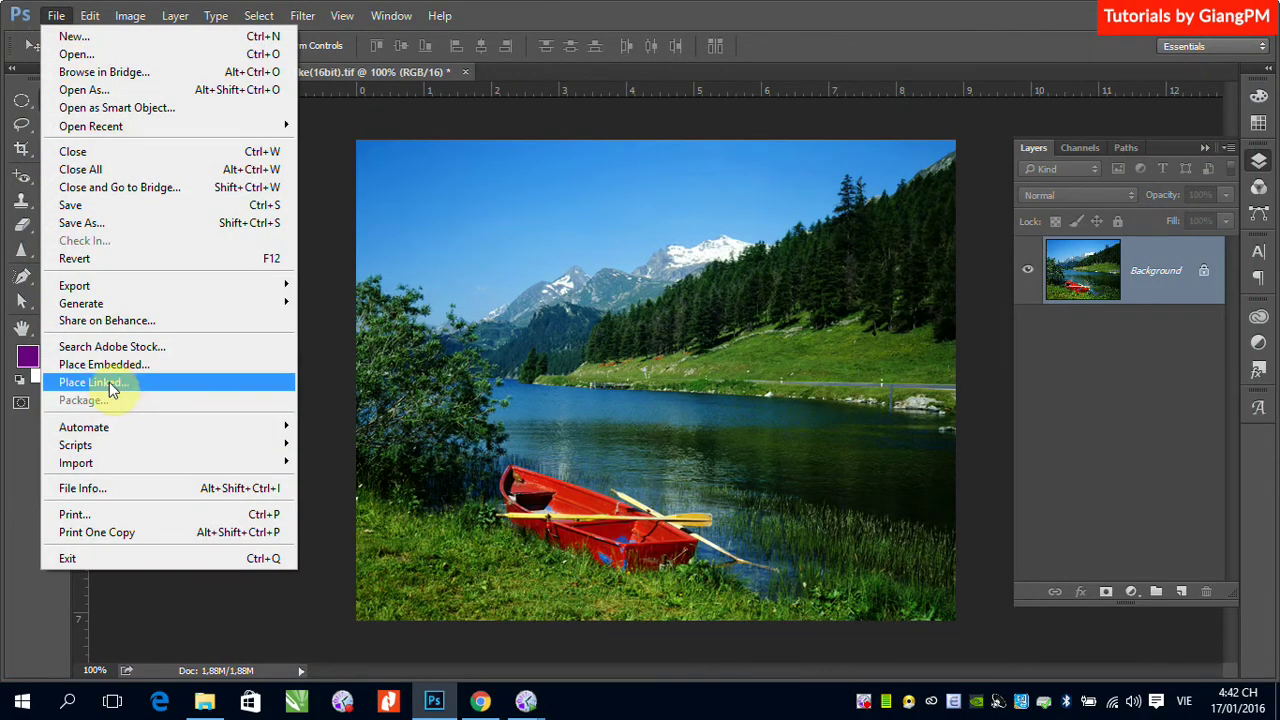
Place Red2.jpg as a linked layer over the lake and commit its placement
left_click(112, 385)
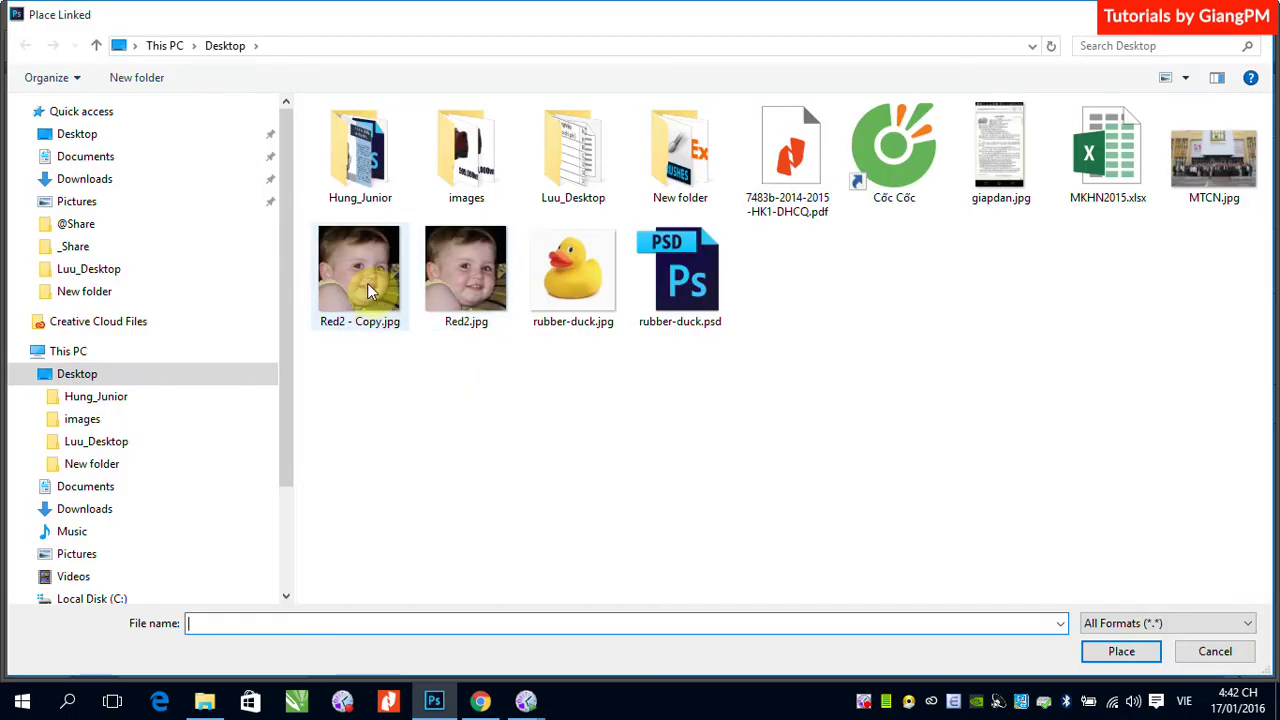
left_click(370, 290)
left_click(486, 288)
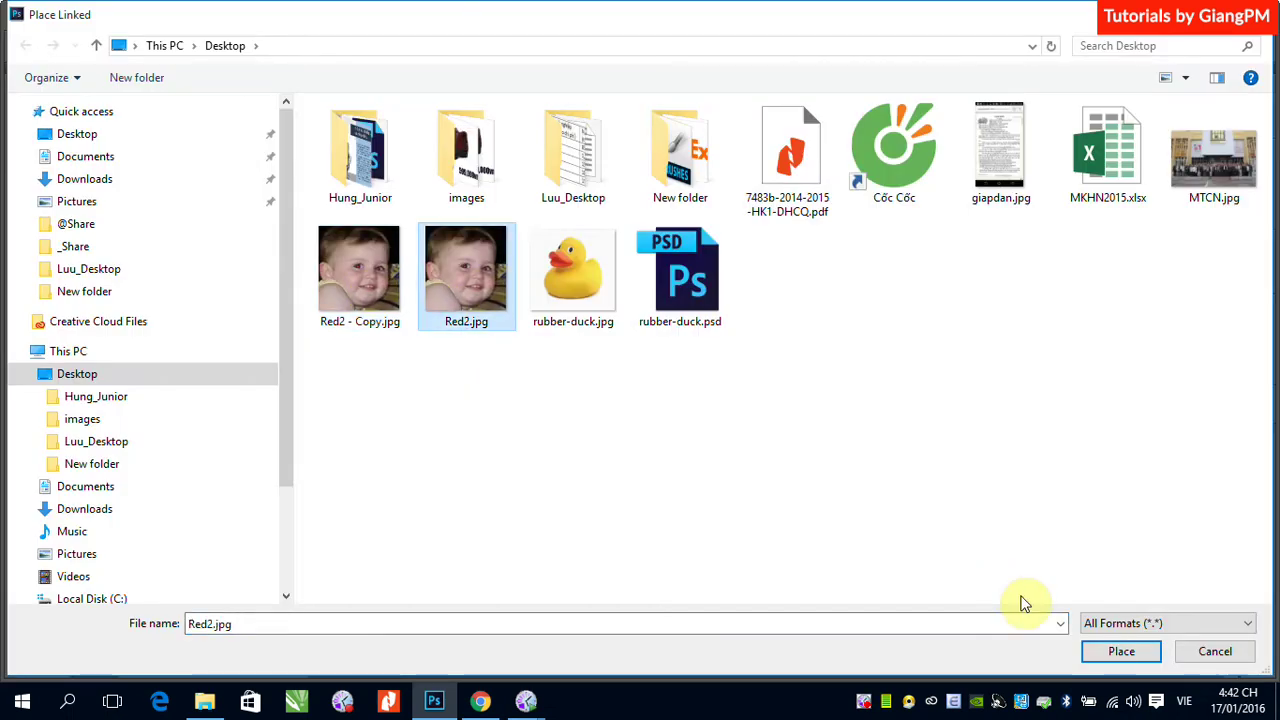
left_click(1103, 655)
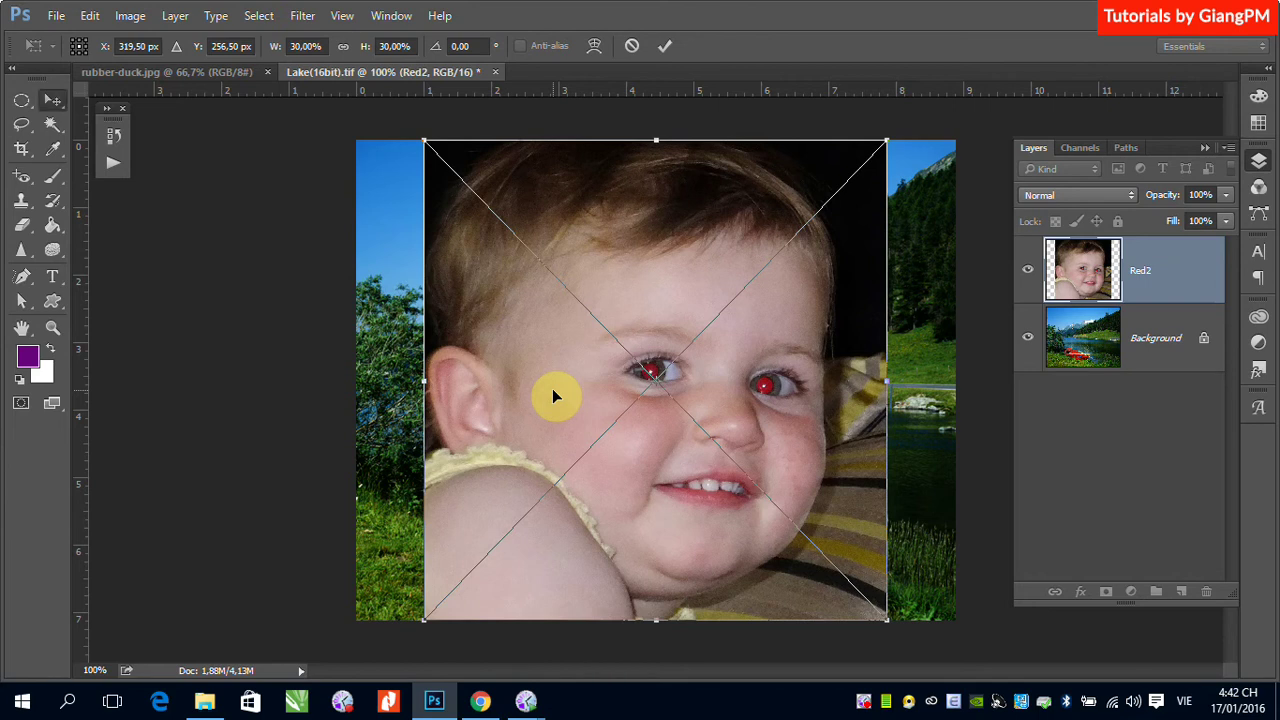
key("Return")
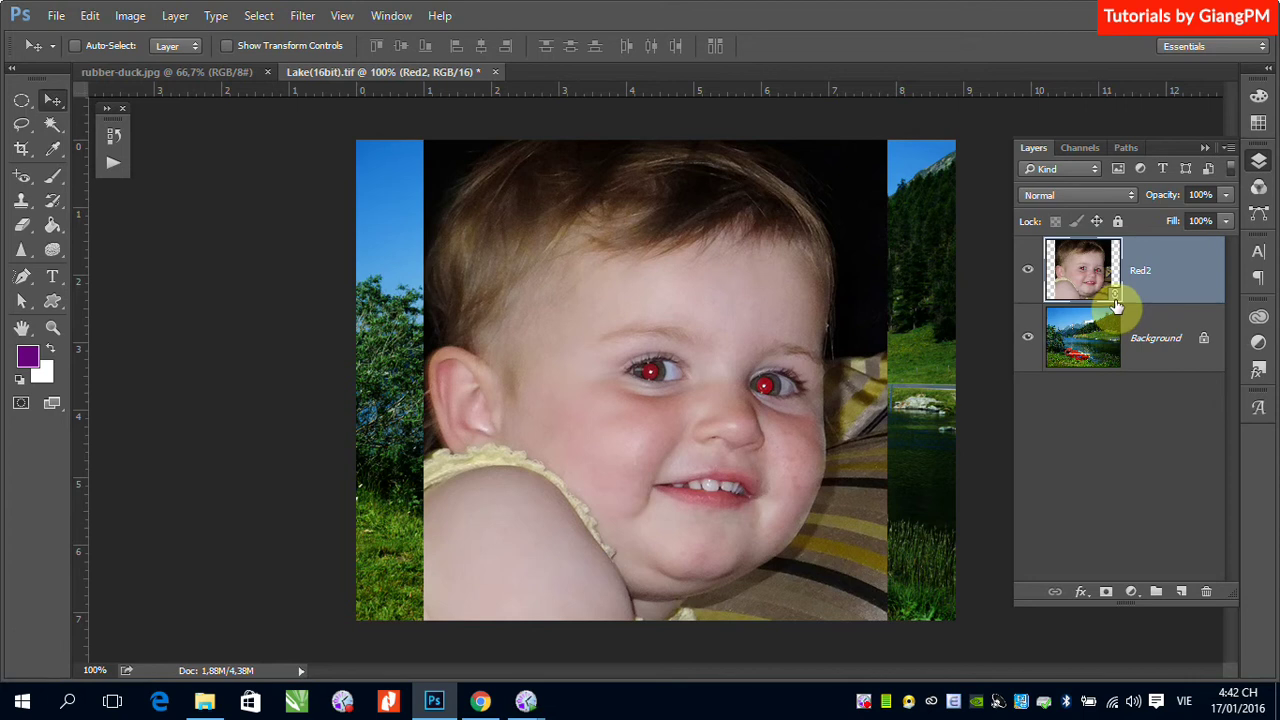
Open Red2.jpg from the Desktop as its own document
left_click(58, 18)
left_click(63, 50)
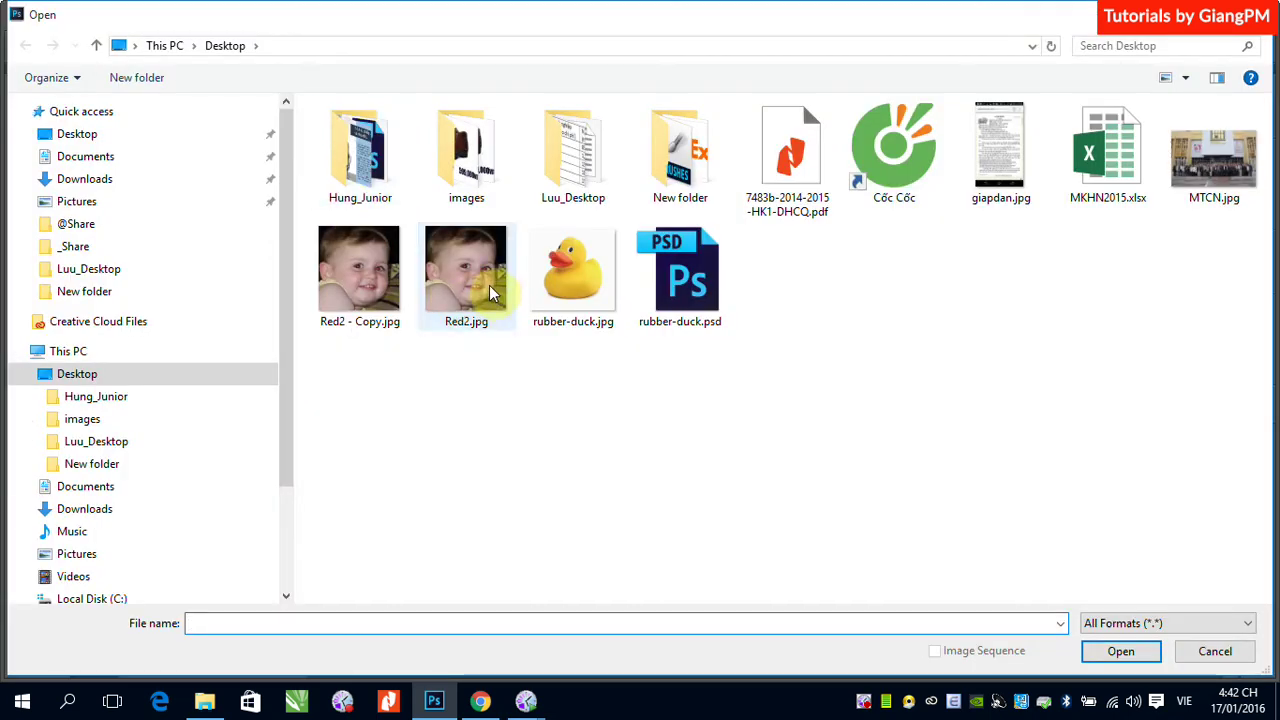
left_click(466, 272)
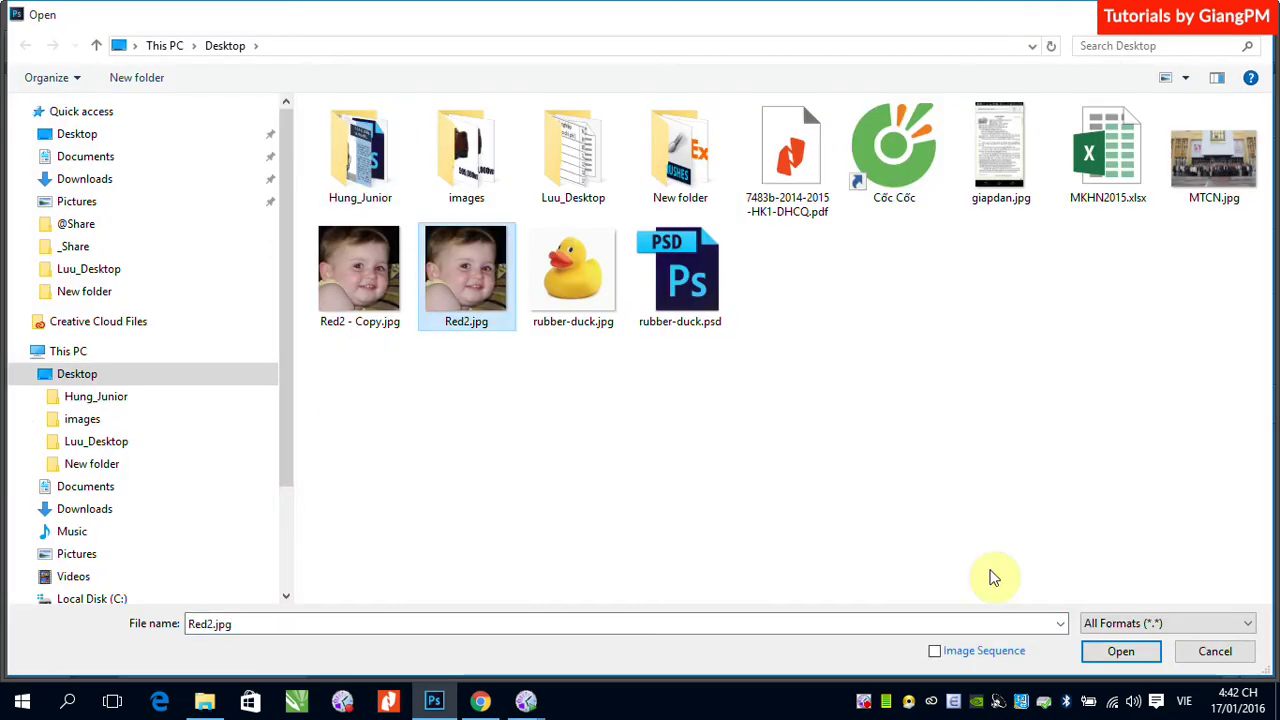
left_click(1118, 651)
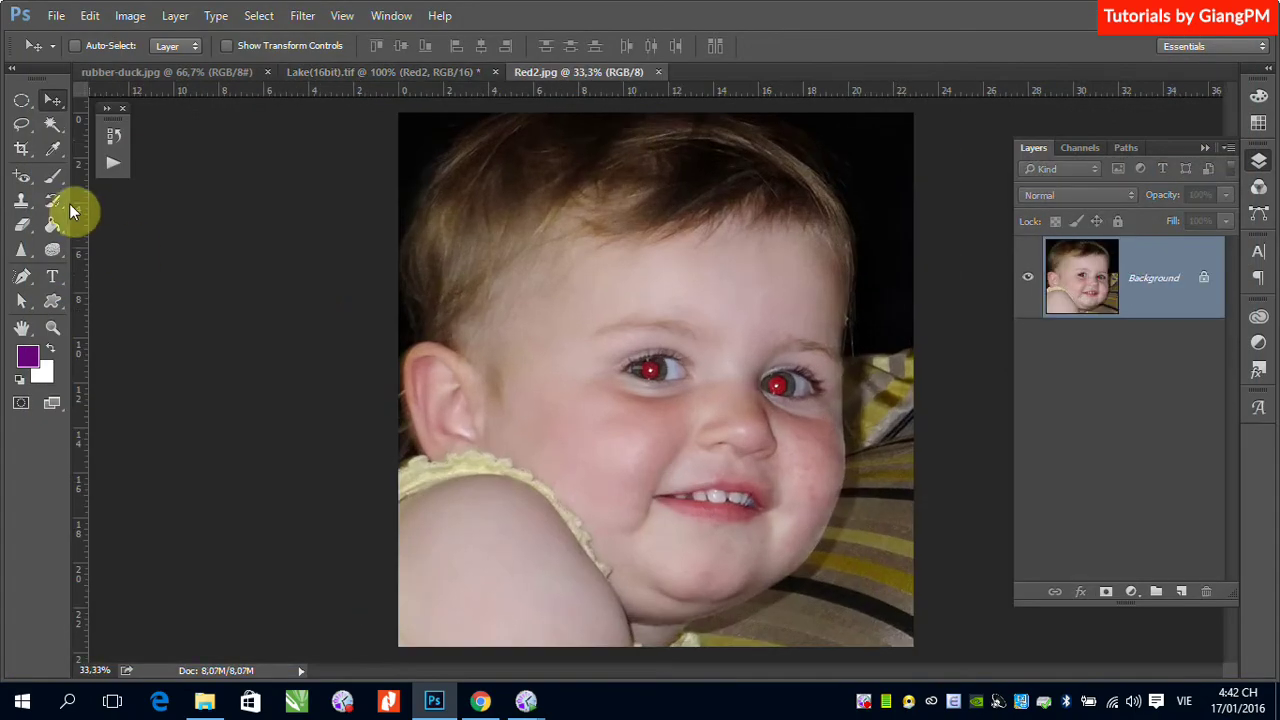
Brush the baby's left red pupil purple in Red2.jpg, then close it, saving changes
left_click(53, 177)
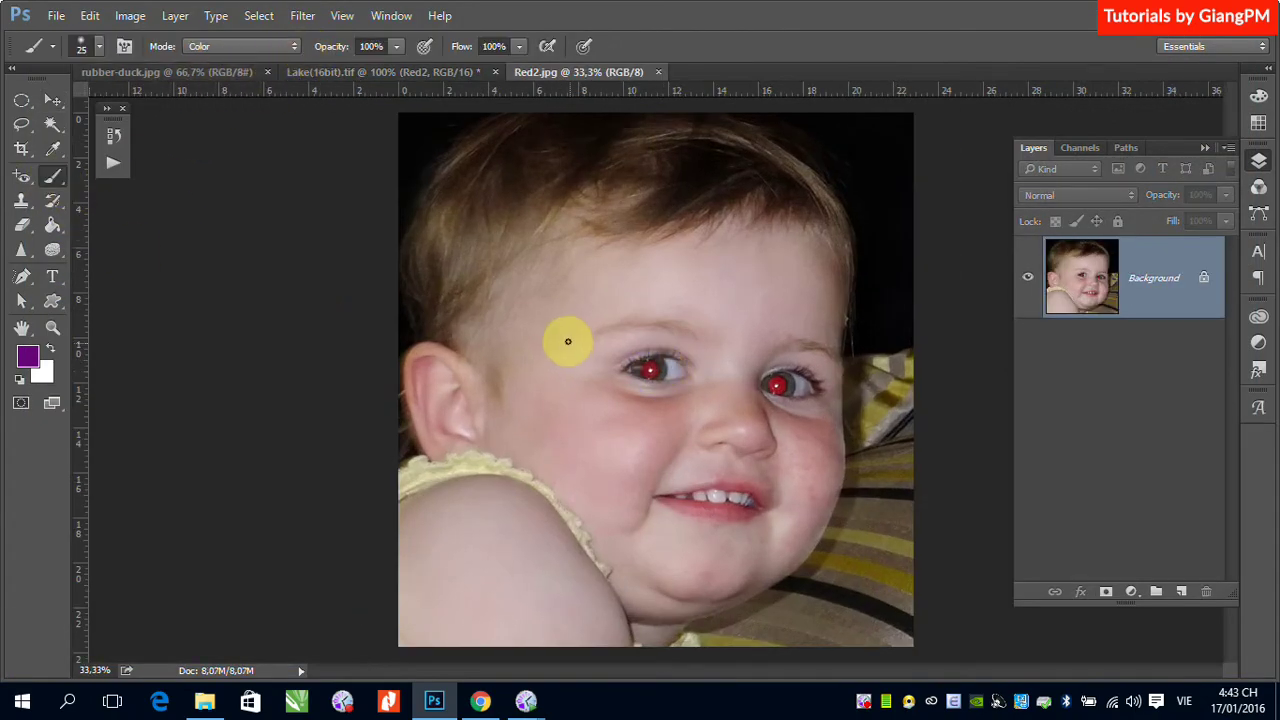
left_click_drag(614, 343, 686, 400)
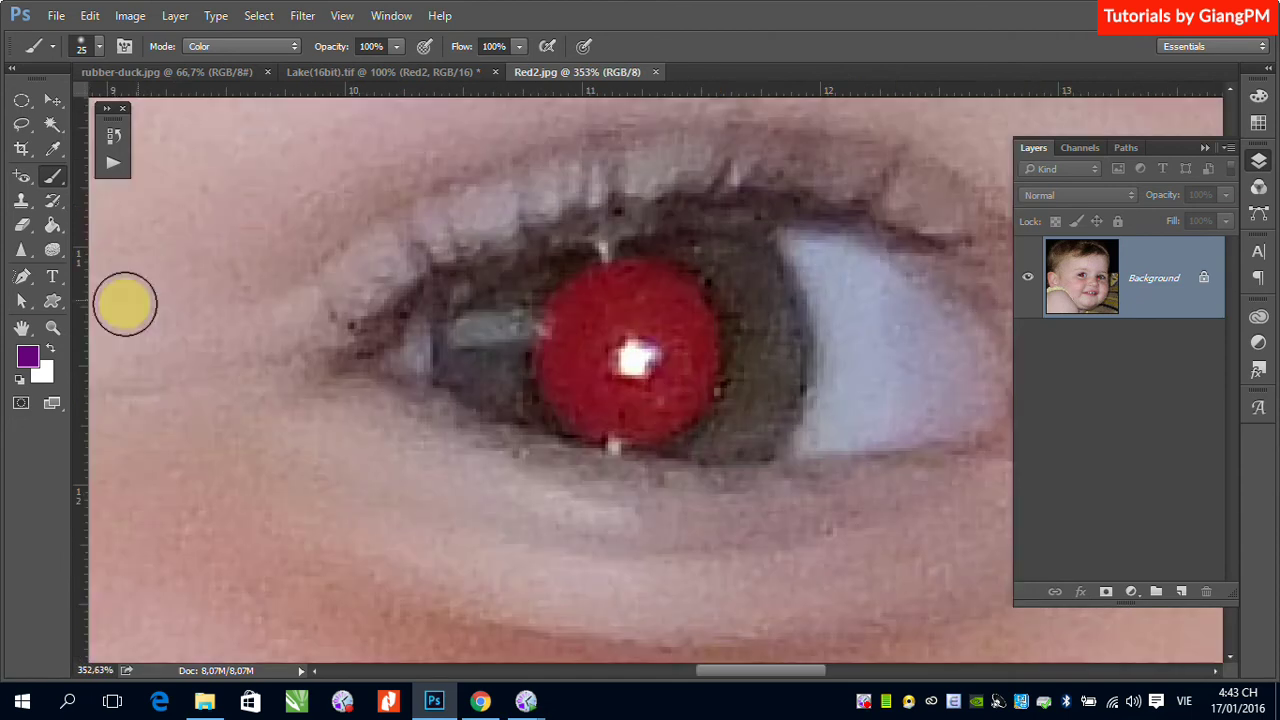
mouse_move(571, 329)
left_mouse_down()
mouse_move(651, 291)
mouse_move(578, 316)
mouse_move(626, 406)
mouse_move(571, 360)
mouse_move(678, 276)
mouse_move(623, 406)
mouse_move(563, 334)
mouse_move(683, 257)
mouse_move(714, 257)
mouse_move(734, 414)
mouse_move(603, 409)
mouse_move(557, 346)
mouse_move(757, 271)
mouse_move(737, 391)
mouse_move(571, 409)
mouse_move(604, 268)
mouse_move(654, 289)
left_mouse_up()
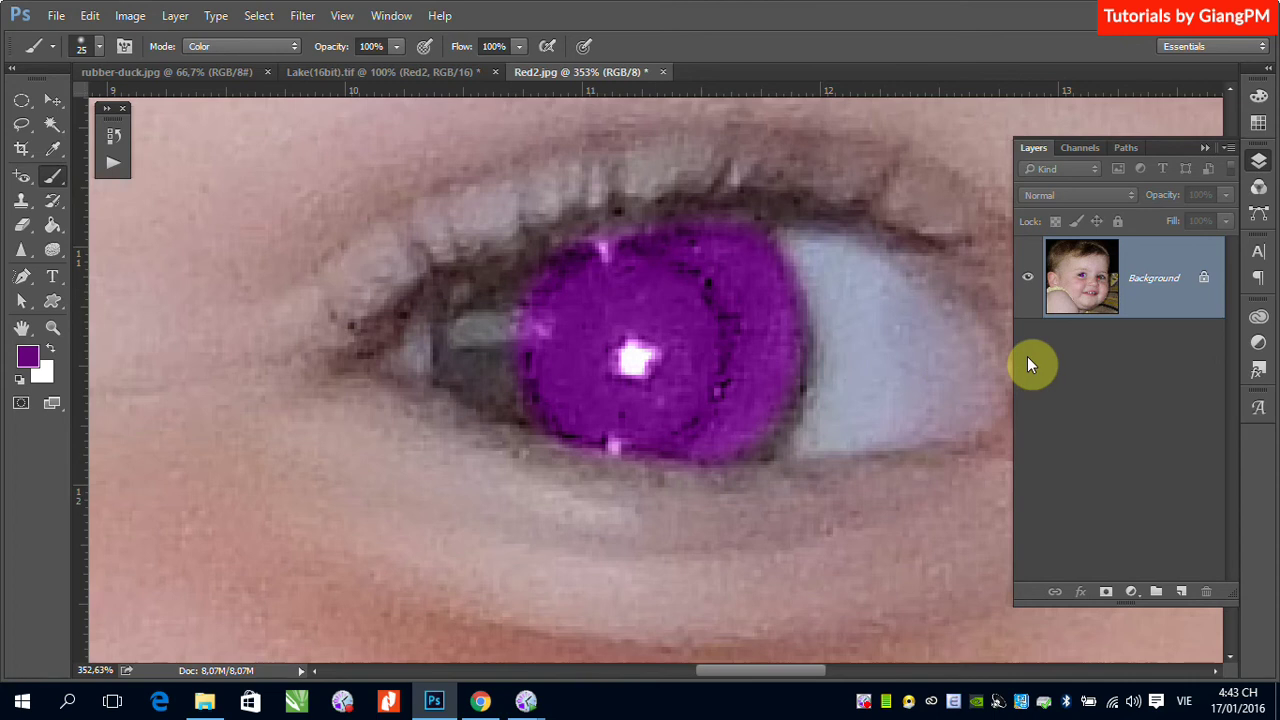
key("ctrl+0")
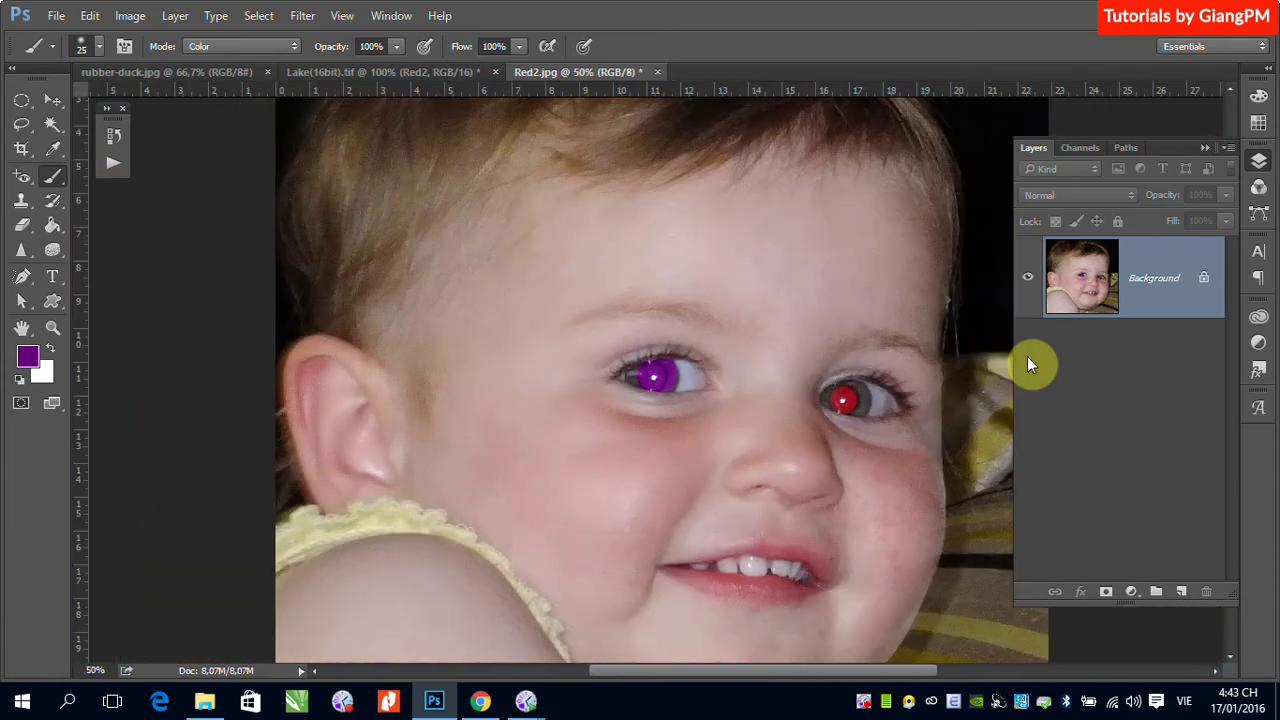
left_click(657, 73)
left_click(518, 286)
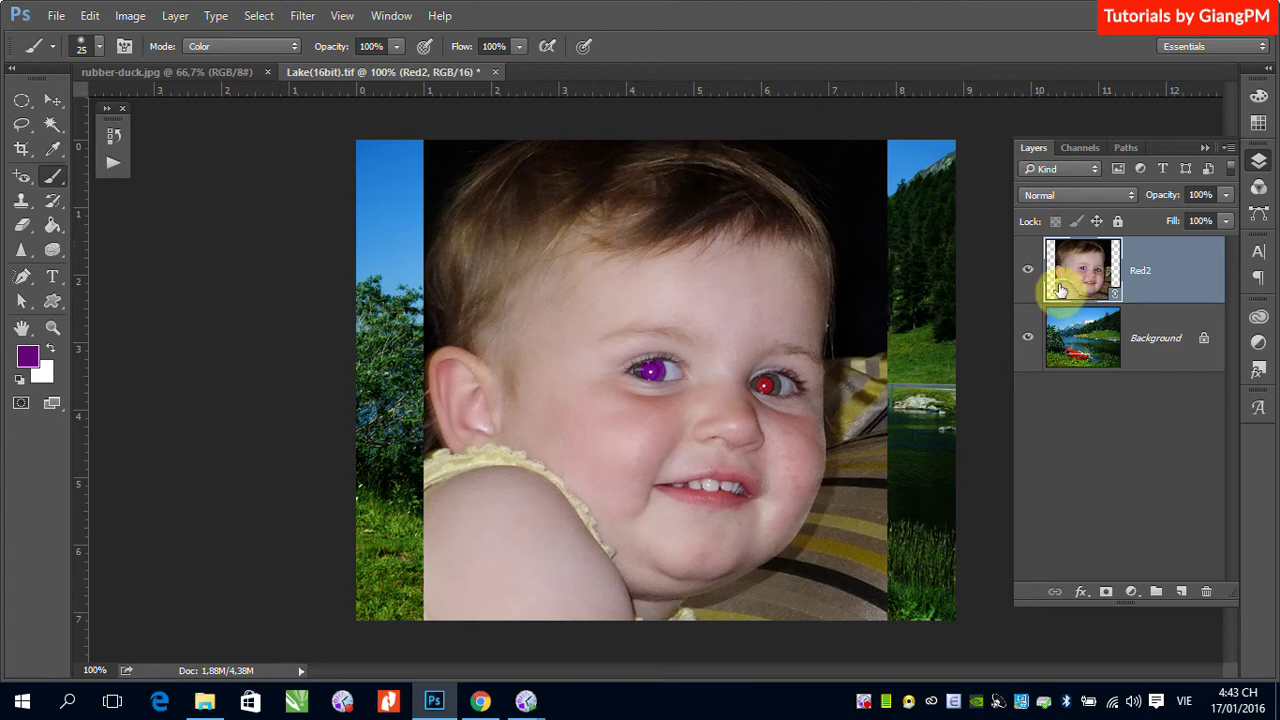
Hide the linked Red2 layer and select the Background layer
left_click(1027, 269)
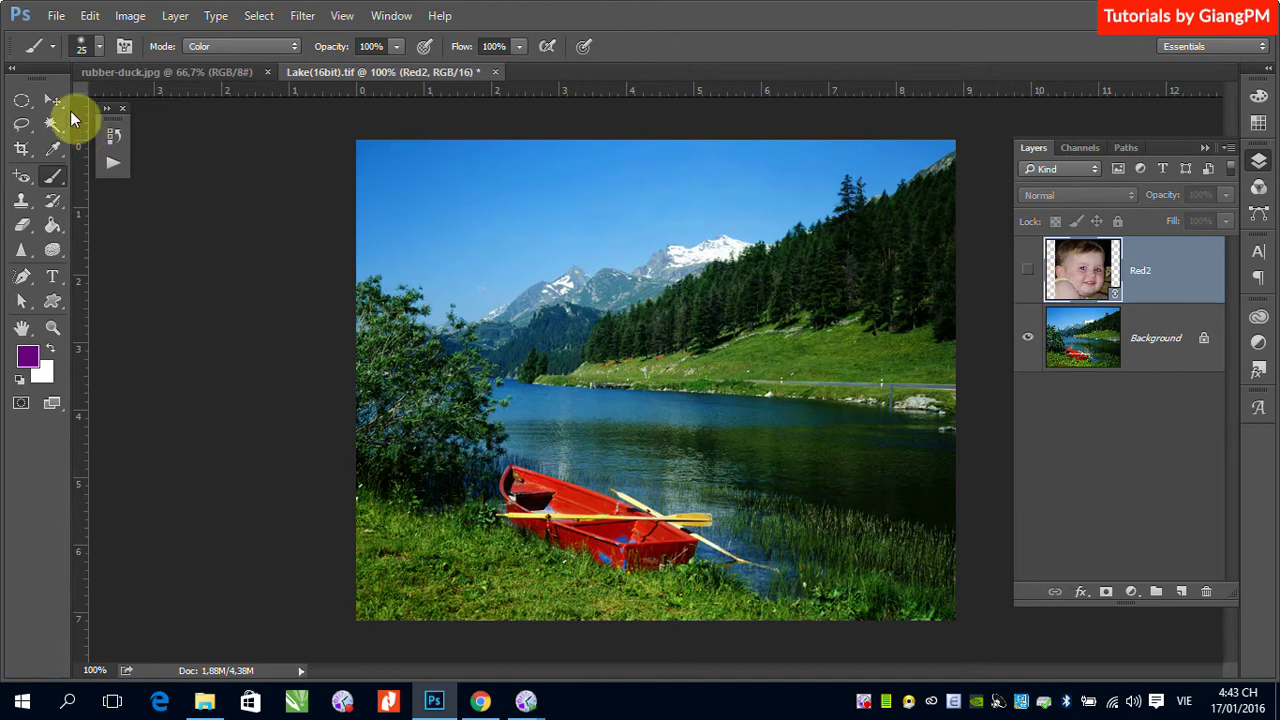
left_click(1202, 345)
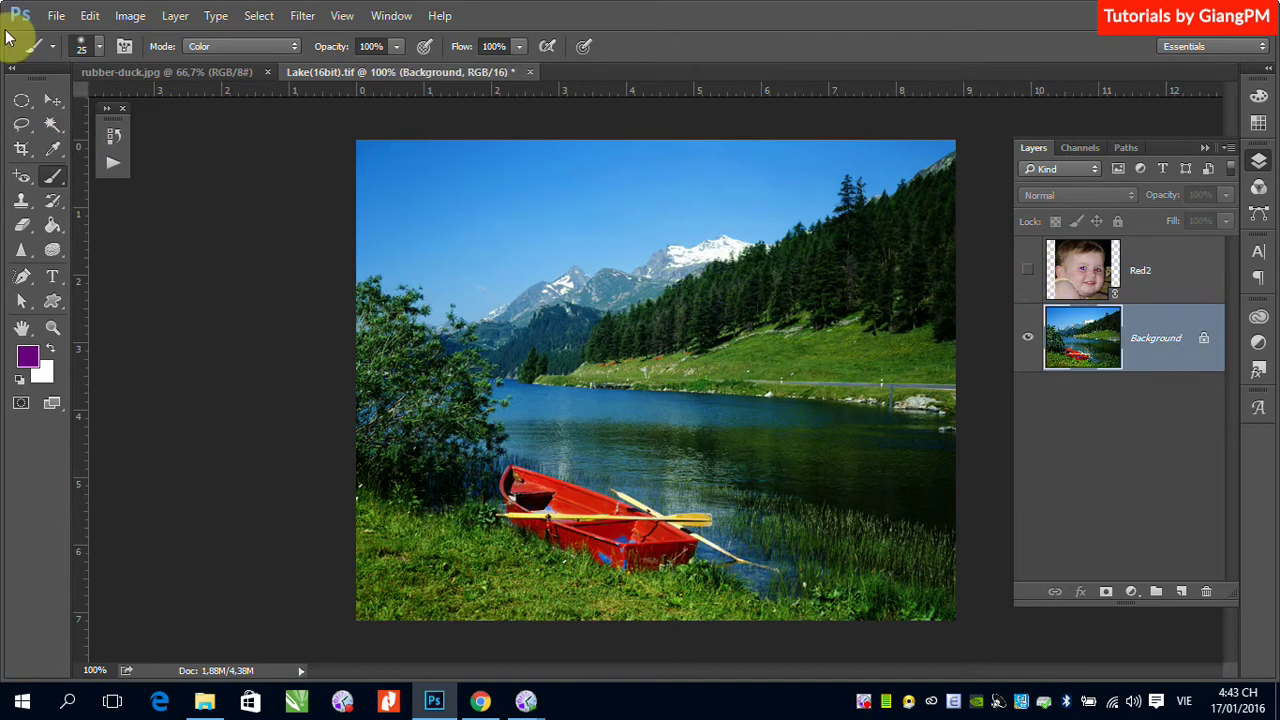
left_click(57, 16)
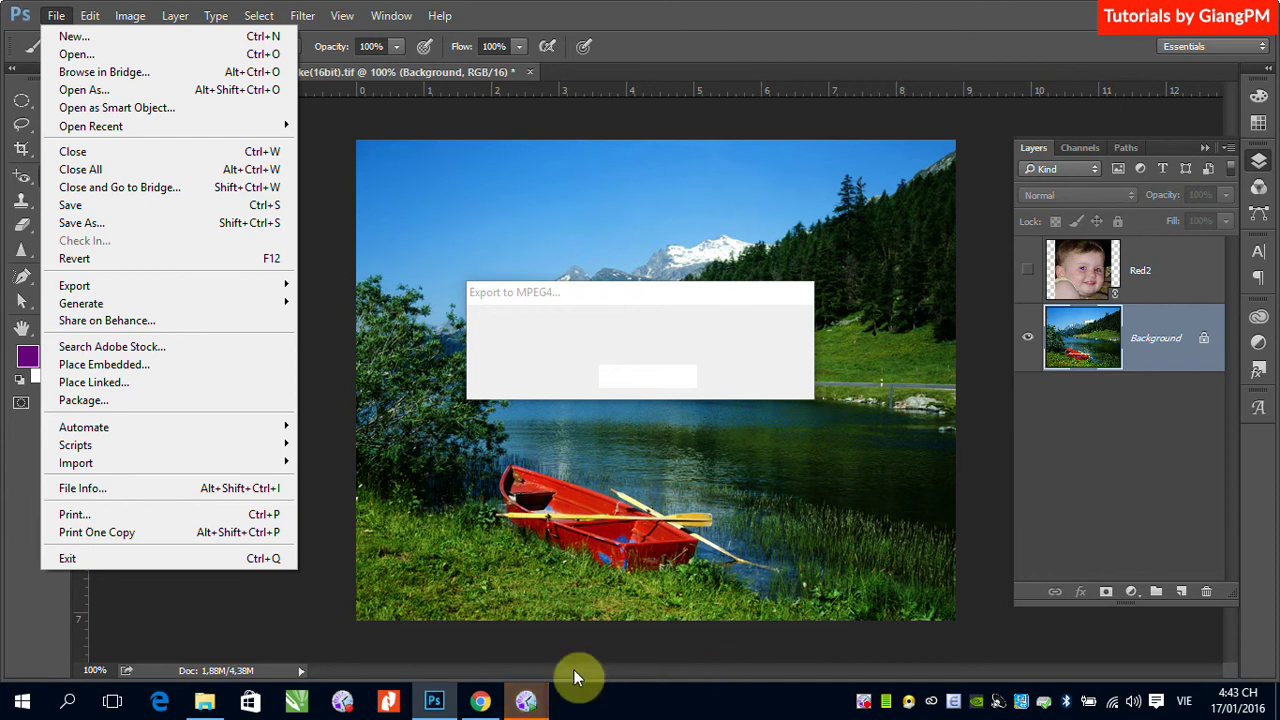
left_click(403, 644)
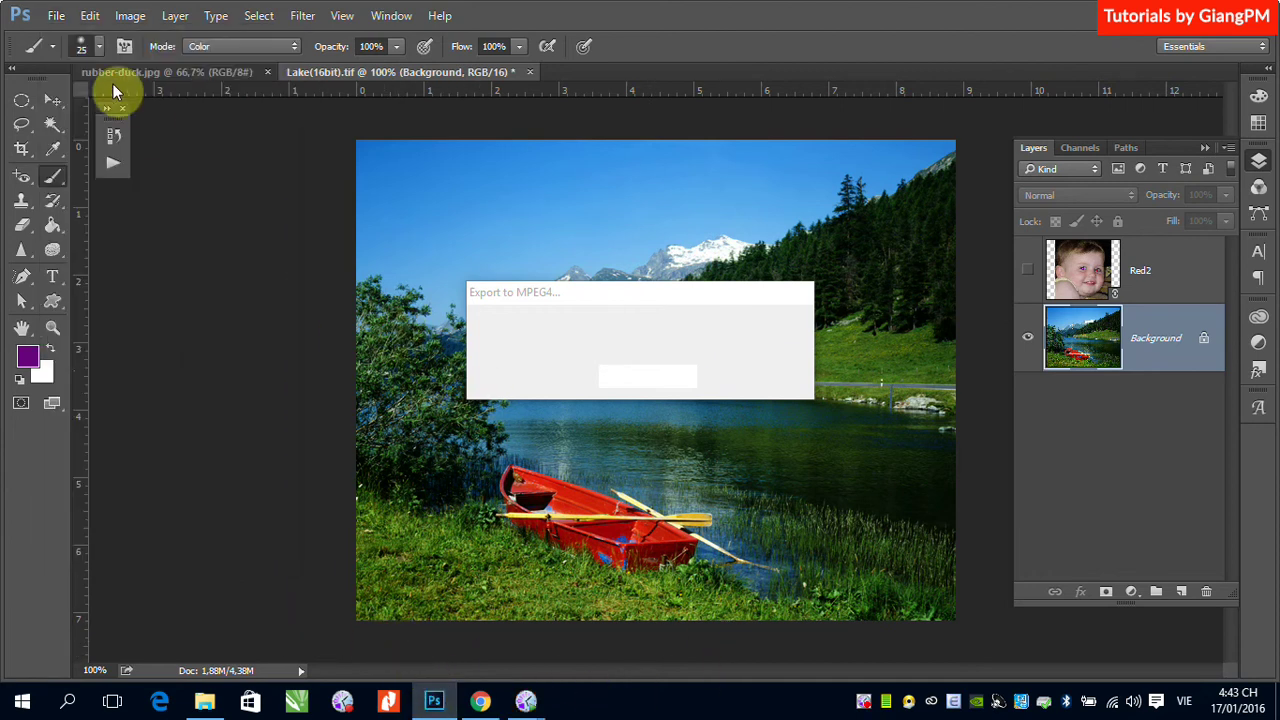
Drag the frozen Export to MPEG4 window to the lower right, off the lake image
left_click(53, 100)
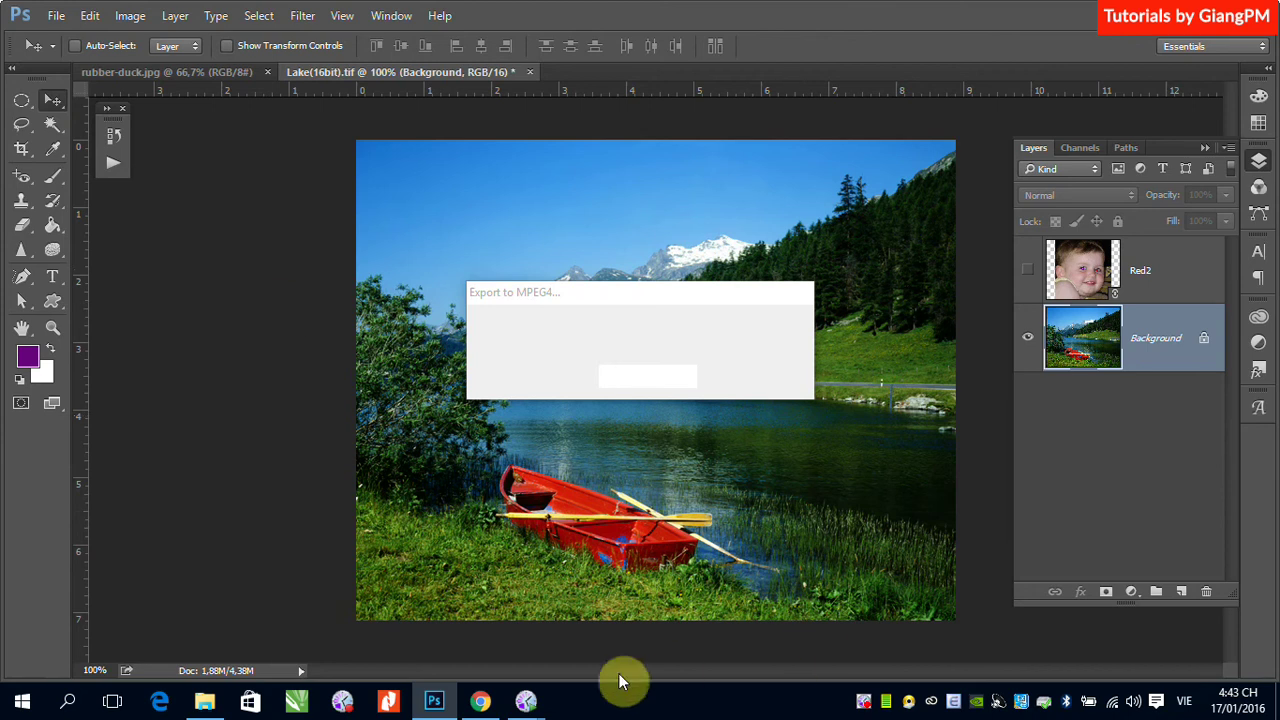
mouse_move(525, 700)
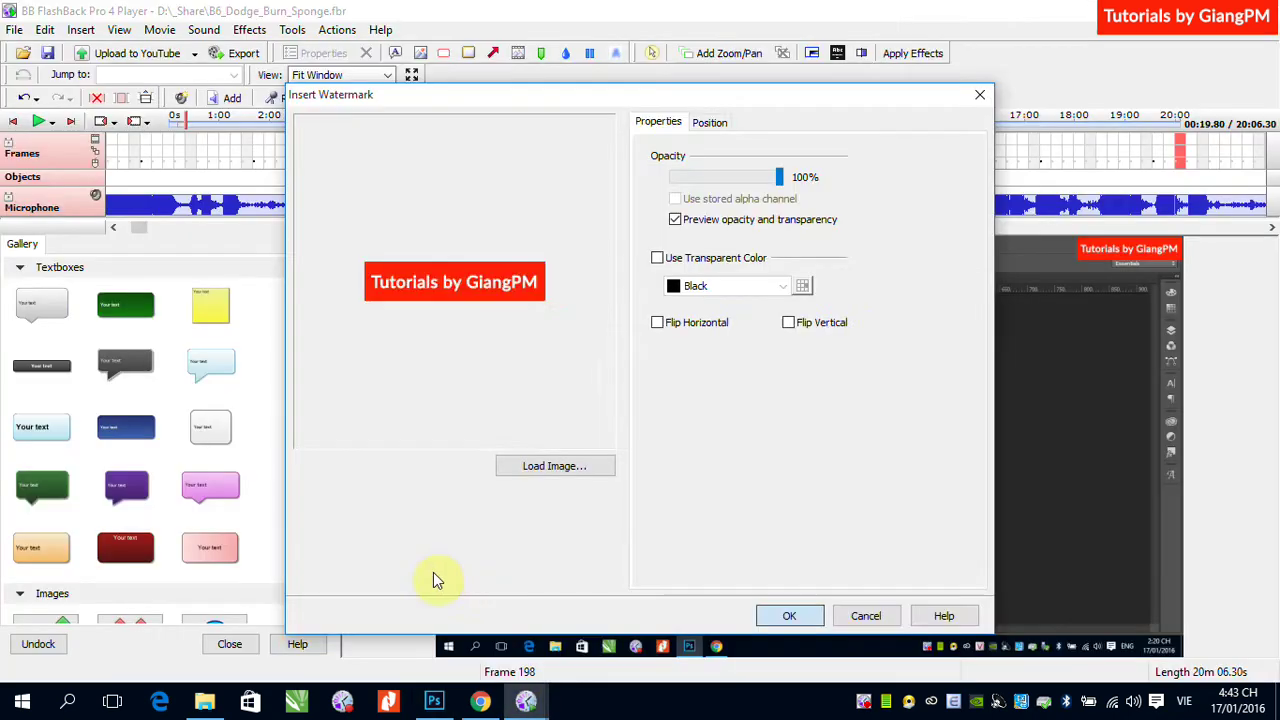
left_click(405, 613)
left_click(434, 700)
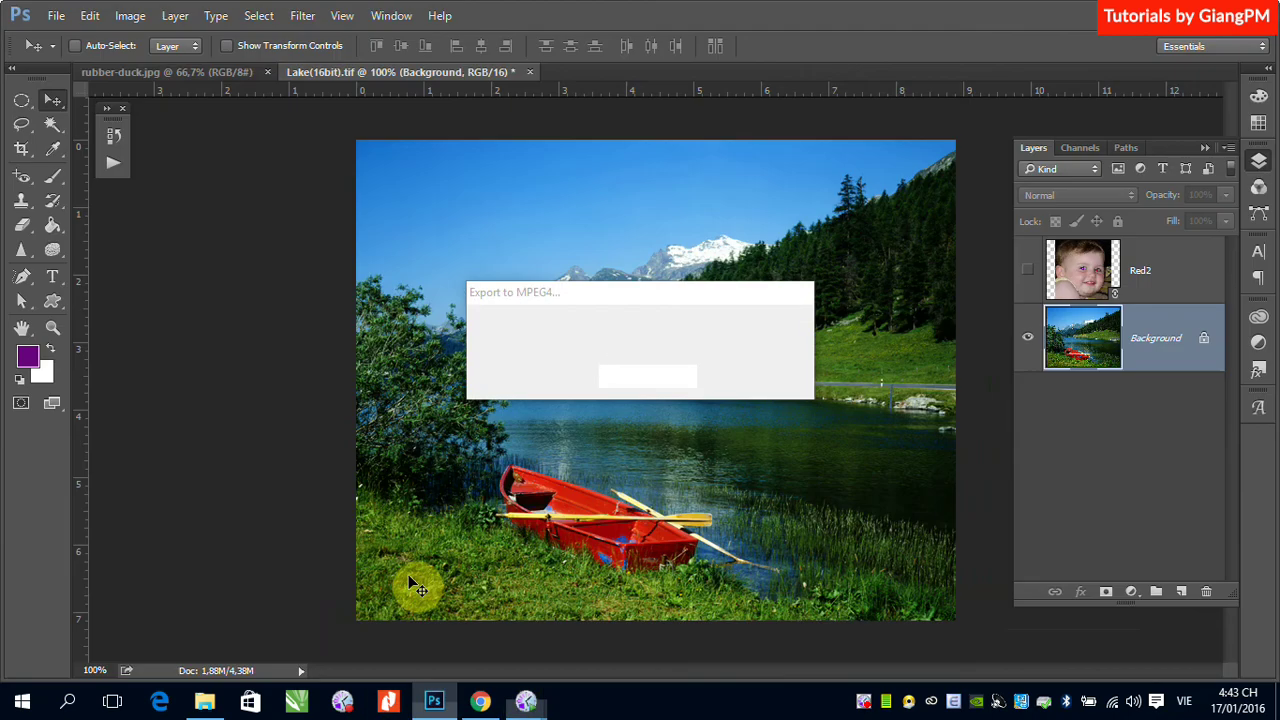
left_click_drag(684, 300, 1001, 574)
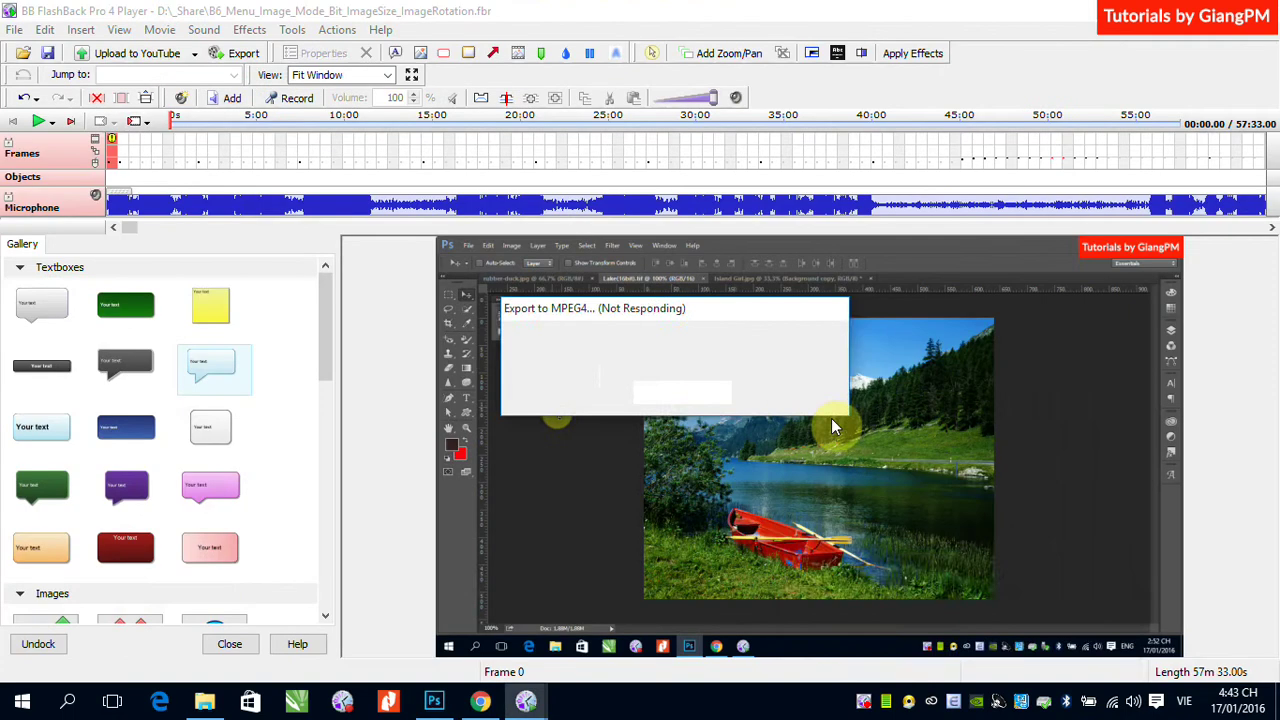
left_click(434, 700)
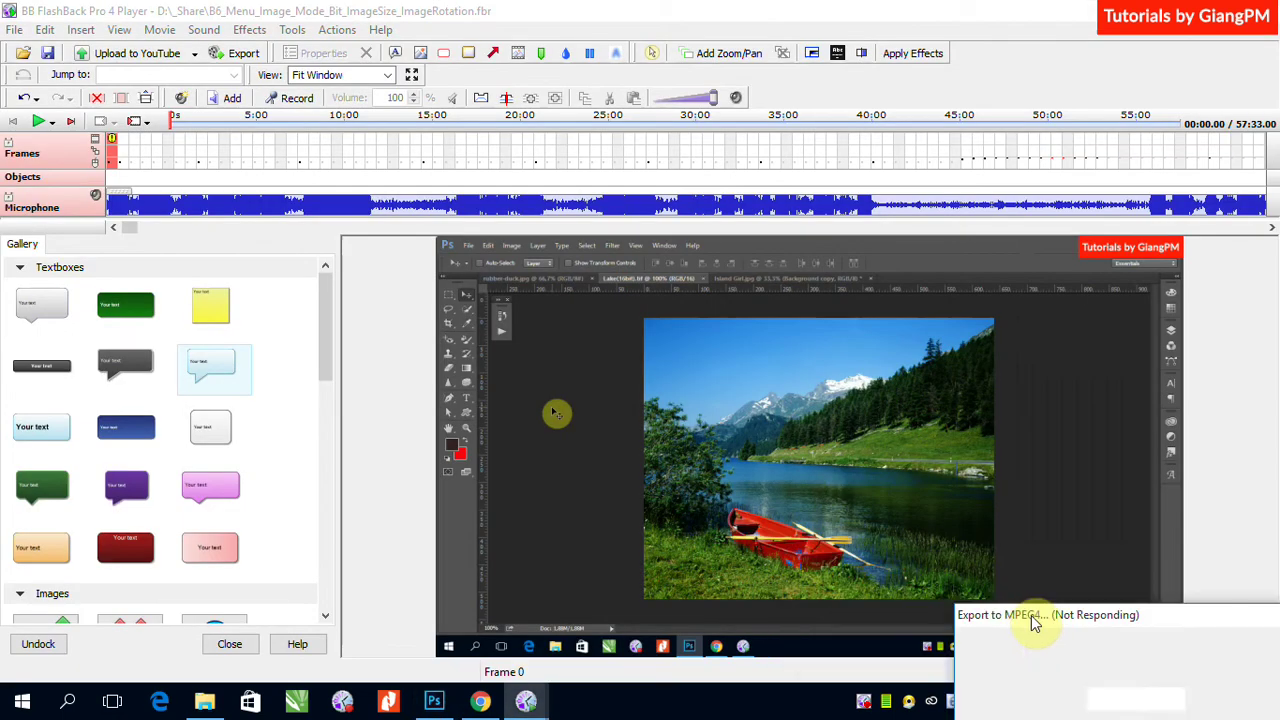
left_click_drag(855, 571, 1128, 633)
left_click(434, 700)
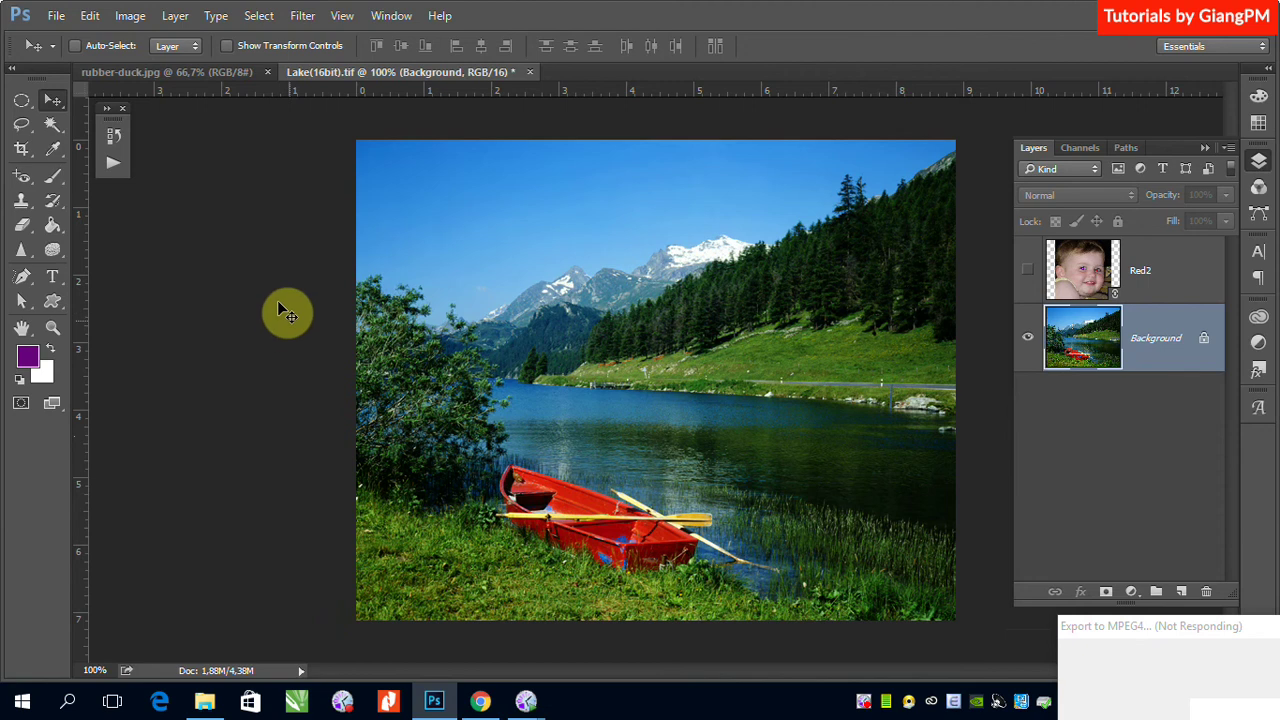
left_click(54, 15)
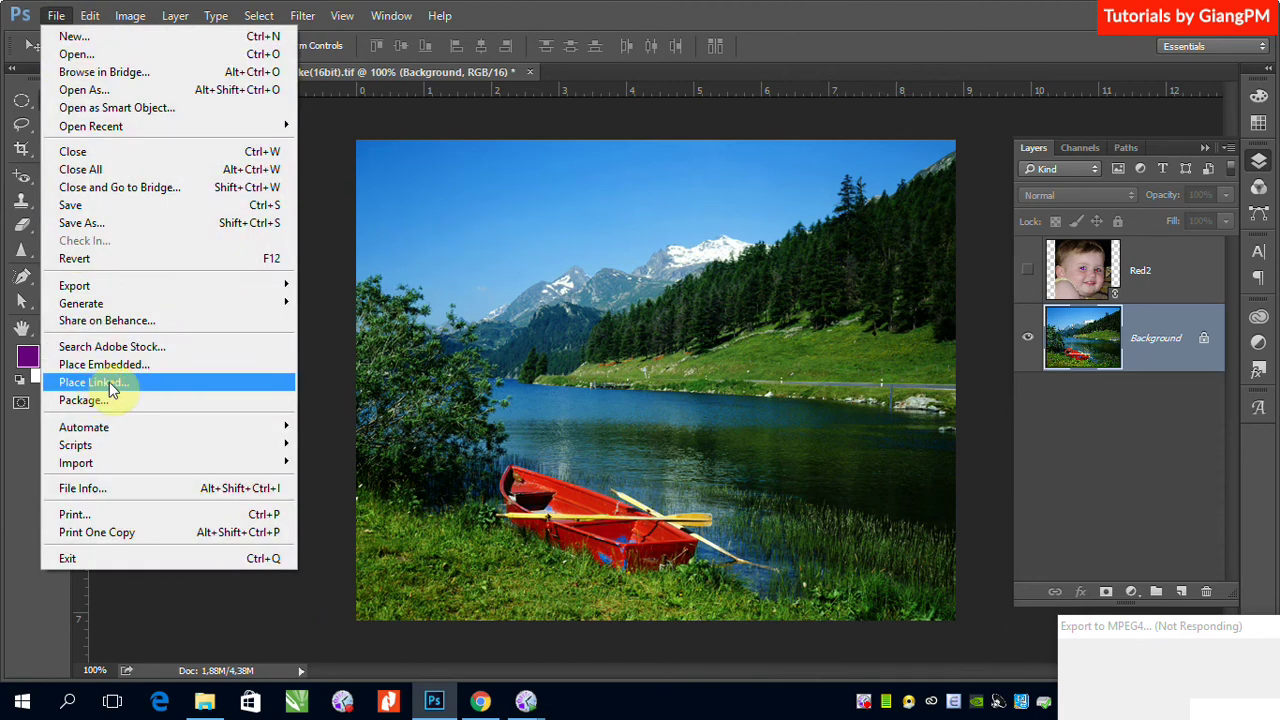
Place Red2 - Copy.jpg as a visible embedded layer in the lake document
left_click(110, 367)
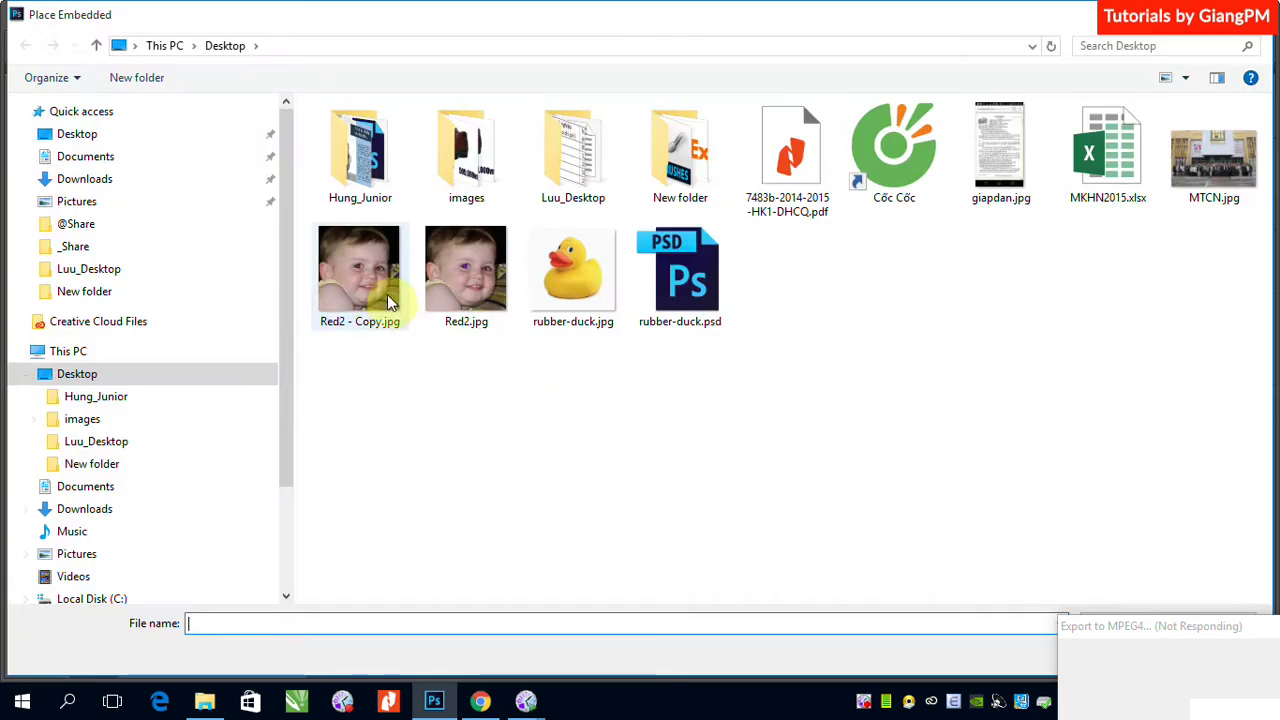
left_click(365, 288)
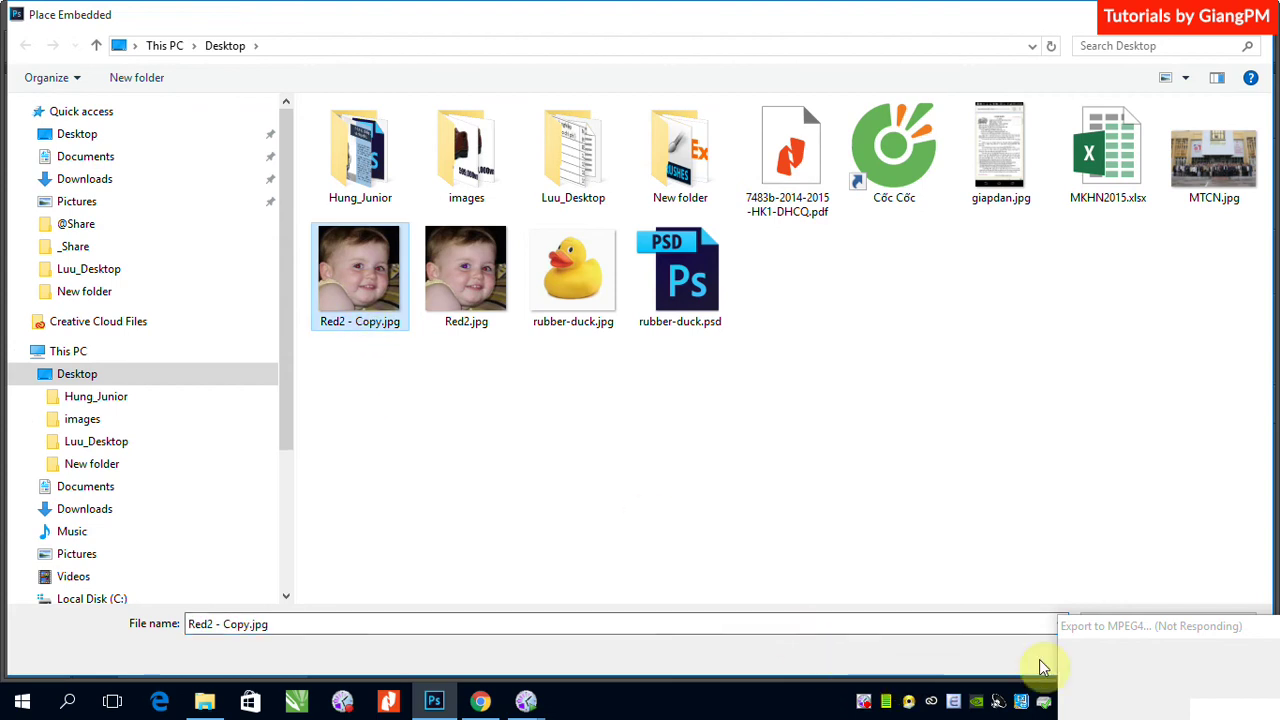
double_click(374, 297)
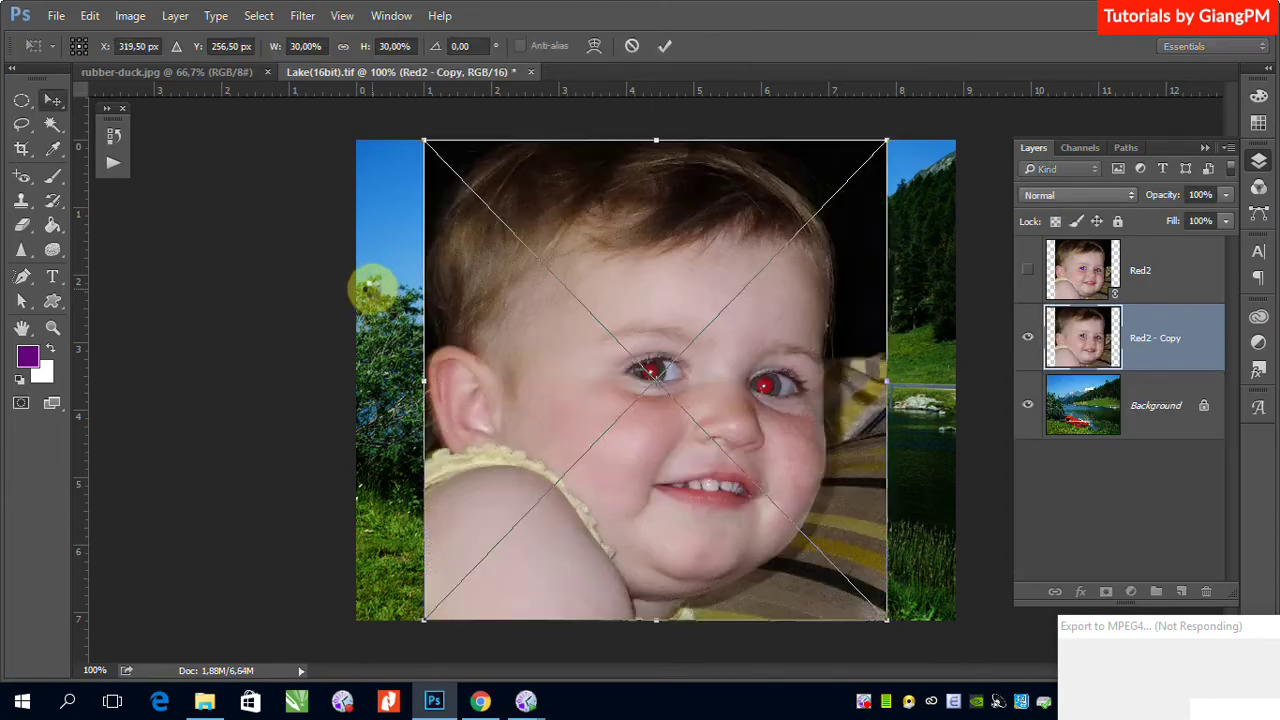
key("Return")
left_click(1026, 337)
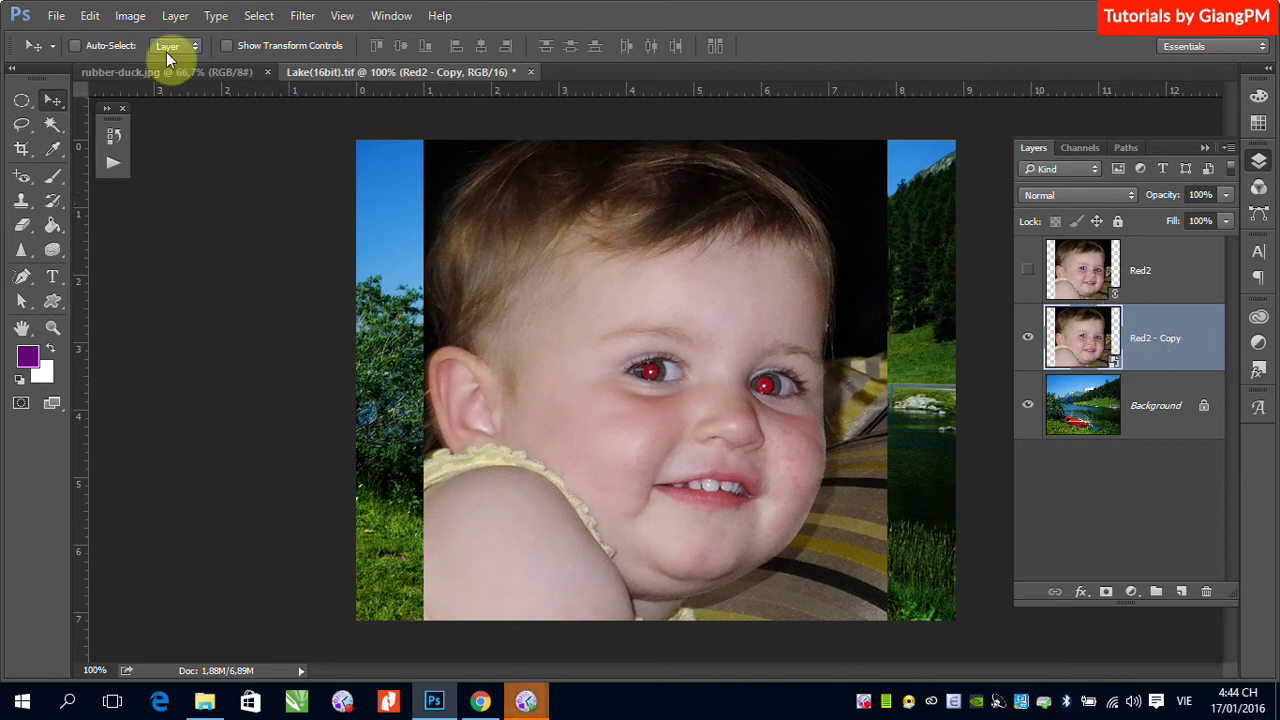
Open Red2 - Copy.jpg as its own document
left_click(59, 22)
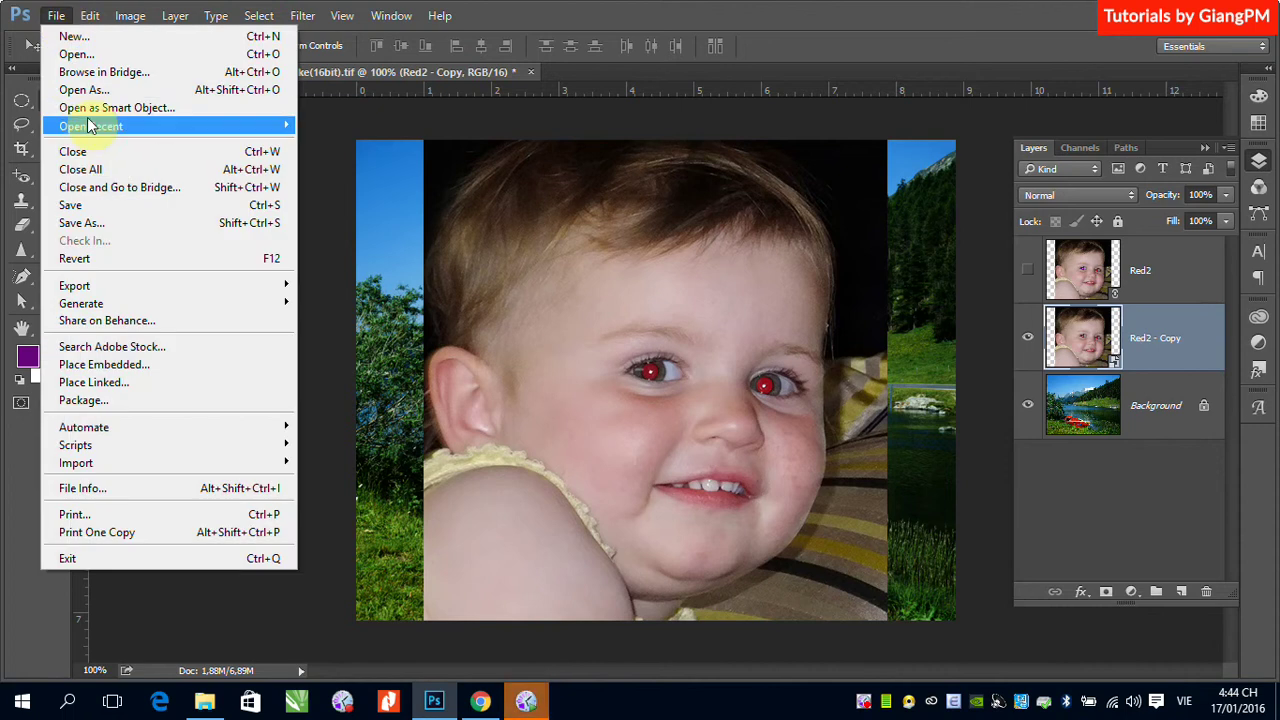
left_click(76, 55)
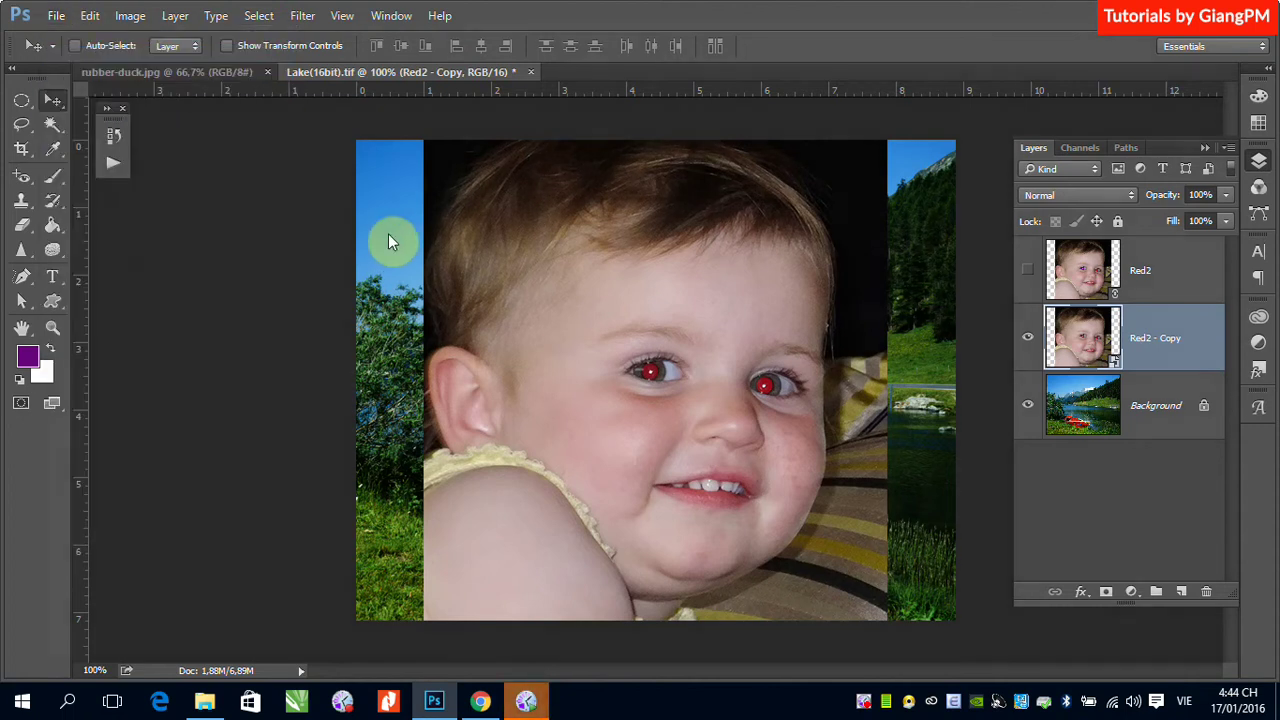
left_click(350, 275)
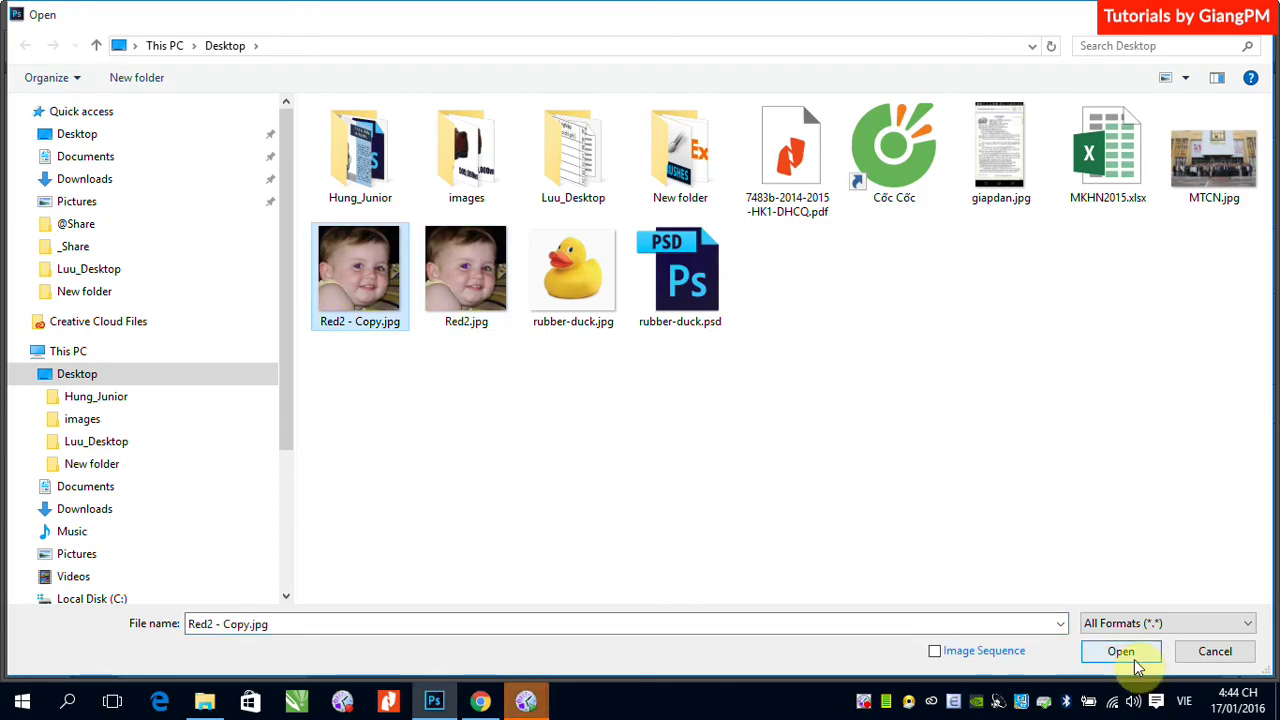
left_click(1134, 656)
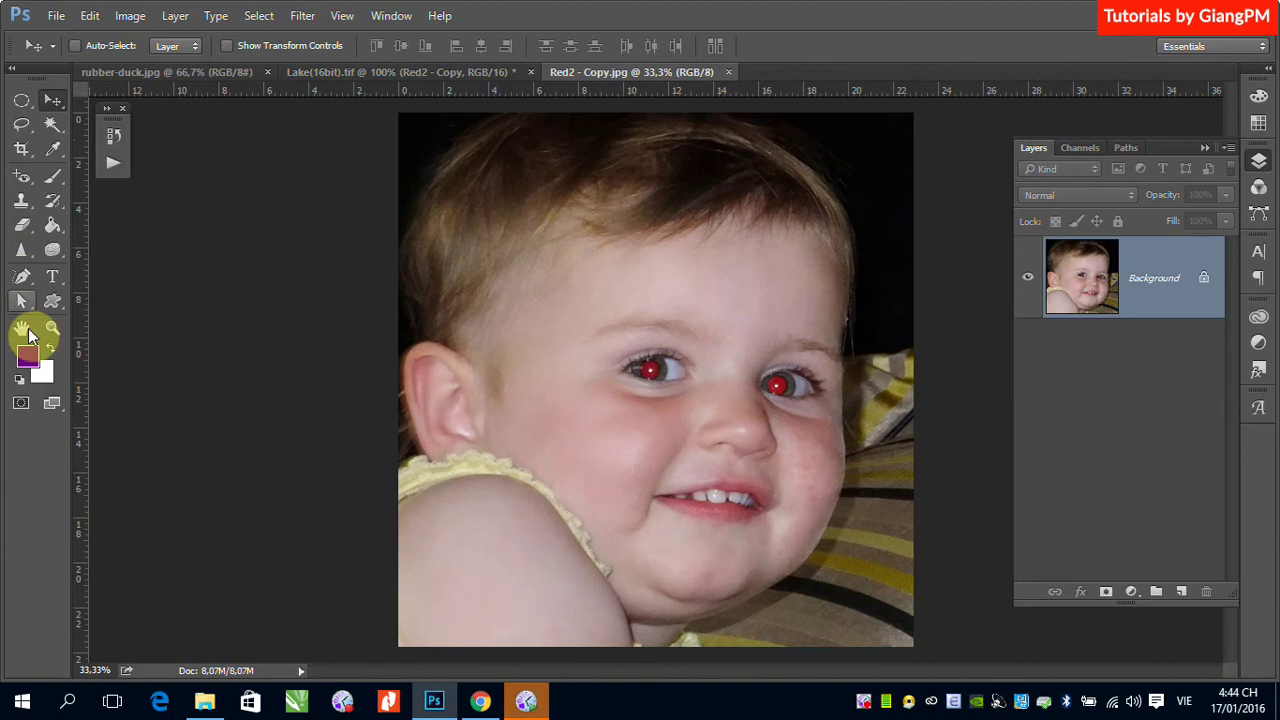
Set the foreground colour to bright green #2ef806
left_click(27, 357)
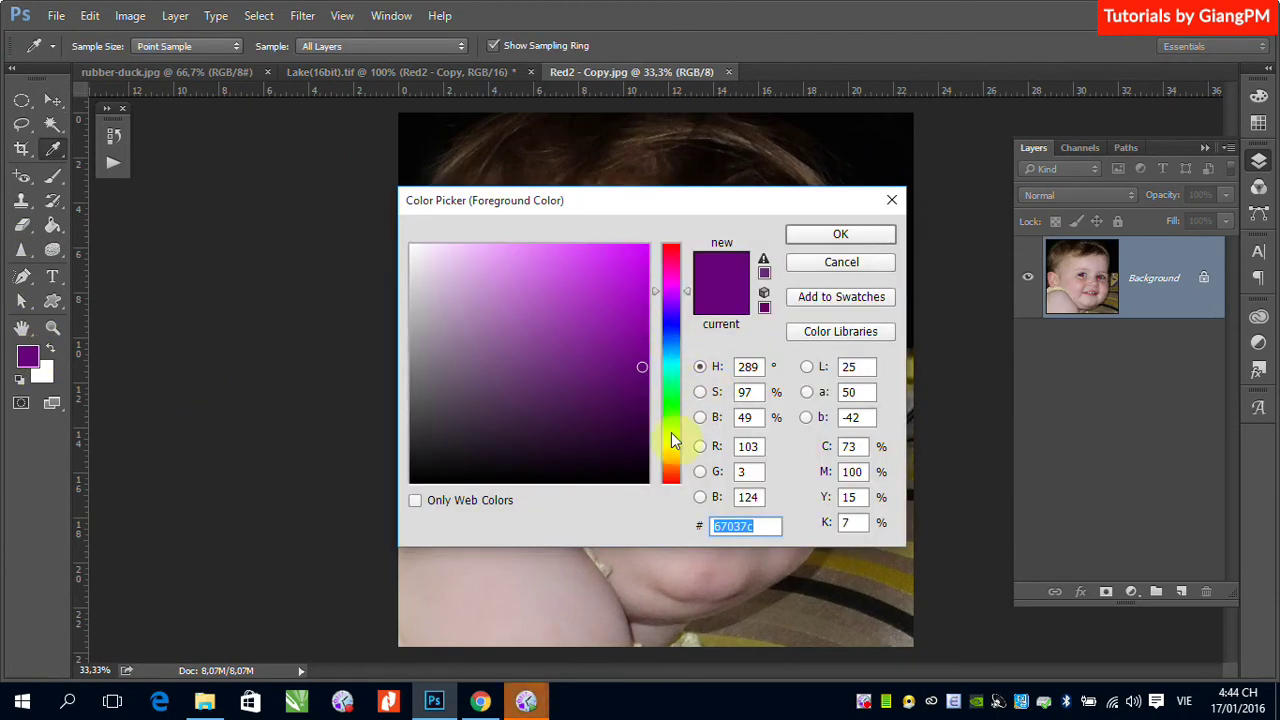
left_click(671, 412)
left_click_drag(634, 300, 643, 251)
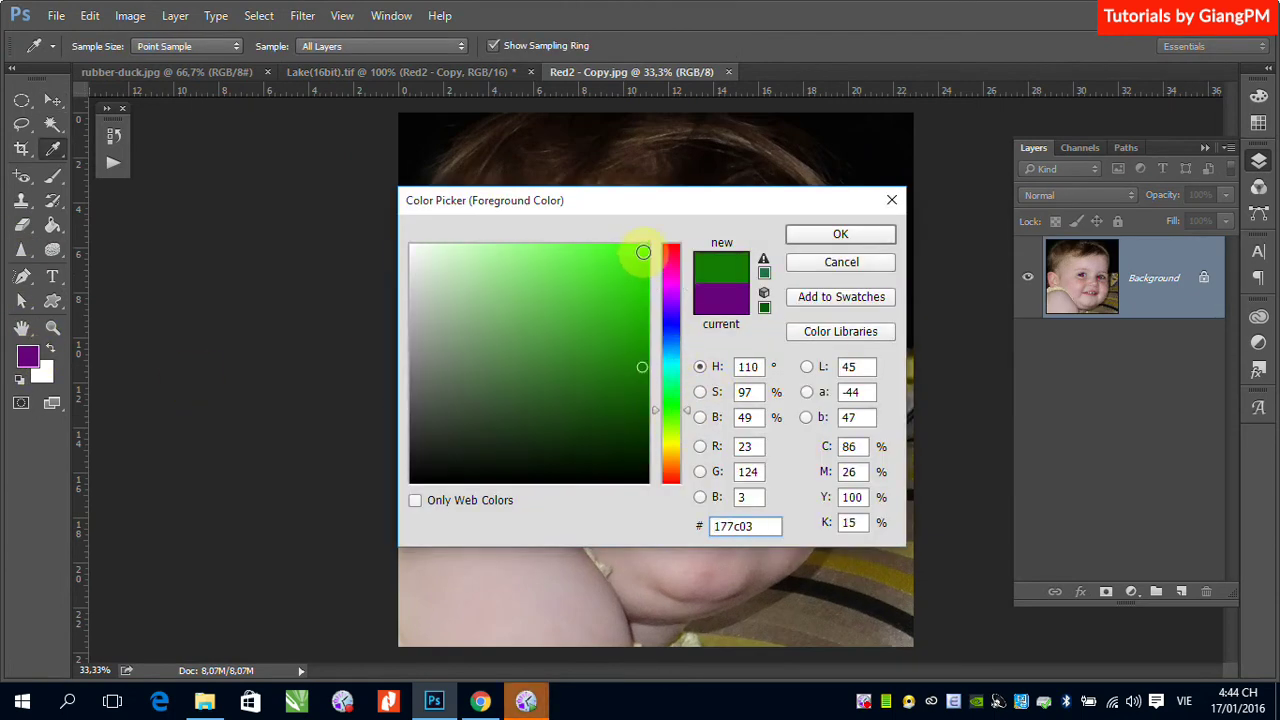
left_click(838, 234)
Shrink the brush and start painting the left red pupil green
key("v")
left_click(48, 182)
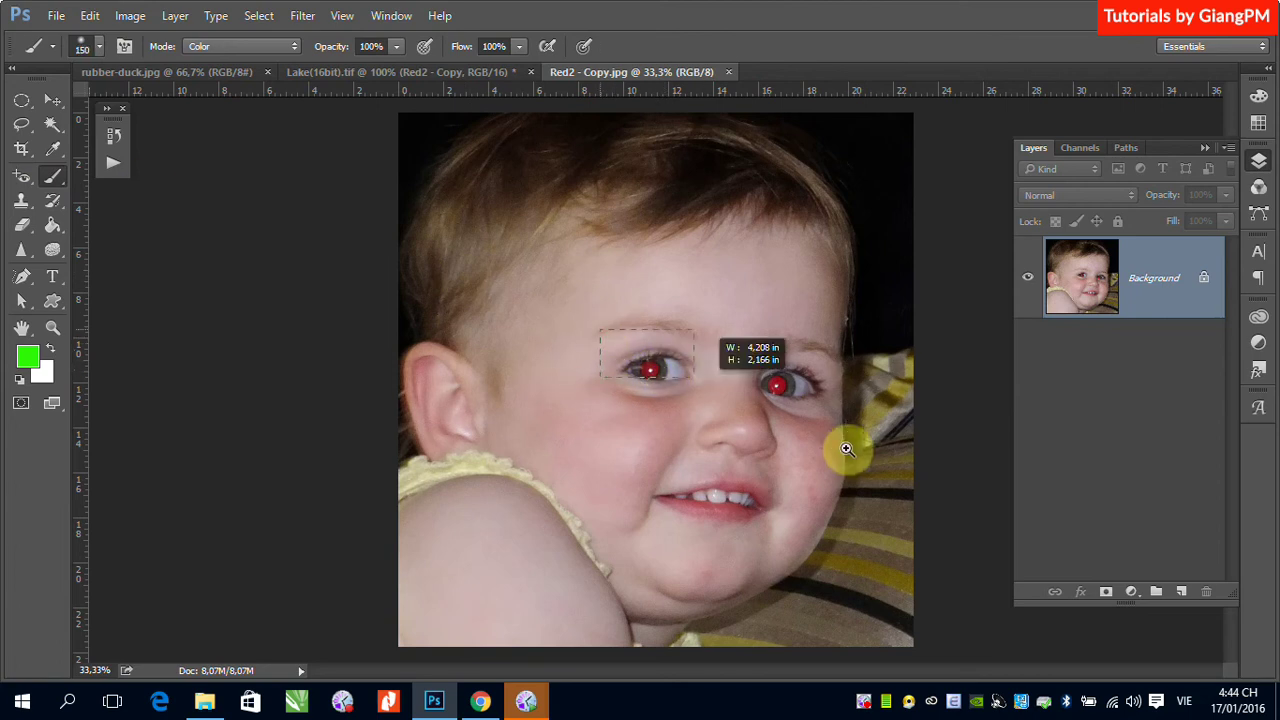
scroll(741, 391, "up", 5)
key("bracketleft")
key("bracketleft")
key("bracketleft")
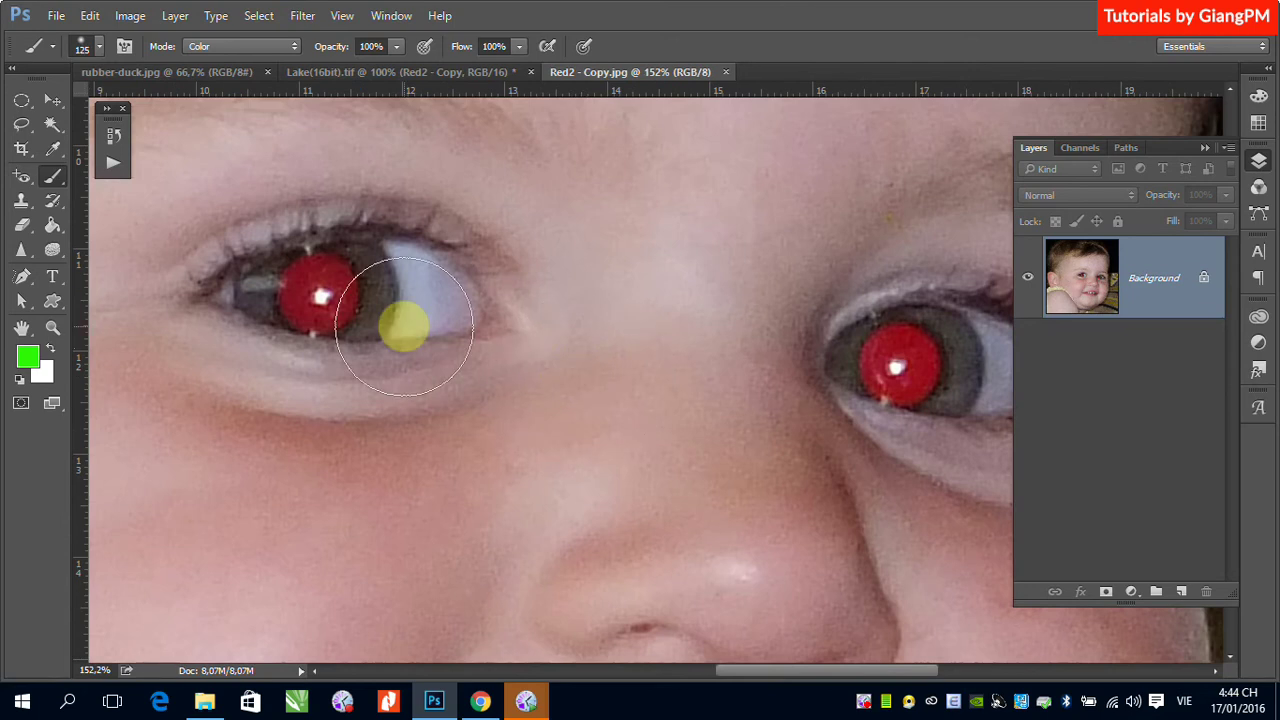
left_click(317, 293)
key("ctrl+z")
left_click(286, 287)
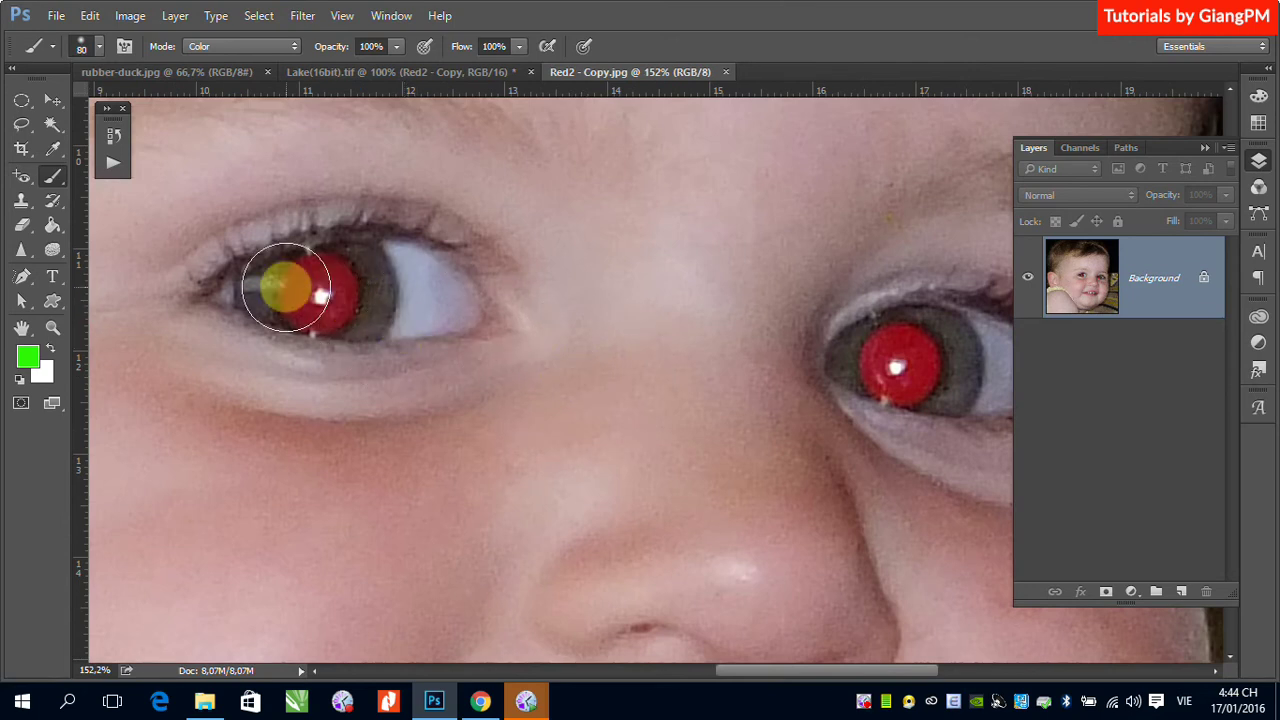
Paint both red pupils green, then close Red2 - Copy.jpg, saving changes
key("bracketleft")
key("bracketleft")
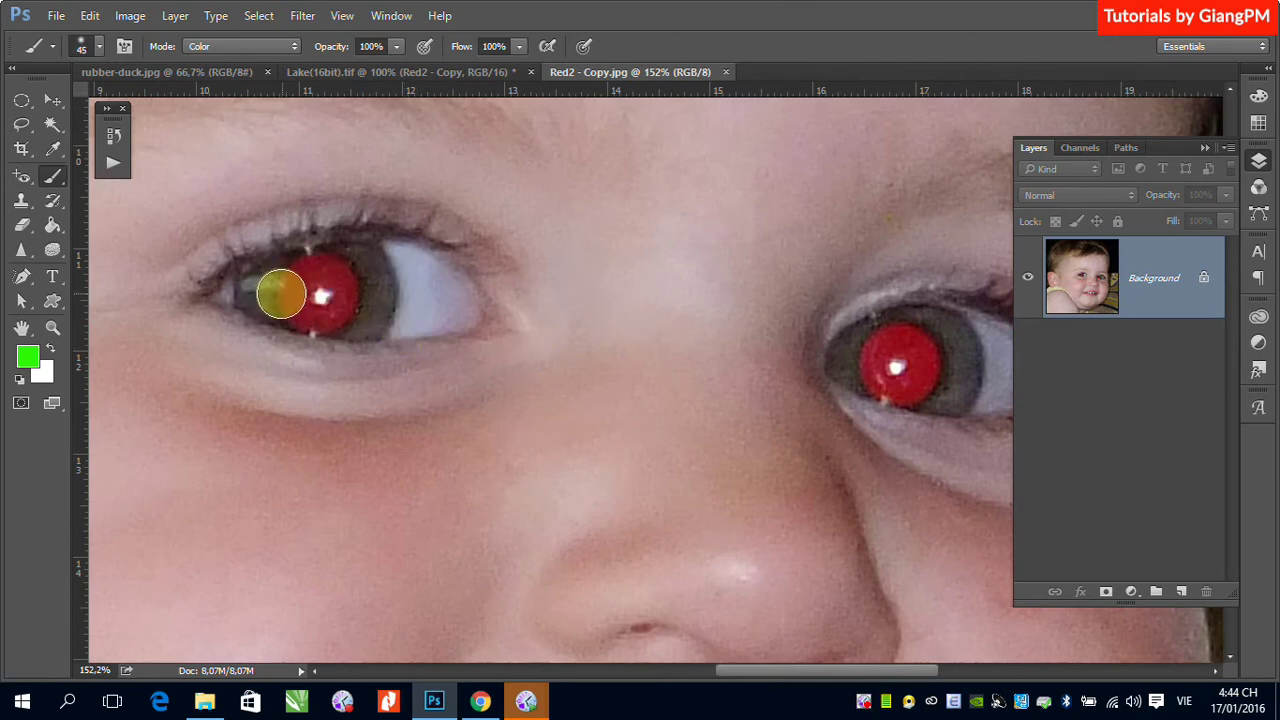
mouse_move(277, 289)
left_mouse_down()
mouse_move(330, 267)
mouse_move(349, 306)
mouse_move(300, 300)
left_mouse_up()
mouse_move(851, 361)
left_mouse_down()
mouse_move(886, 334)
mouse_move(954, 354)
mouse_move(874, 371)
mouse_move(921, 379)
left_mouse_up()
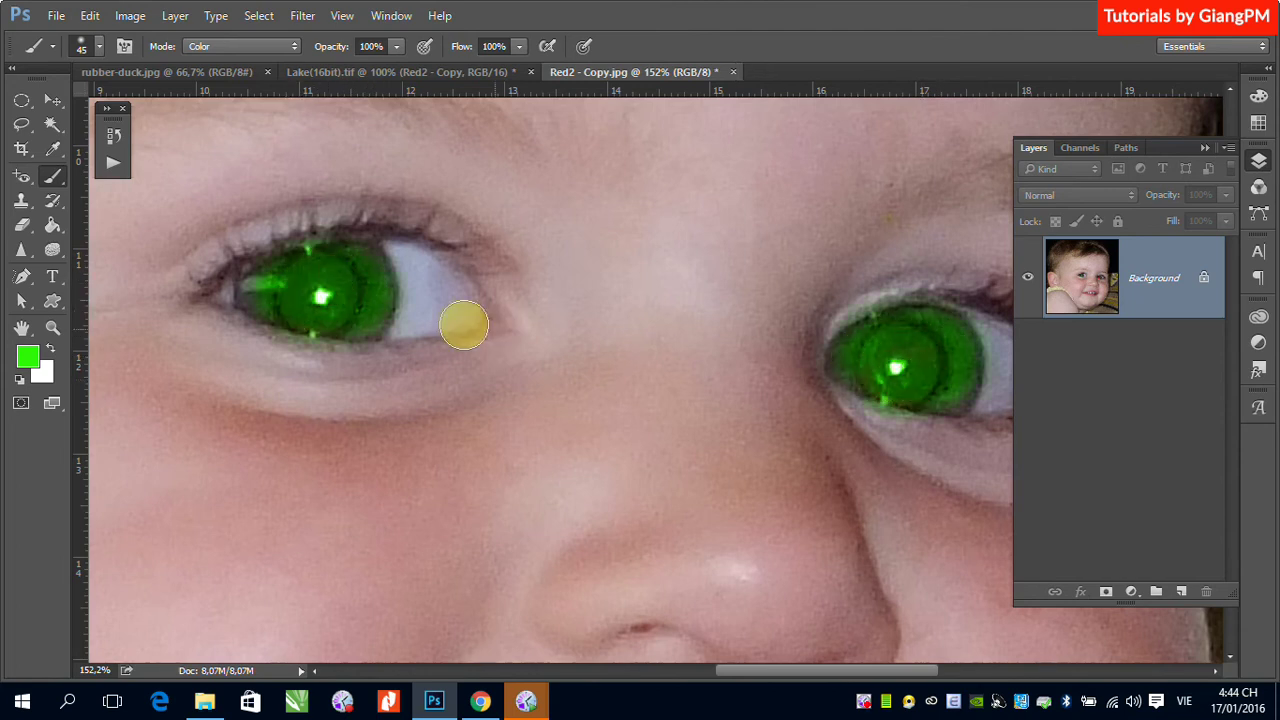
left_click(733, 72)
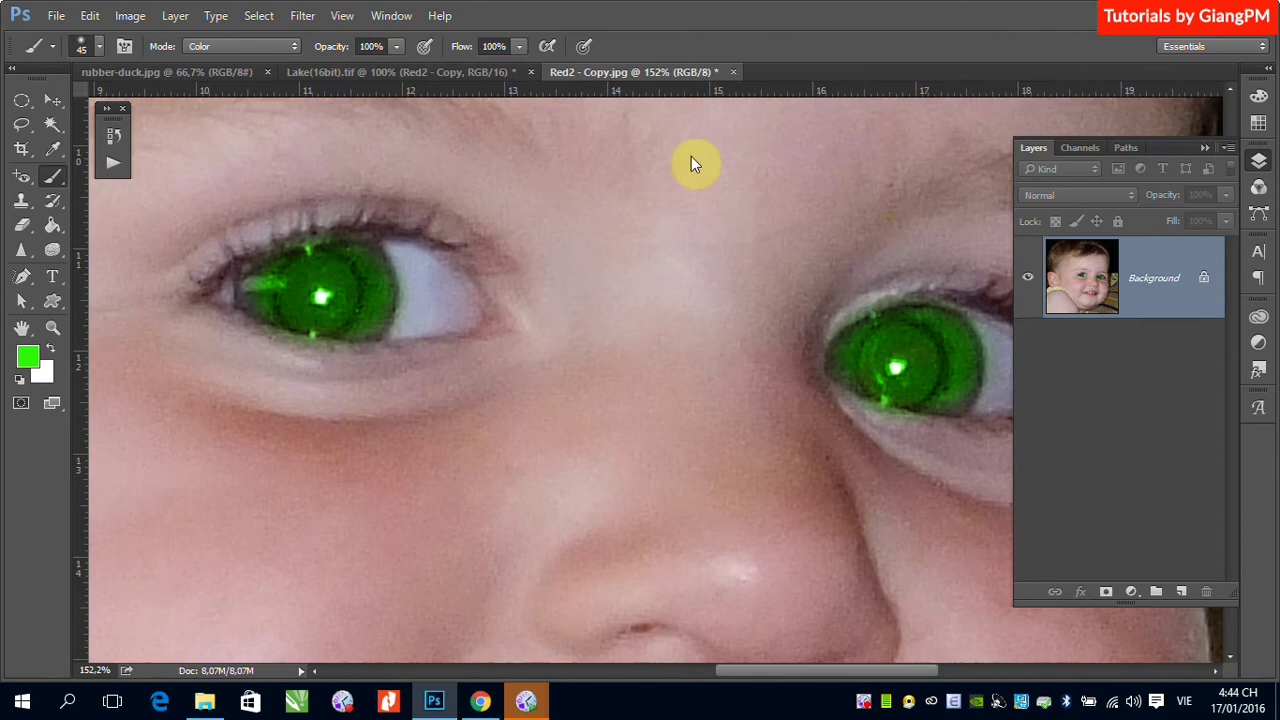
left_click(572, 281)
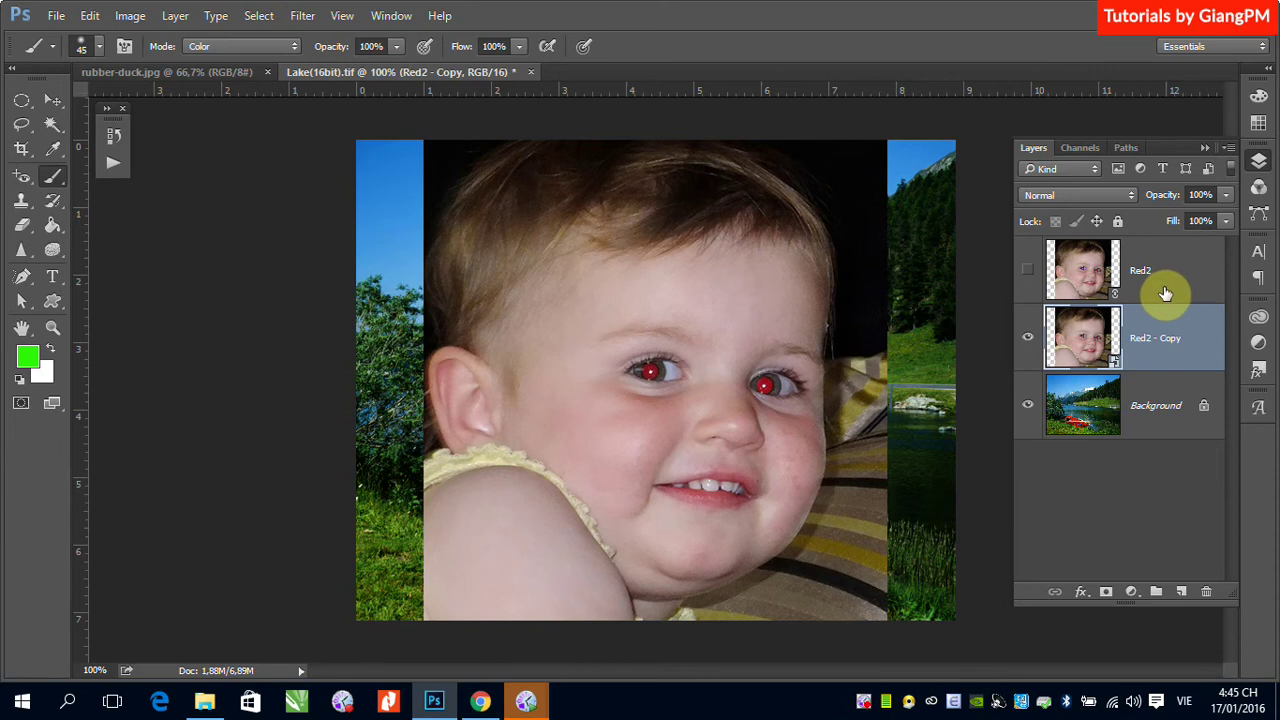
left_click(56, 15)
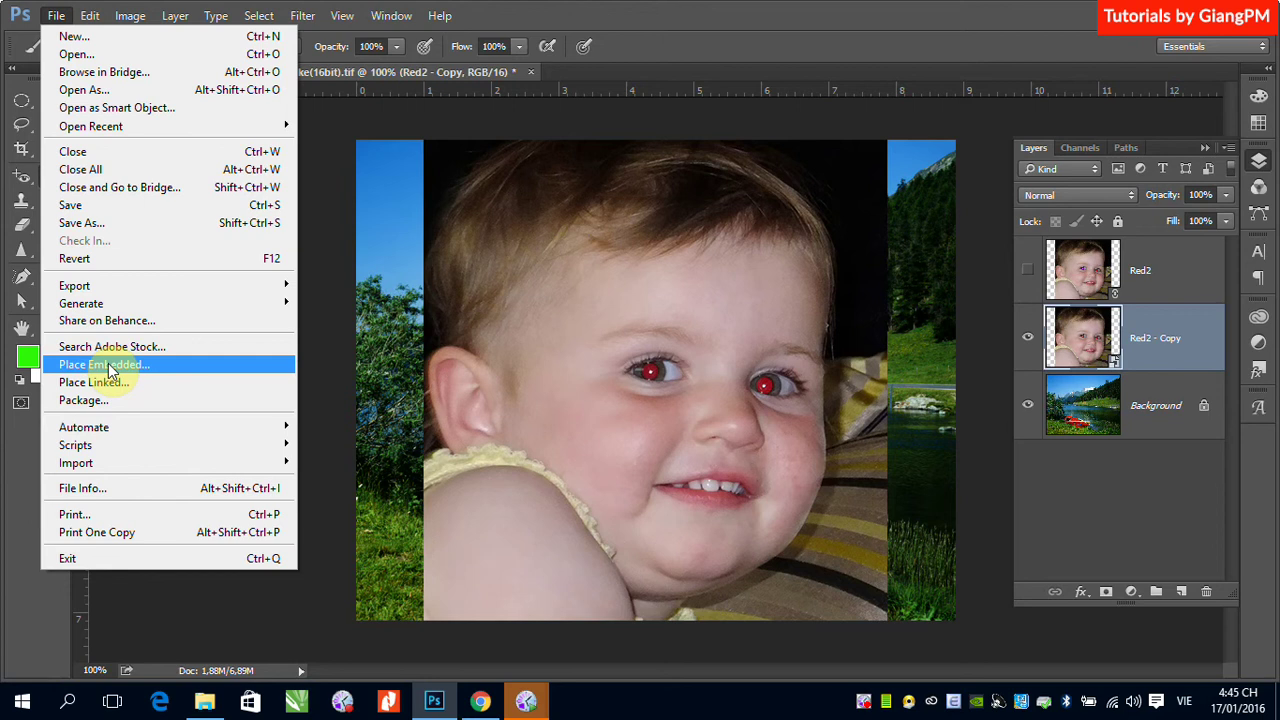
left_click(1186, 269)
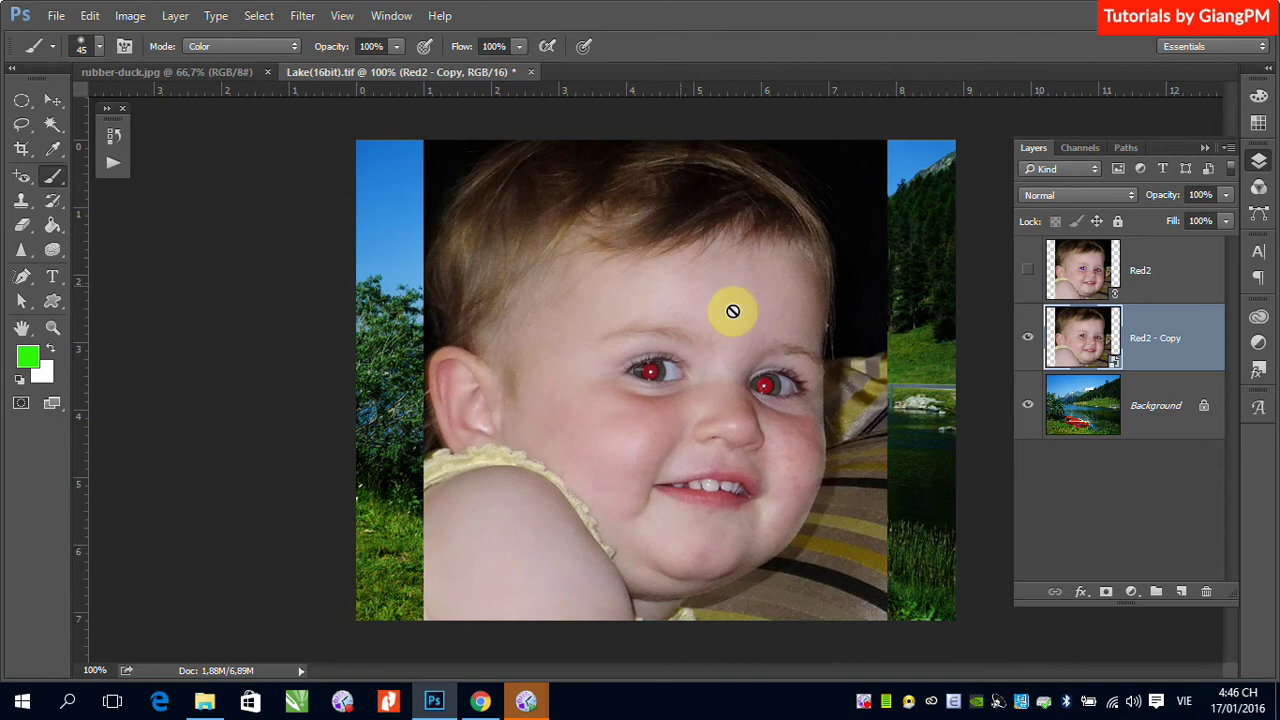
left_click(21, 200)
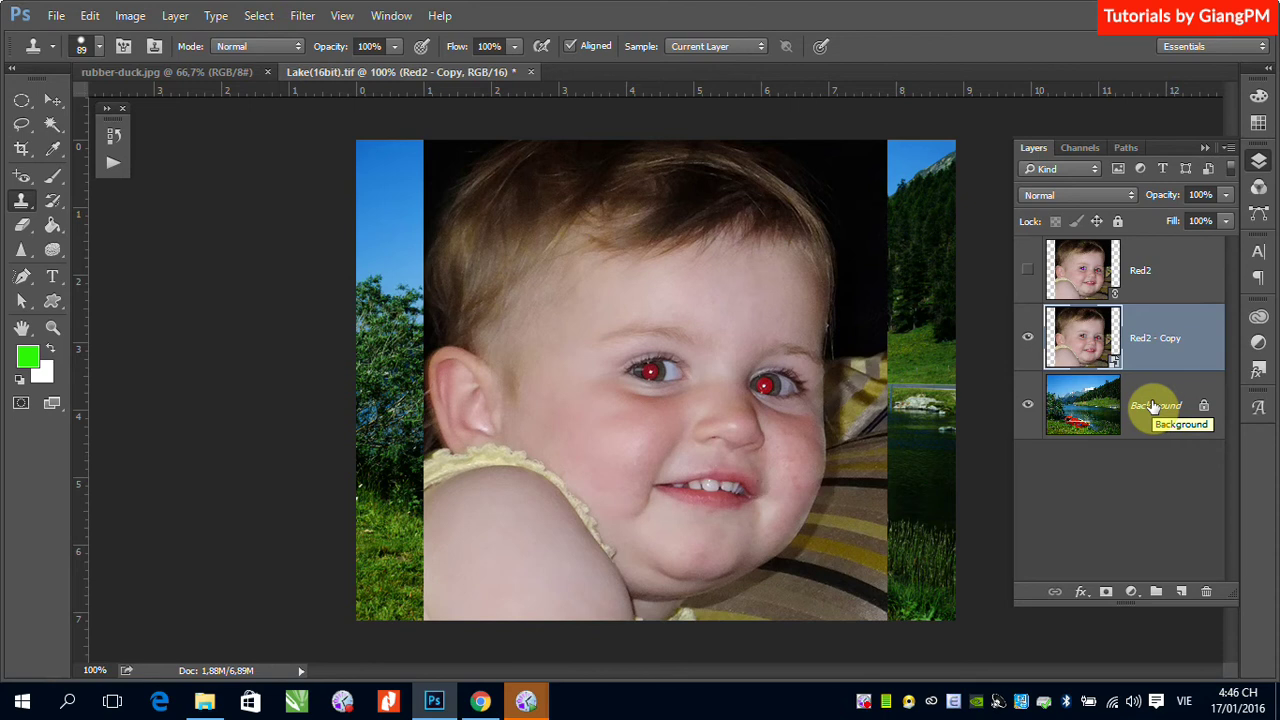
right_click(1171, 345)
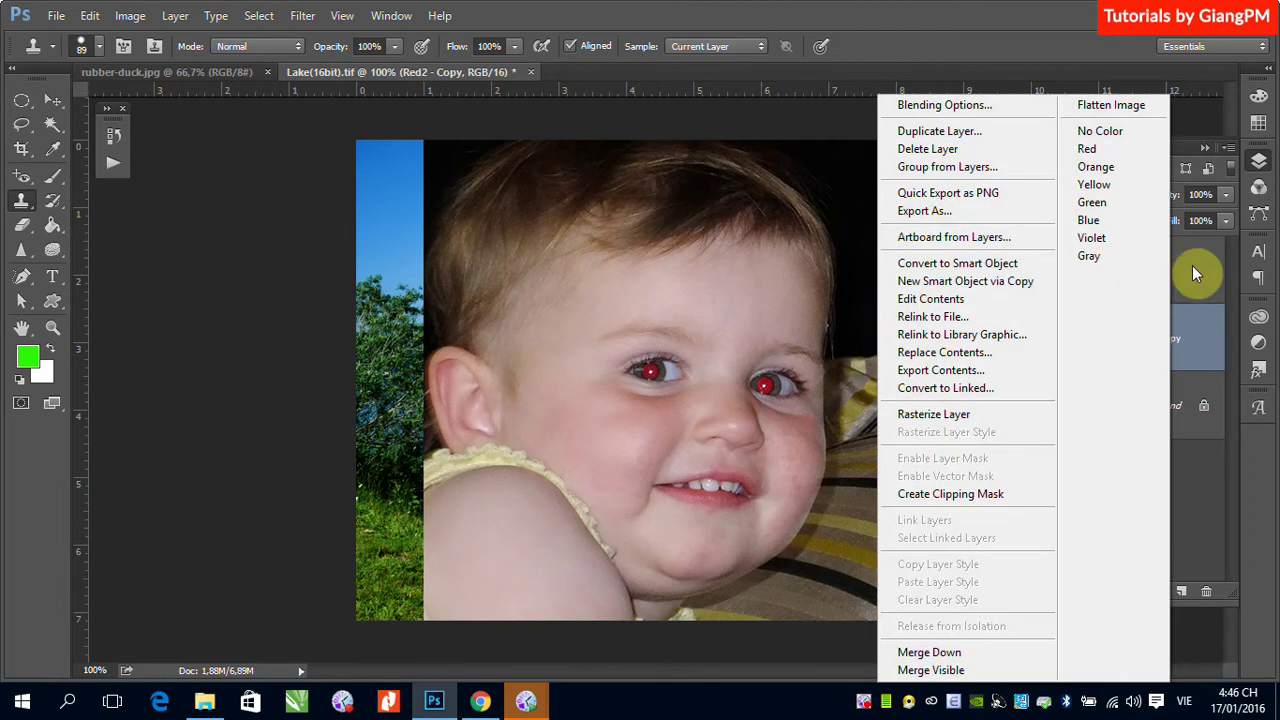
right_click(1192, 267)
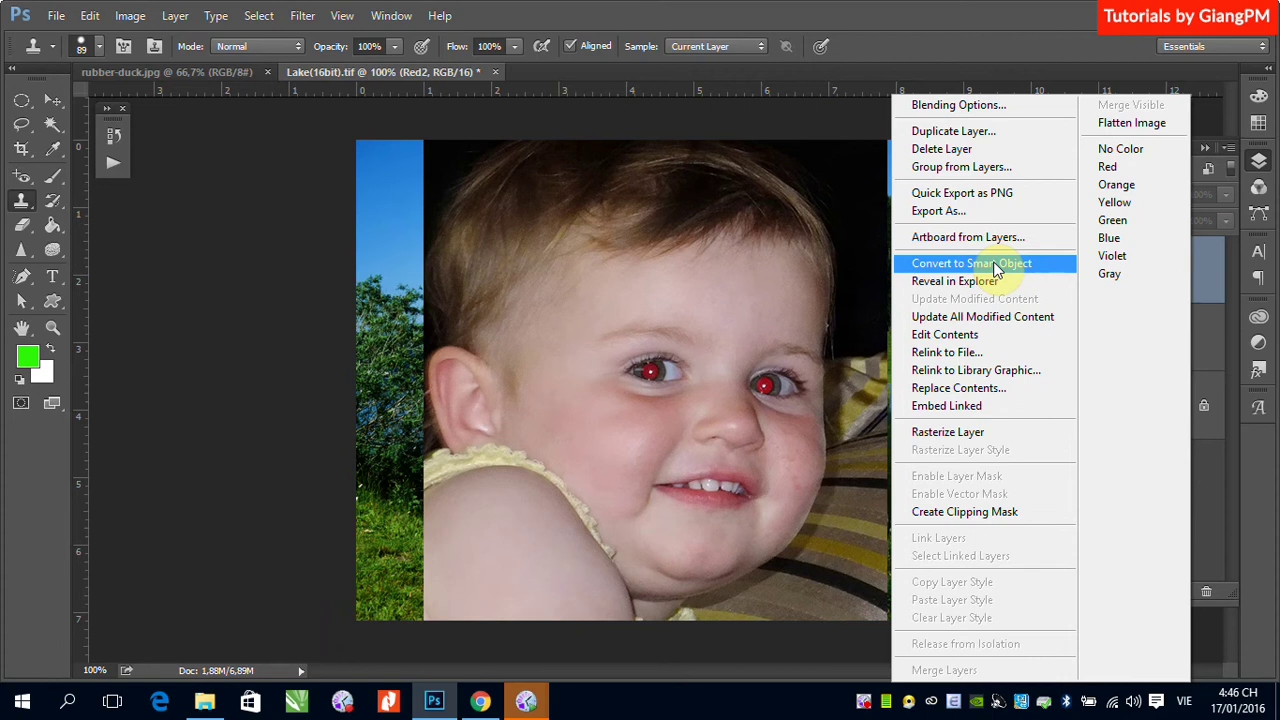
left_click(203, 175)
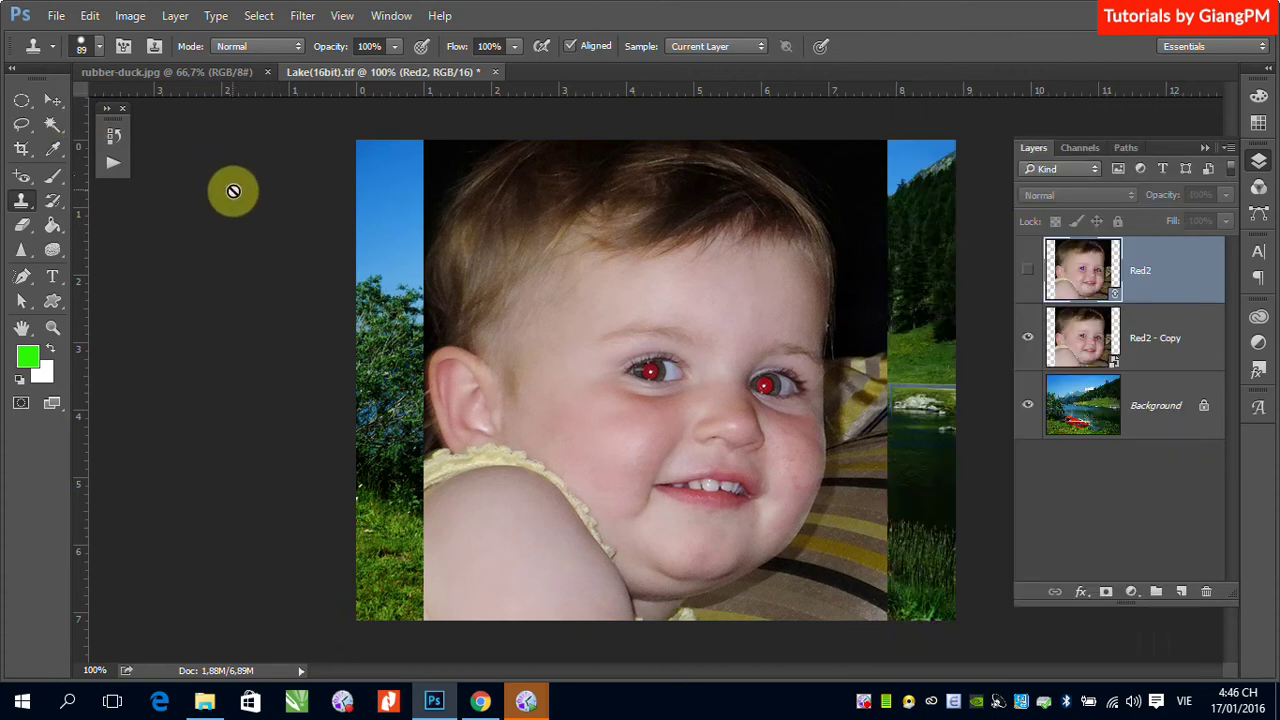
left_click(1171, 348)
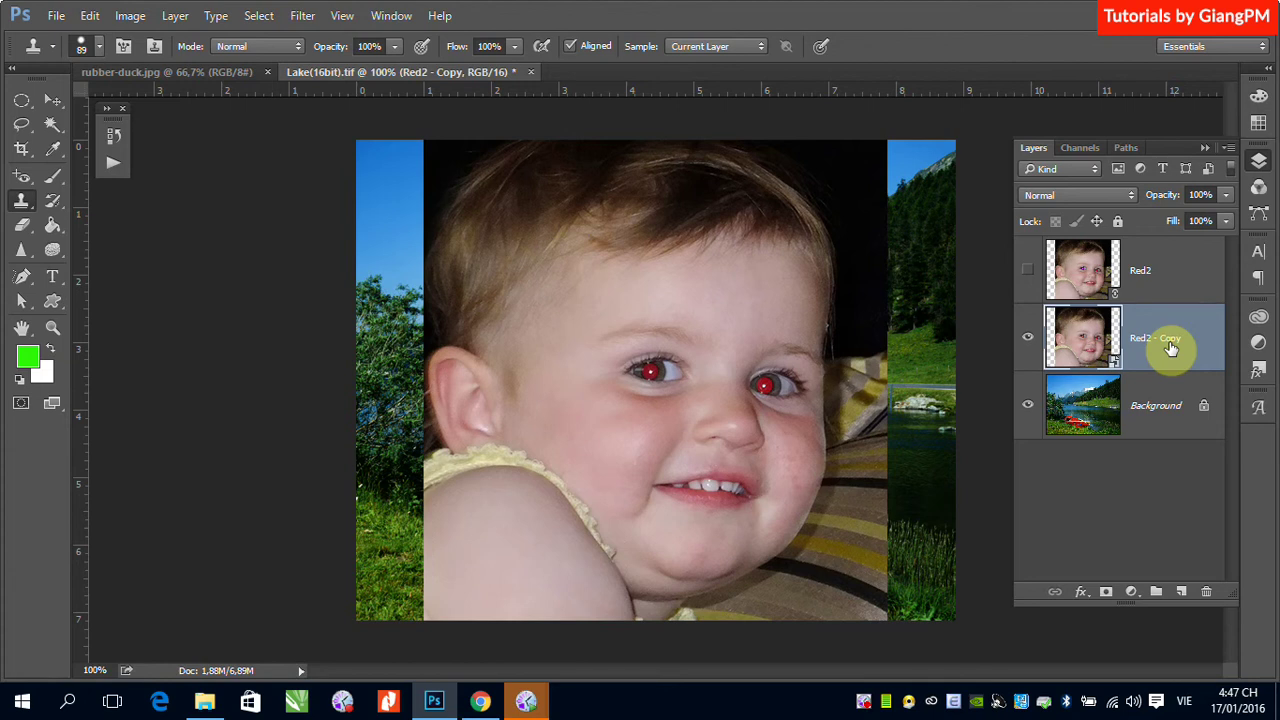
Replace the Red2 - Copy smart object's contents with Red2 - Copy.jpg from the Desktop
right_click(1183, 355)
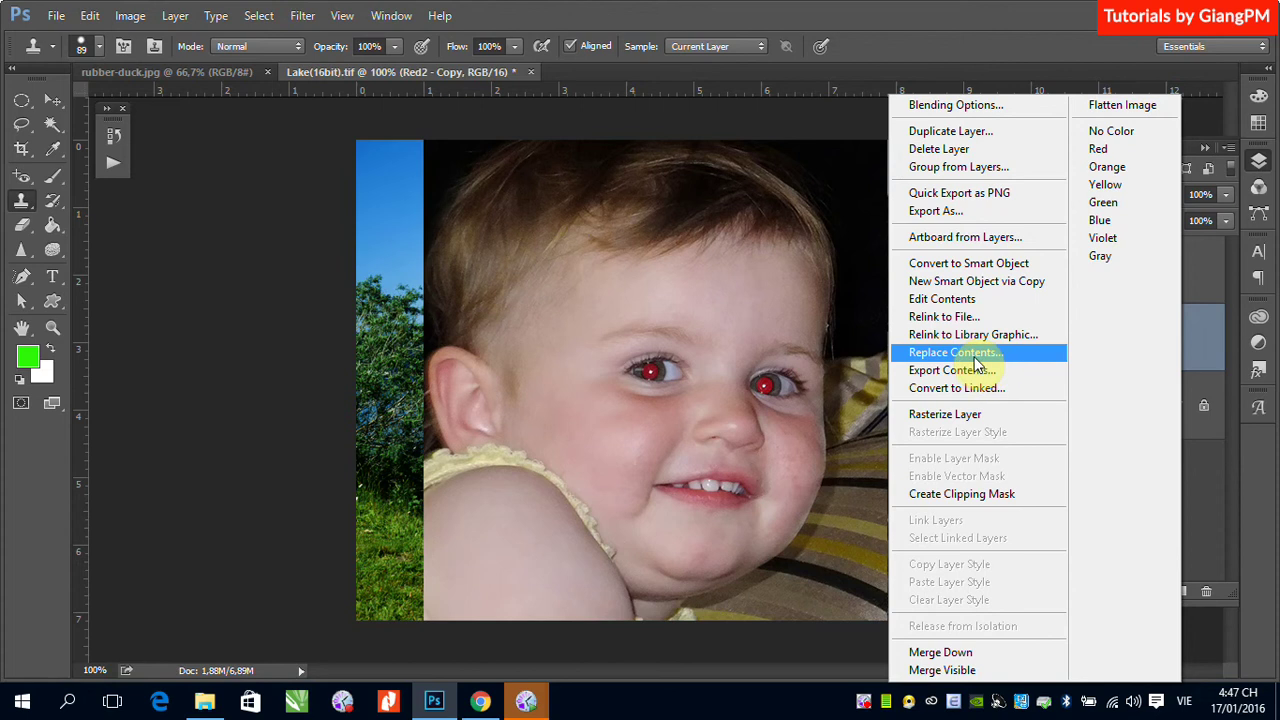
left_click(972, 358)
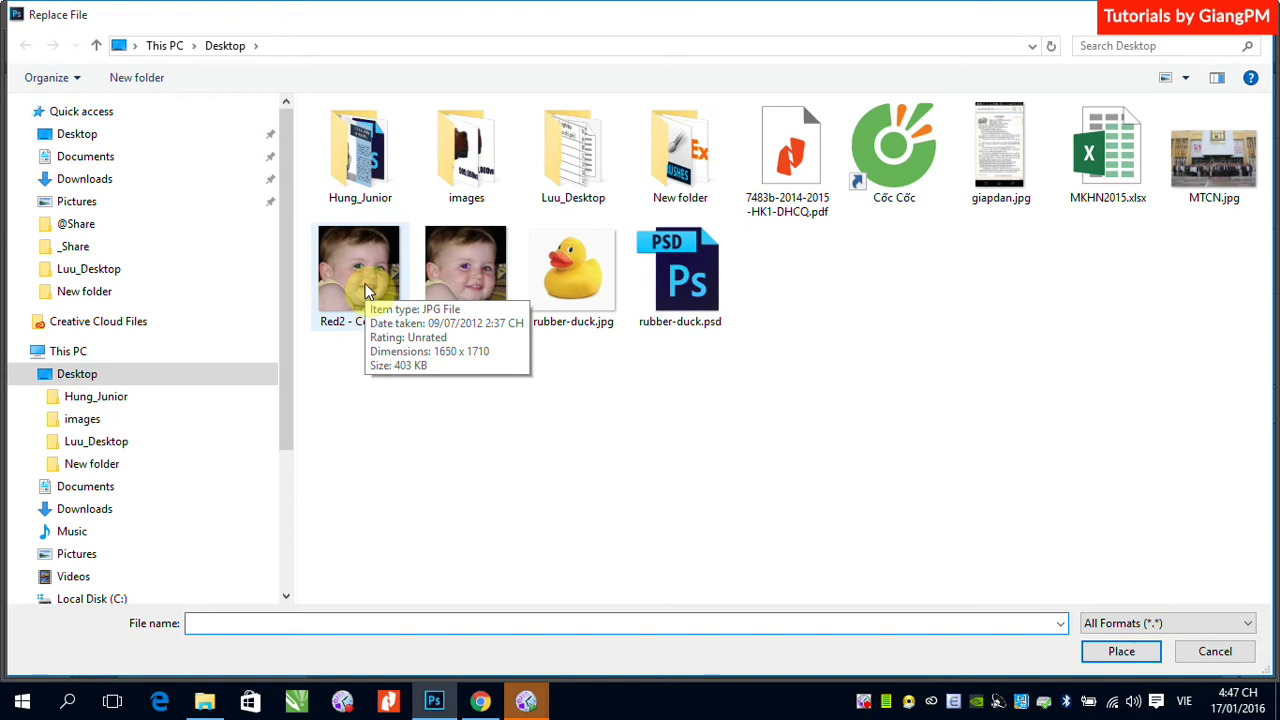
left_click(365, 290)
left_click(1121, 651)
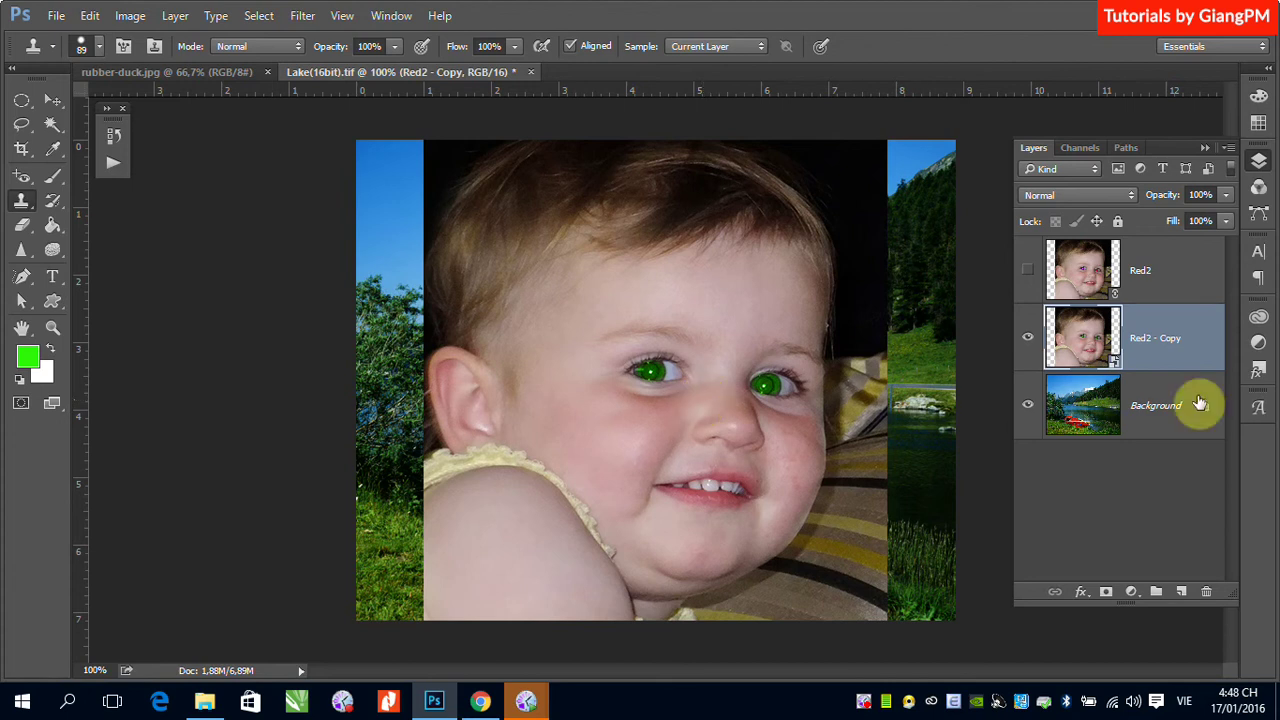
Replace the smart object's contents with Red2.jpg
right_click(1160, 358)
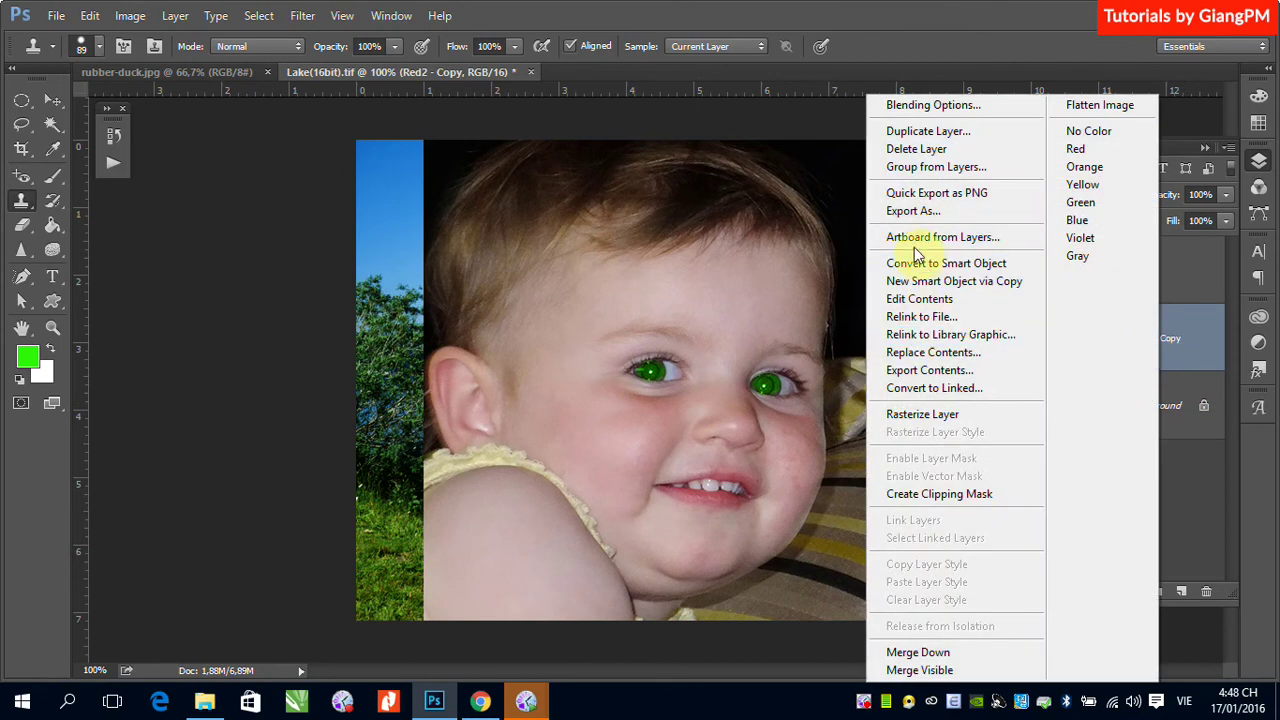
left_click(930, 353)
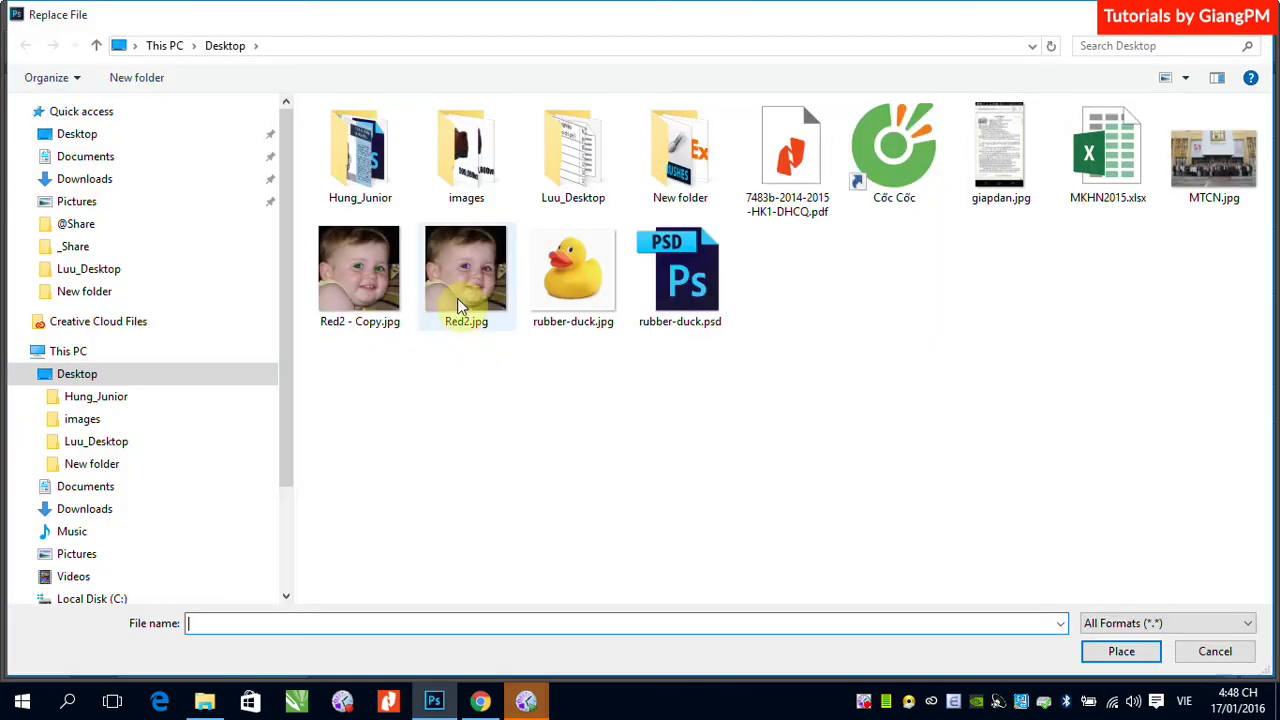
left_click(457, 298)
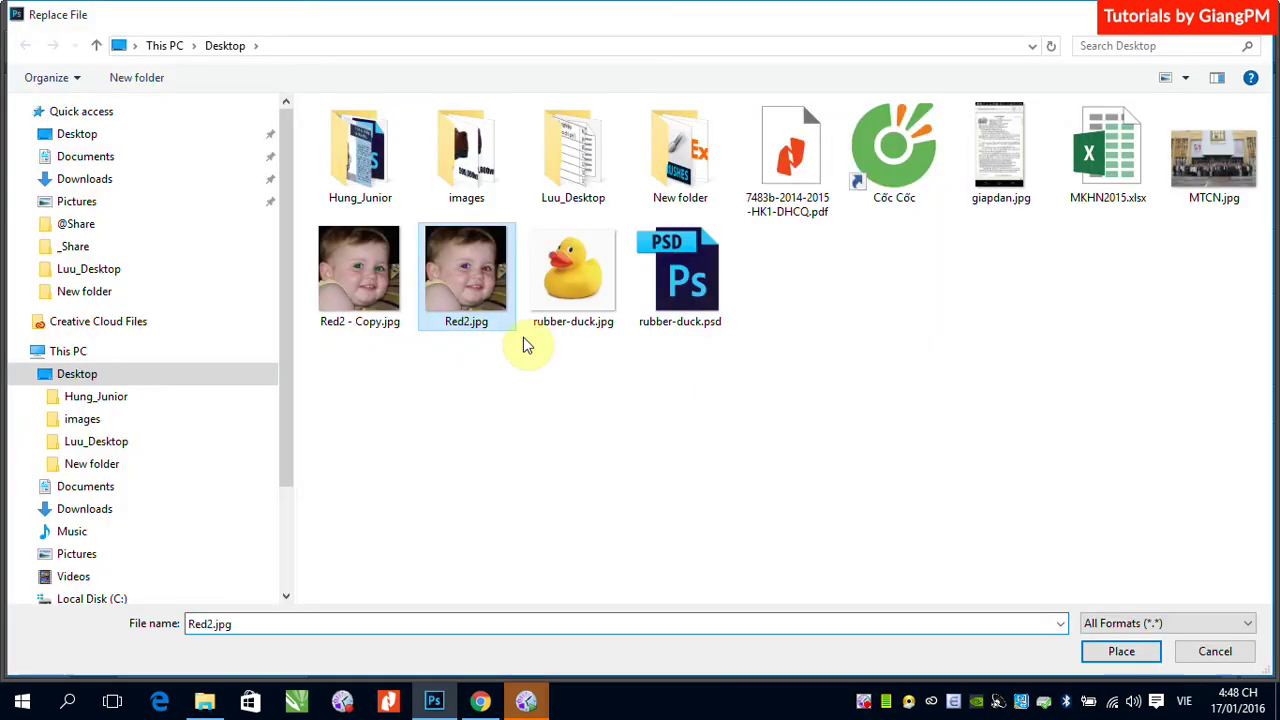
key("ctrl+z")
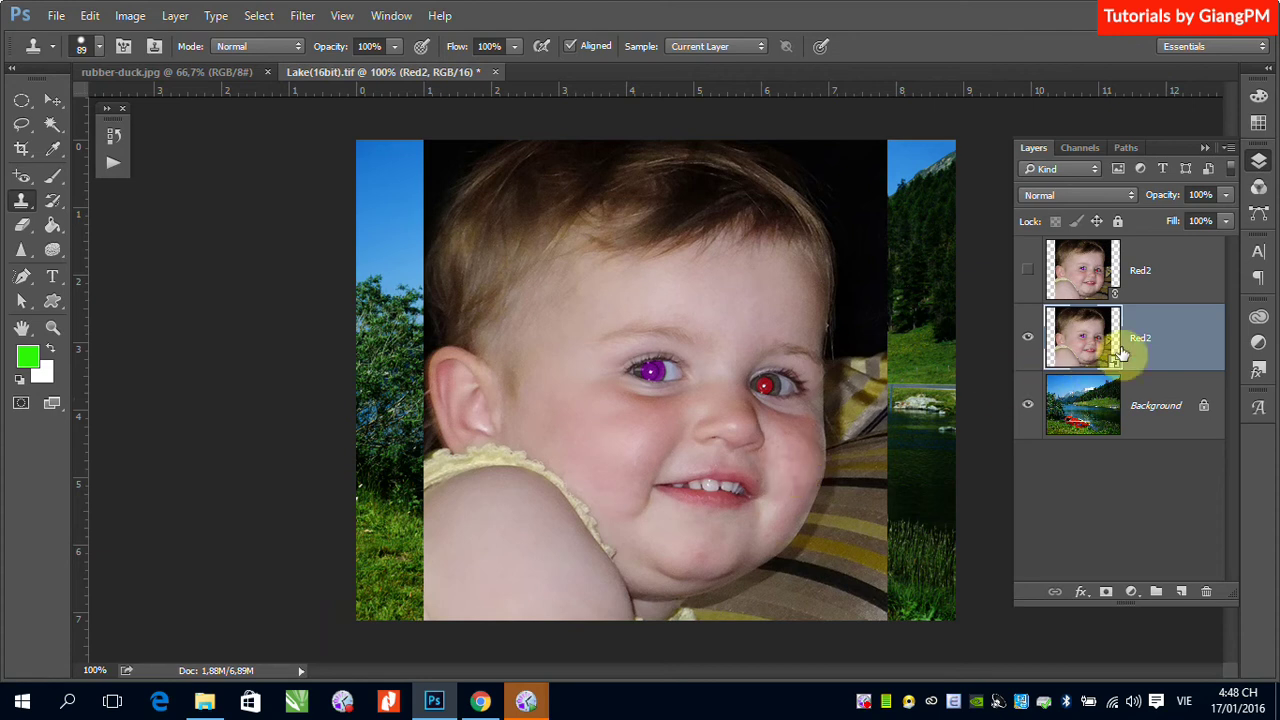
Try replacing the Red2 contents with rubber-duck.jpg, then undo it
right_click(1153, 347)
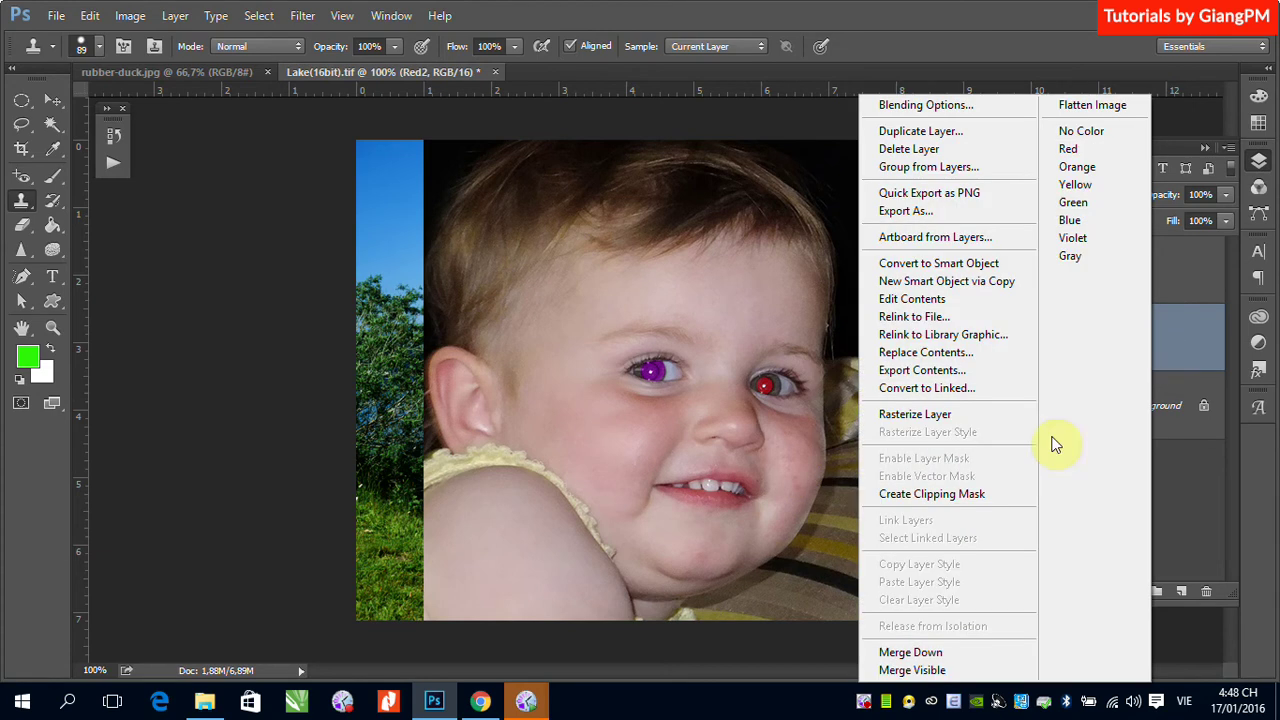
left_click(955, 353)
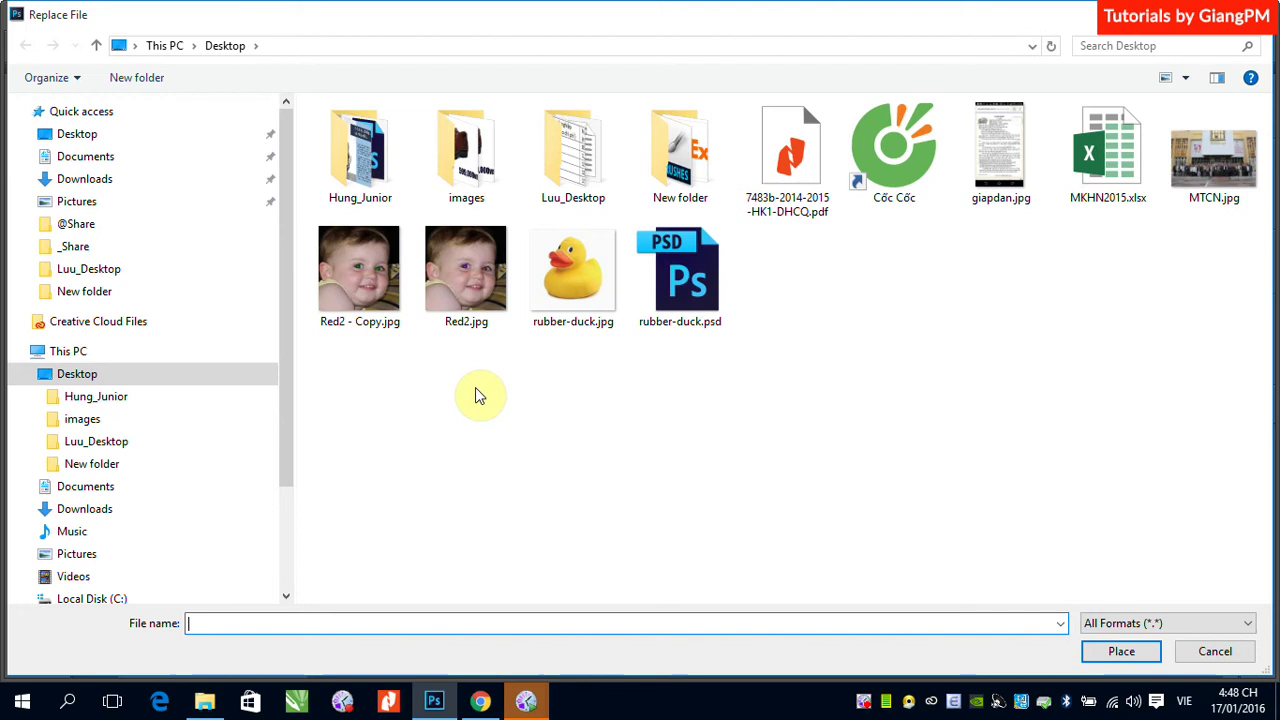
left_click(573, 270)
left_click(1121, 655)
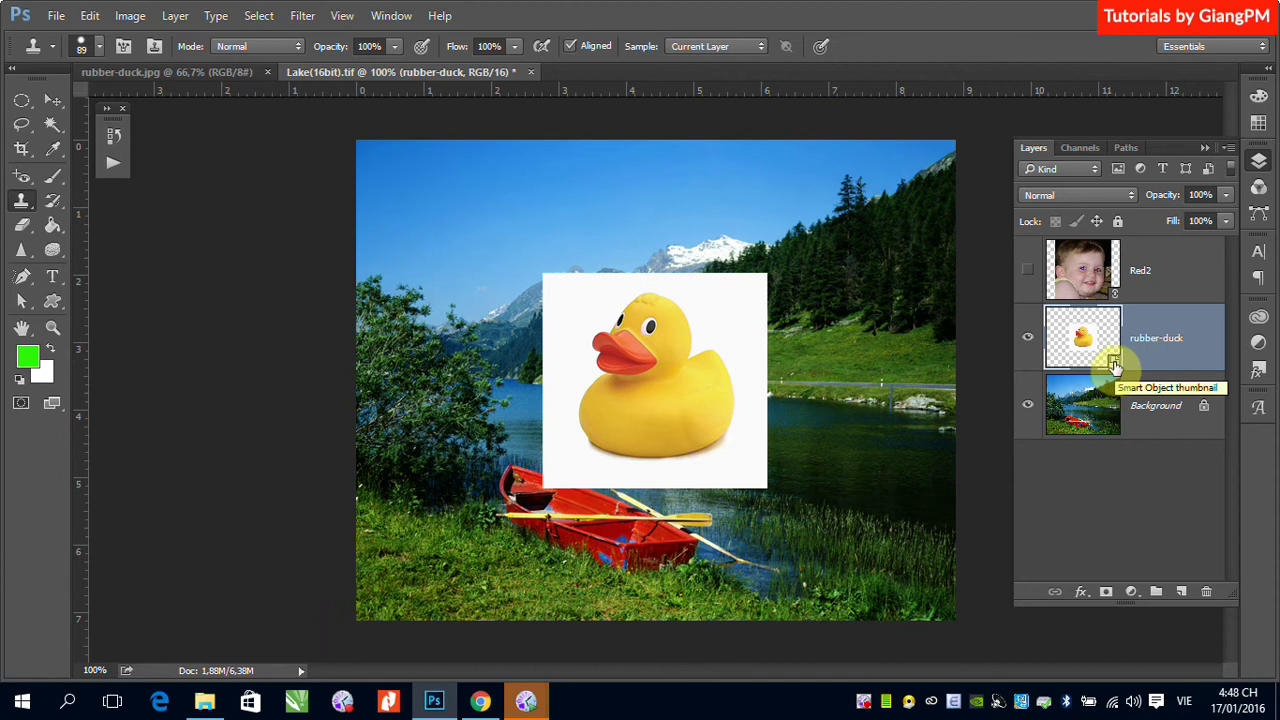
key("ctrl+z")
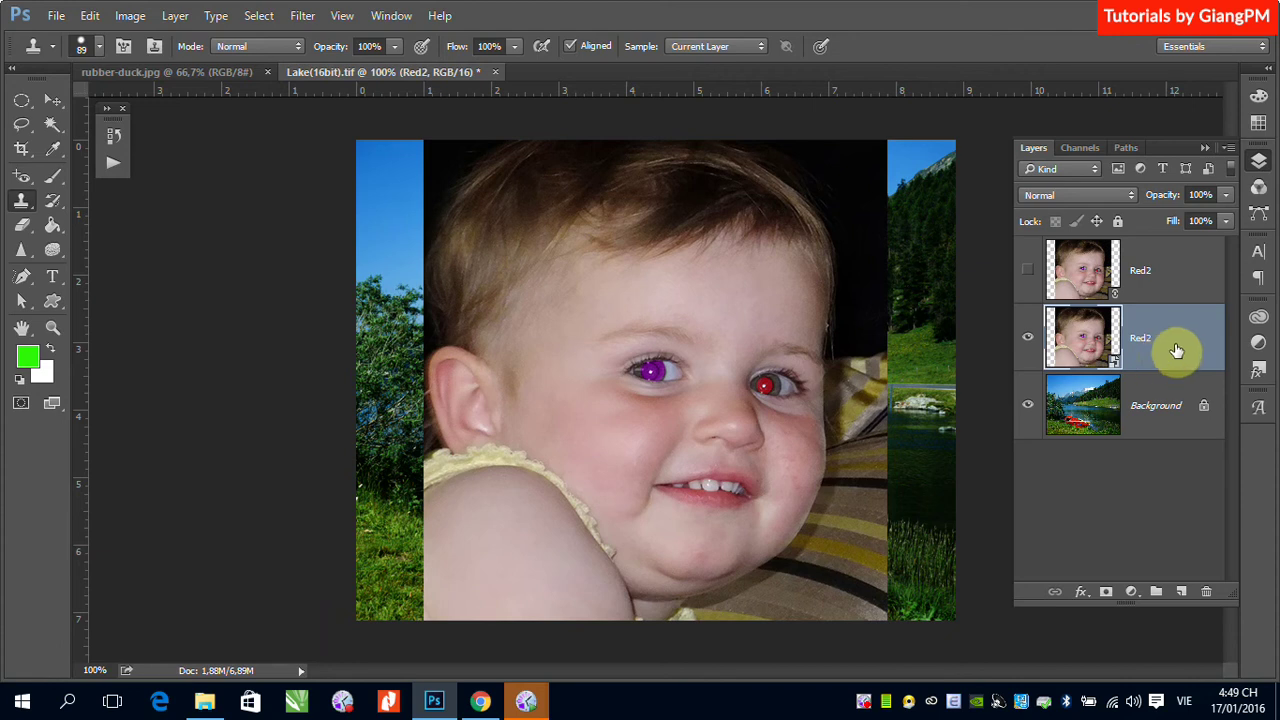
Export the Red2 smart object's contents as xuat.jpg, without overwriting Red2.jpg
right_click(1177, 350)
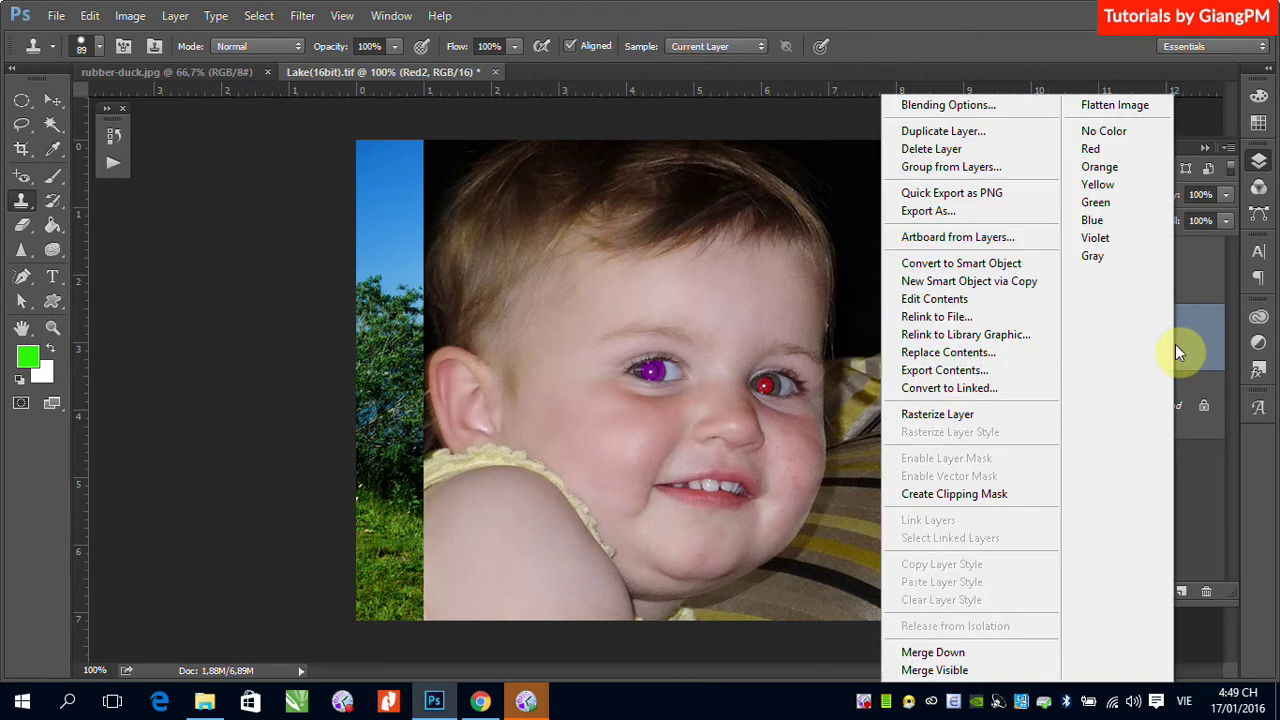
left_click(965, 372)
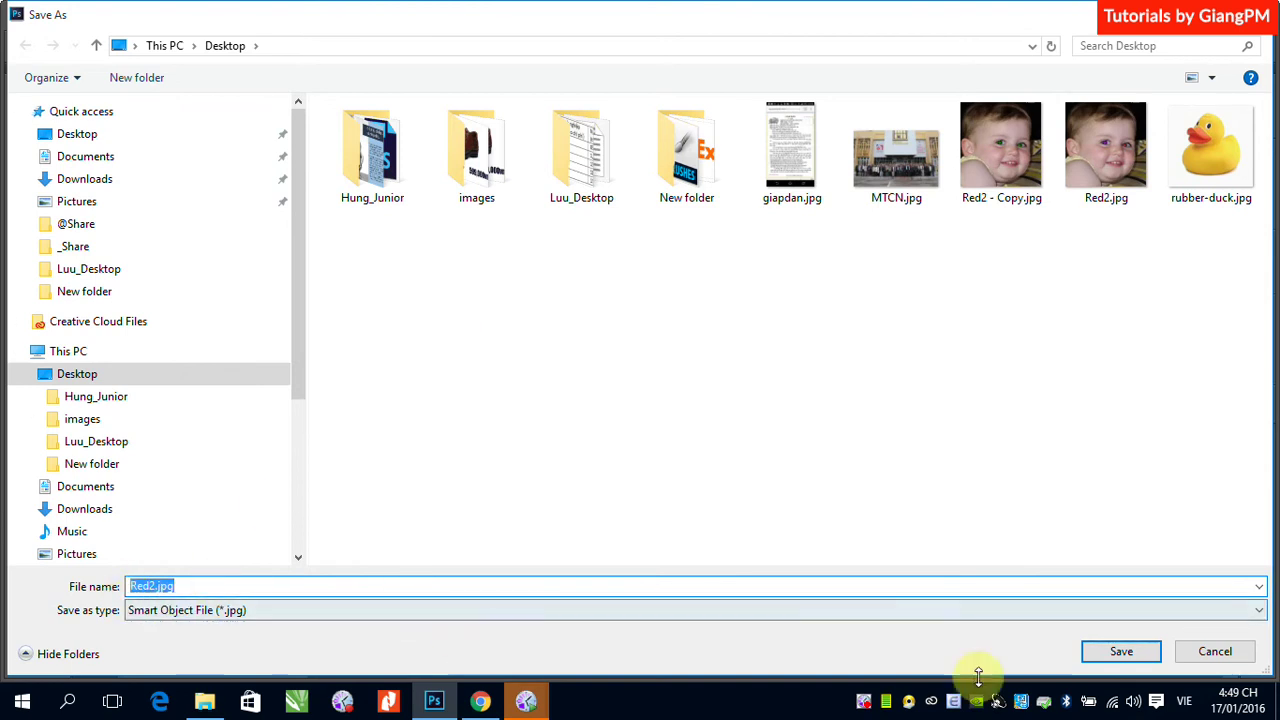
left_click(1101, 660)
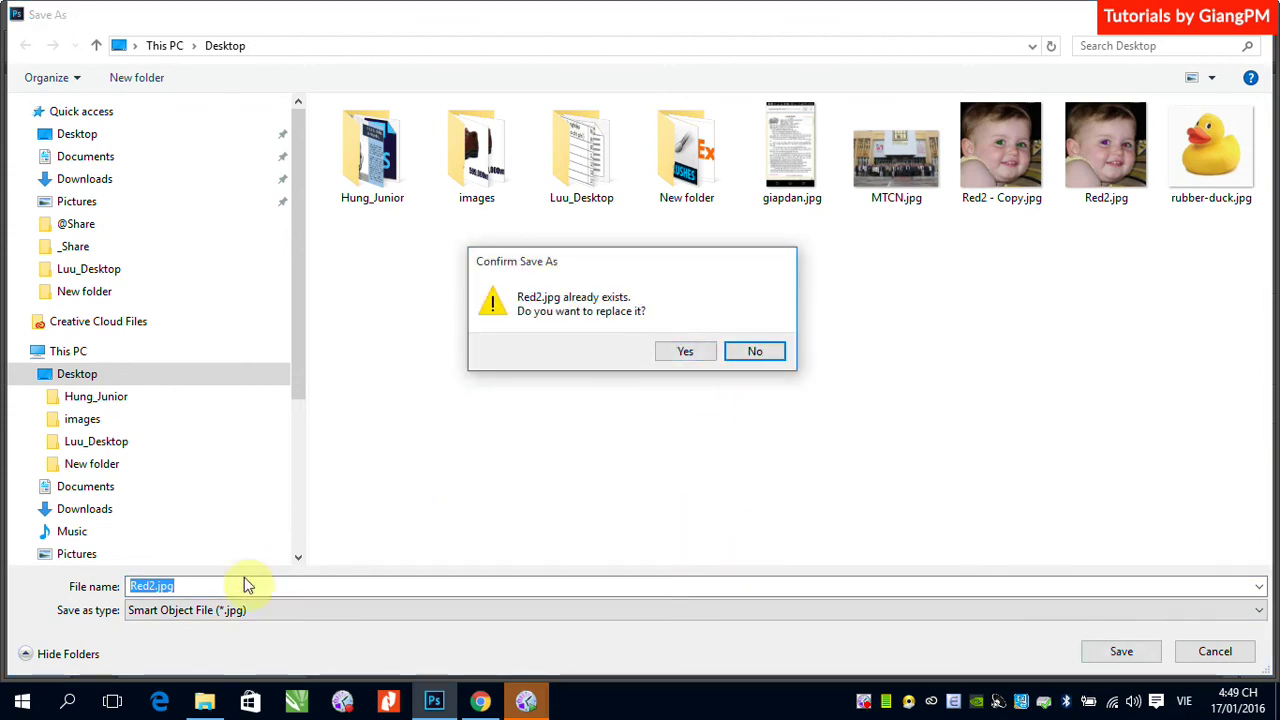
left_click(757, 356)
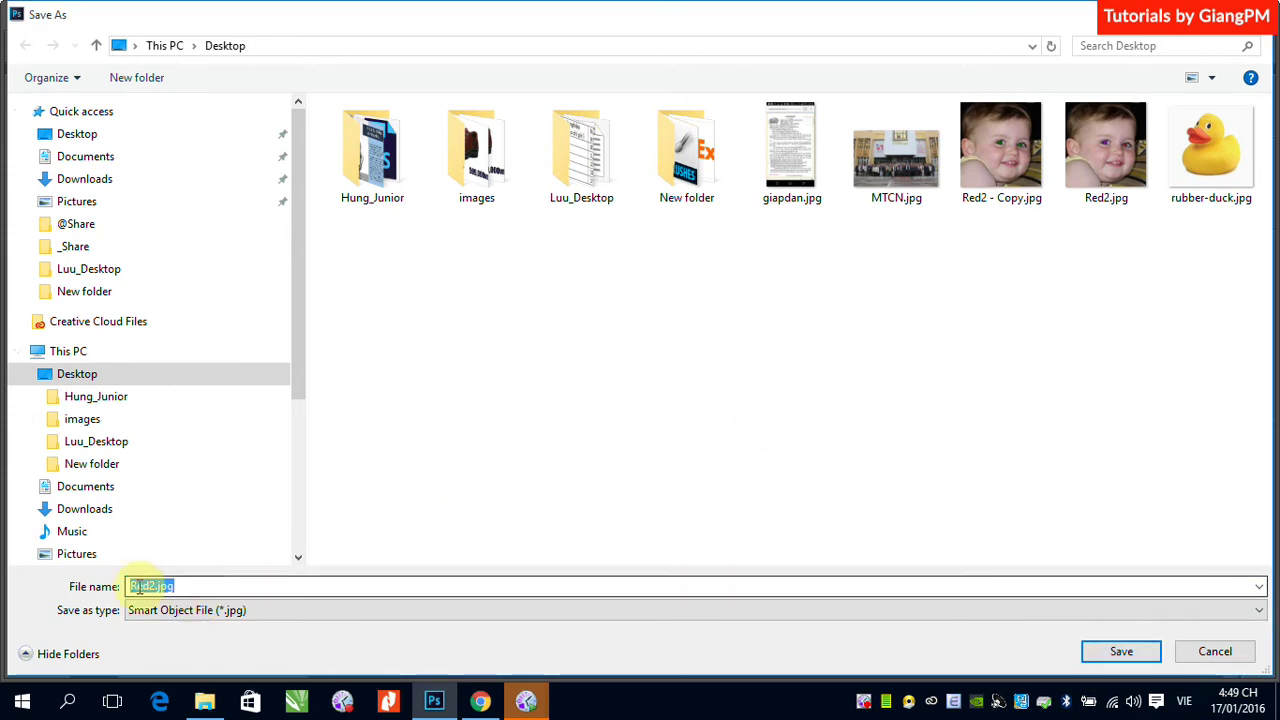
type("xua")
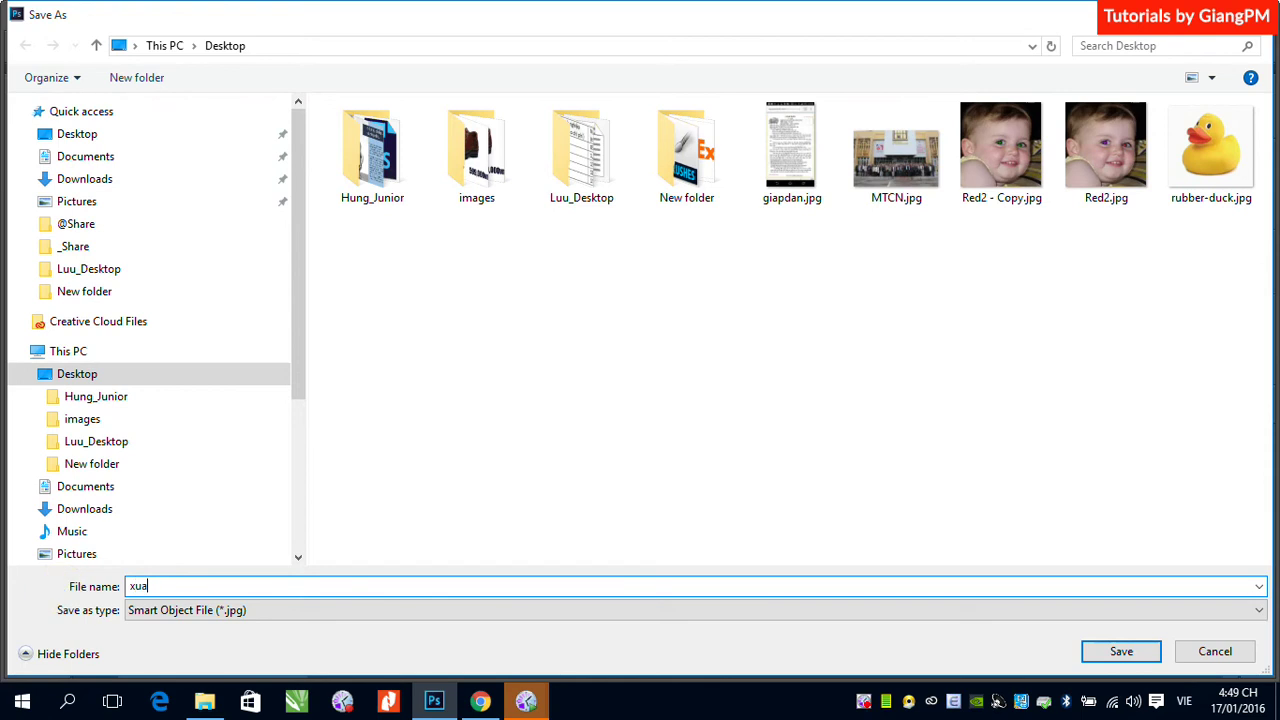
type("t")
key("Return")
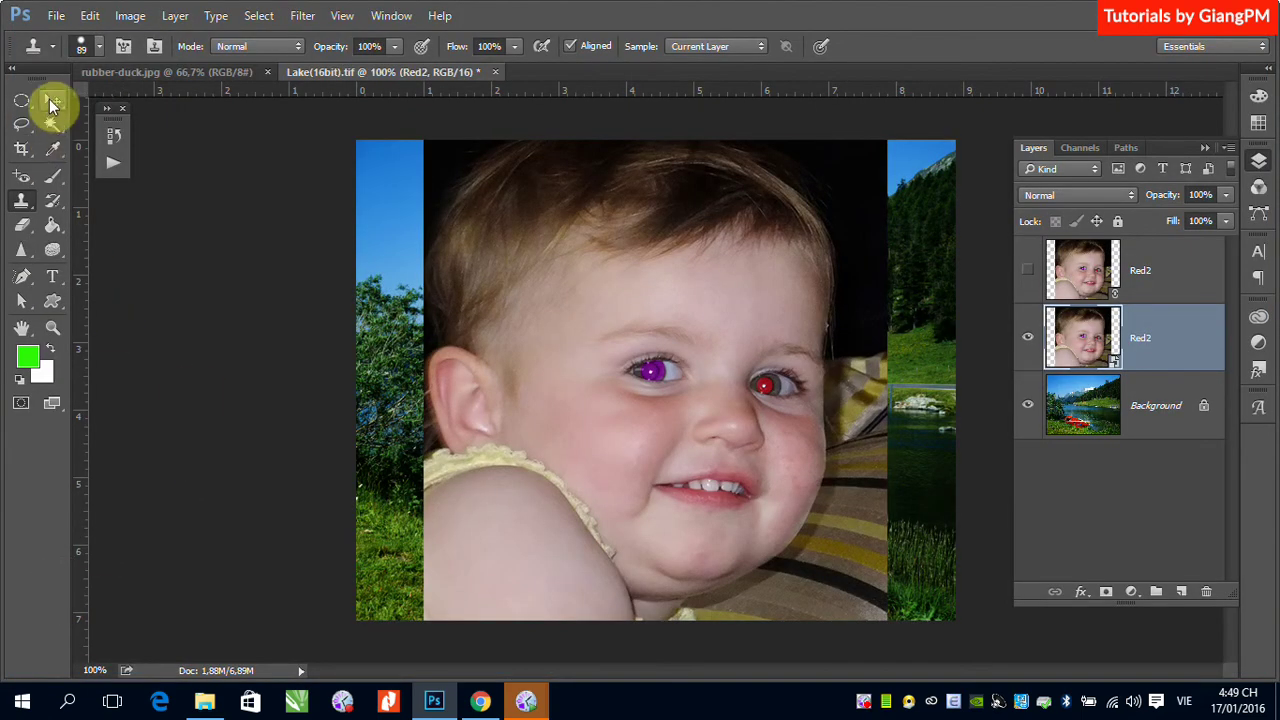
Open the exported xuat.jpg from the Desktop, then return to the Lake document
left_click(52, 101)
left_click(55, 16)
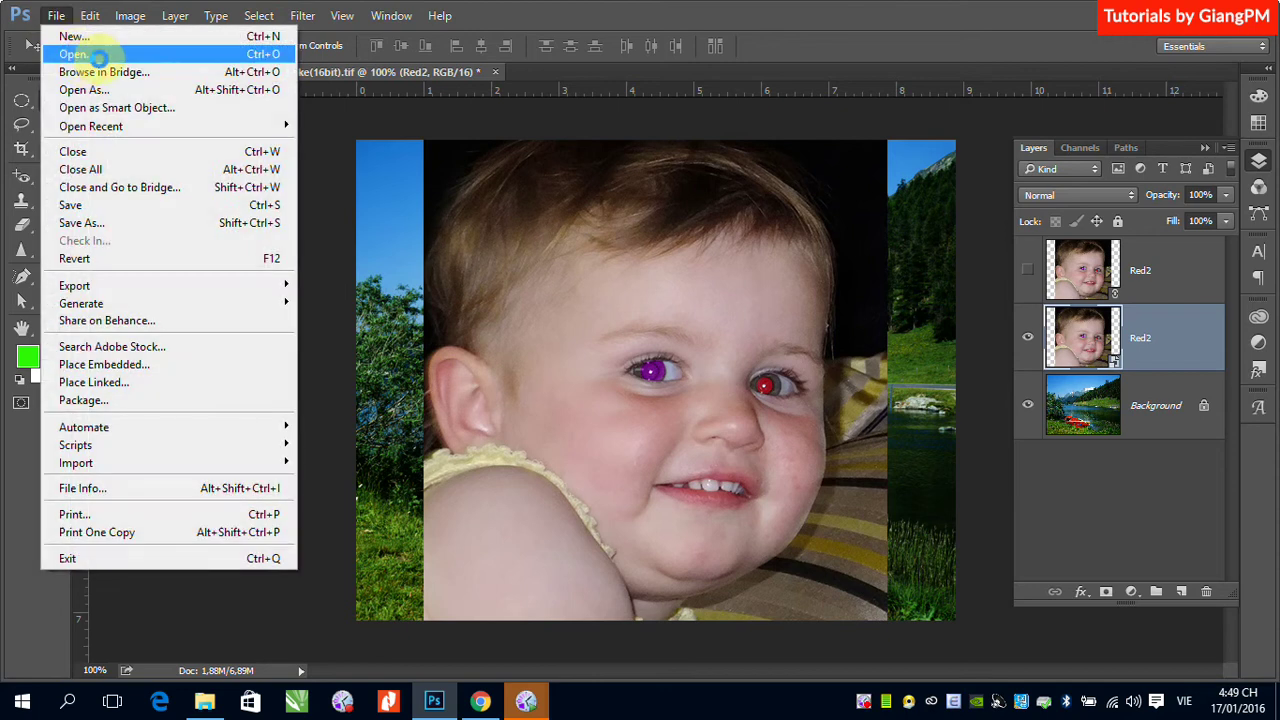
left_click(84, 46)
left_click(803, 288)
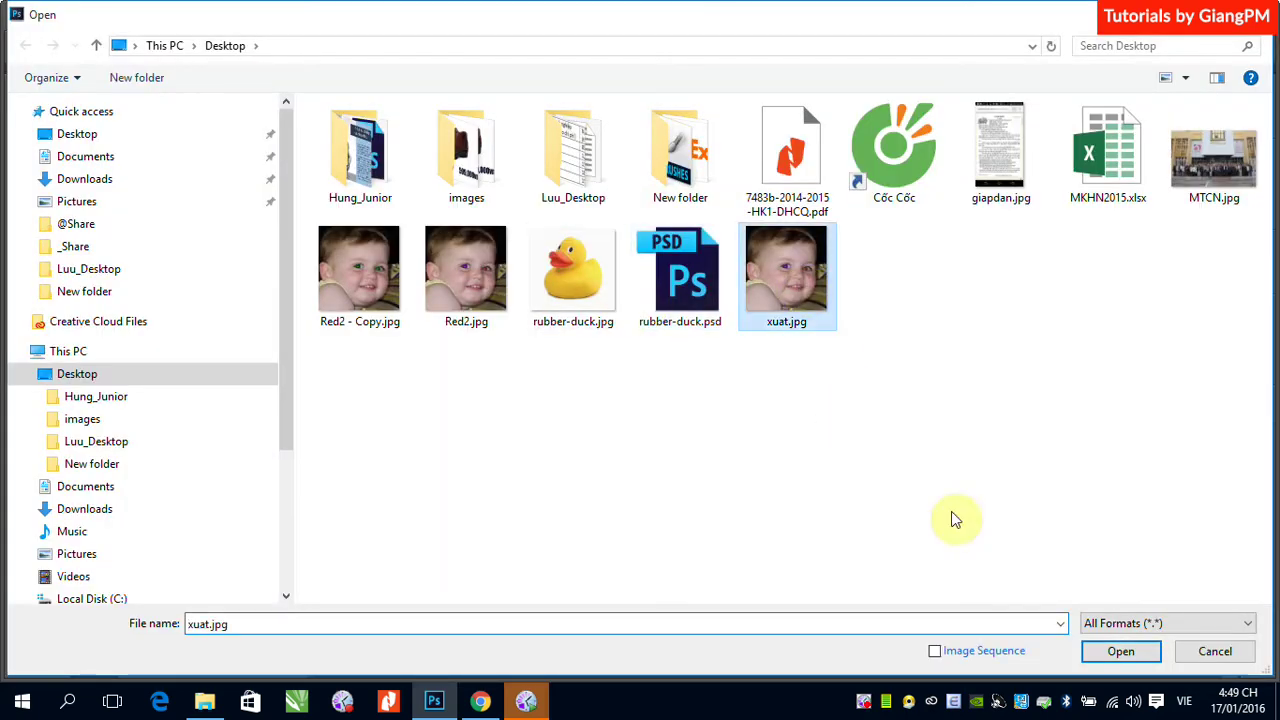
left_click(1120, 650)
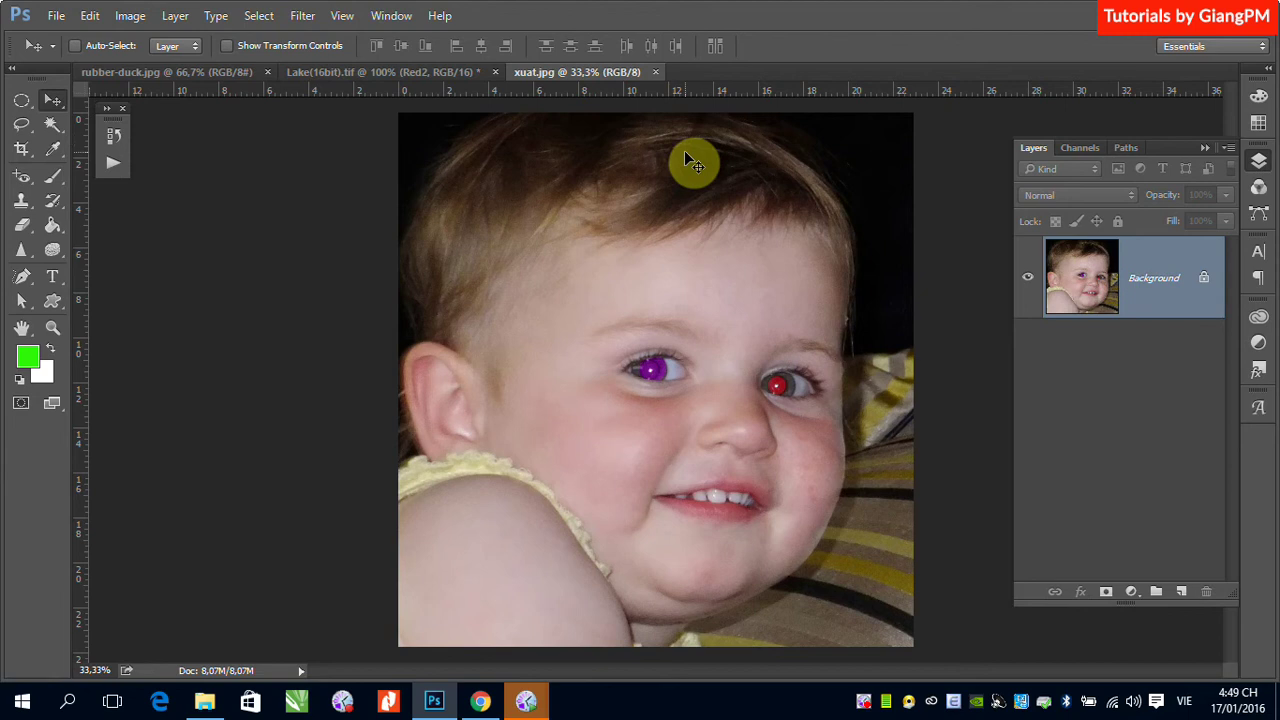
left_click_drag(690, 160, 423, 72)
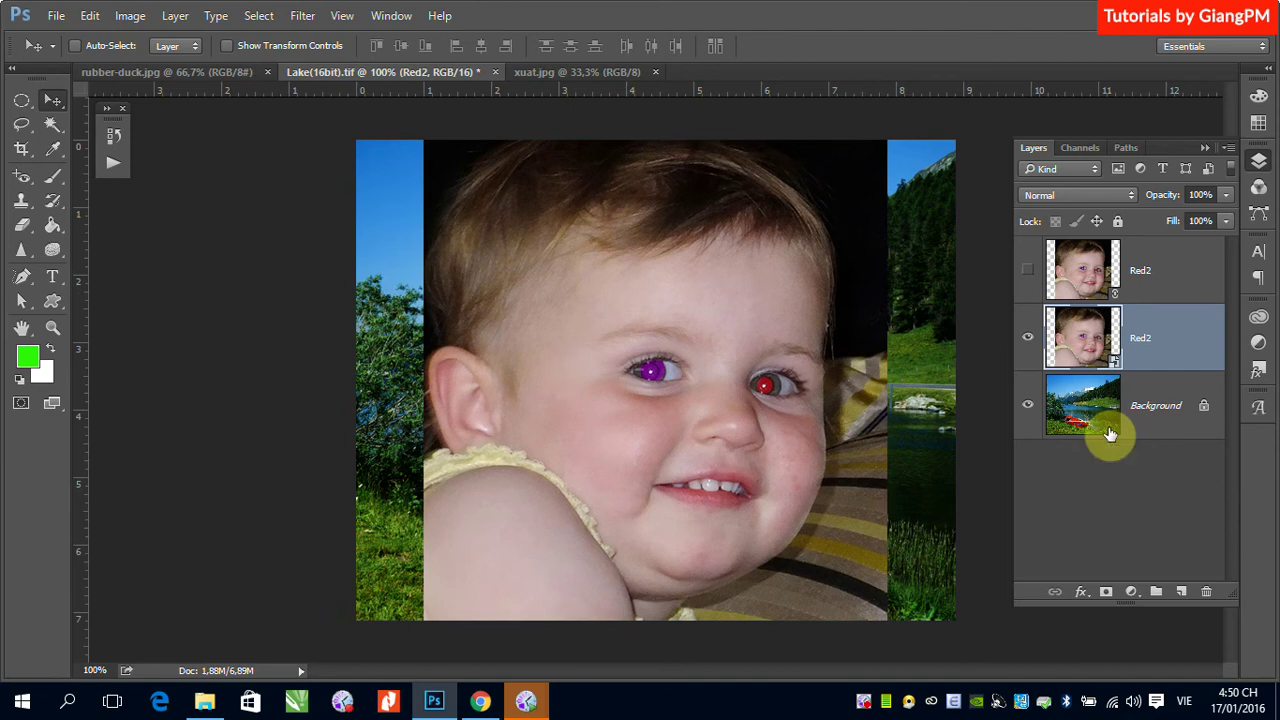
right_click(1181, 358)
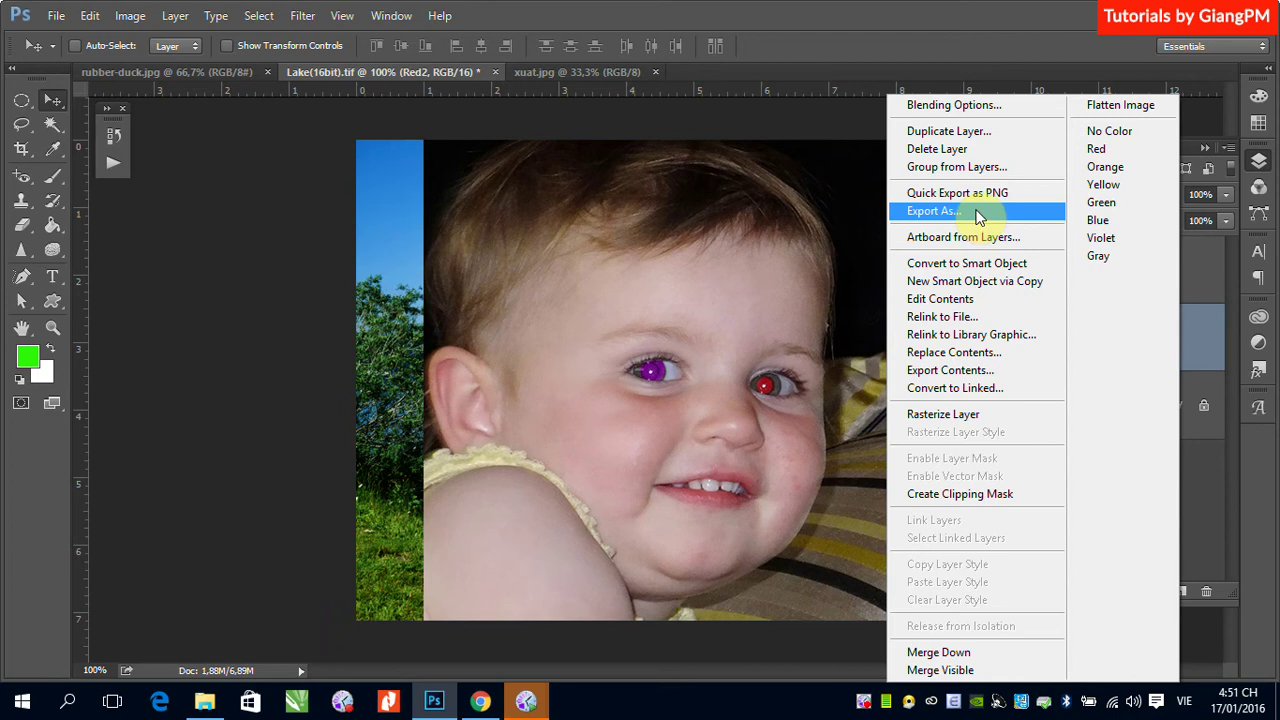
left_click(257, 263)
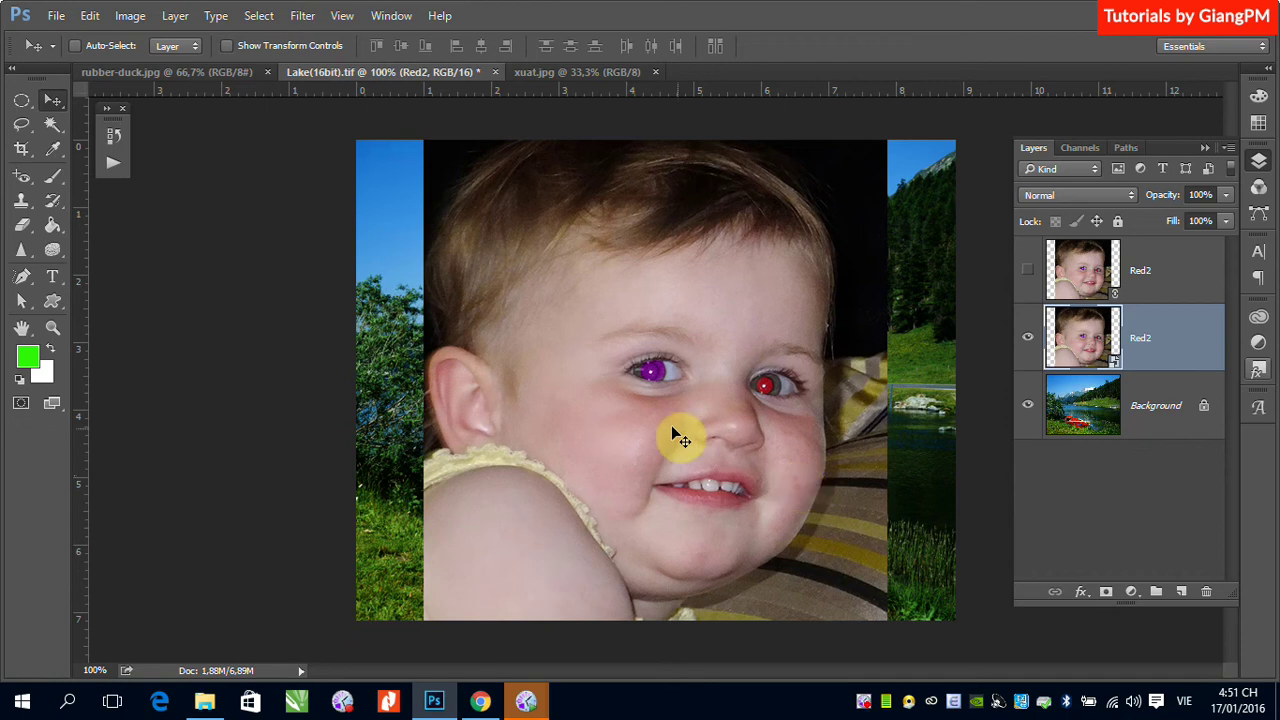
right_click(1188, 356)
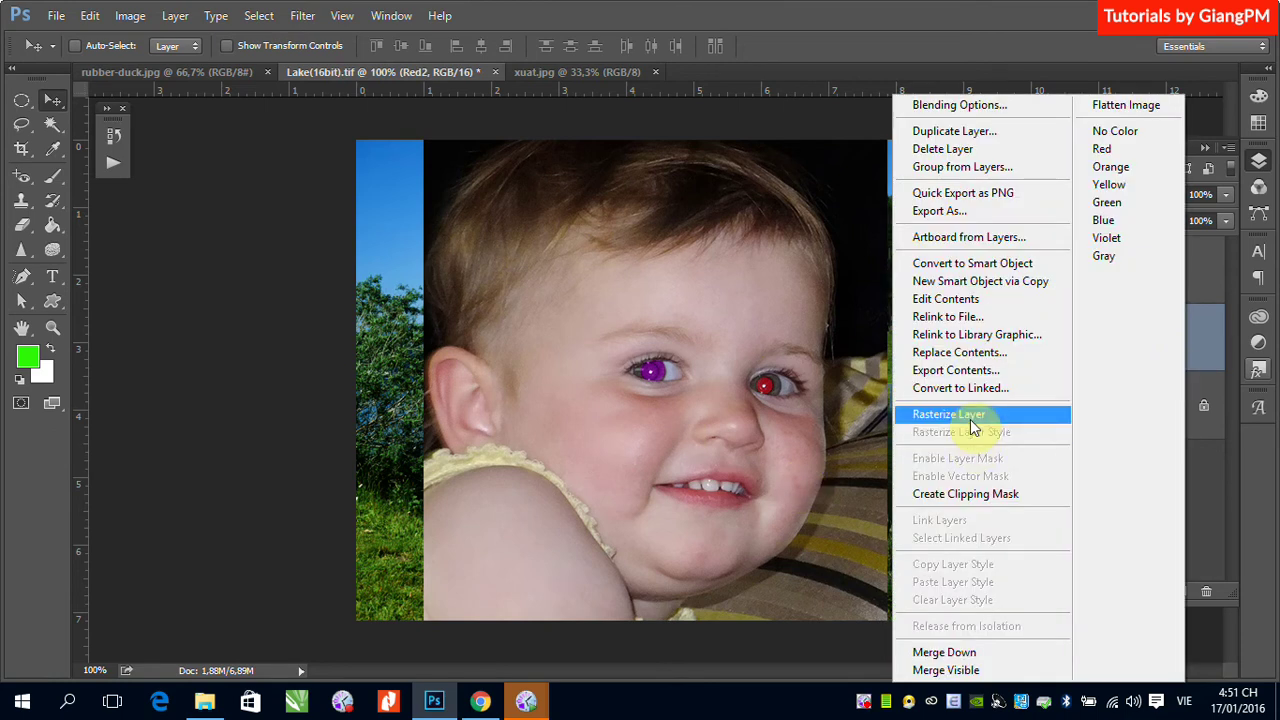
left_click(1199, 344)
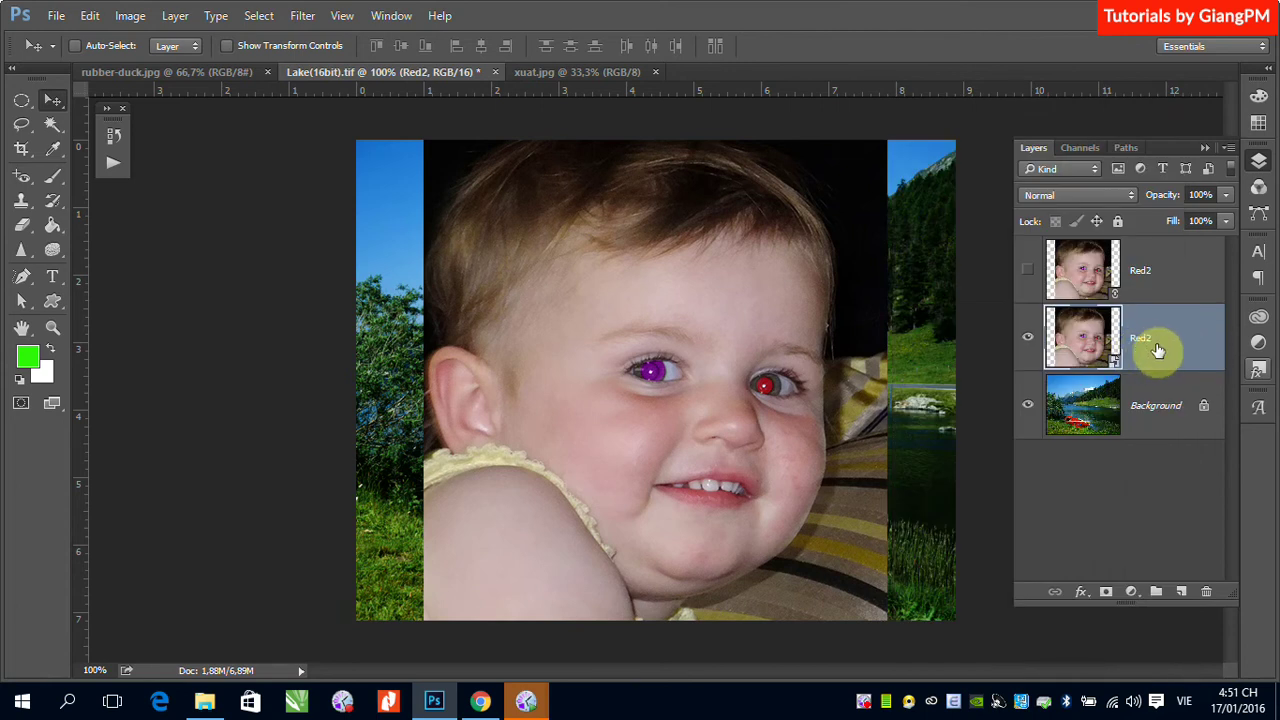
left_click(1028, 340)
left_click(1028, 344)
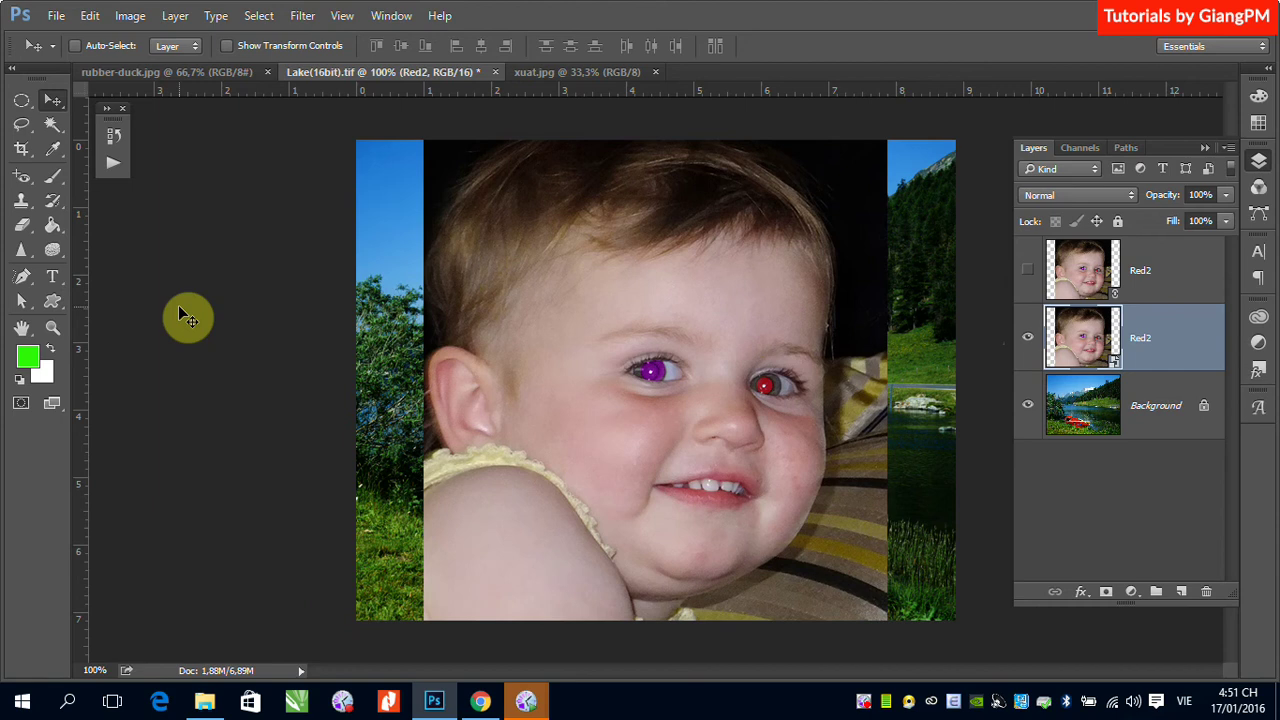
Apply a grey cloud Pattern Overlay layer style to the Red2 baby layer and confirm it
left_click(178, 18)
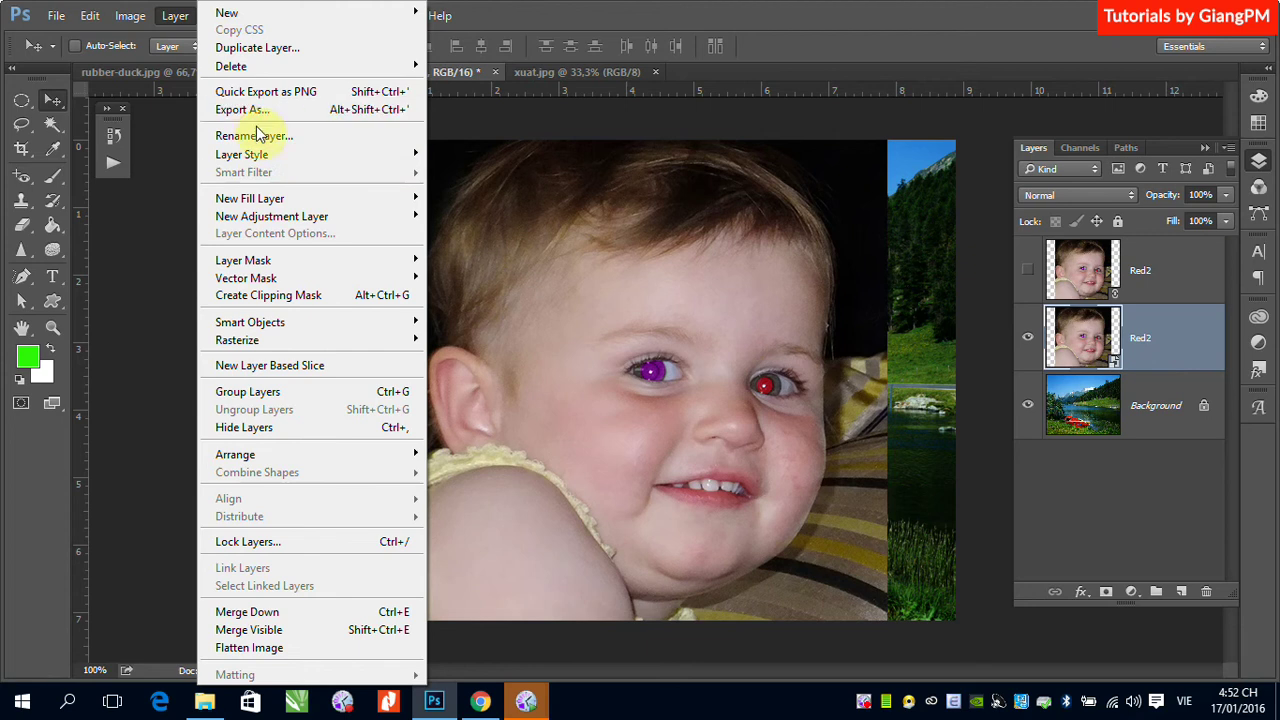
mouse_move(242, 154)
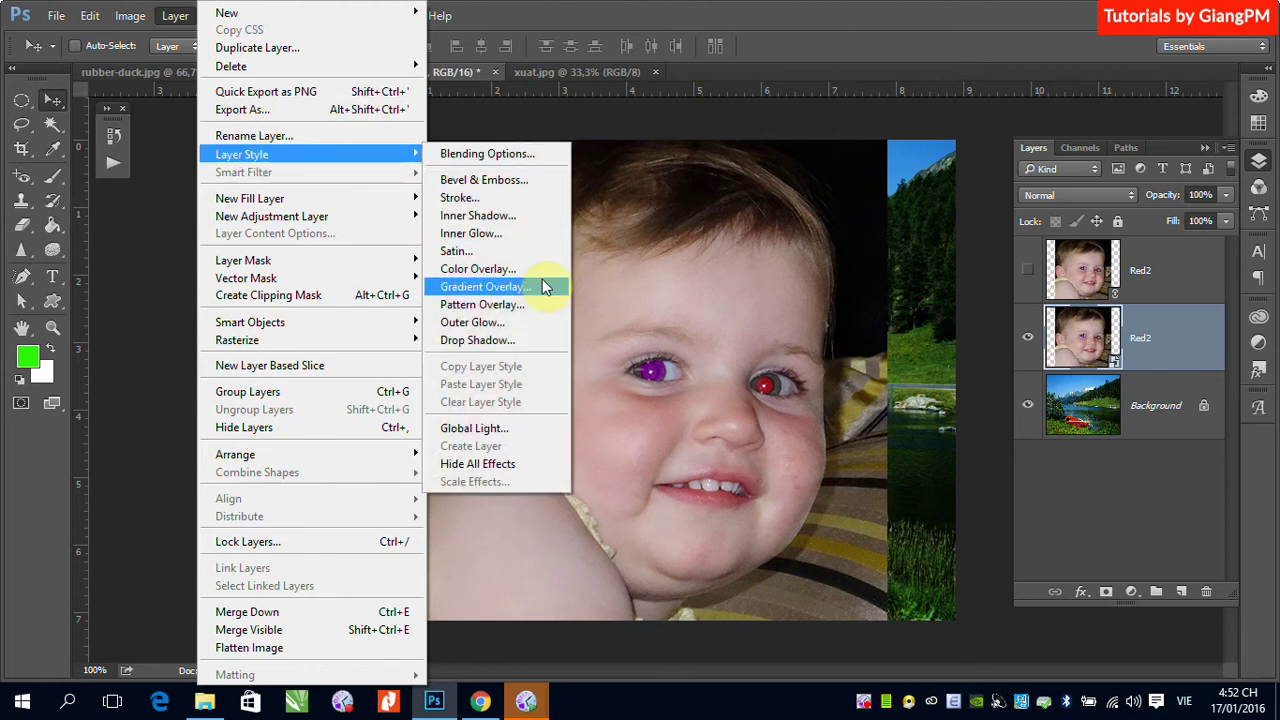
left_click(484, 309)
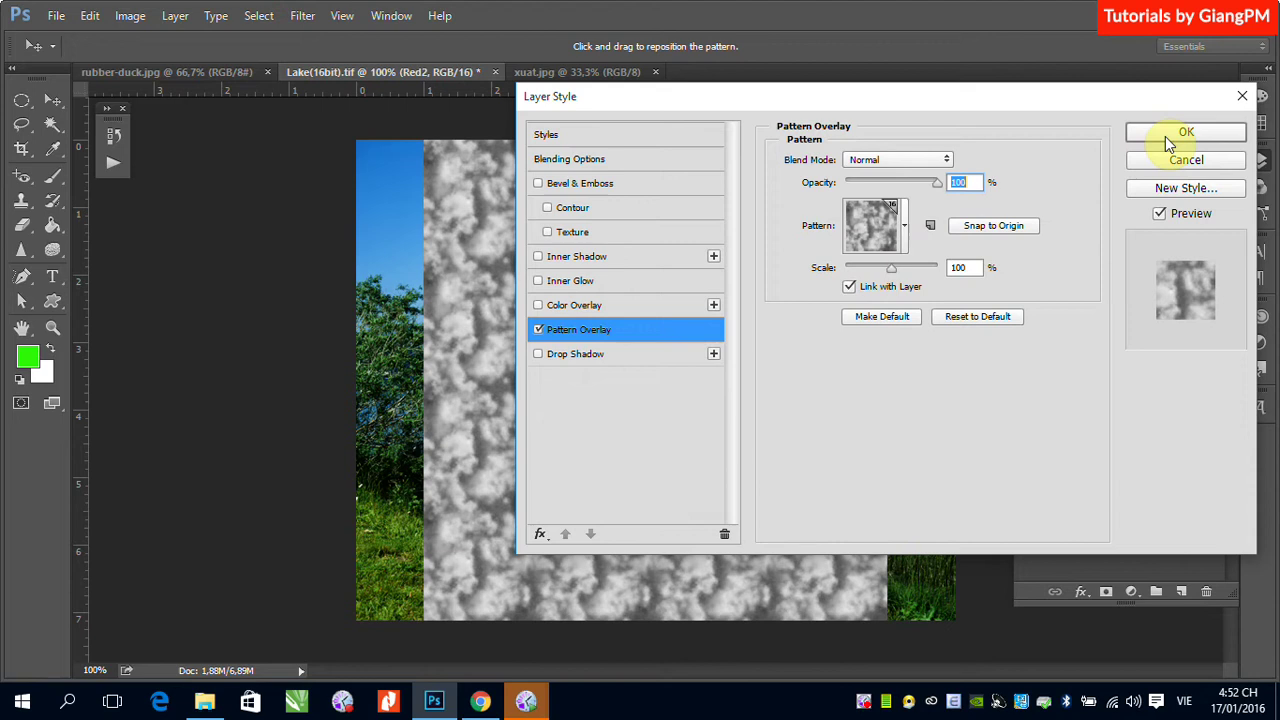
left_click(1165, 136)
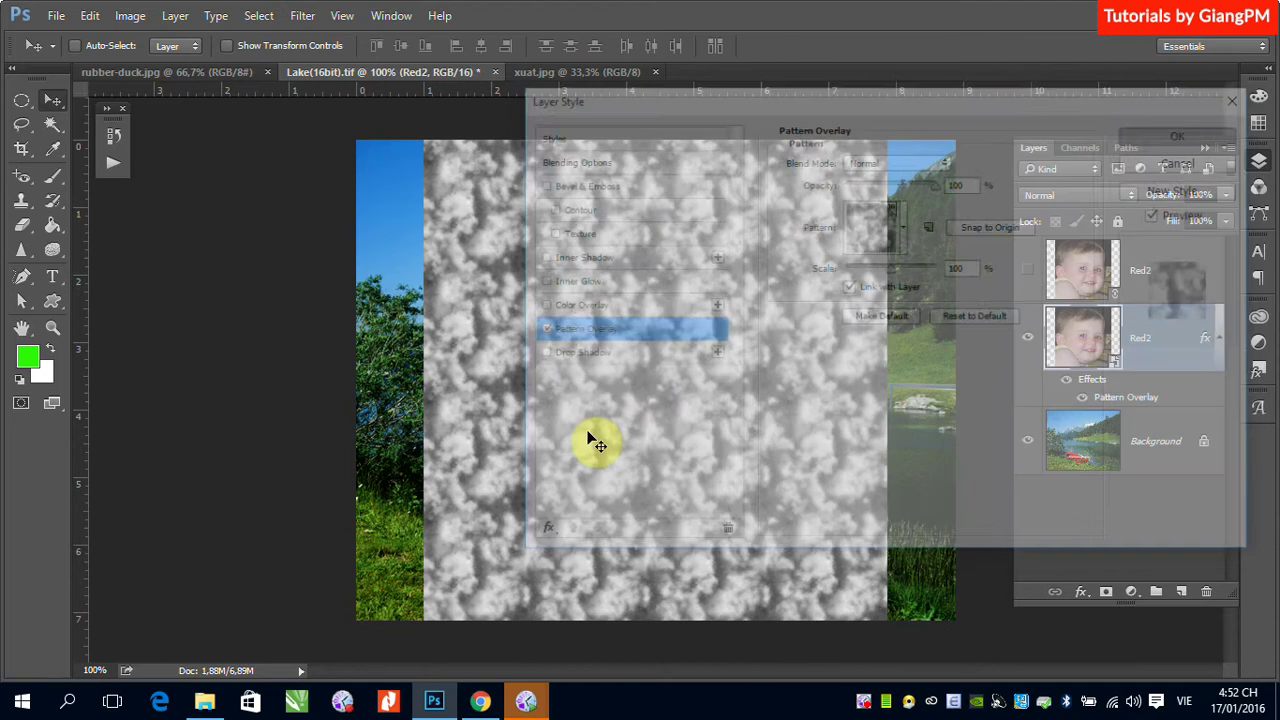
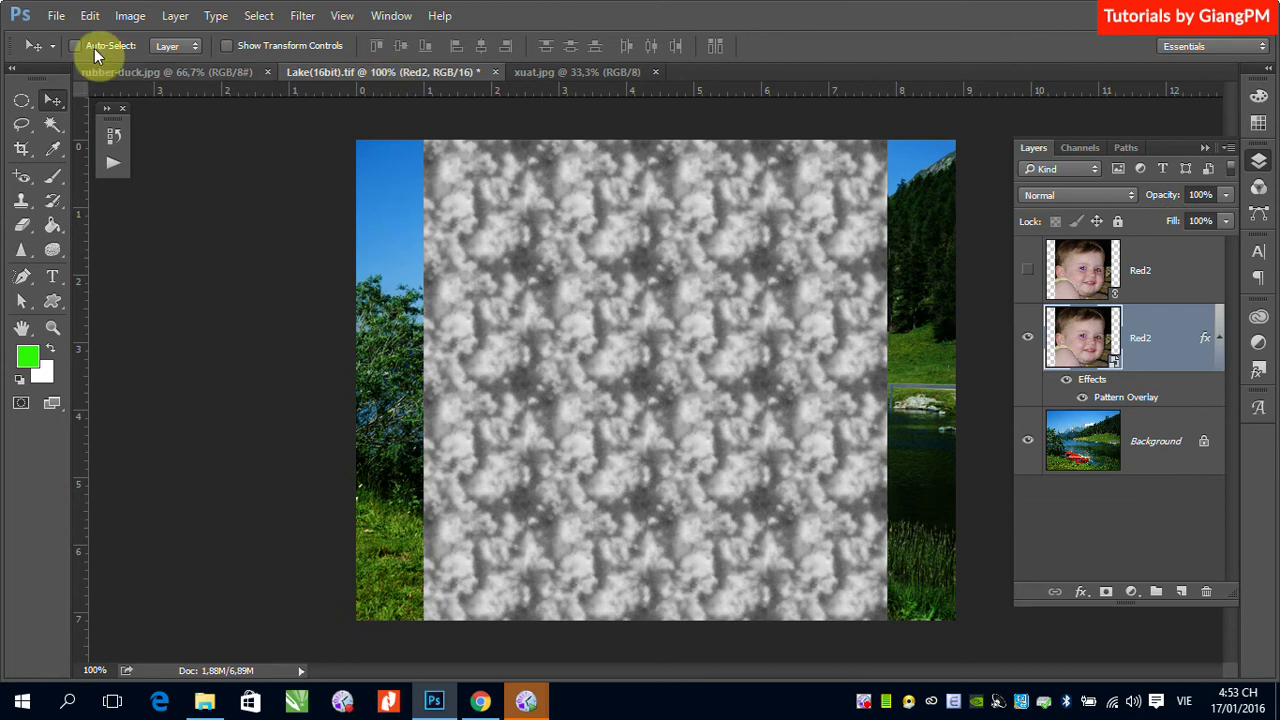
Create a new blank document, Untitled-1, using the default settings
left_click(56, 15)
left_click(72, 36)
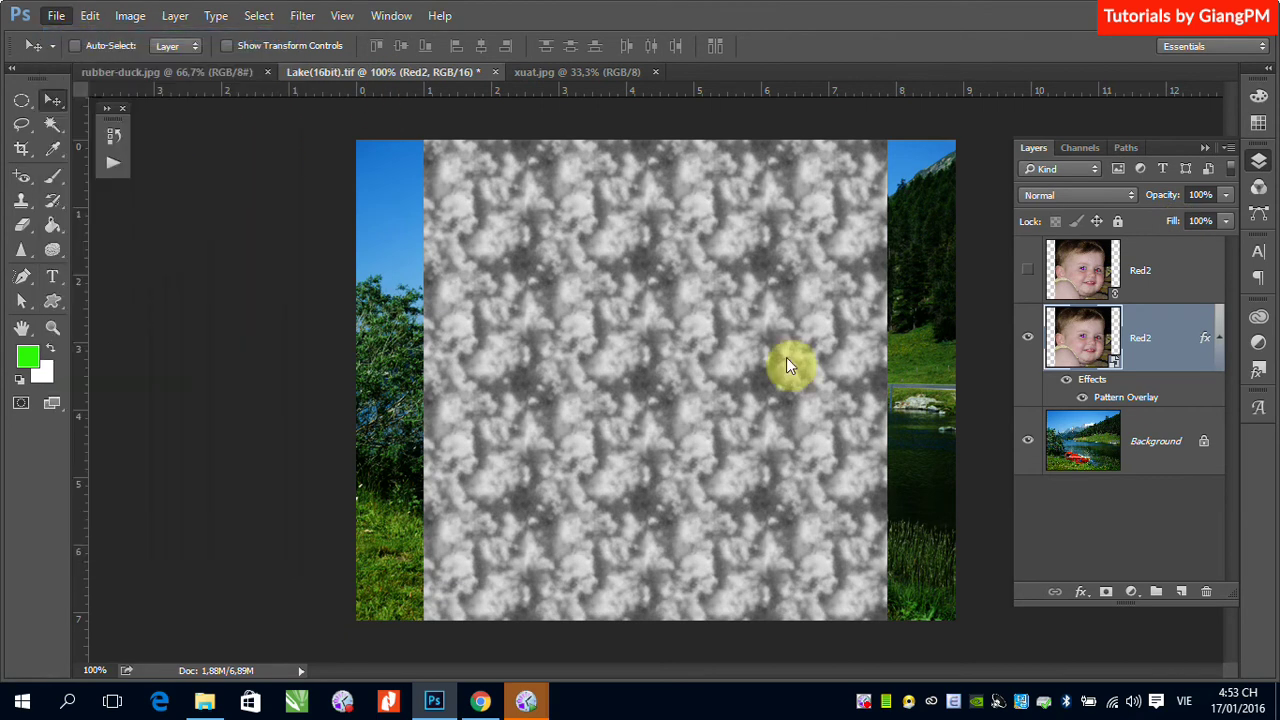
left_click(809, 163)
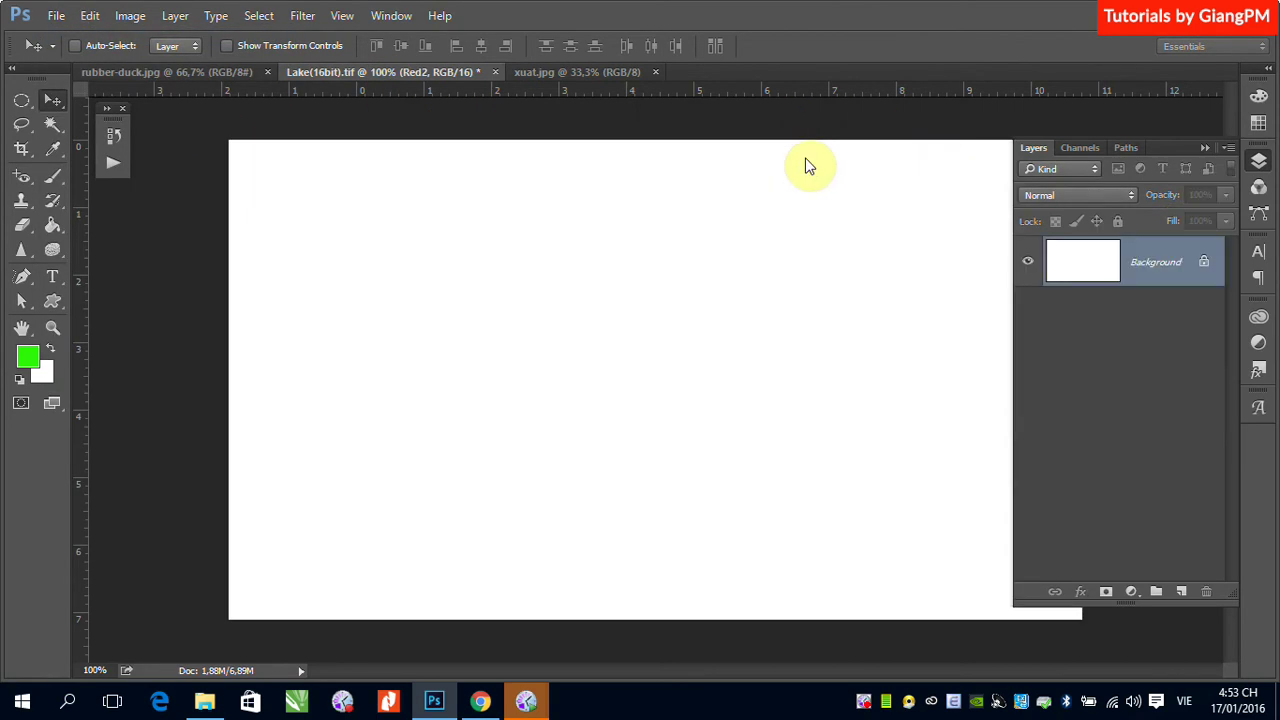
Type the word LAYER on the blank canvas, correcting the misspelling
left_click(53, 279)
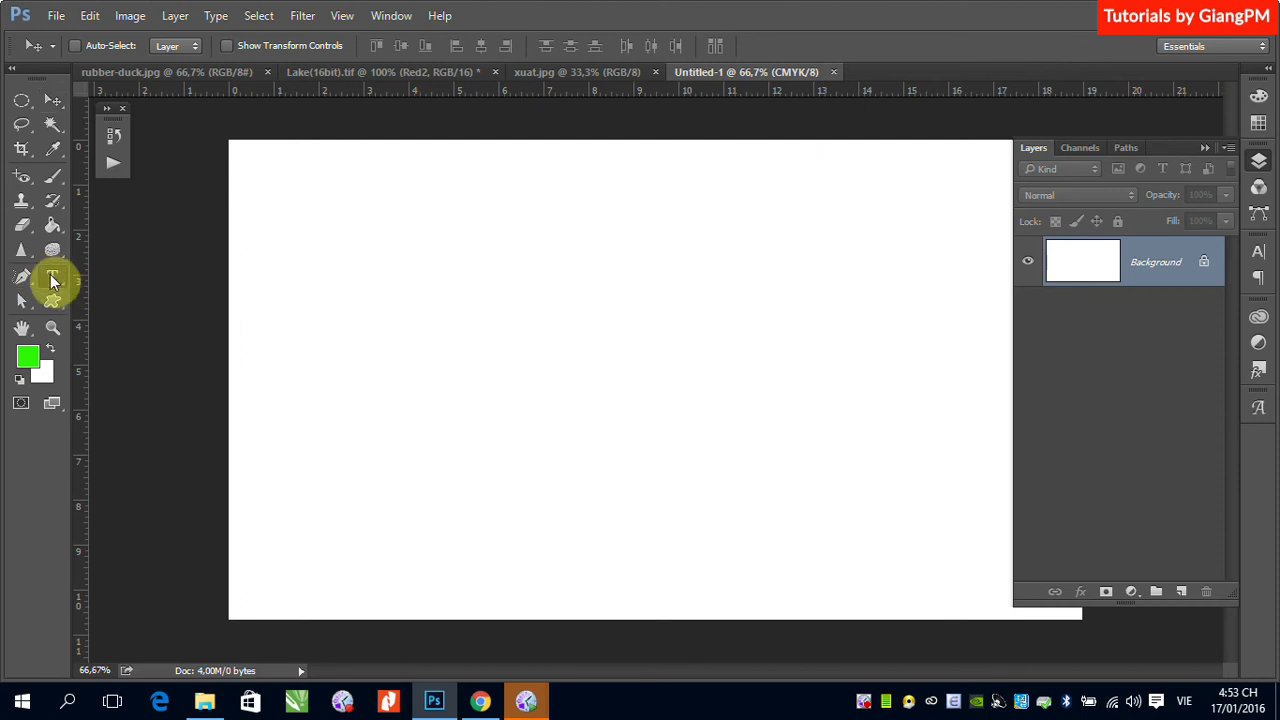
left_click(394, 339)
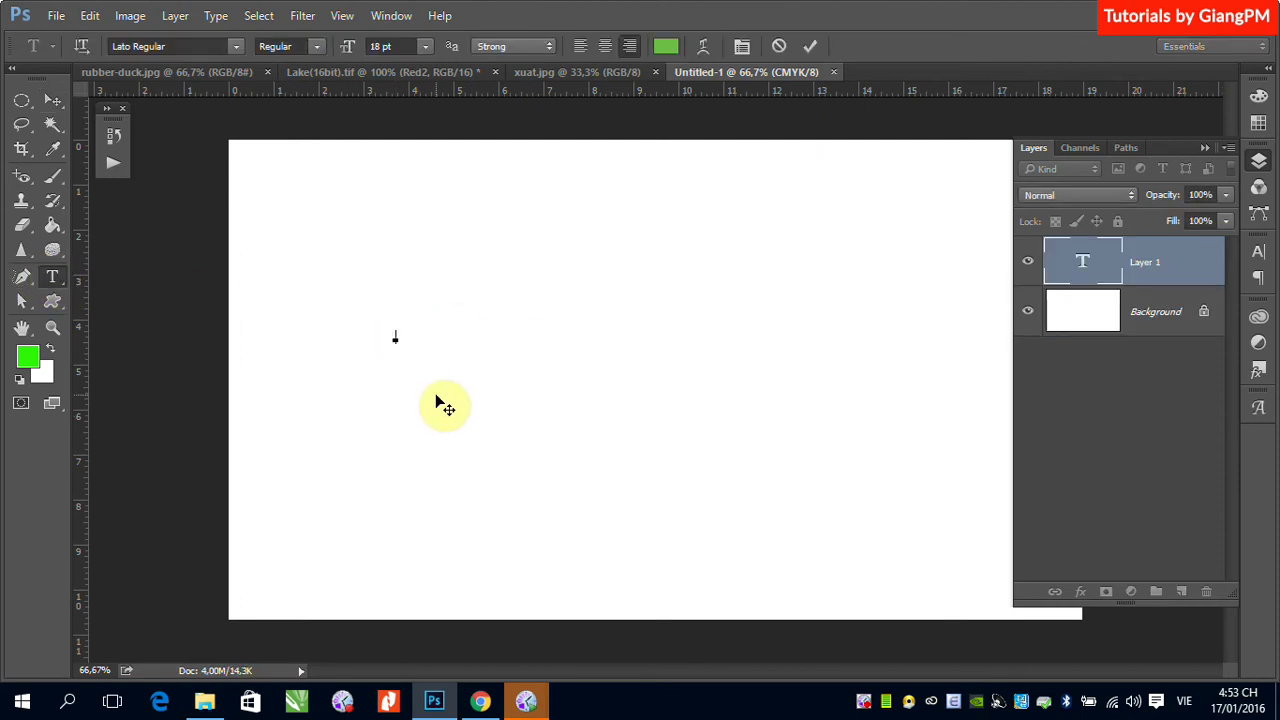
type("LAY")
type("RE")
key("BackSpace")
key("BackSpace")
type("ER")
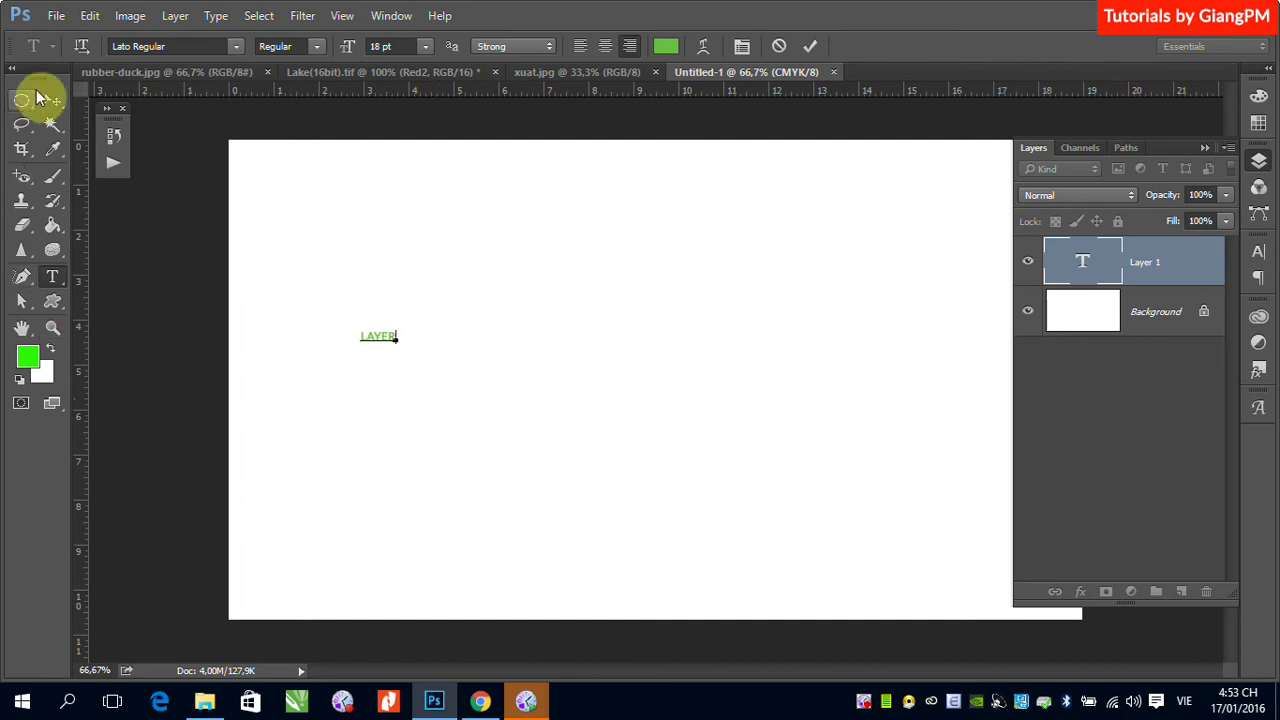
left_click(52, 102)
Scale the LAYER text up across the canvas and move it toward the centre
left_click(382, 331)
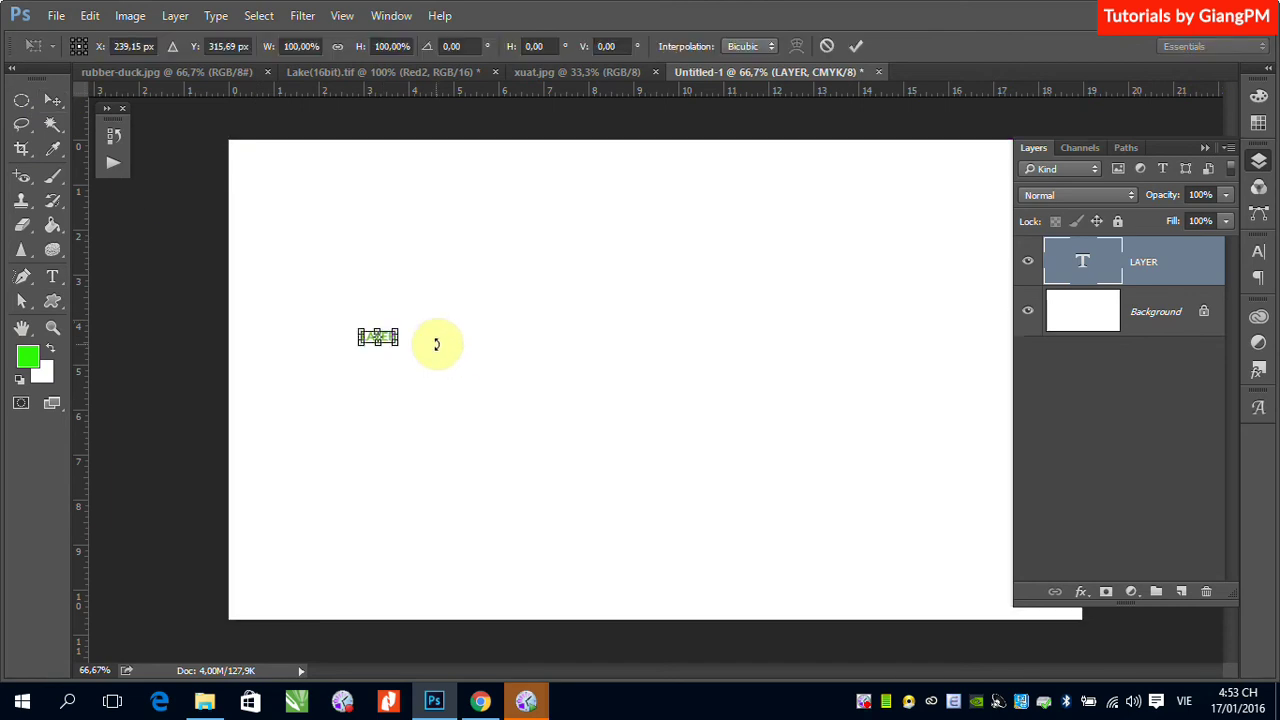
left_click_drag(397, 330, 968, 211)
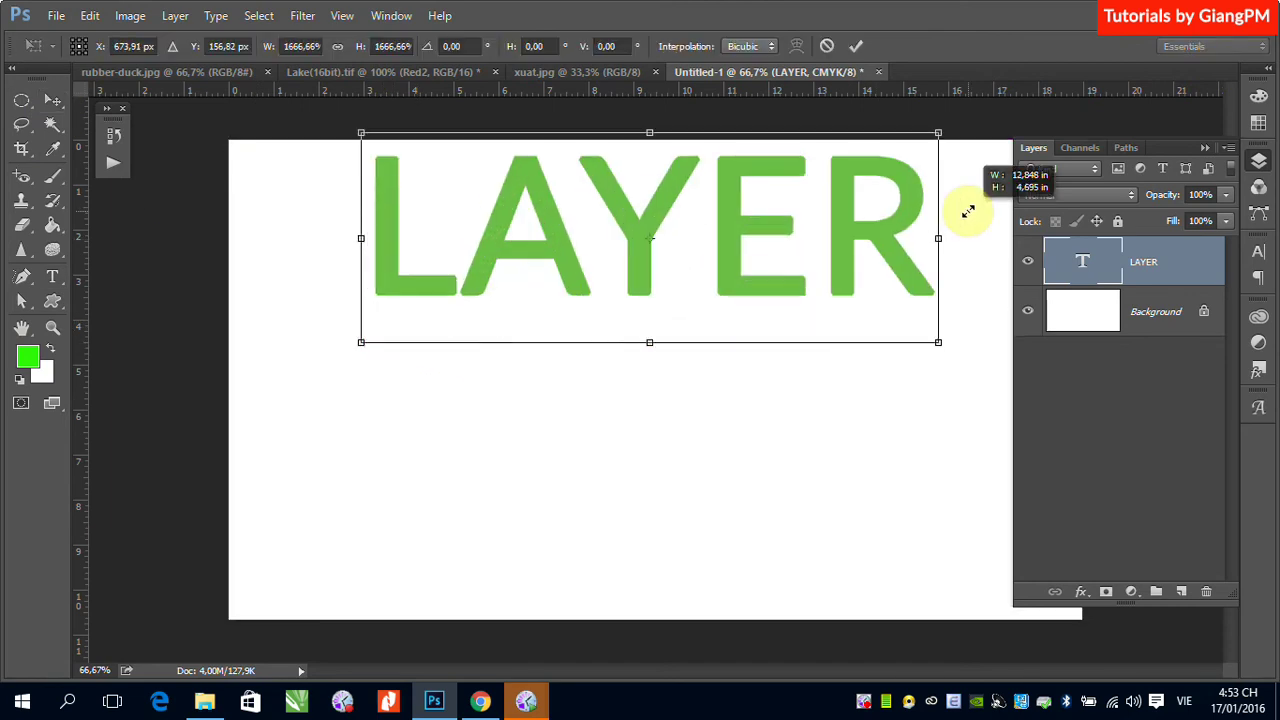
key("Return")
left_click_drag(728, 393, 731, 397)
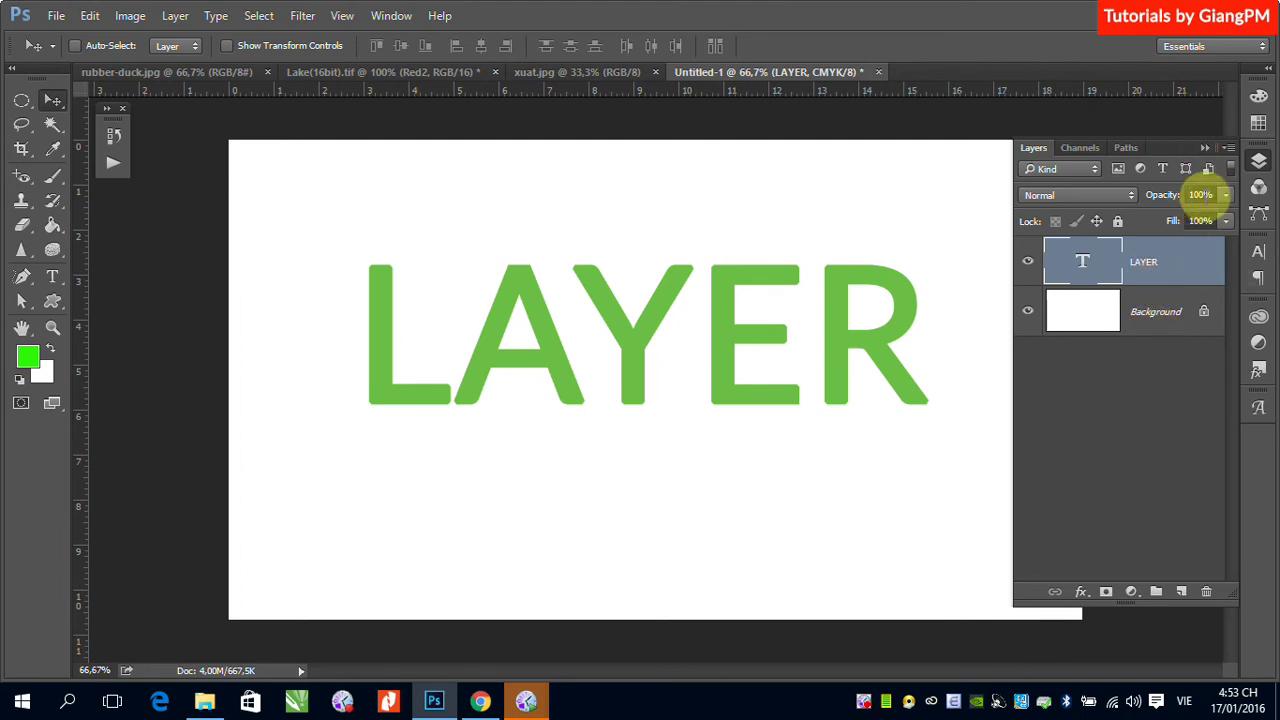
left_click(1226, 195)
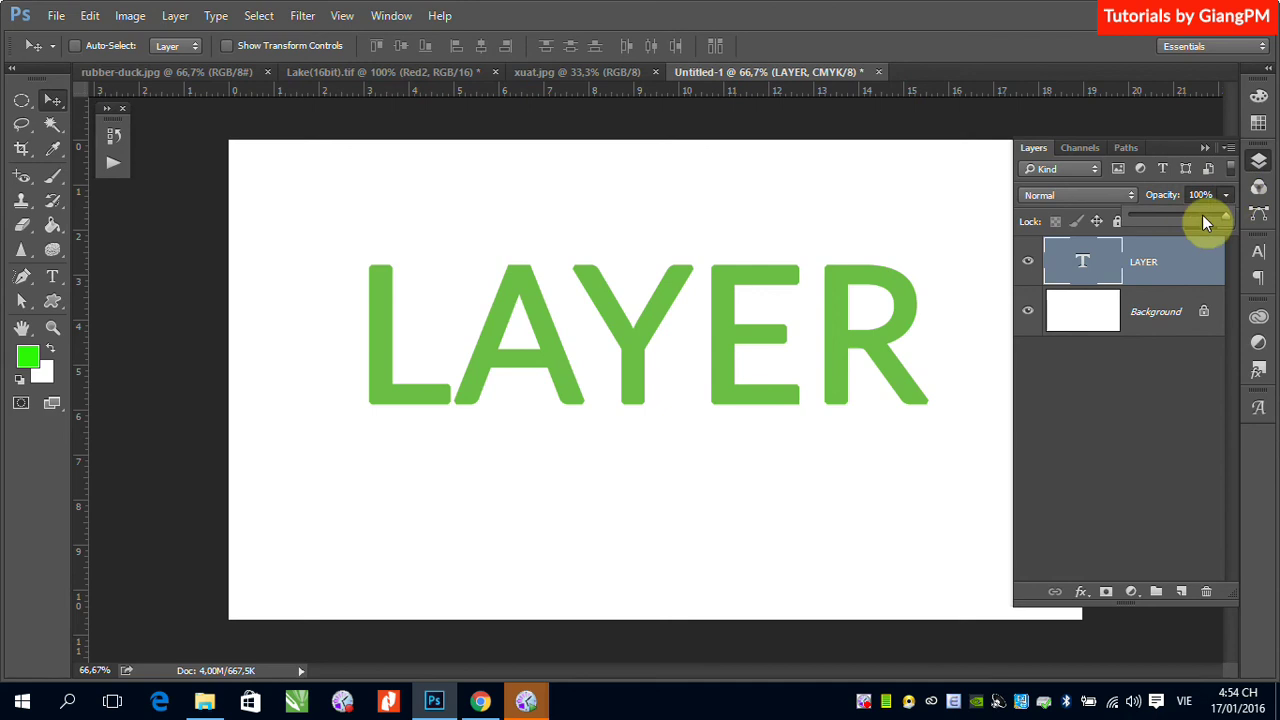
left_click_drag(1181, 222, 1120, 230)
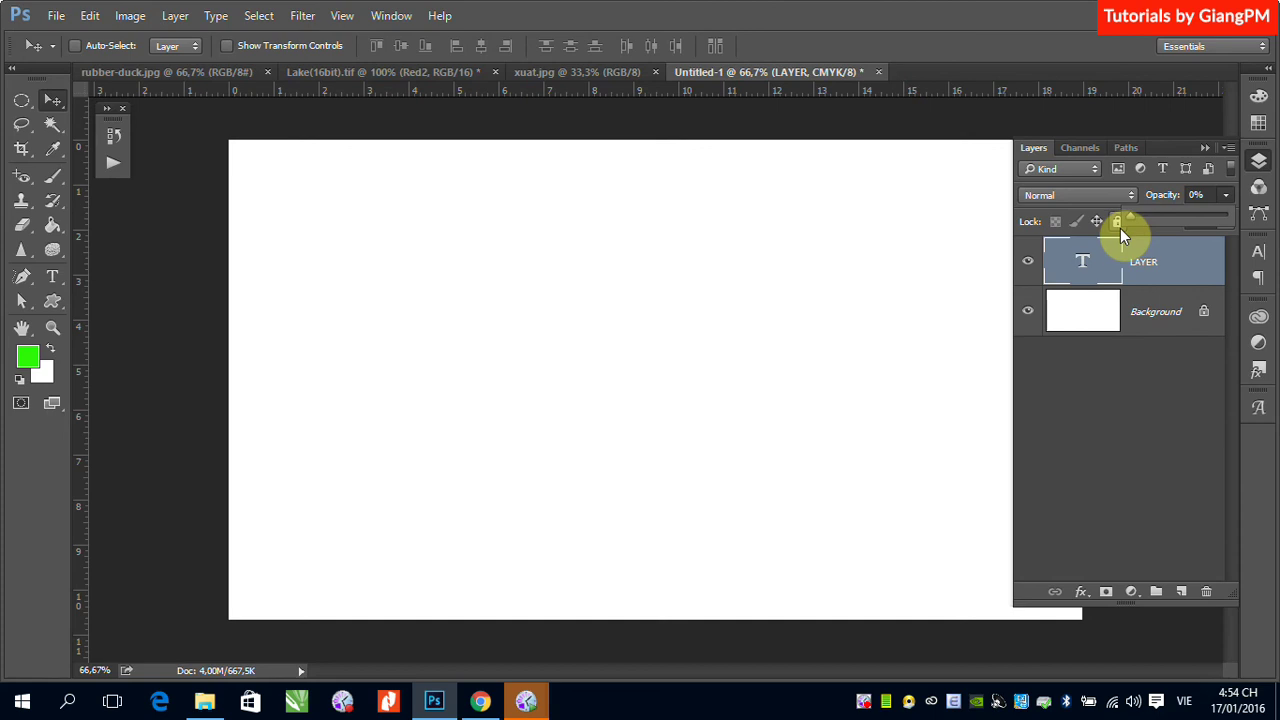
left_click_drag(1122, 221, 1238, 220)
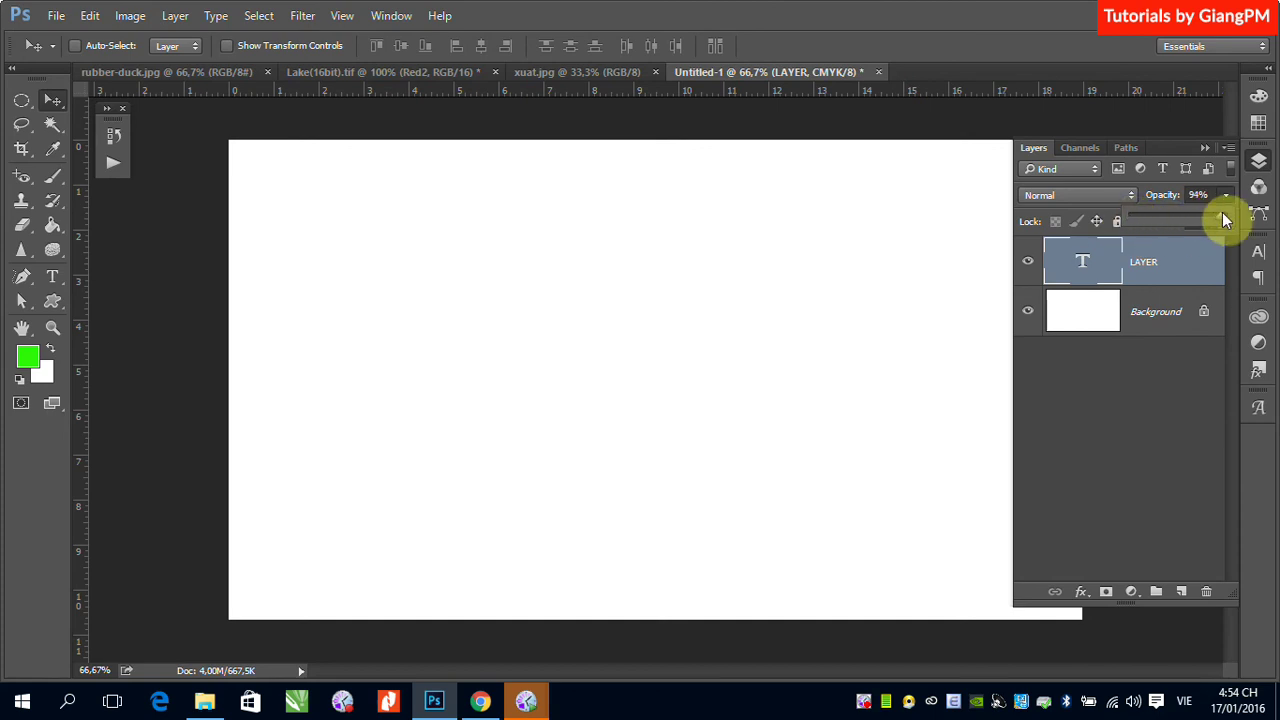
left_click(966, 258)
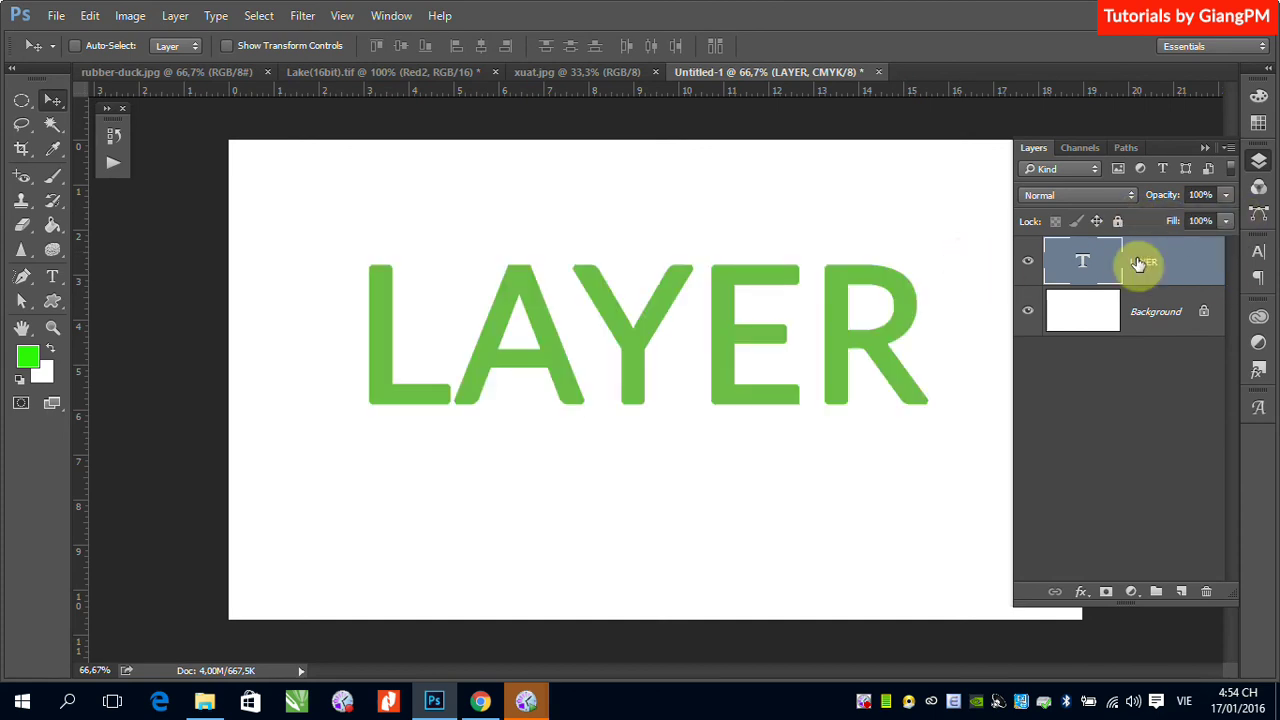
left_click(330, 72)
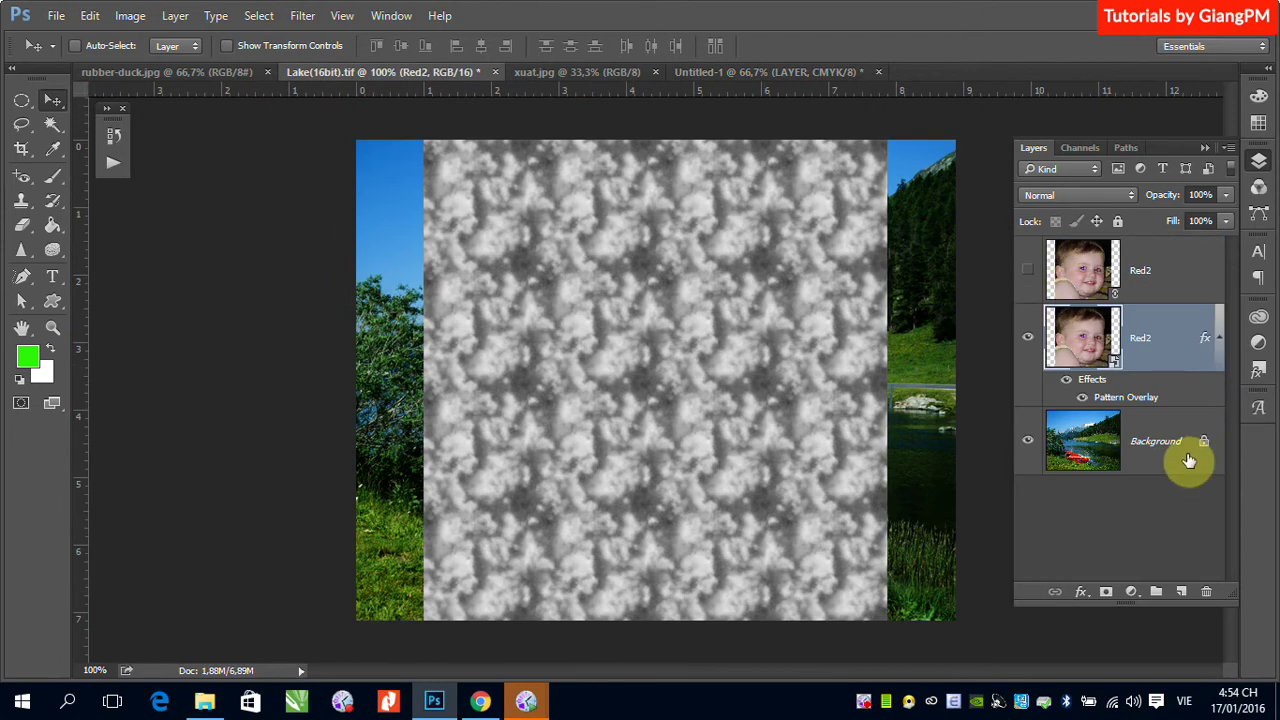
Copy the lake photo into Untitled-1 as Layer 1, placed beneath the LAYER text
left_click(1170, 445)
mouse_move(728, 430)
left_mouse_down()
mouse_move(666, 423)
mouse_move(1043, 428)
mouse_move(829, 391)
mouse_move(1072, 440)
left_mouse_up()
left_click(1072, 440, "ctrl")
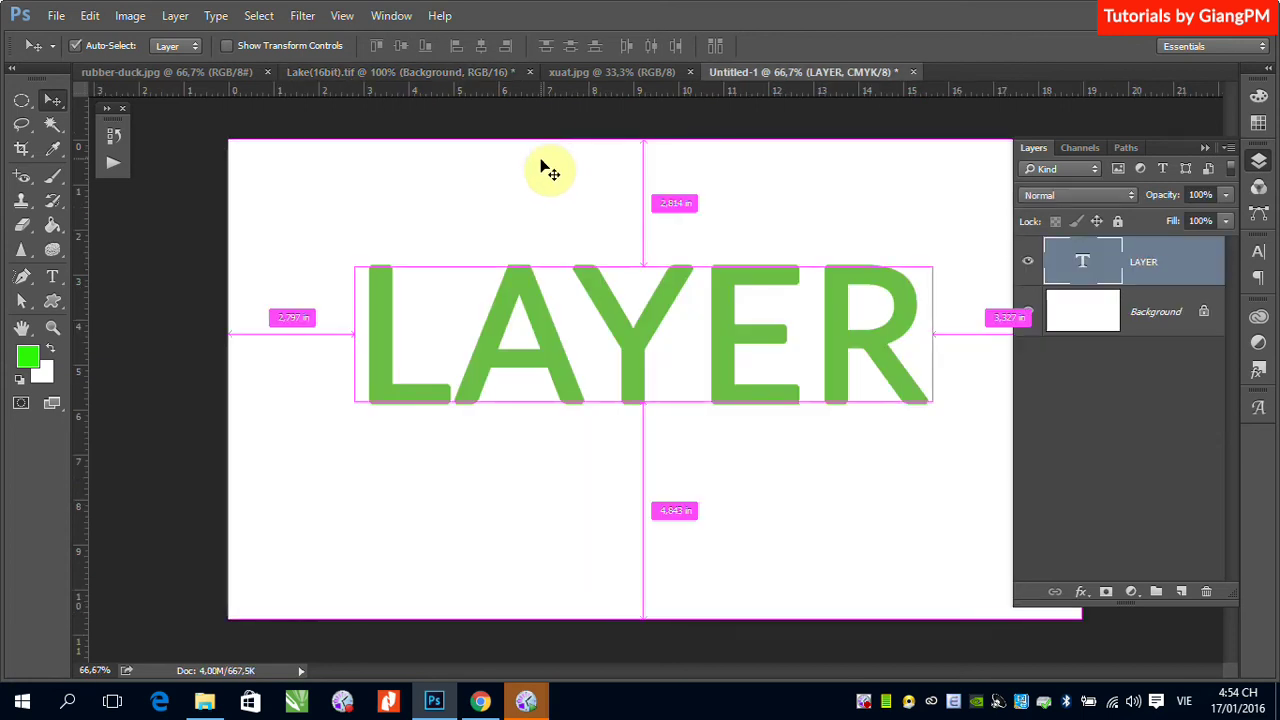
left_click_drag(370, 95, 543, 163)
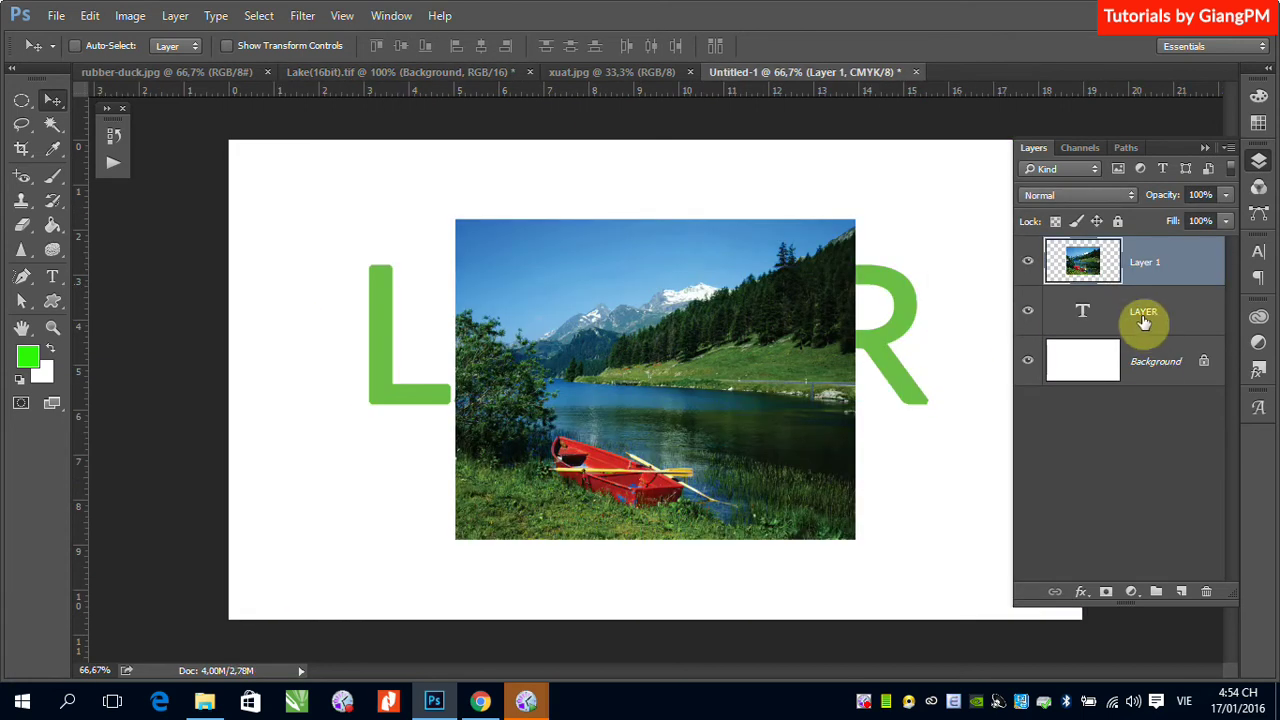
left_click_drag(1160, 264, 1162, 334)
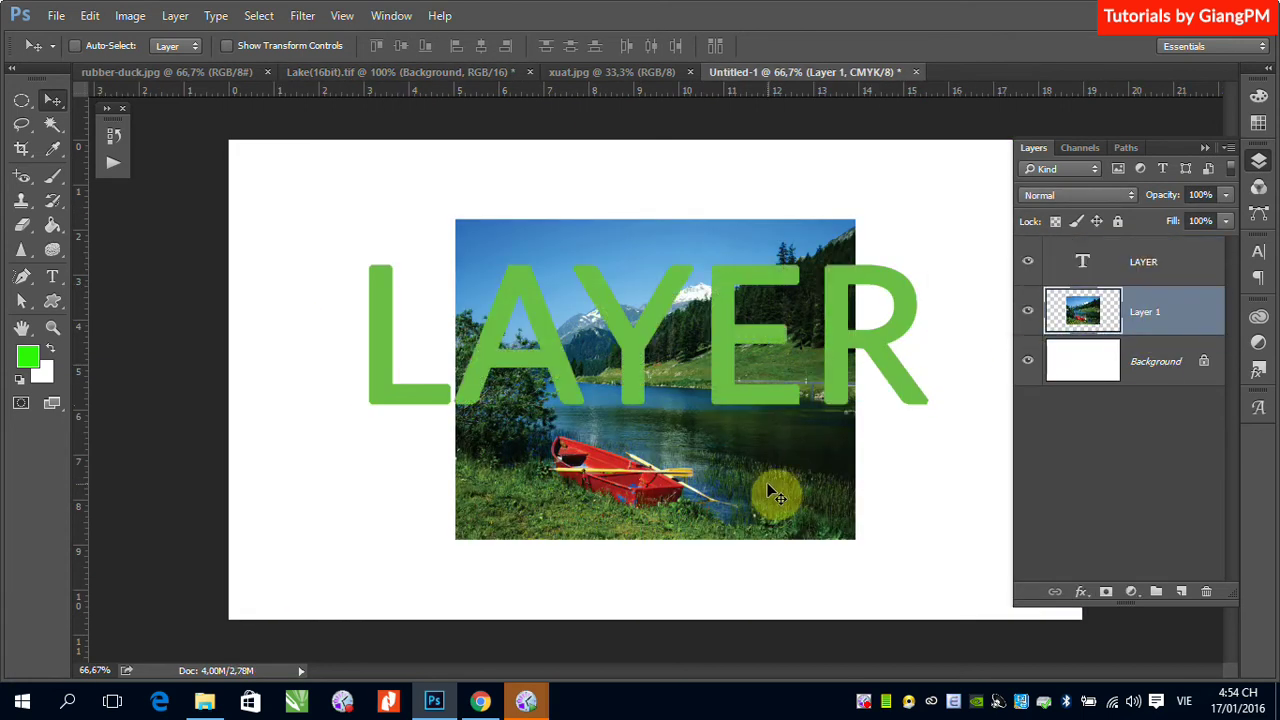
mouse_move(770, 493)
left_mouse_down()
mouse_move(641, 462)
mouse_move(735, 458)
left_mouse_up()
key("ctrl+t")
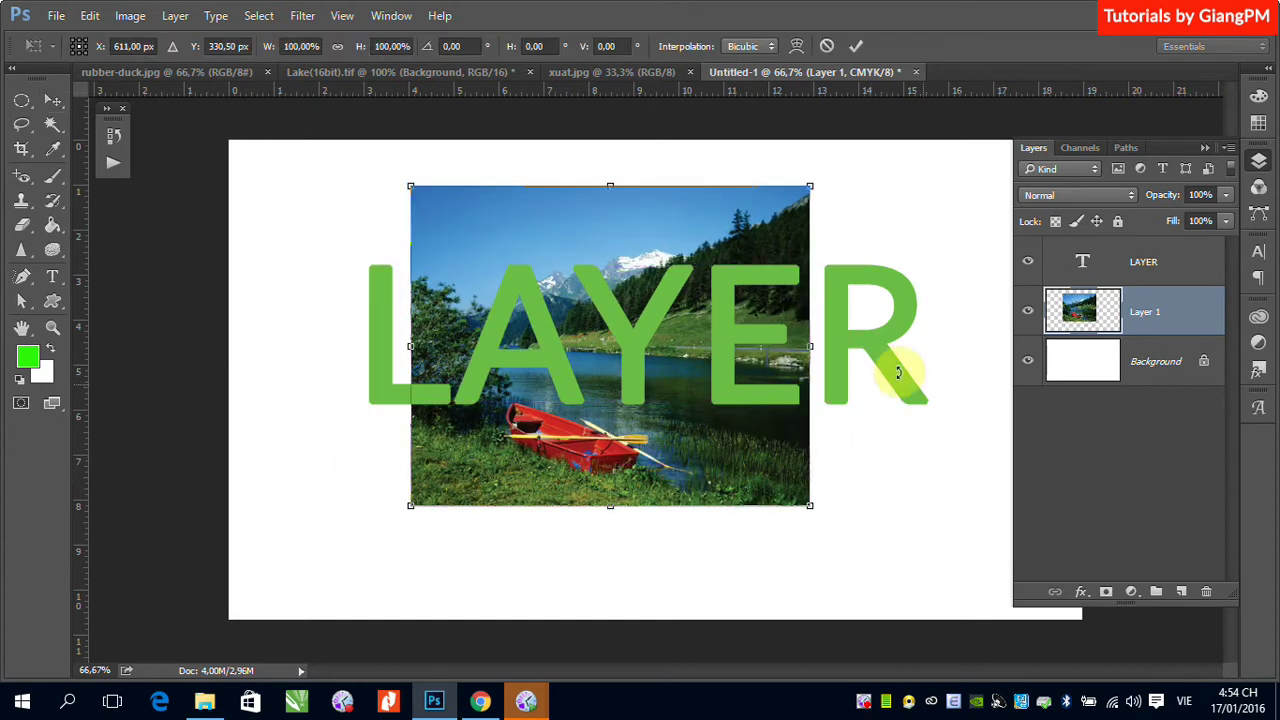
key("Return")
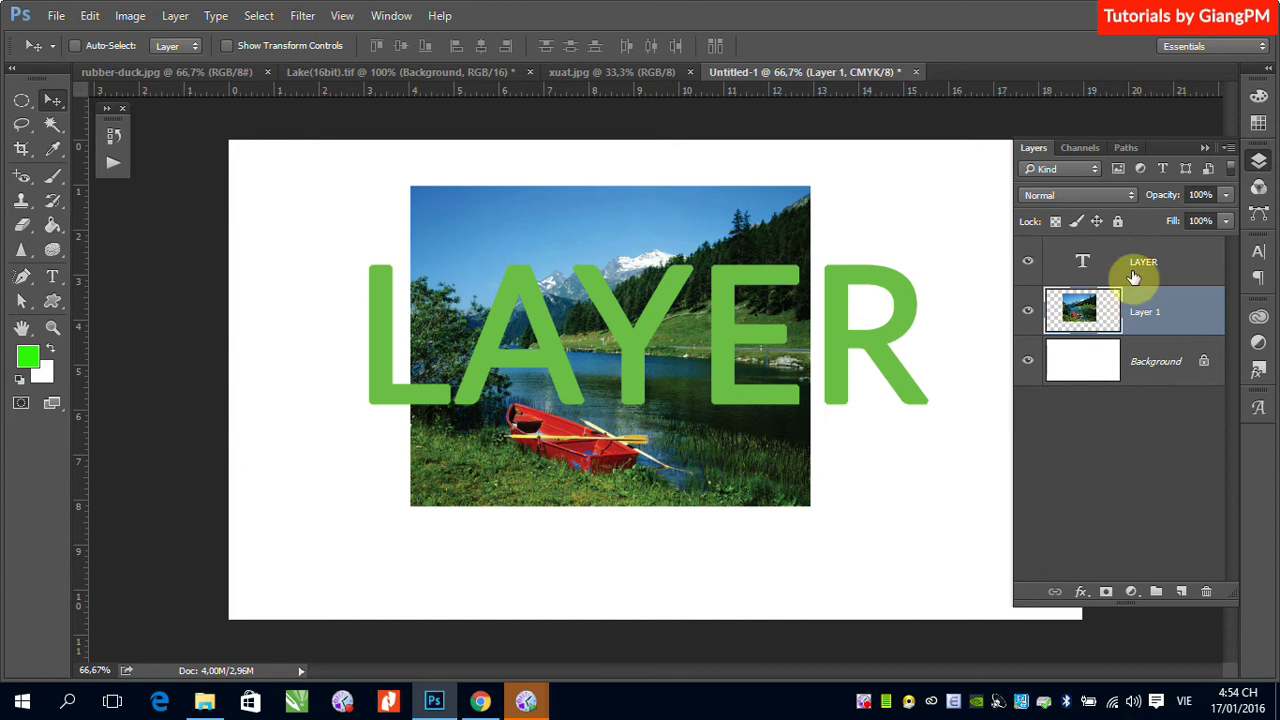
Shrink the LAYER text so it fits across the lake photo
left_click(1125, 268)
key("ctrl+t")
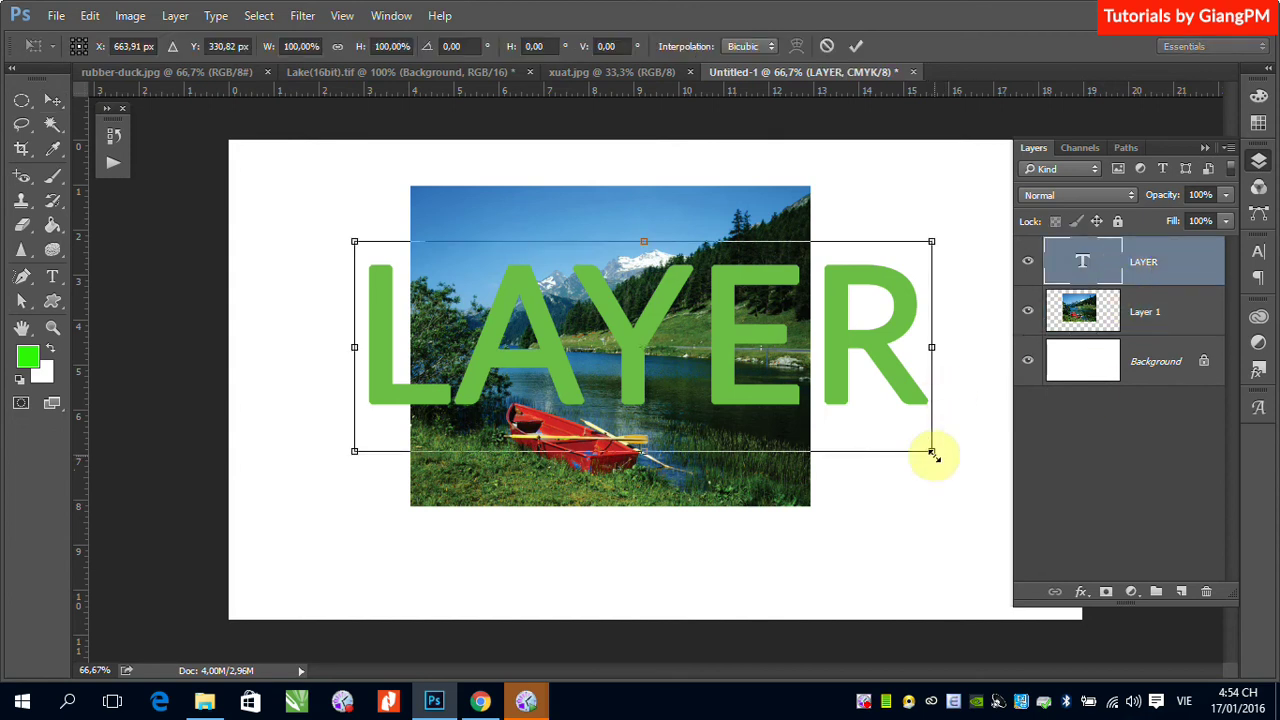
left_click_drag(930, 448, 772, 411)
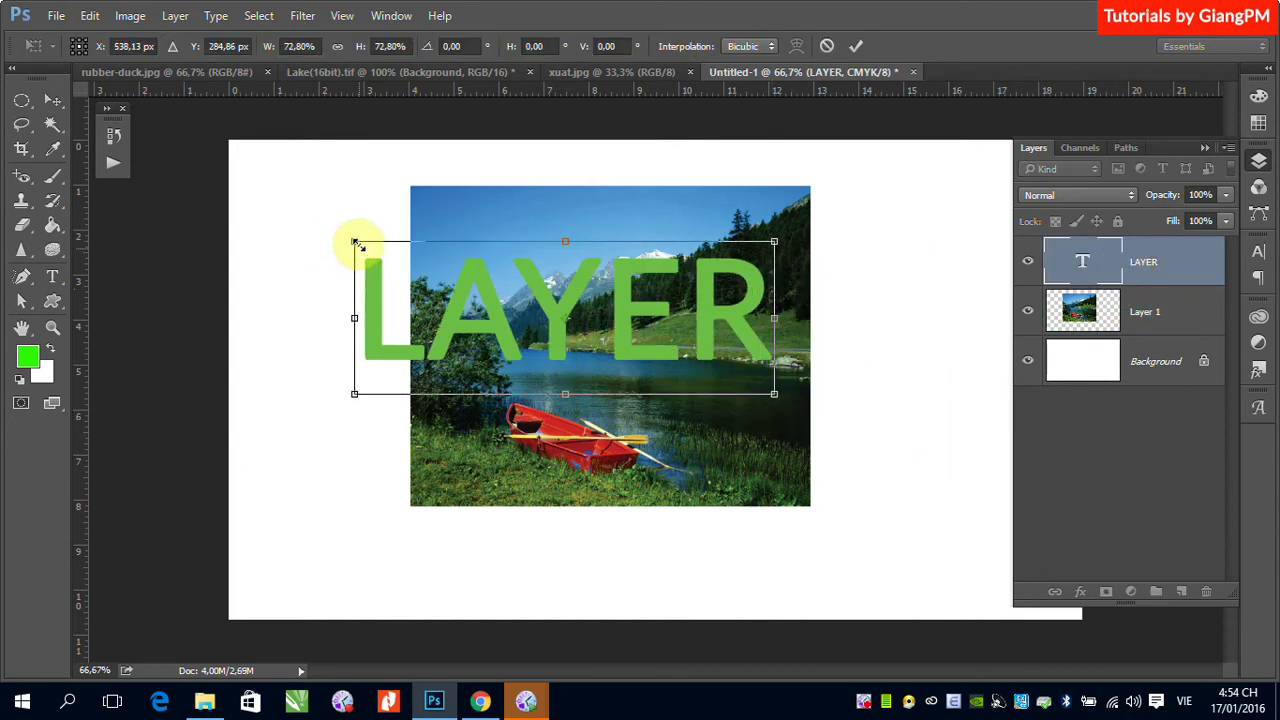
left_click_drag(354, 241, 445, 287)
key("Return")
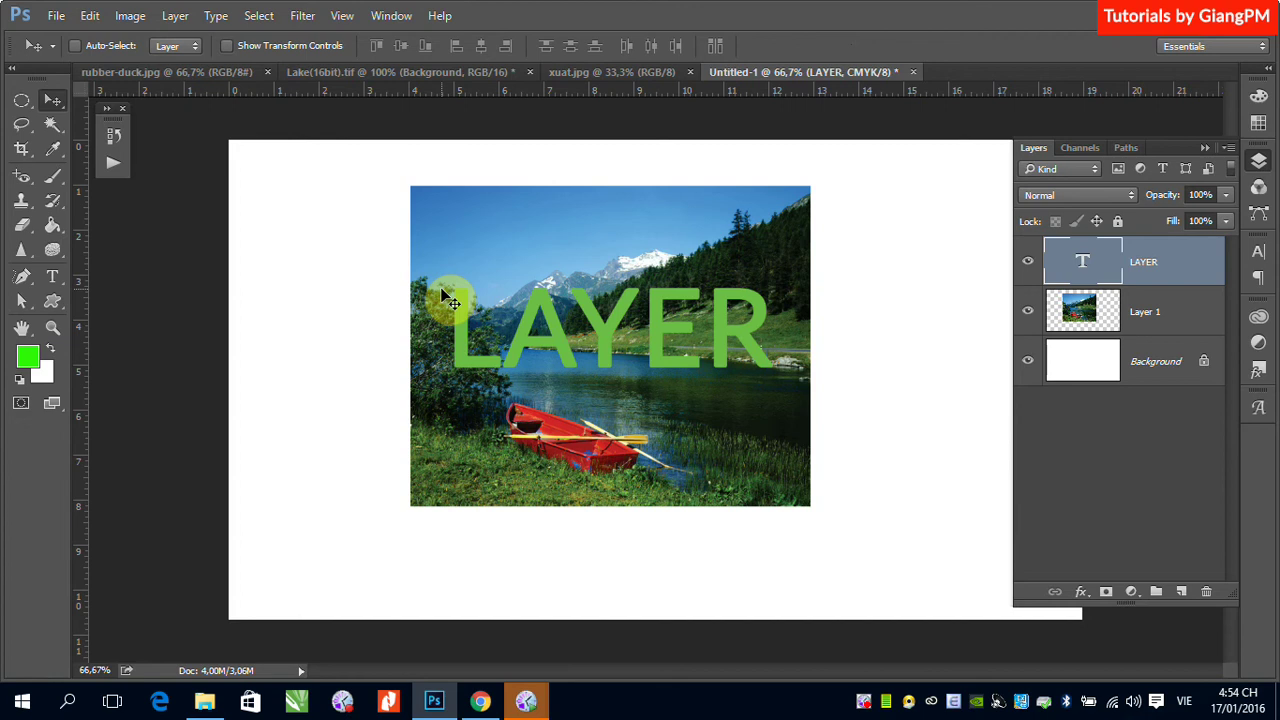
Fade the LAYER text's opacity down to 0%, then bring it back to 100%
left_click(1226, 195)
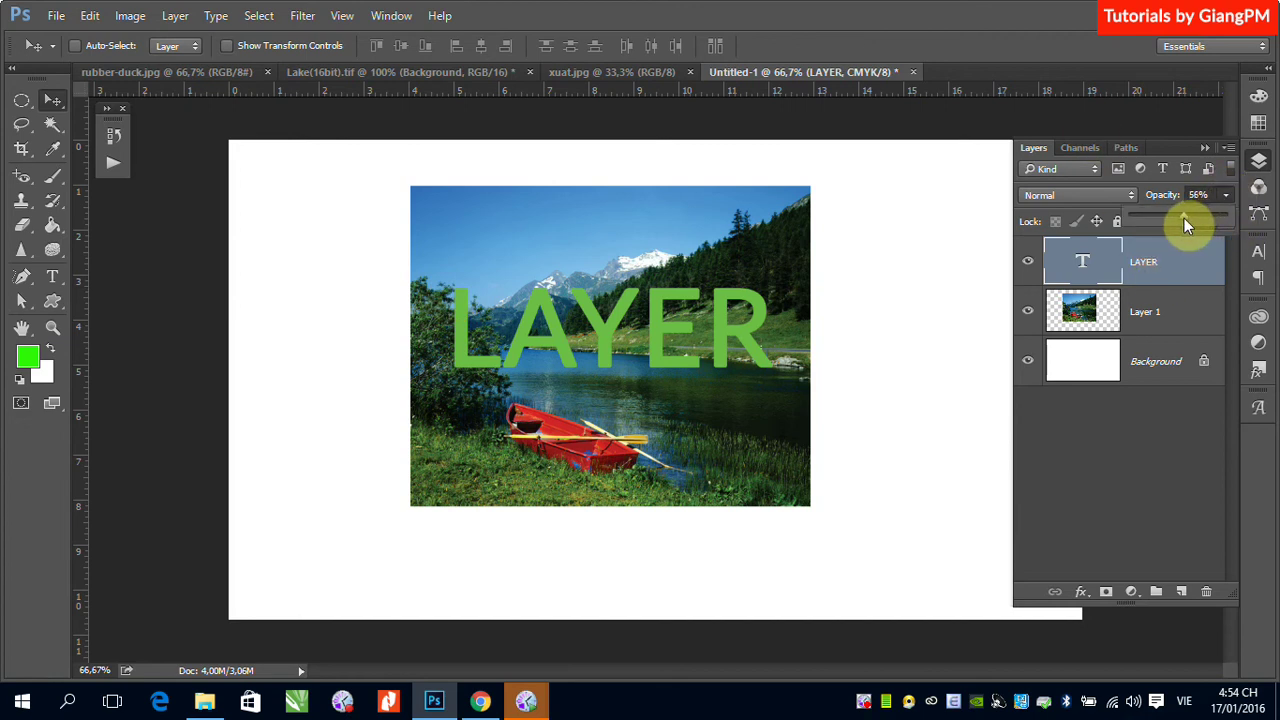
left_click_drag(1184, 218, 1170, 219)
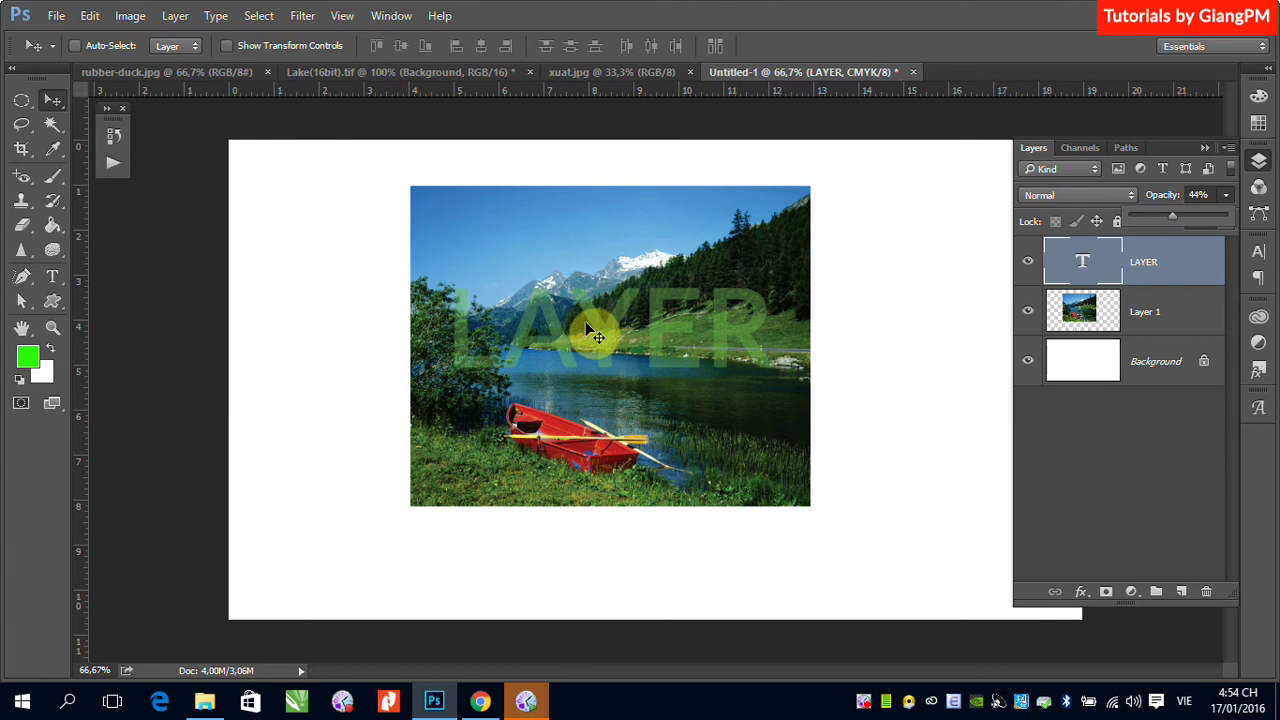
mouse_move(1172, 216)
left_mouse_down()
mouse_move(1128, 220)
mouse_move(1224, 214)
left_mouse_up()
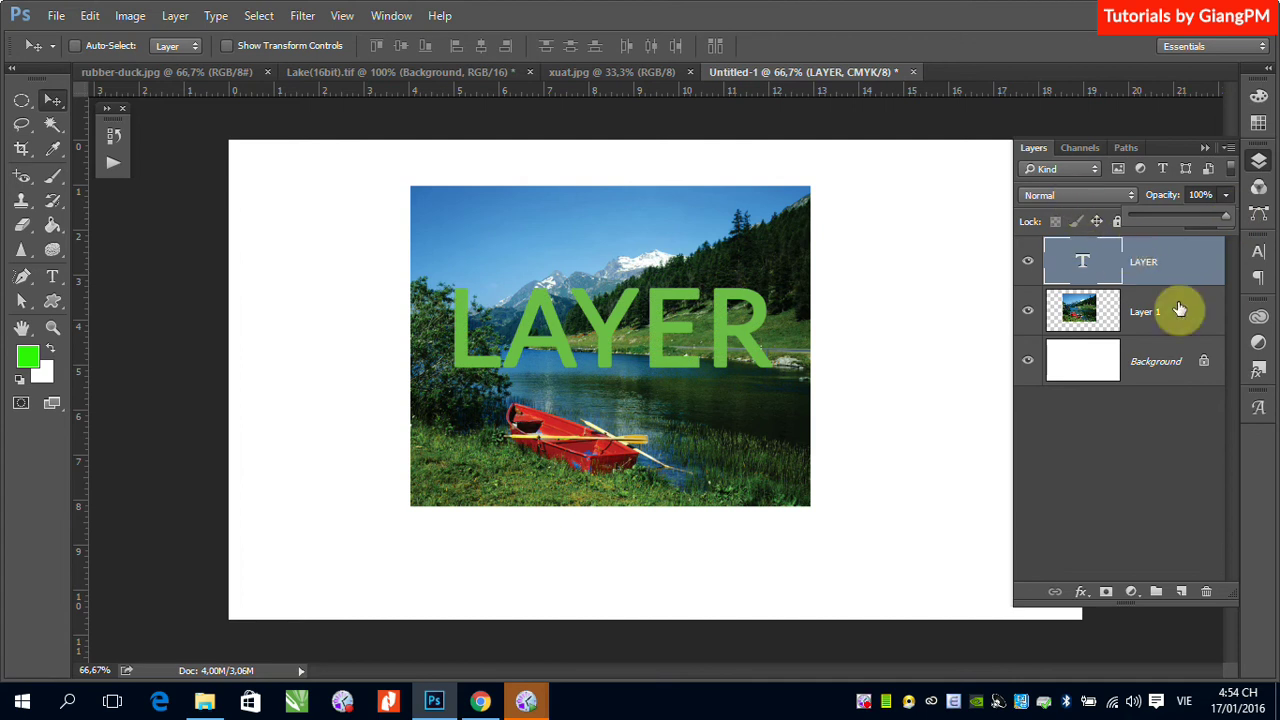
left_click(1160, 495)
left_click(1220, 258)
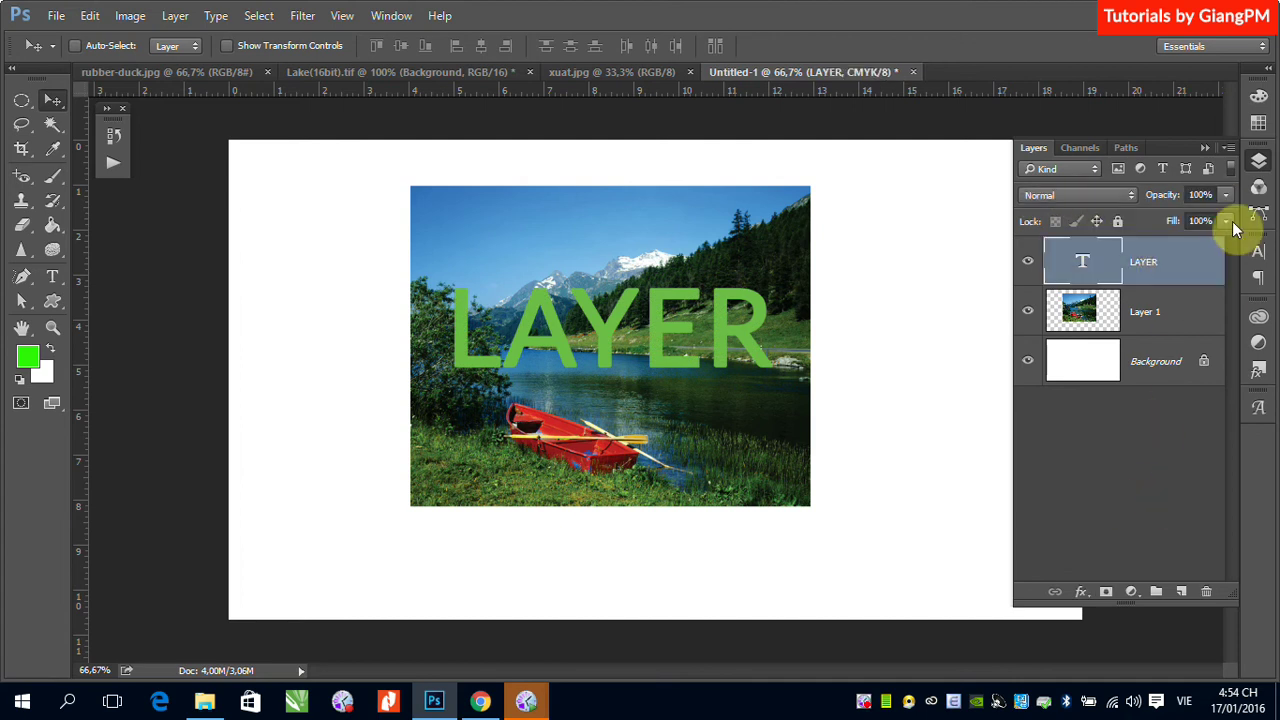
left_click(1226, 221)
left_click_drag(1229, 243, 1208, 248)
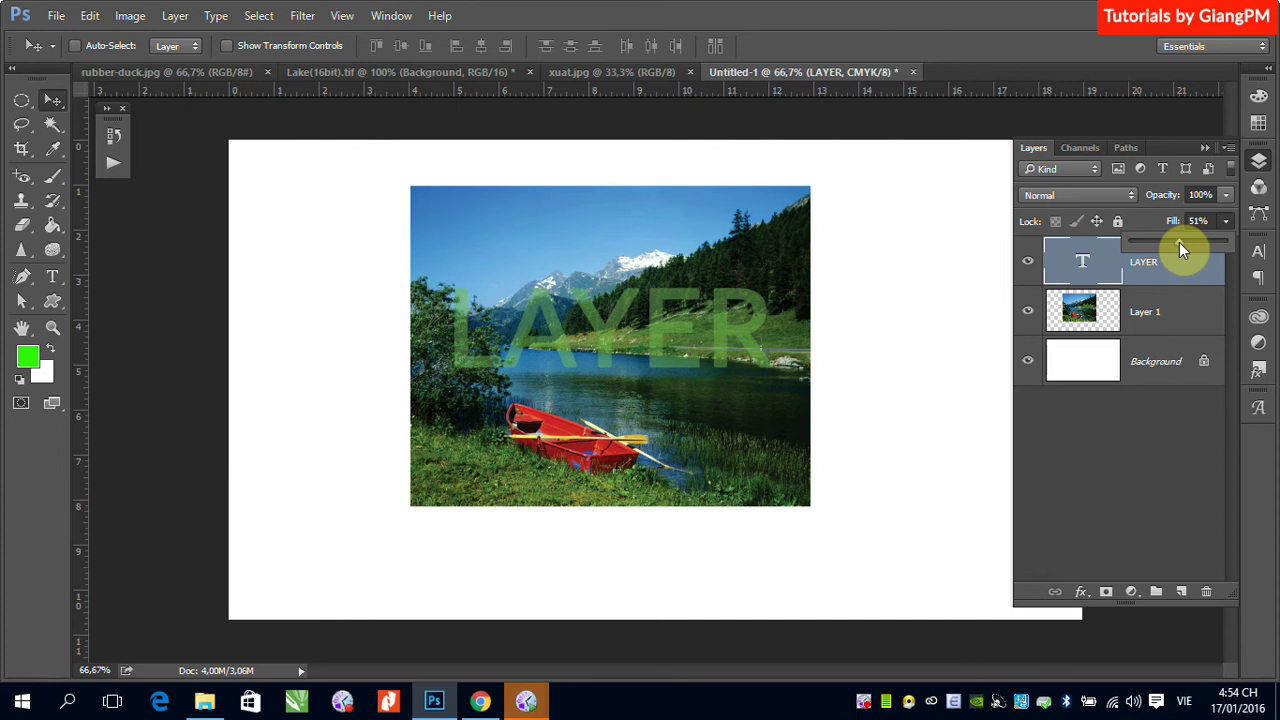
left_click_drag(1172, 244, 1124, 245)
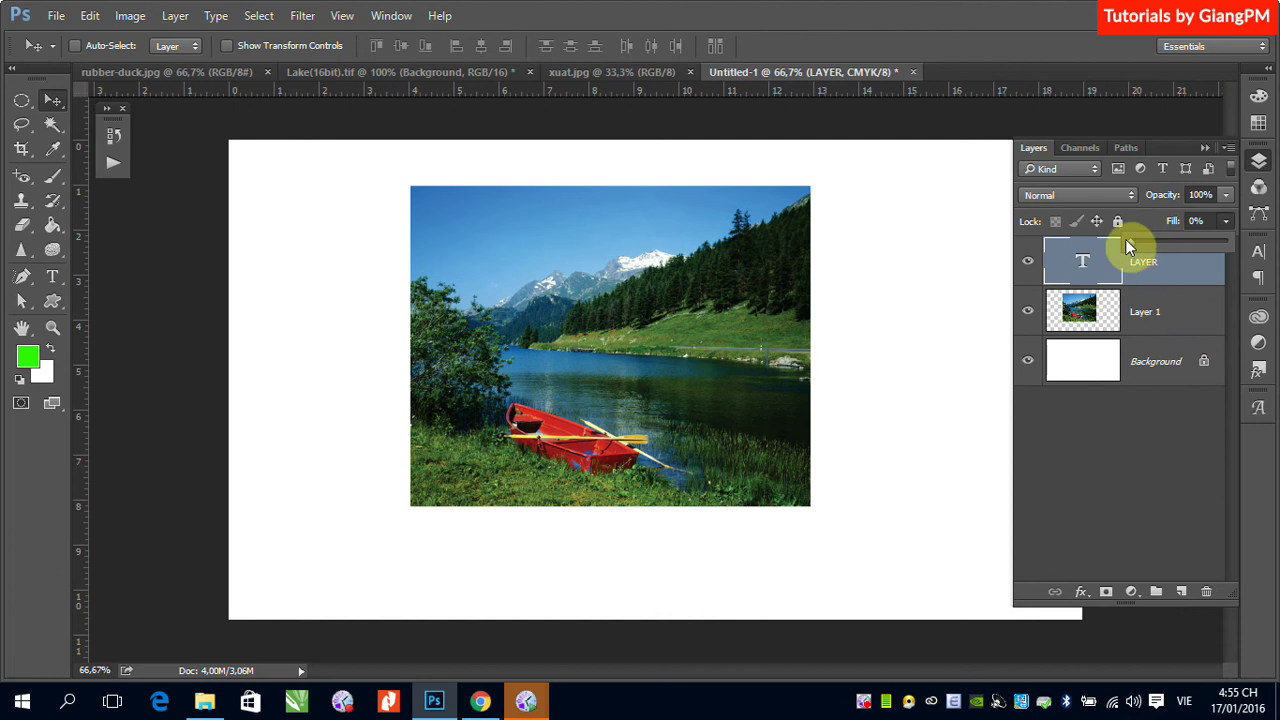
left_click_drag(1143, 244, 1240, 245)
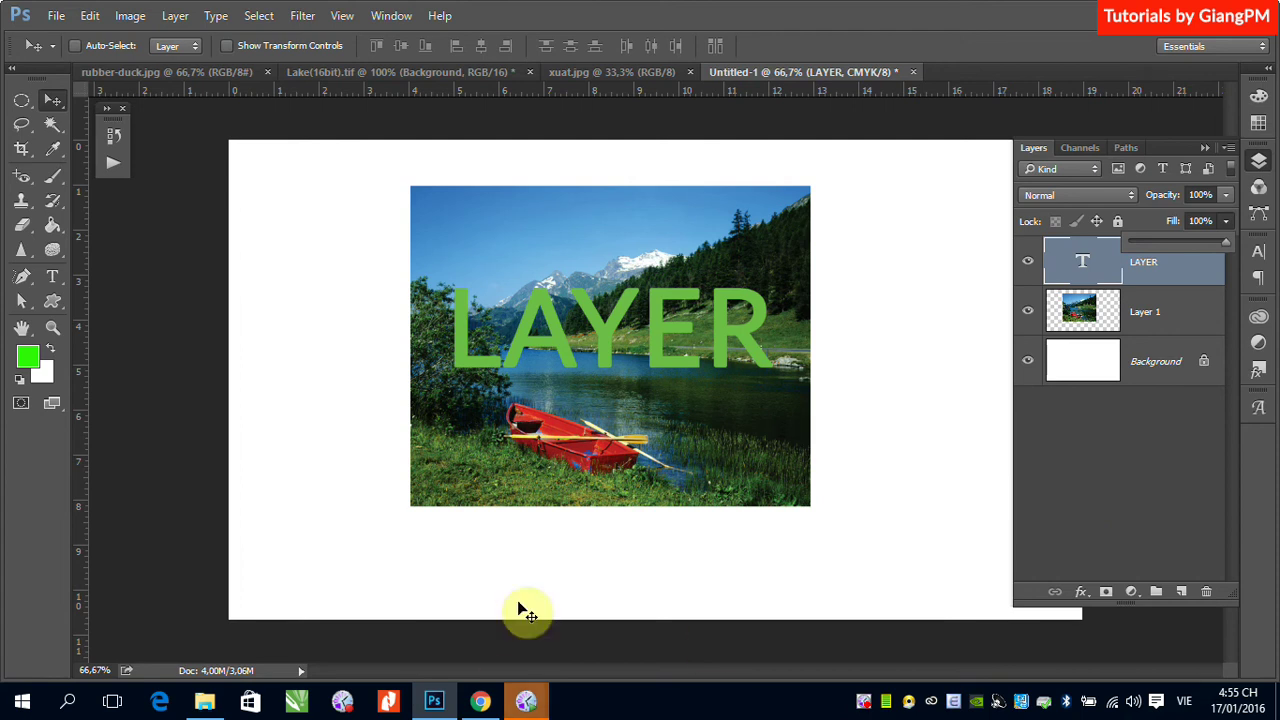
left_click(605, 330)
Move the green LAYER text higher on the lake photo, above its copy
mouse_move(603, 324)
left_mouse_down()
mouse_move(598, 277)
mouse_move(594, 403)
left_mouse_up()
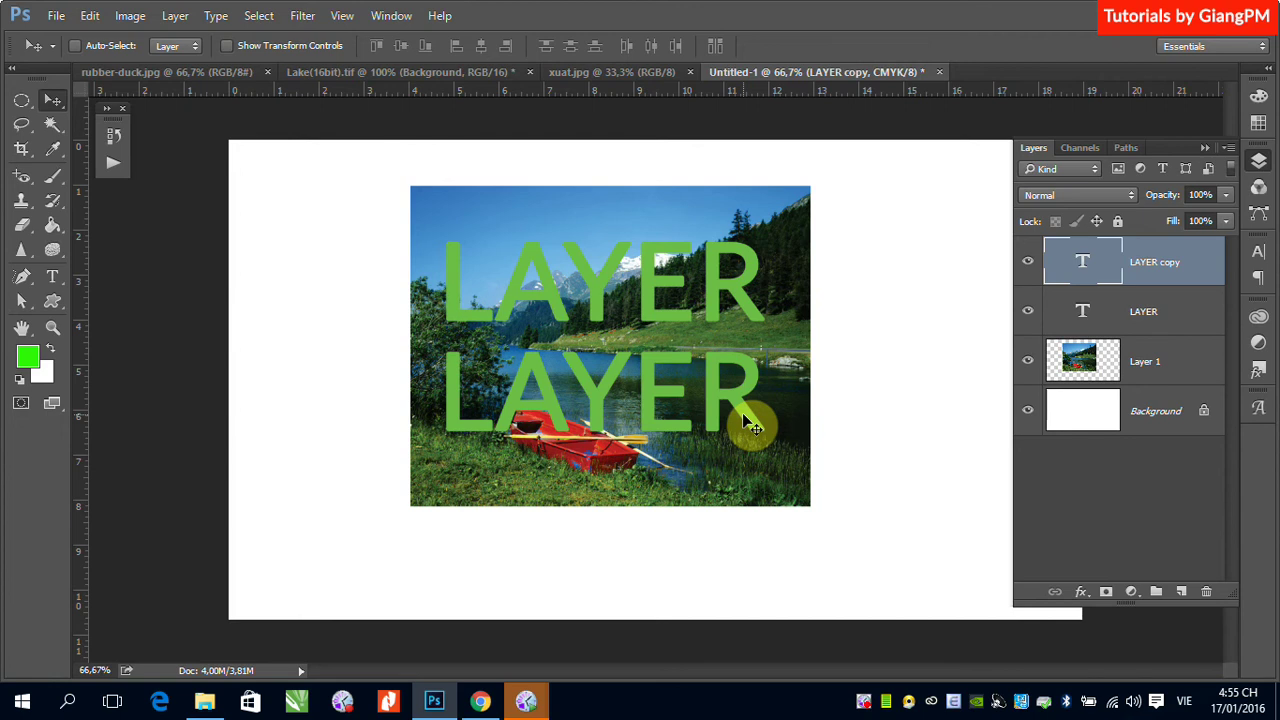
left_click(175, 15)
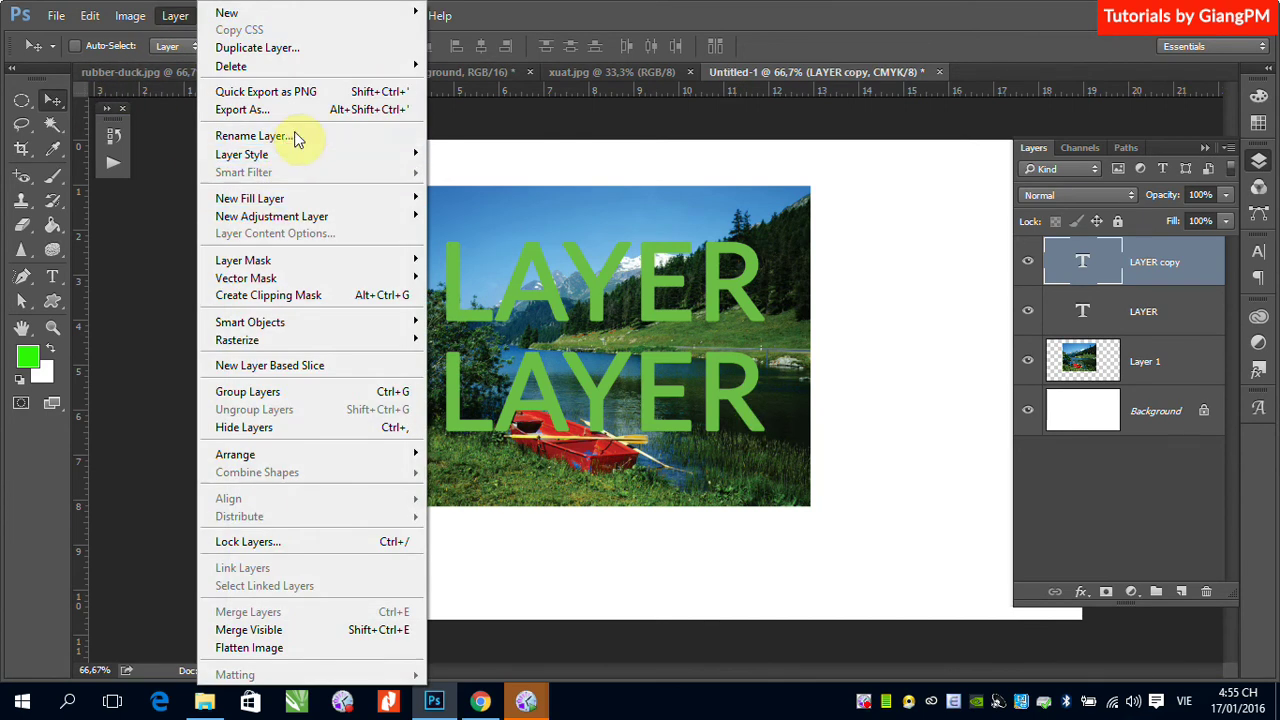
mouse_move(242, 154)
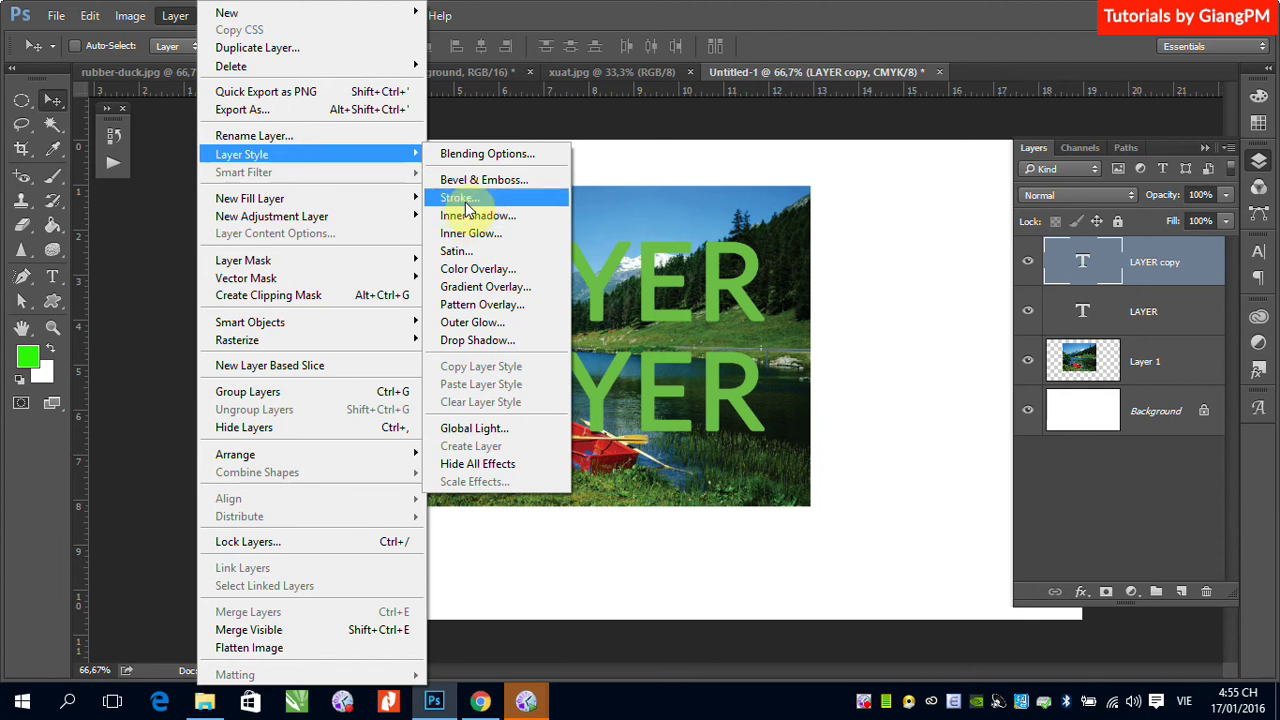
Give LAYER copy a black Stroke style with Outside position and a larger size
left_click(684, 241)
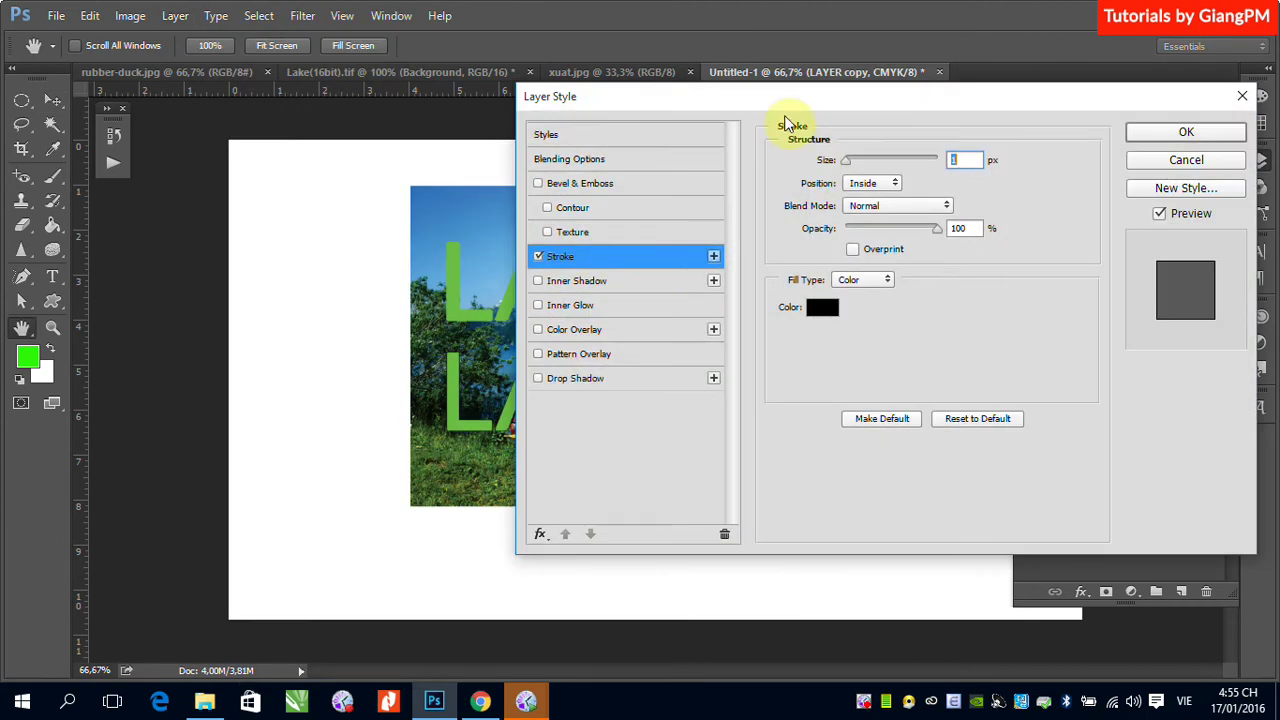
left_click_drag(786, 123, 966, 139)
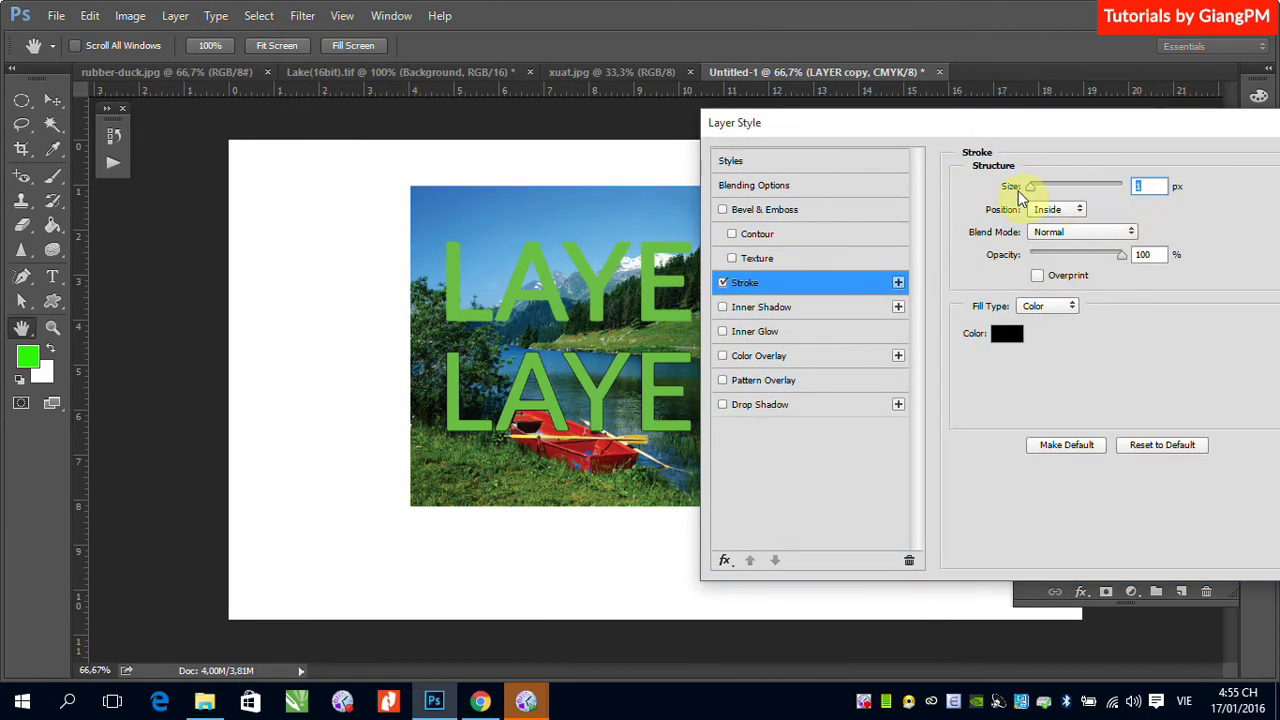
mouse_move(1031, 187)
left_mouse_down()
mouse_move(1050, 193)
mouse_move(1034, 190)
left_mouse_up()
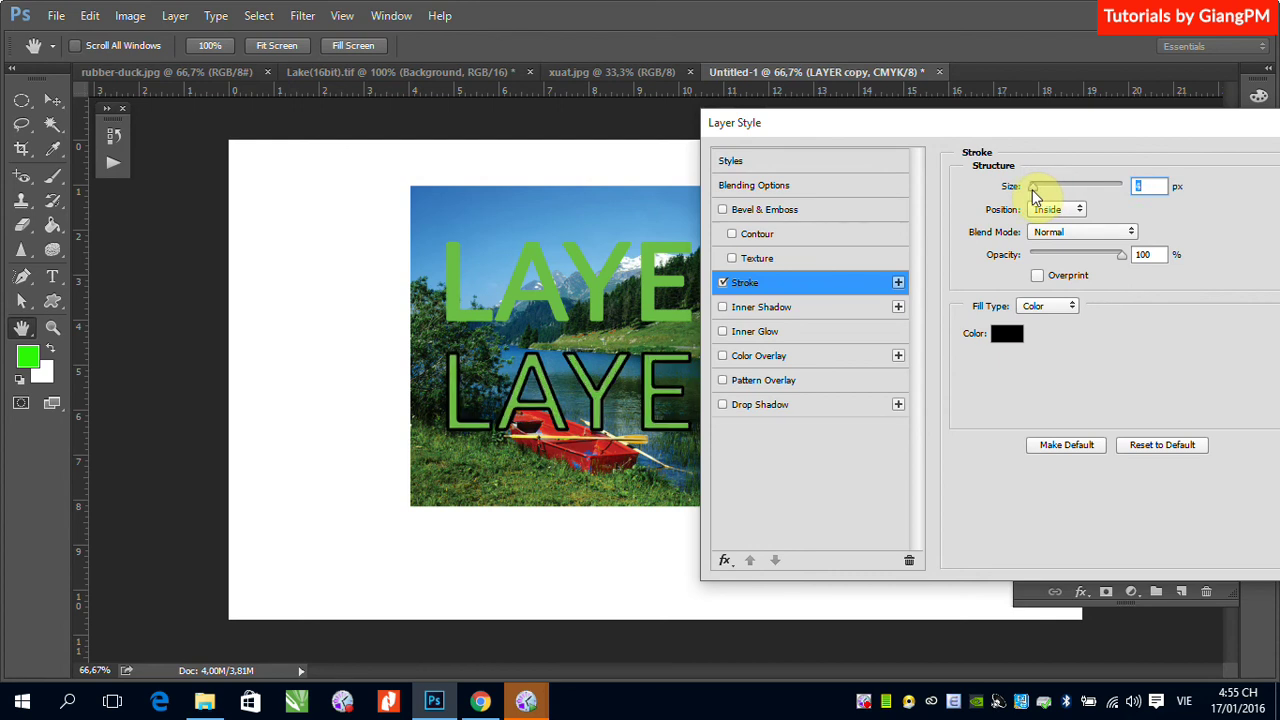
left_click(1076, 209)
left_click(1066, 226)
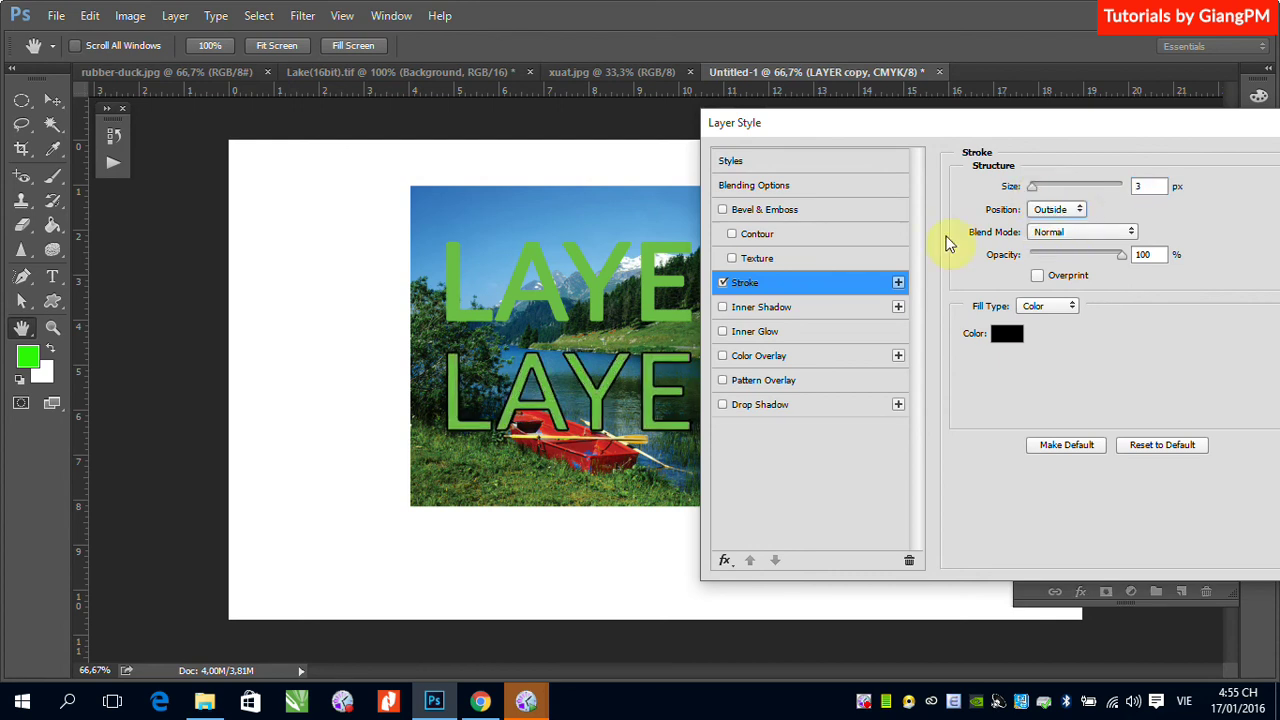
left_click(1036, 188)
left_click_drag(1038, 193, 1045, 193)
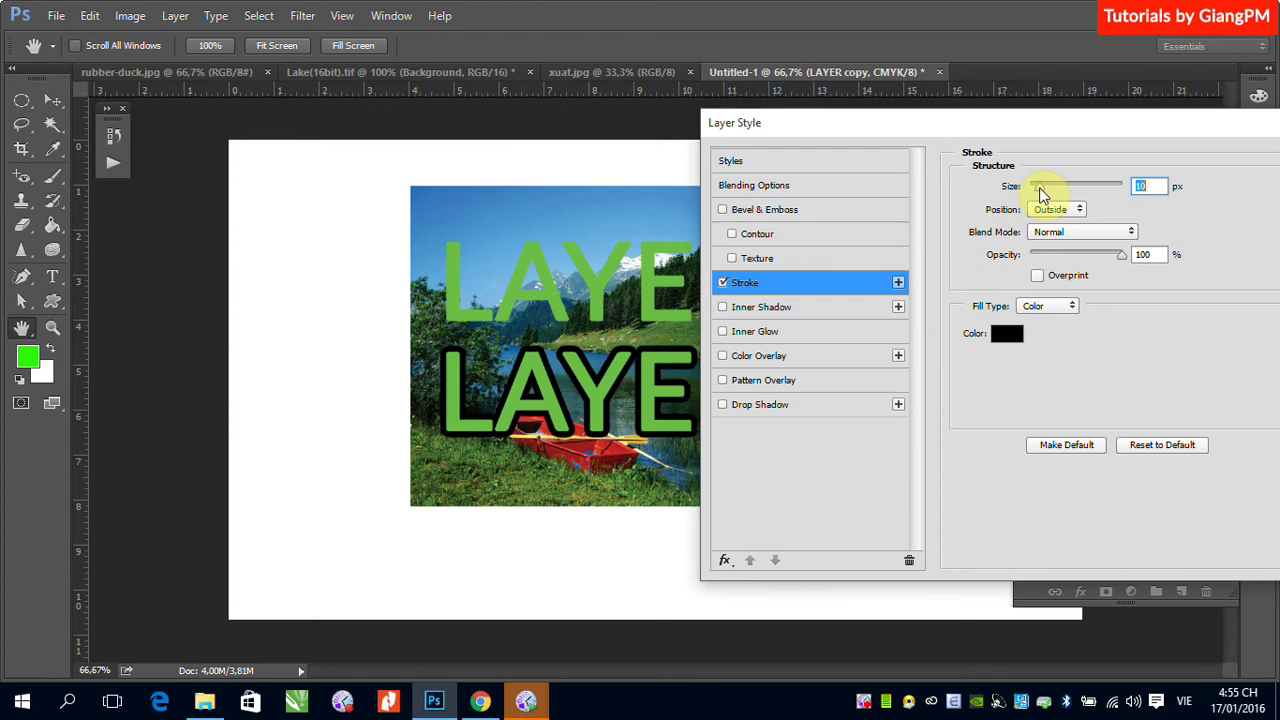
left_click_drag(1165, 130, 790, 355)
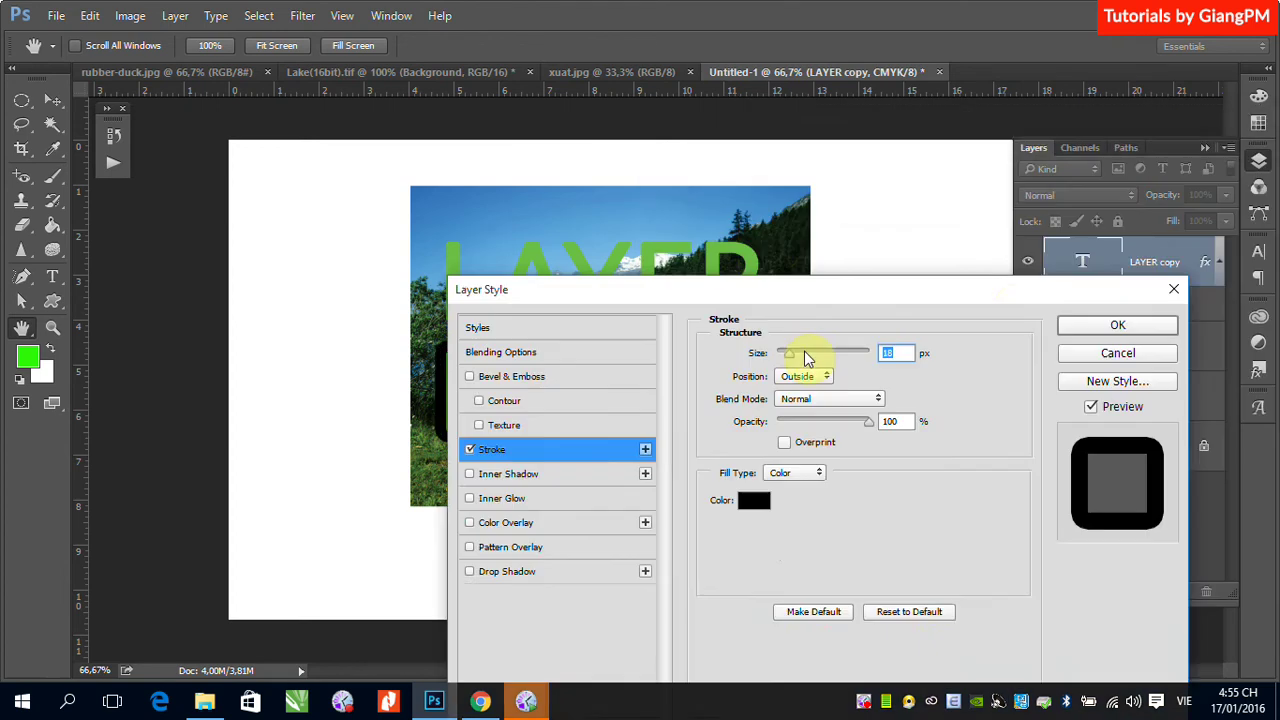
left_click(1045, 384)
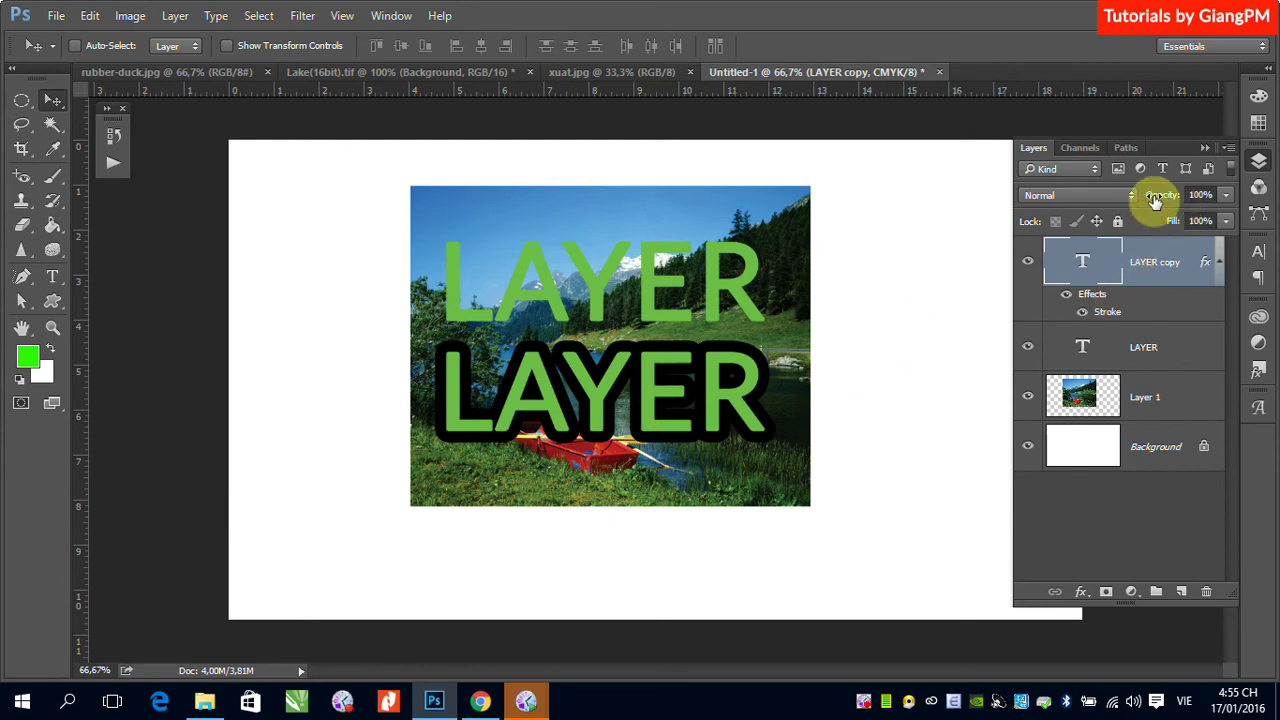
left_click(1200, 195)
left_click(1226, 196)
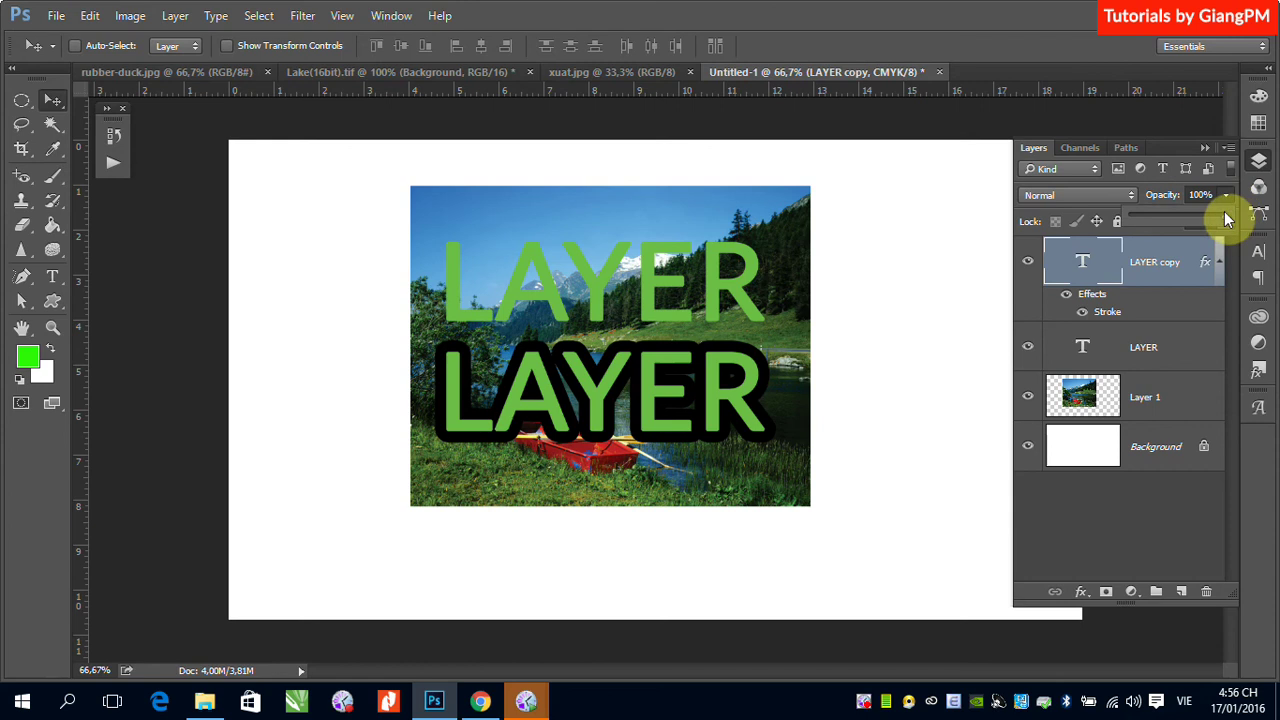
left_click_drag(1197, 218, 1184, 219)
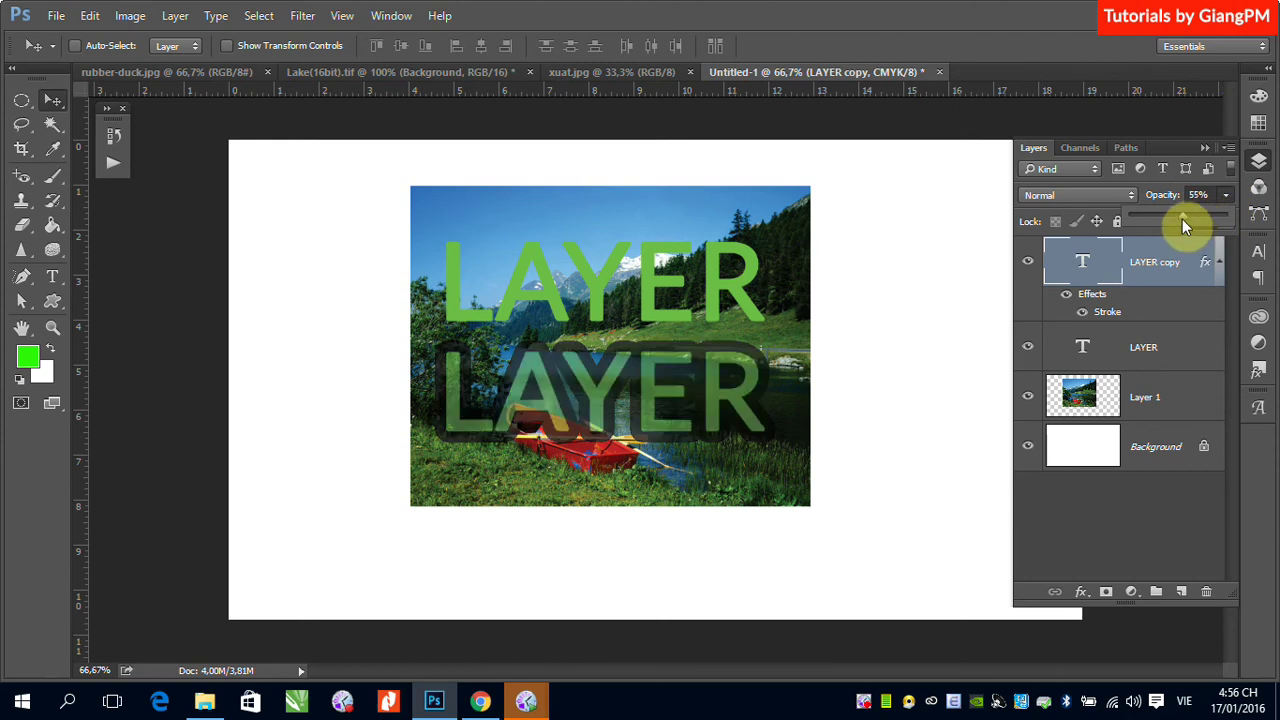
left_click_drag(1183, 222, 1119, 220)
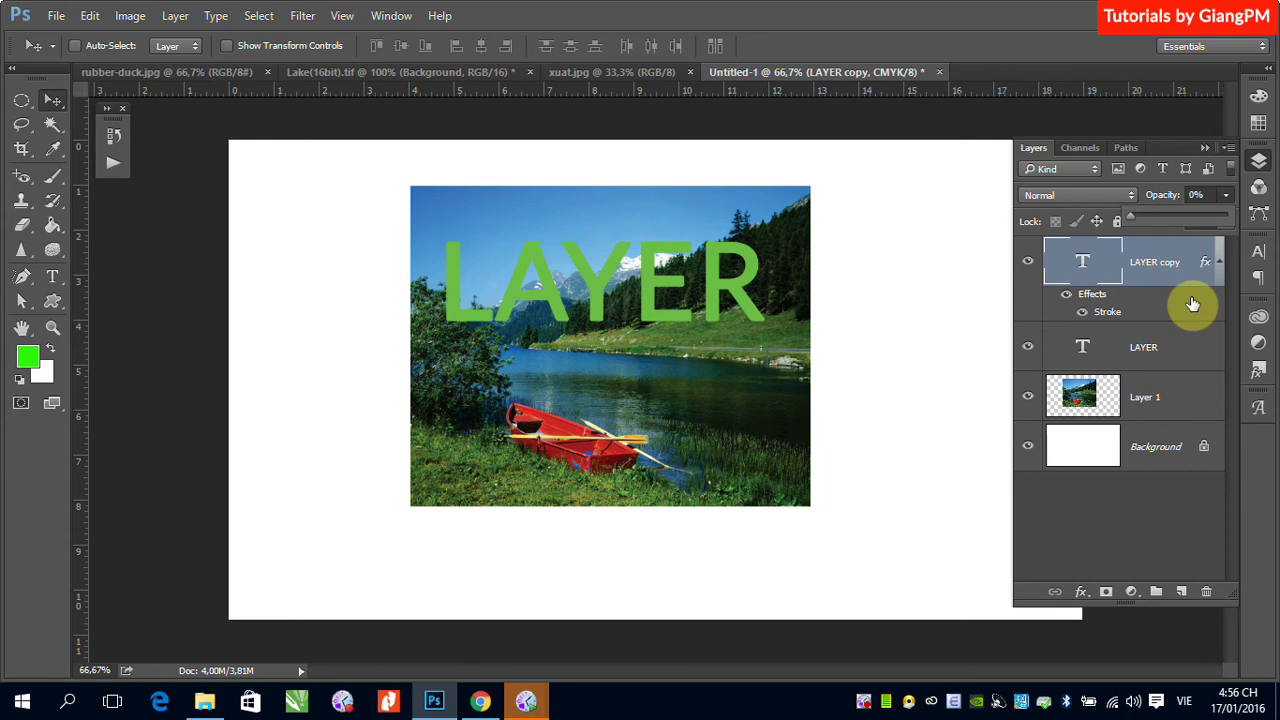
left_click_drag(1135, 222, 1218, 217)
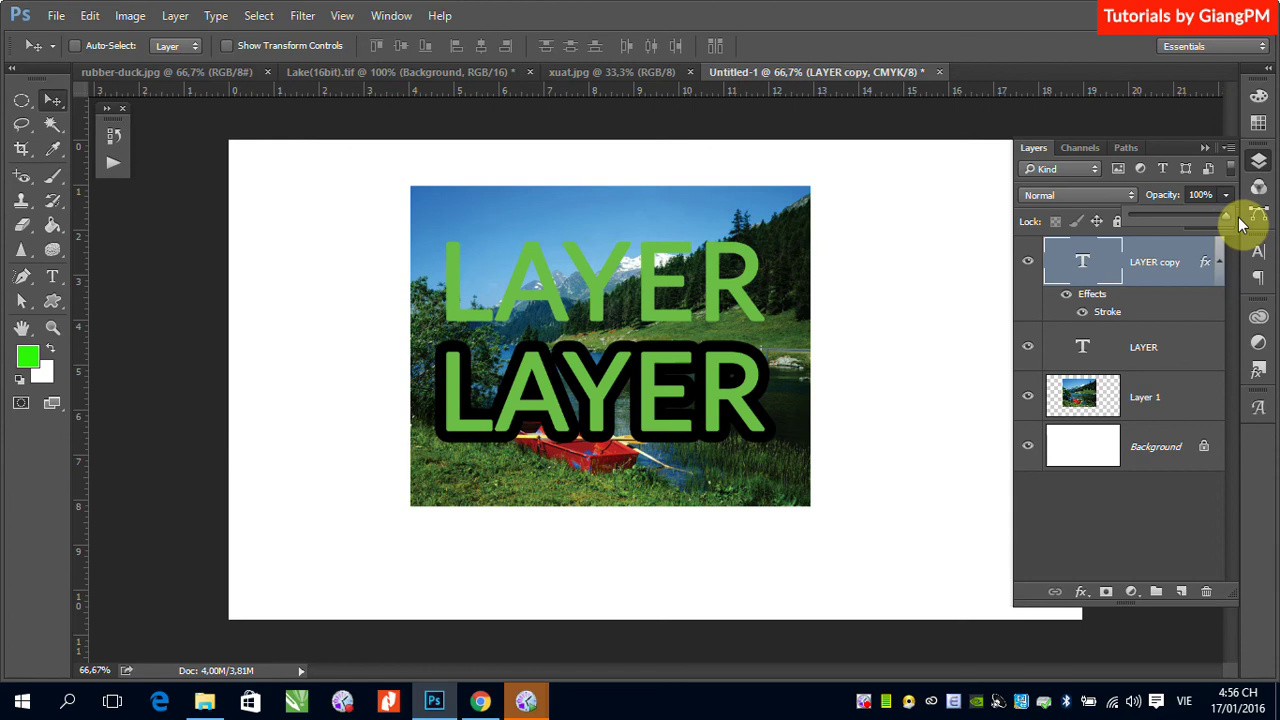
left_click(1174, 533)
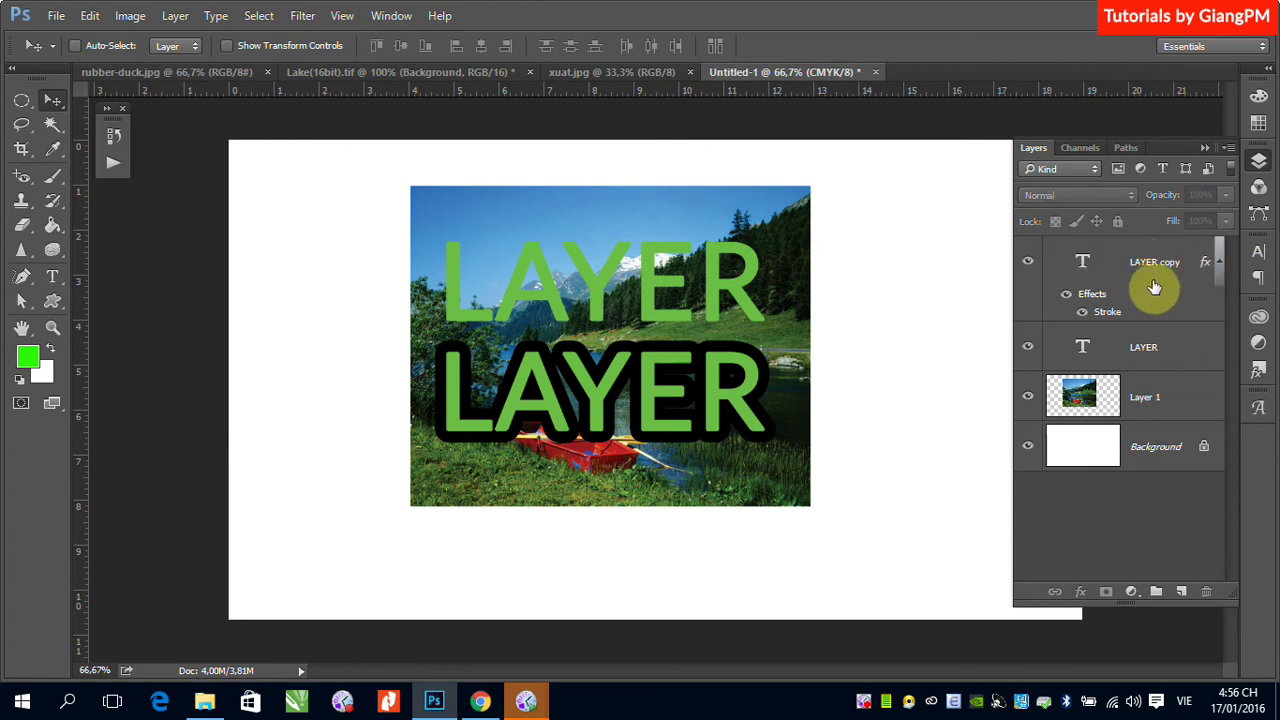
left_click(1170, 262)
left_click(1228, 222)
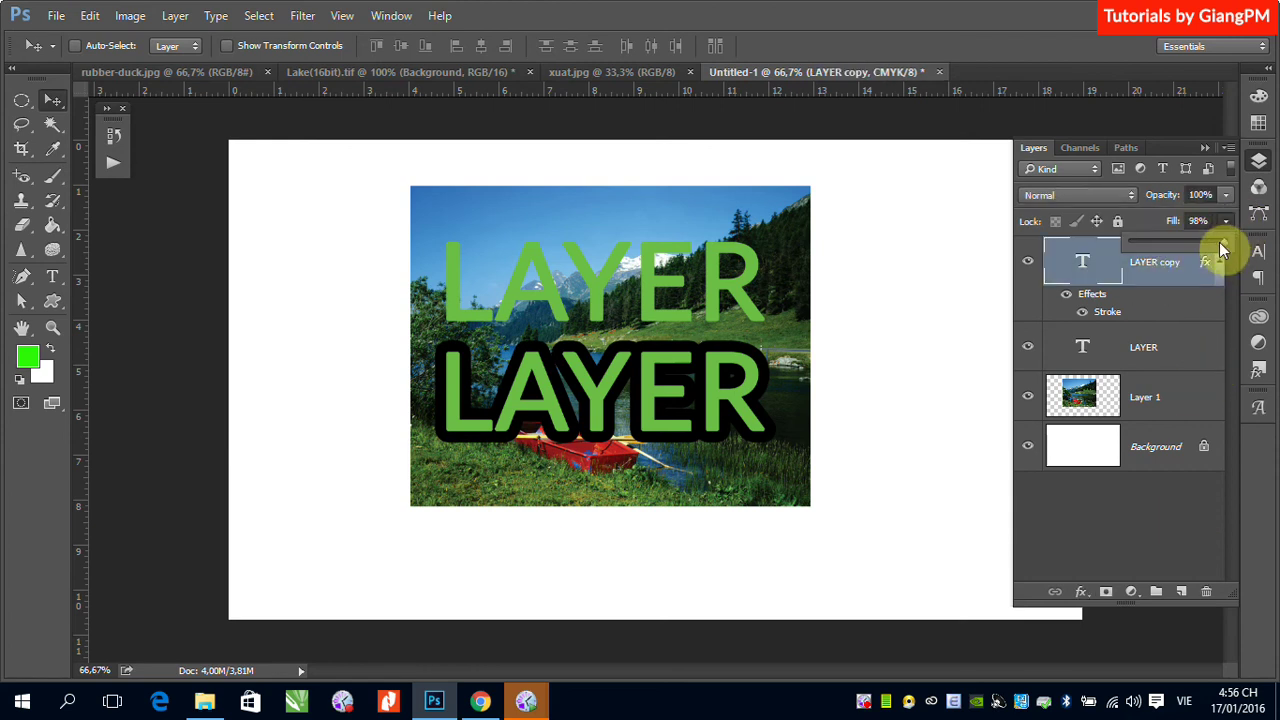
Set LAYER copy's Fill to 0%, then select the lake photo layer, Layer 1
left_click(1188, 244)
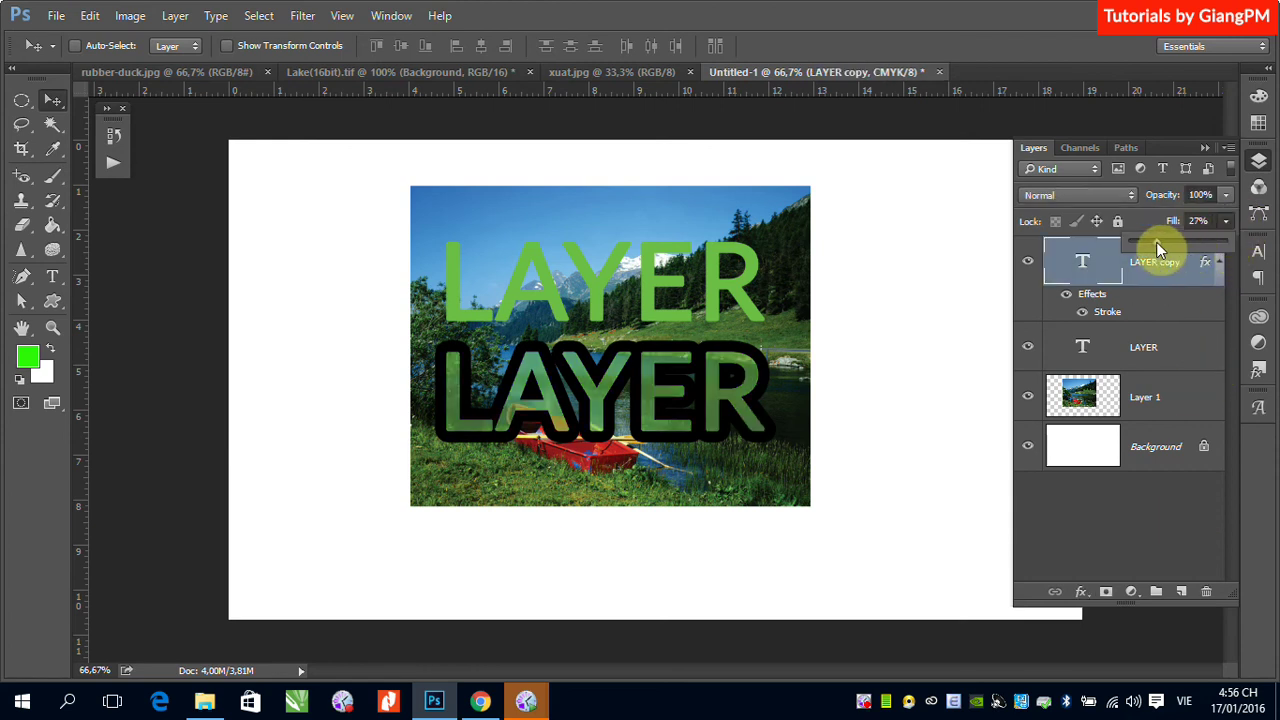
left_click_drag(1156, 242, 1123, 242)
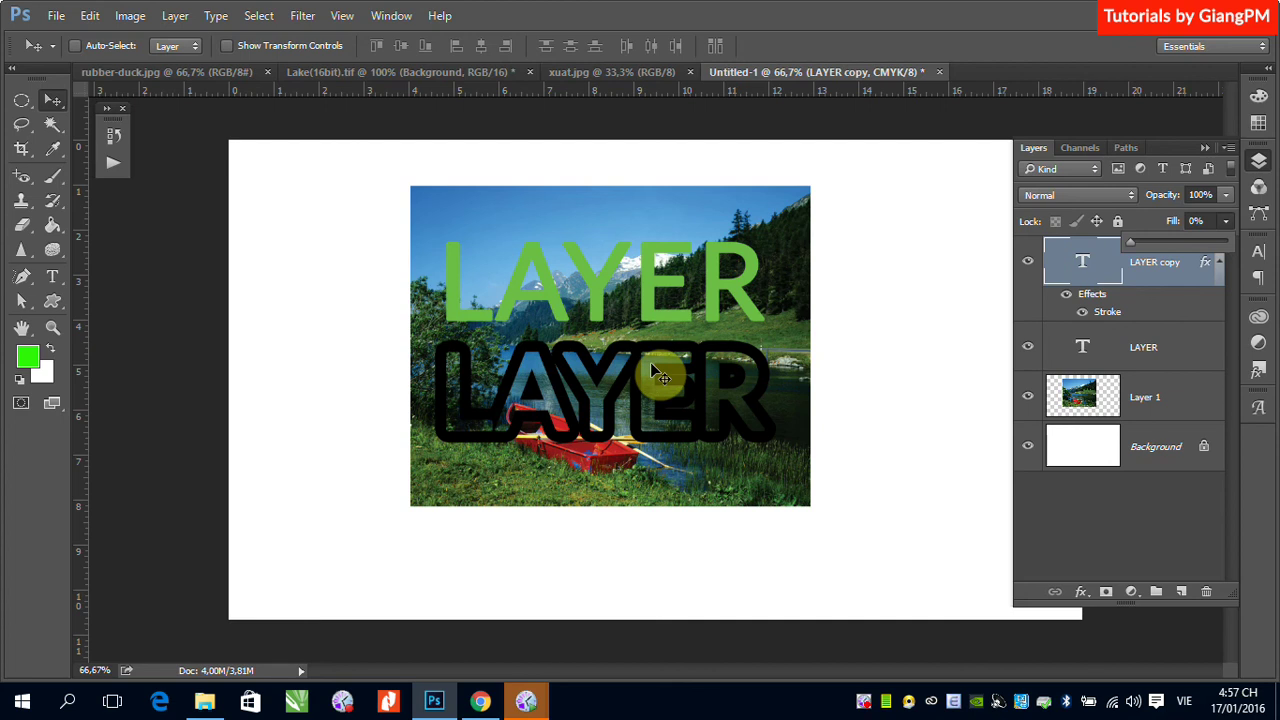
left_click(1103, 546)
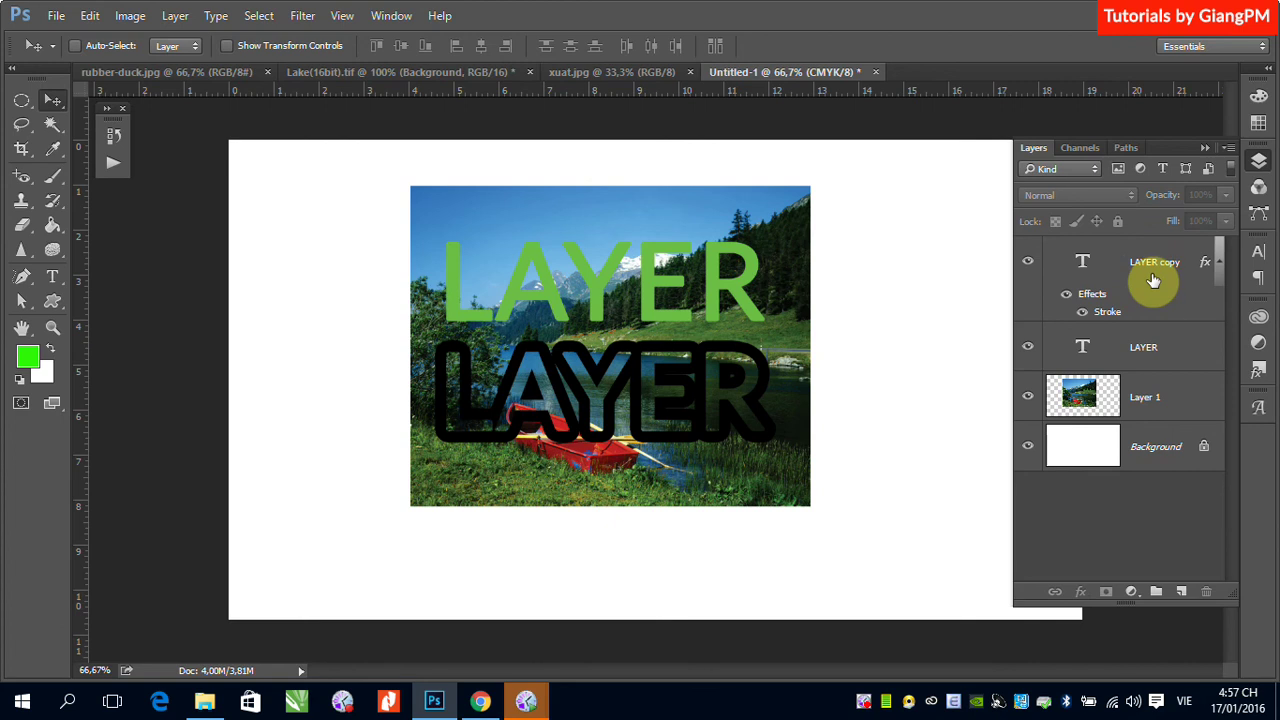
left_click(1087, 401)
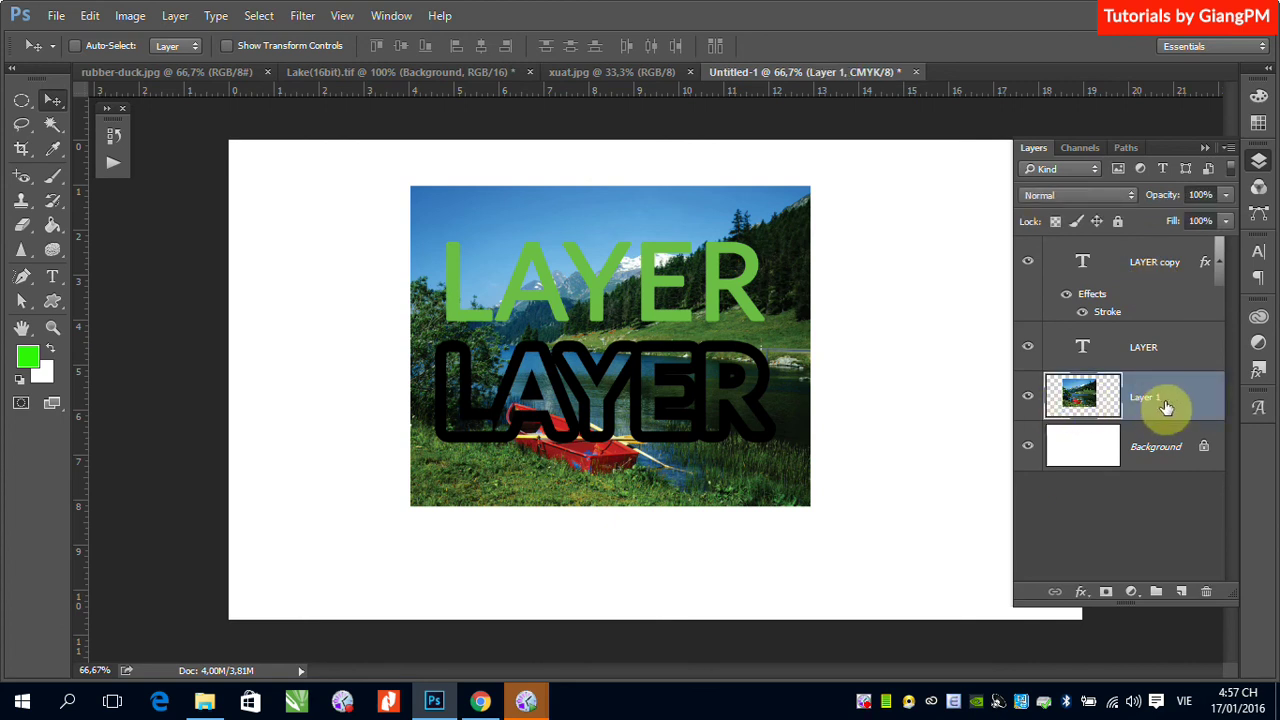
Convert Layer 1 to a smart object, then test its Fill slider and return it to 100%
right_click(1166, 407)
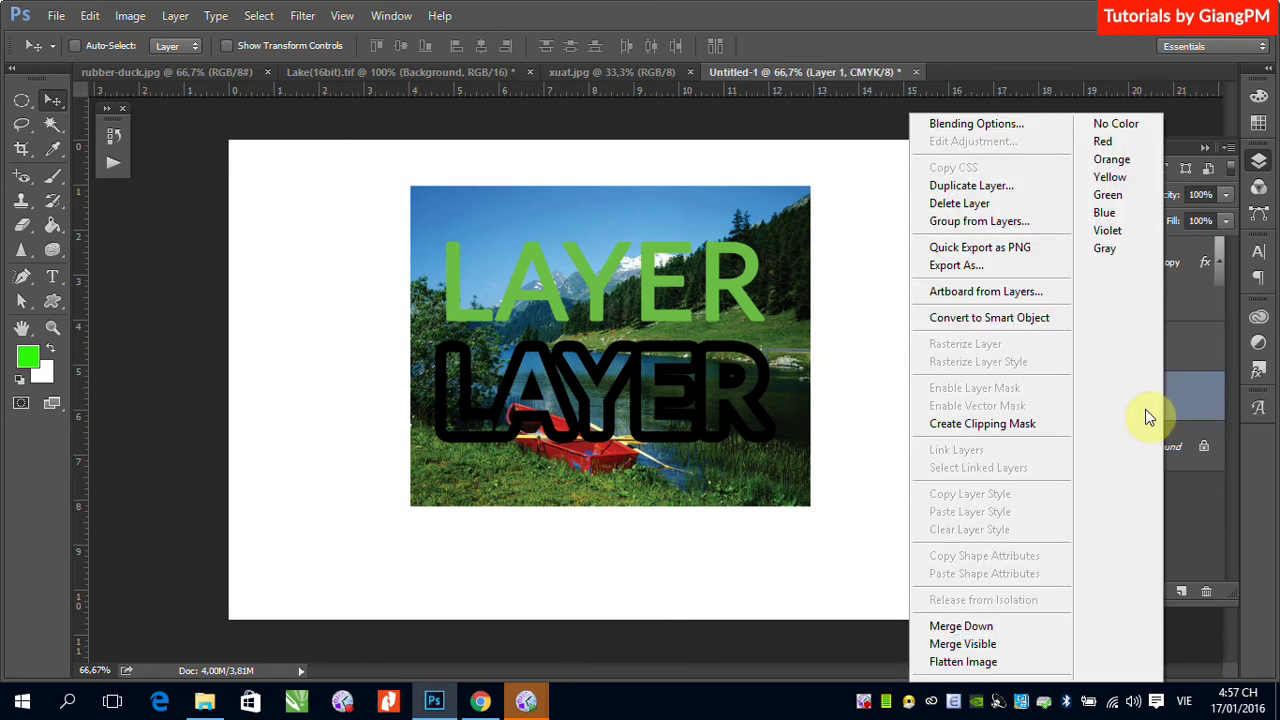
left_click(979, 316)
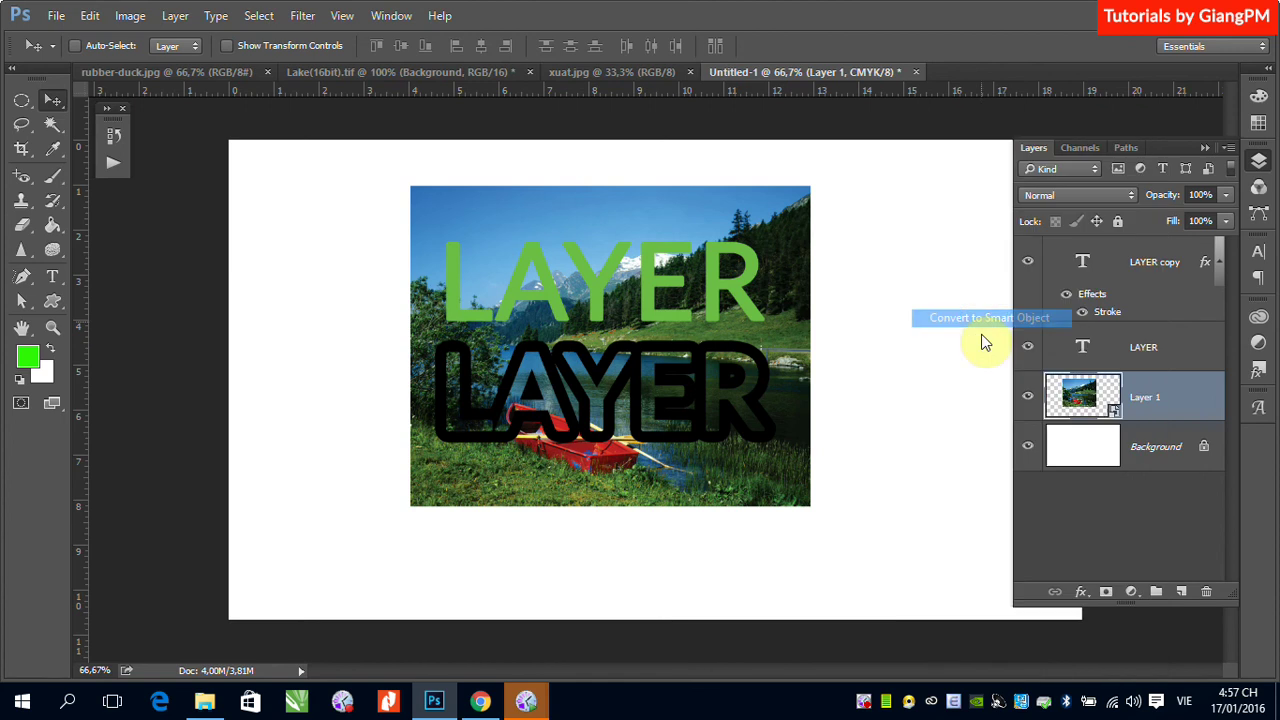
left_click(1225, 221)
left_click_drag(1224, 243, 1131, 244)
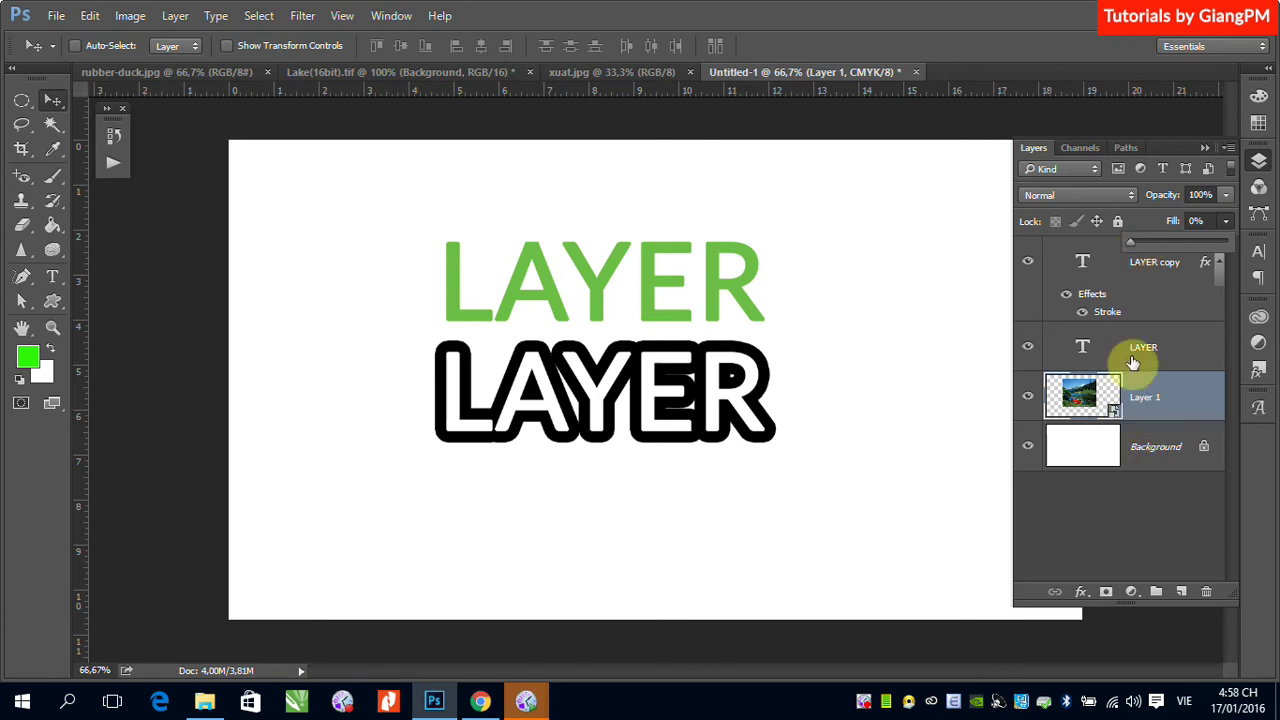
left_click_drag(1130, 241, 1226, 241)
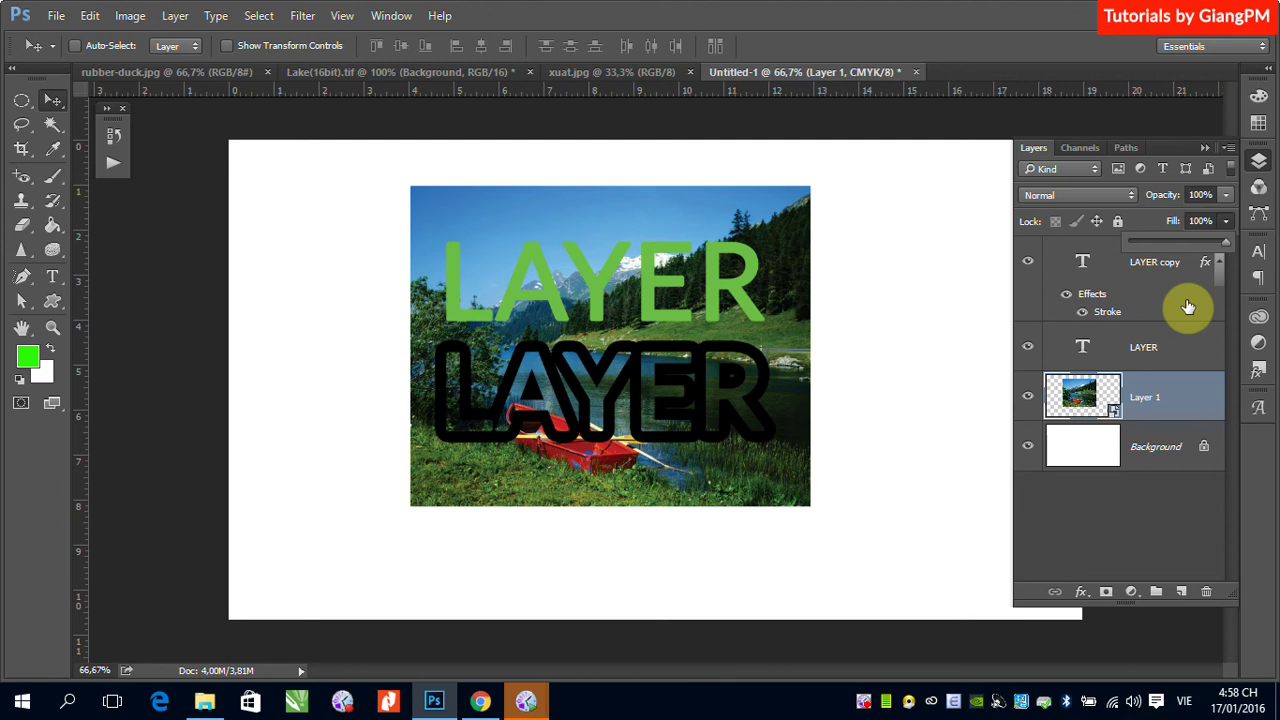
Add a Drop Shadow to Layer 1 with 19 px distance, Linear contour and 137° angle
left_click(168, 16)
mouse_move(242, 154)
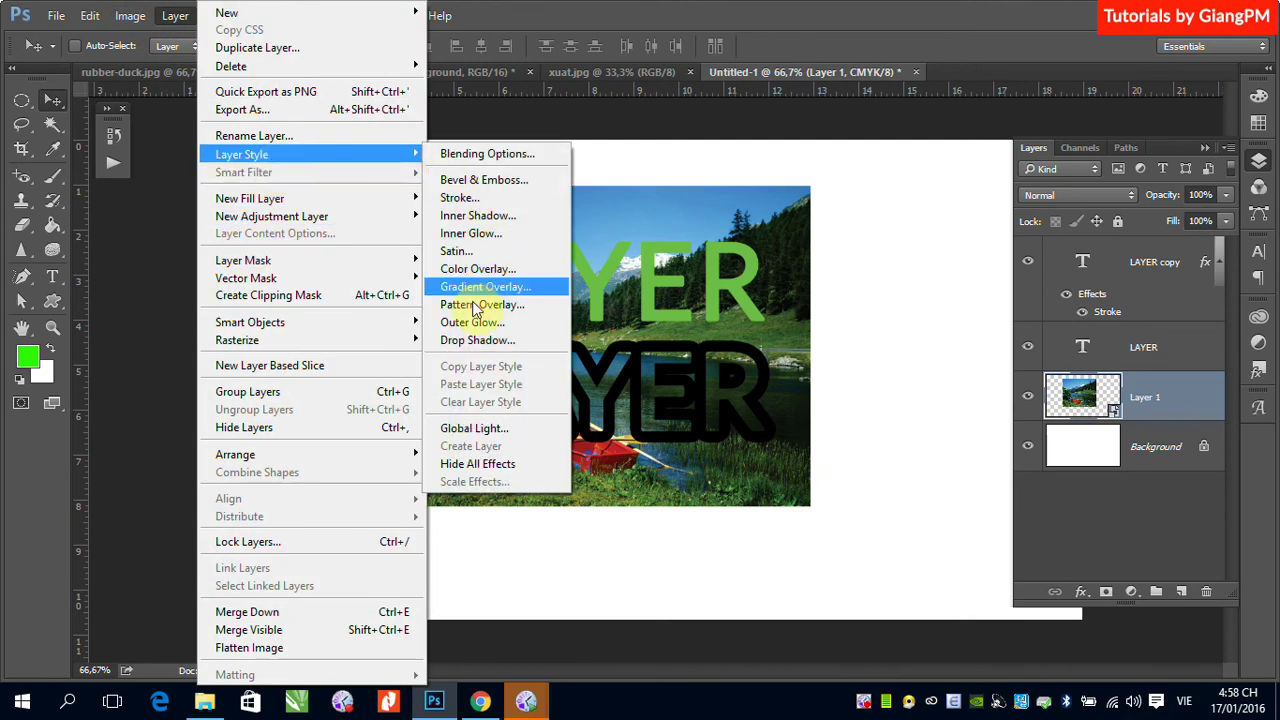
left_click(476, 340)
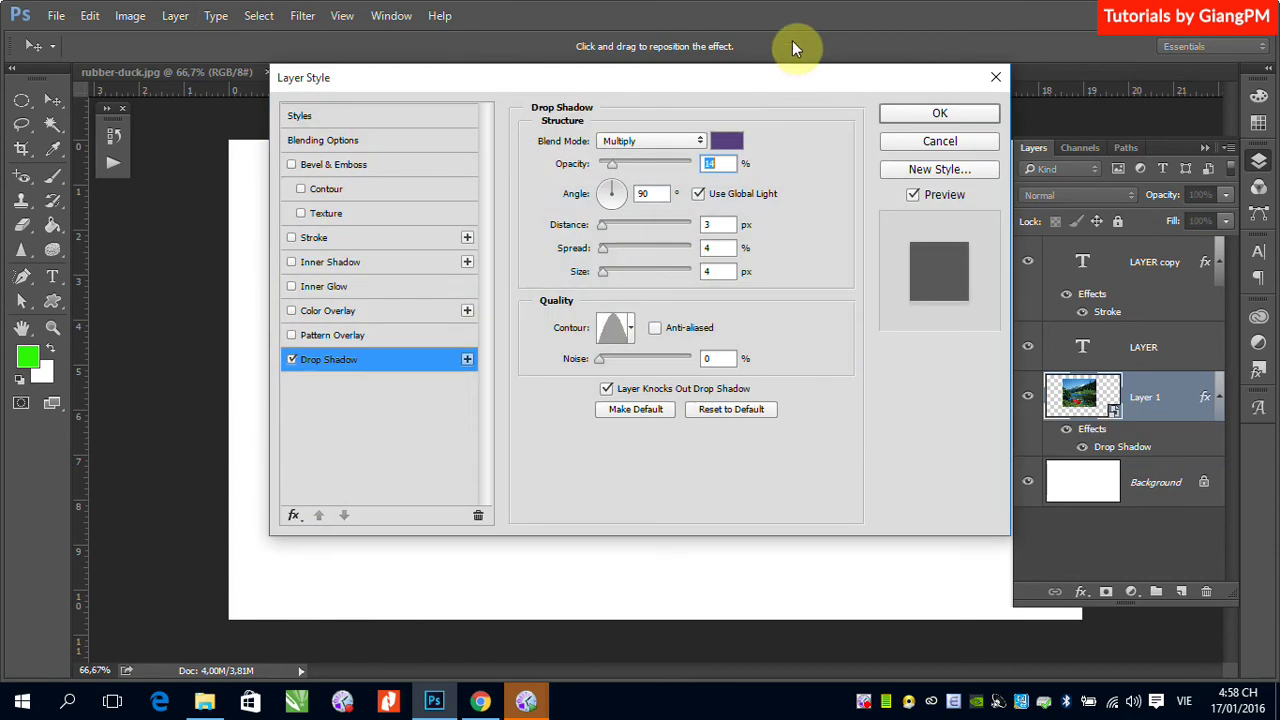
left_click_drag(694, 77, 426, 14)
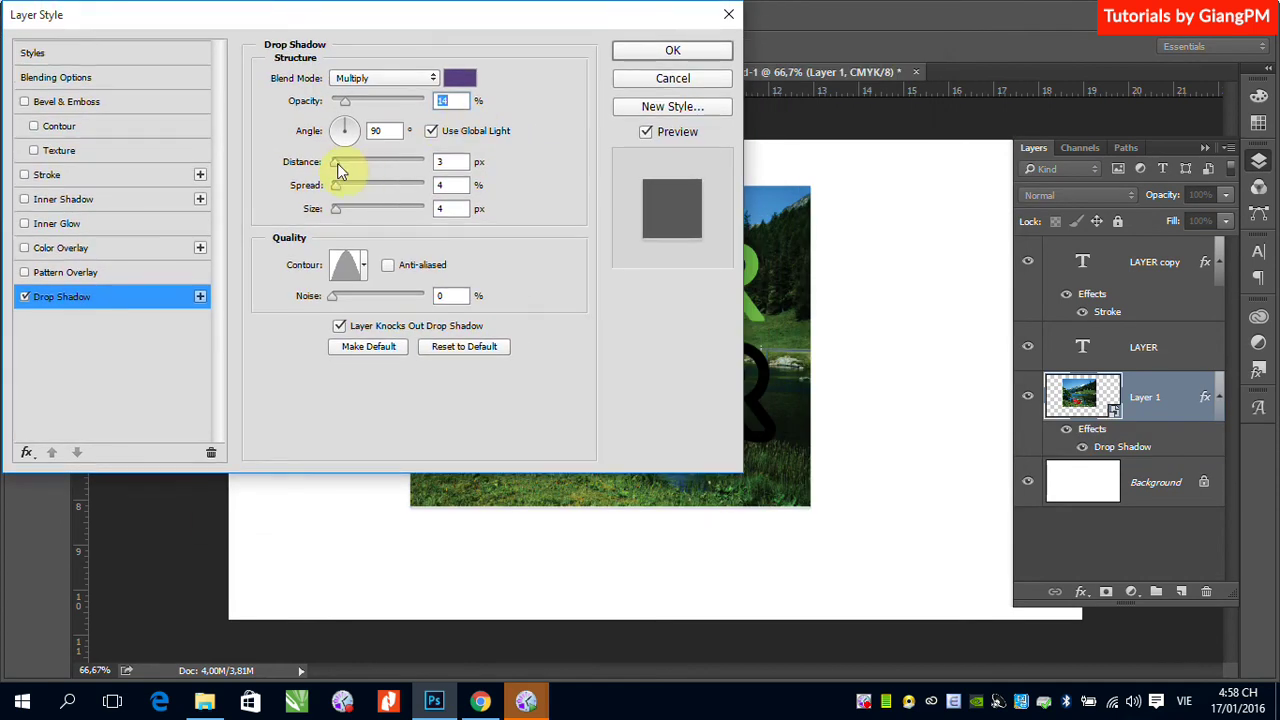
left_click_drag(337, 163, 352, 170)
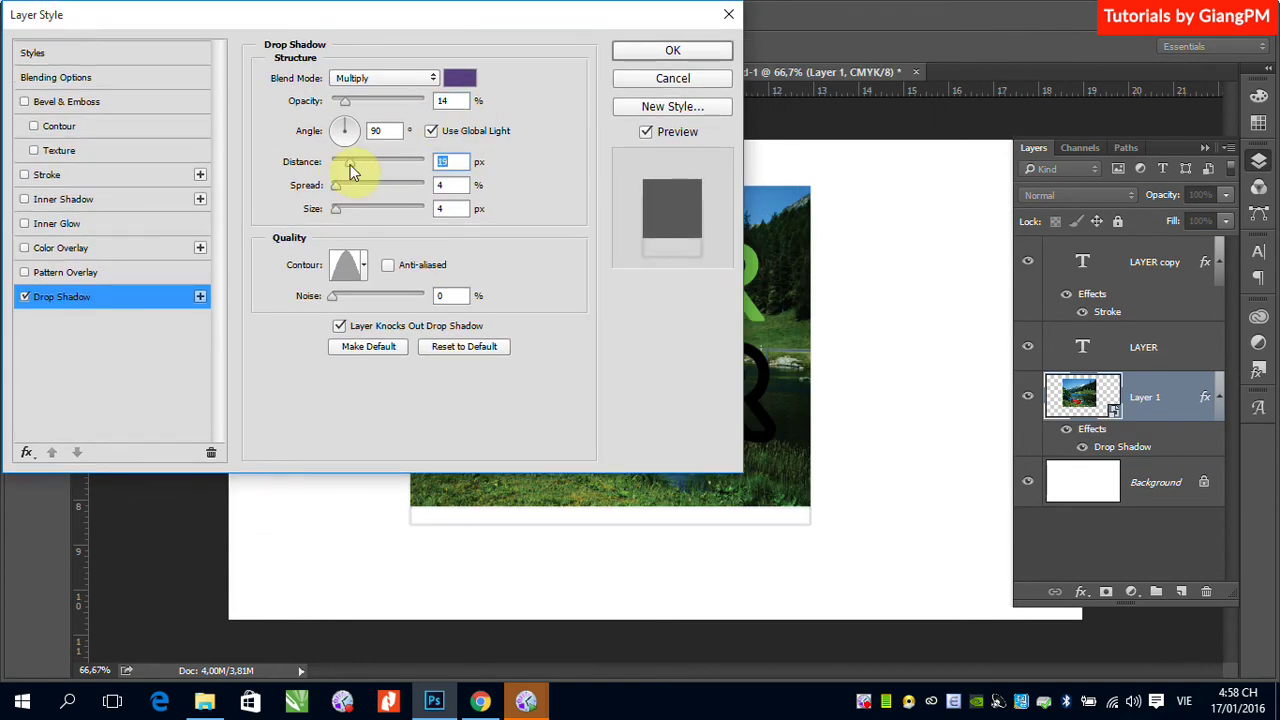
left_click(364, 264)
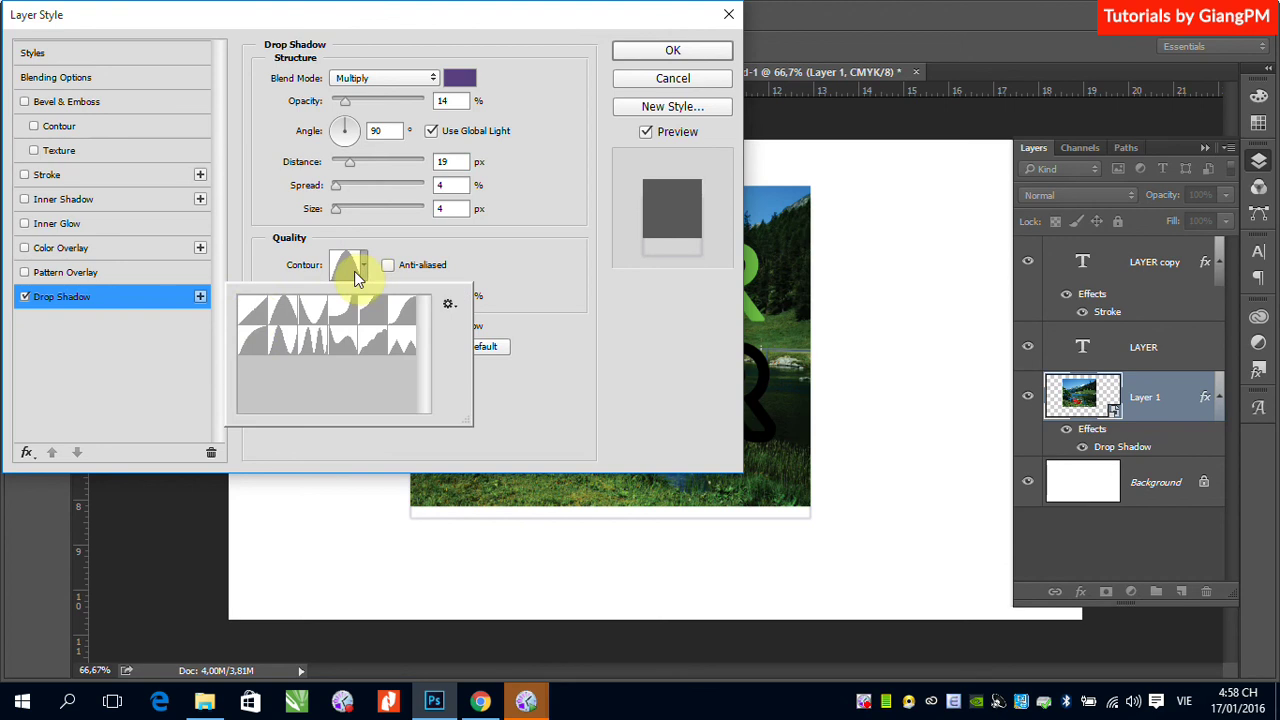
left_click(252, 310)
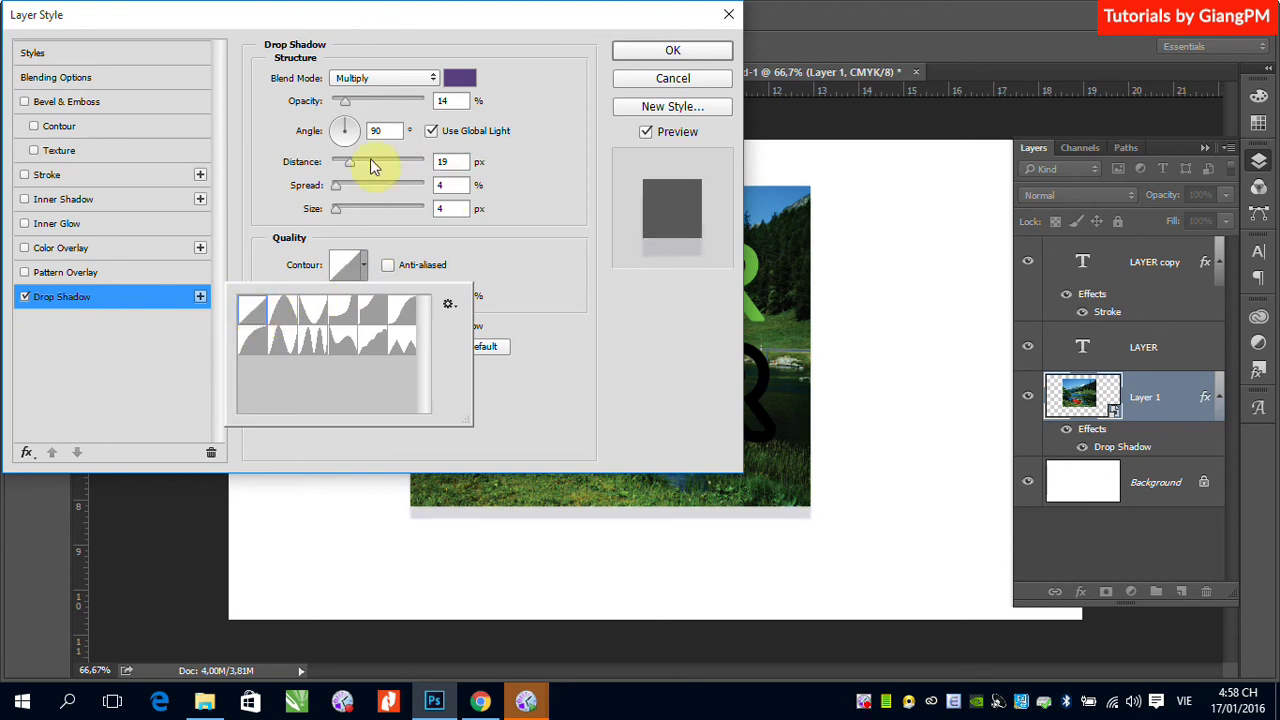
mouse_move(343, 128)
left_mouse_down()
mouse_move(329, 126)
mouse_move(342, 140)
left_mouse_up()
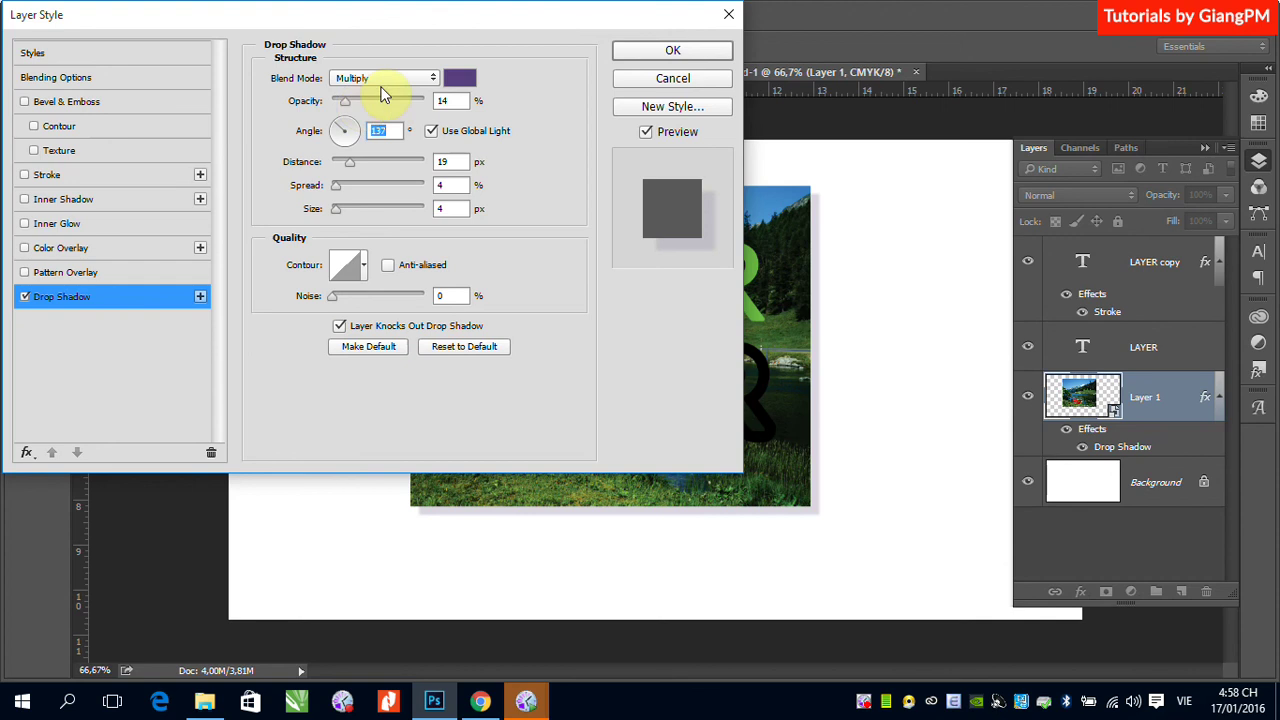
Set the shadow to Normal blend mode, black colour and 50% opacity, and apply it
left_click(420, 78)
left_click(365, 90)
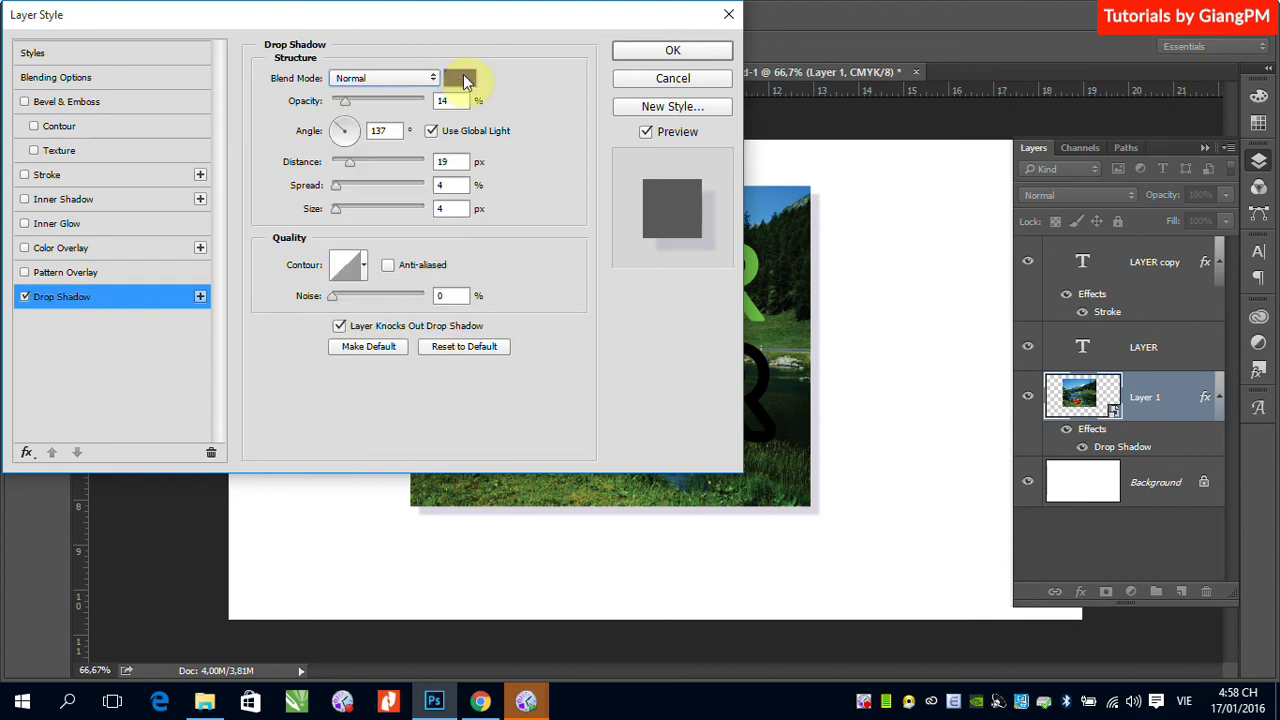
left_click(460, 78)
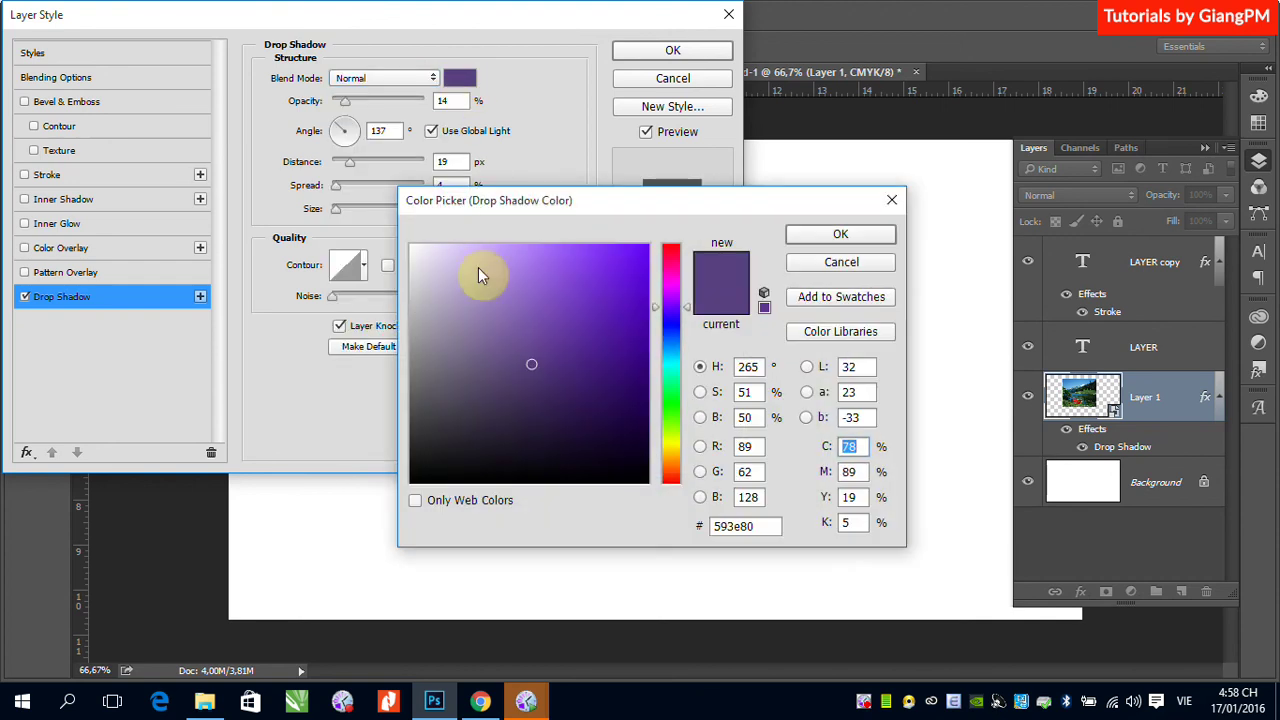
left_click(534, 481)
key("Return")
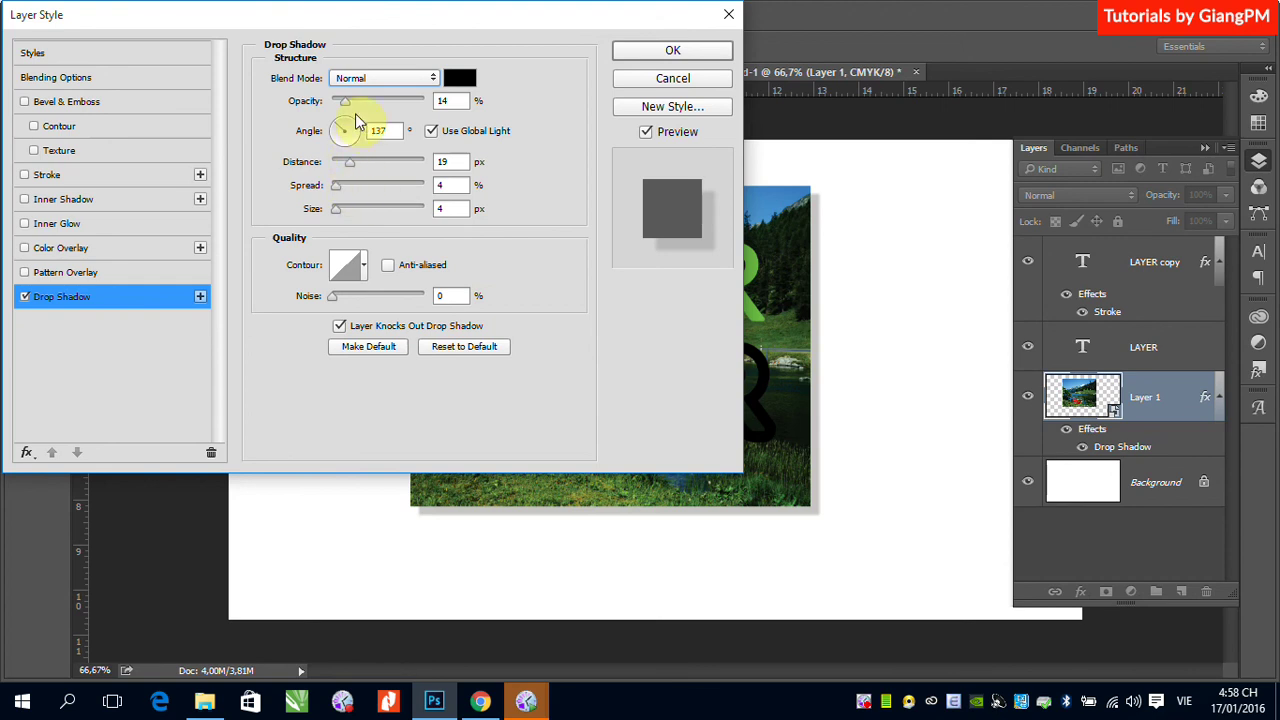
left_click_drag(344, 103, 378, 104)
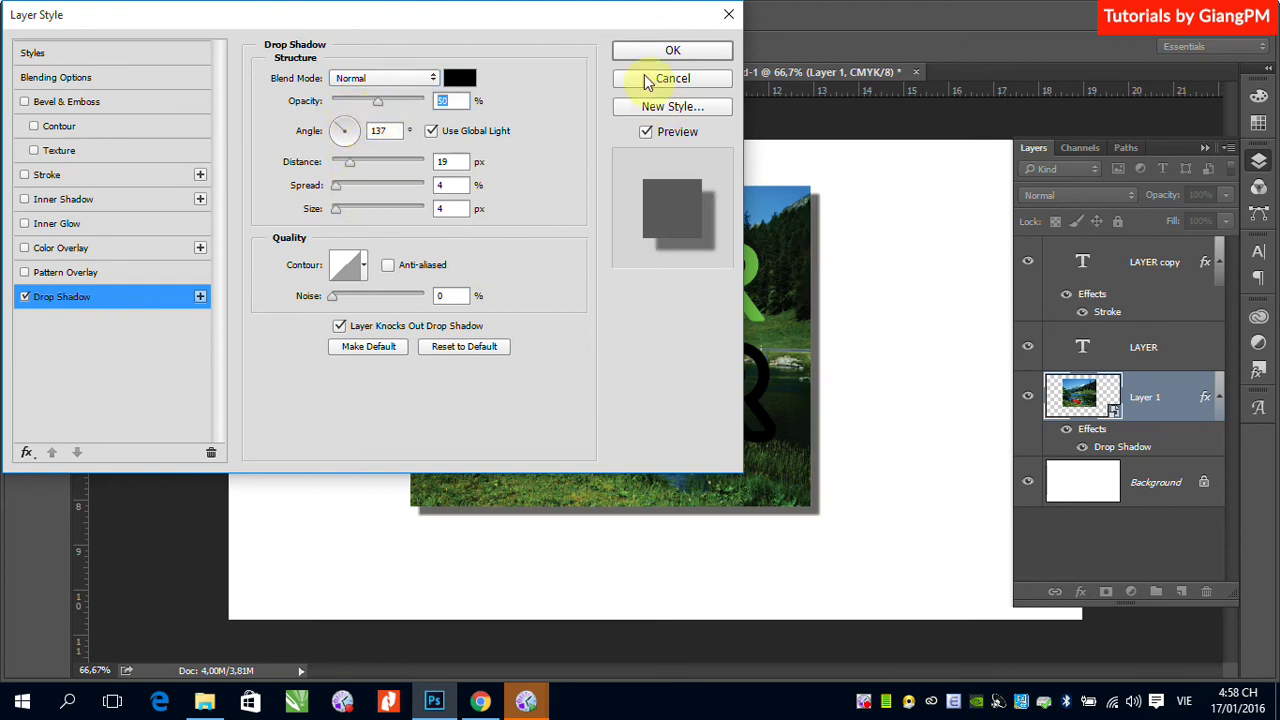
left_click(672, 50)
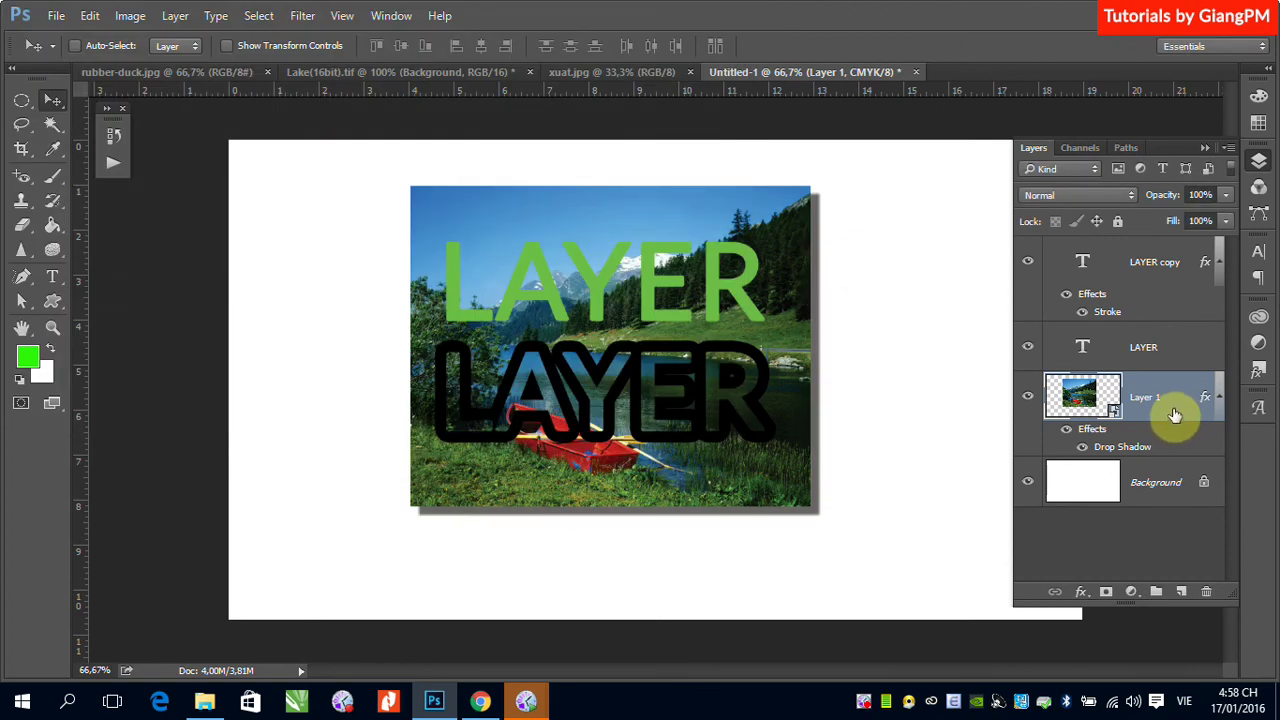
Drop Layer 1's Fill to 0% so only its drop shadow remains visible
left_click(1226, 221)
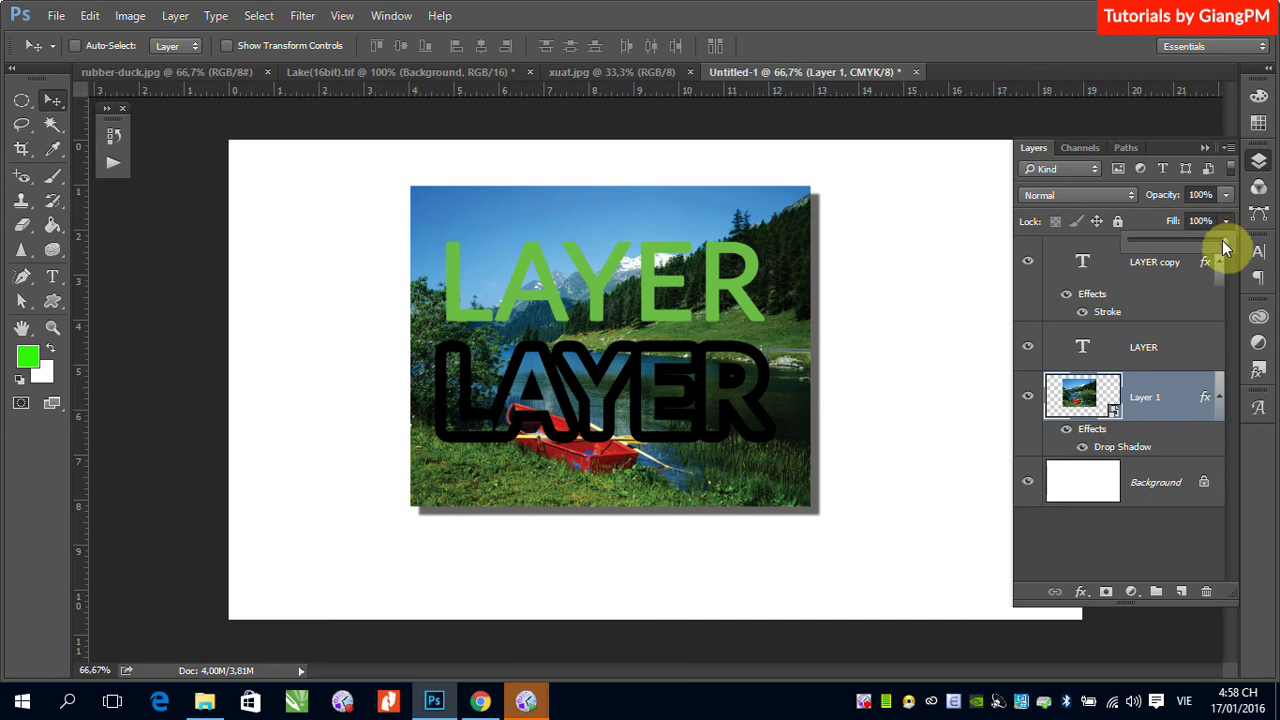
left_click_drag(1222, 242, 1105, 262)
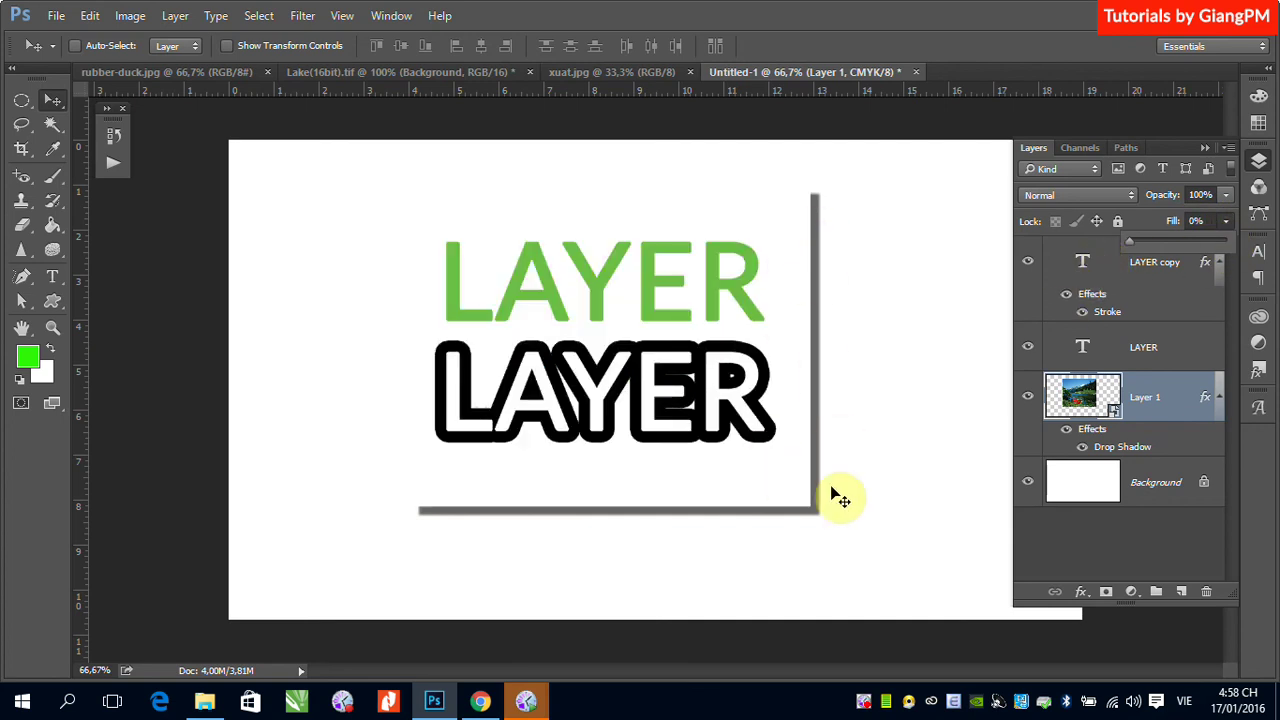